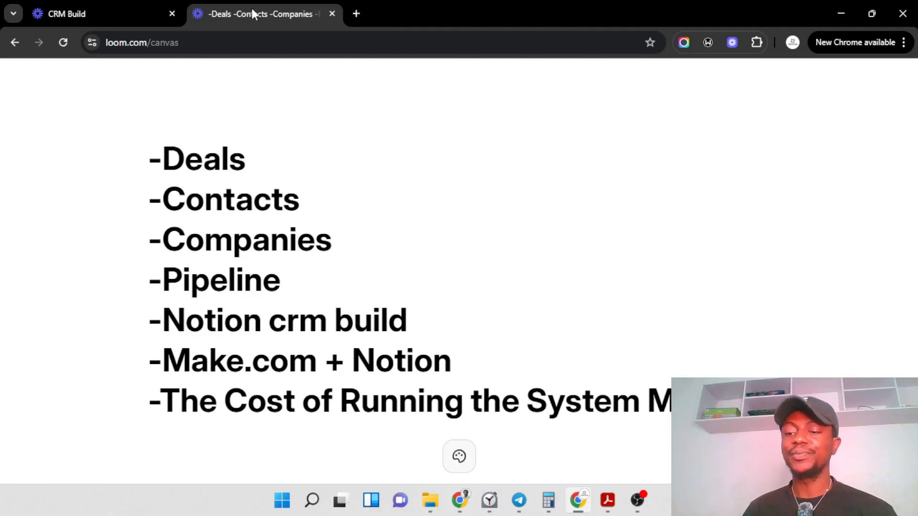
Step: Switch to the browser window showing the Notion CRM's All Contacts table
left_click(460, 502)
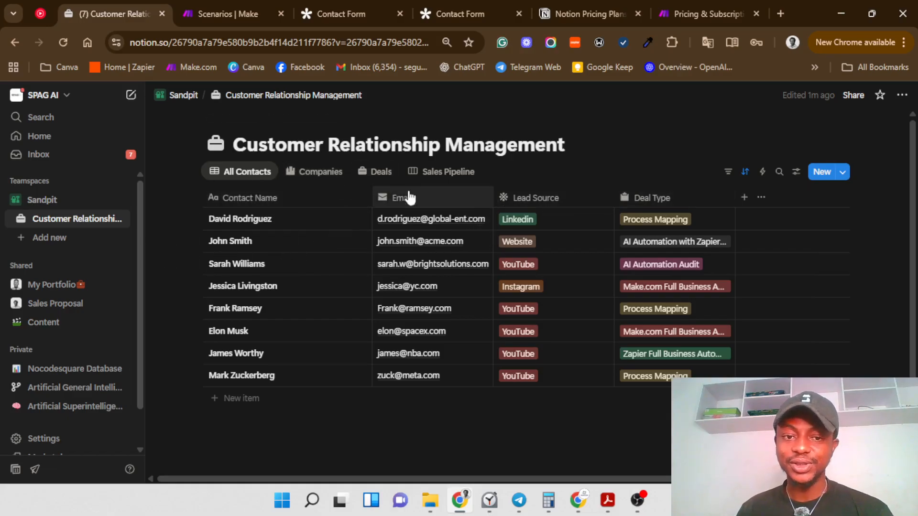
left_click(301, 178)
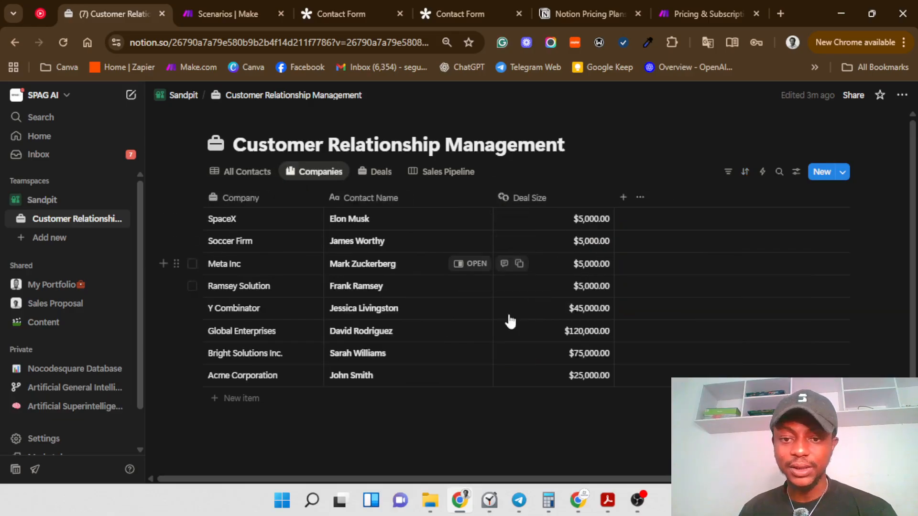
left_click(381, 175)
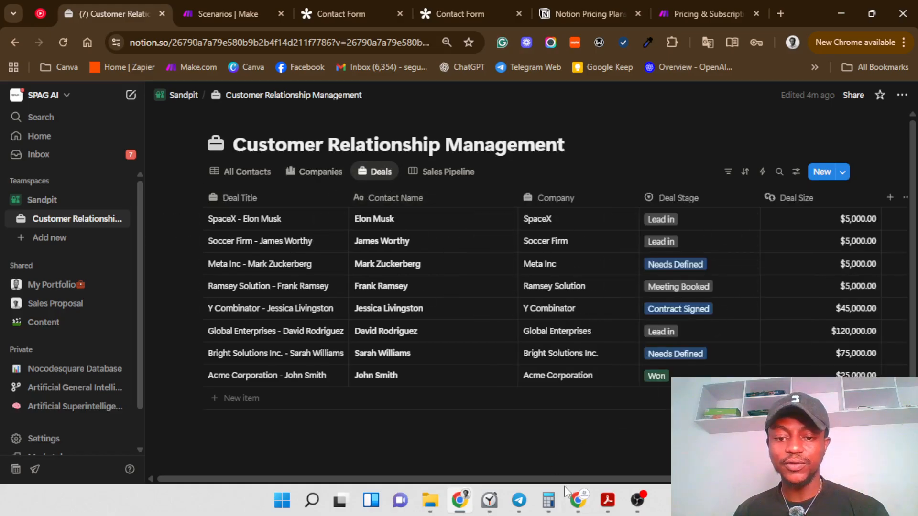
scroll(577, 473, "down", 2)
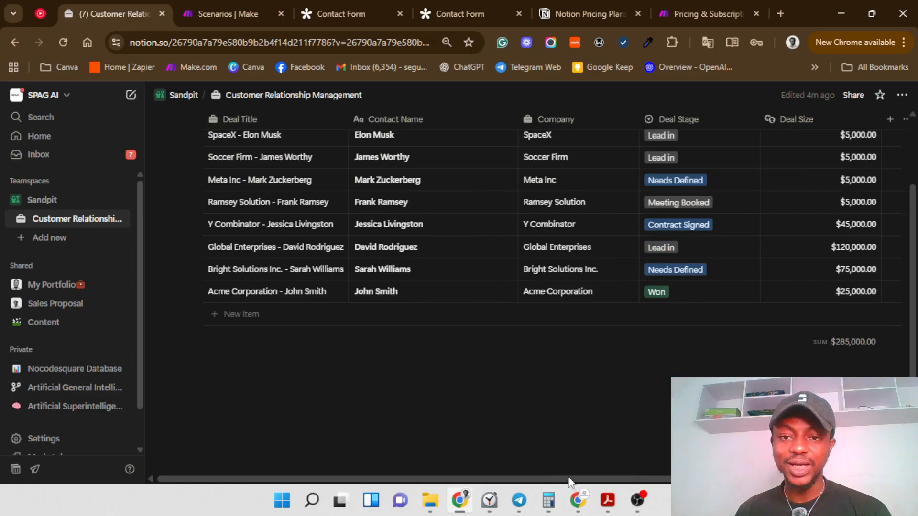
mouse_move(627, 480)
left_mouse_down()
mouse_move(716, 481)
mouse_move(634, 481)
left_mouse_up()
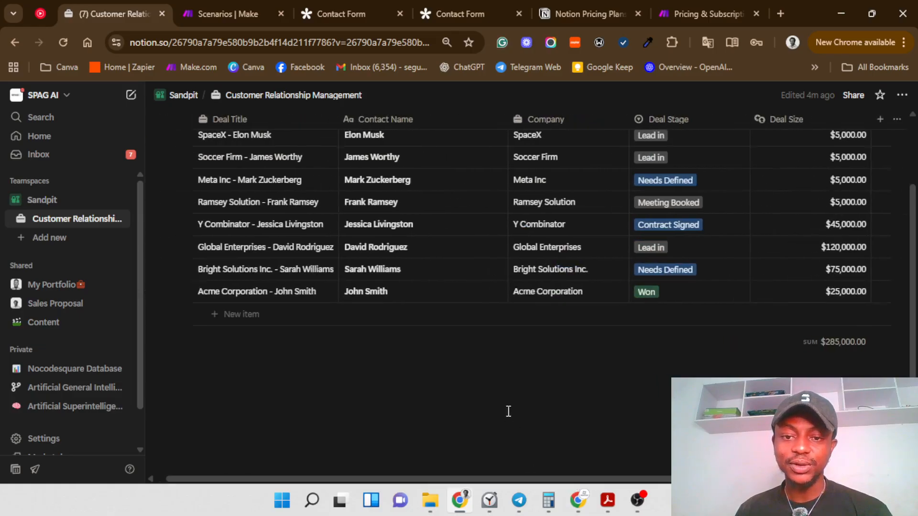
scroll(507, 411, "up", 2)
left_click(421, 178)
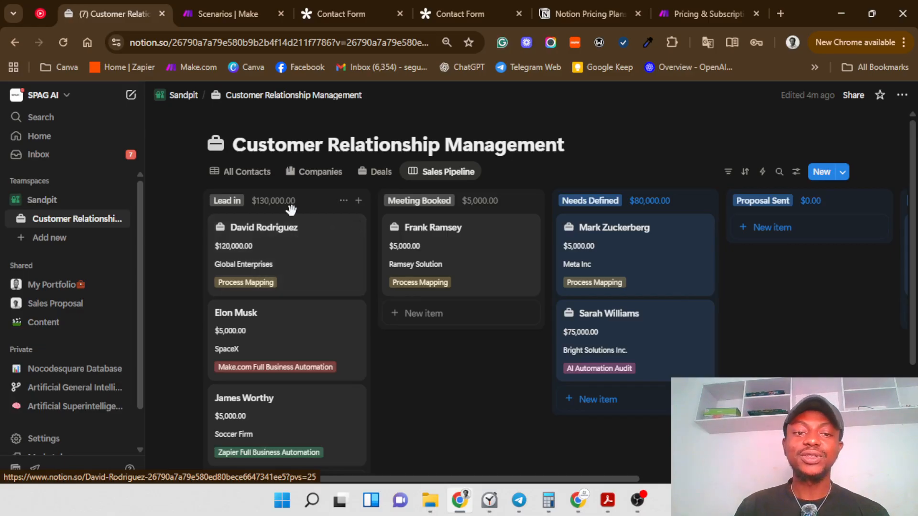
left_click(261, 185)
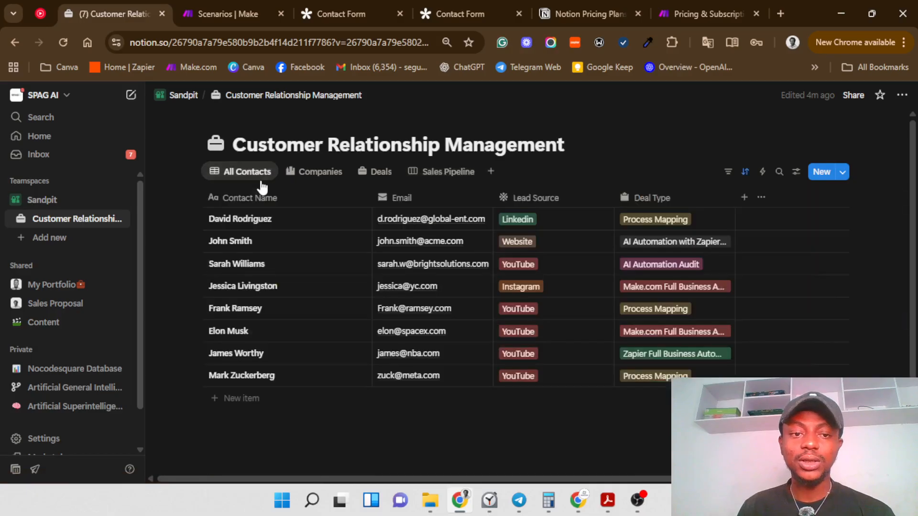
Step: Fill the Tally contact form's Name and Email fields with the contact's saved suggestions
left_click(496, 3)
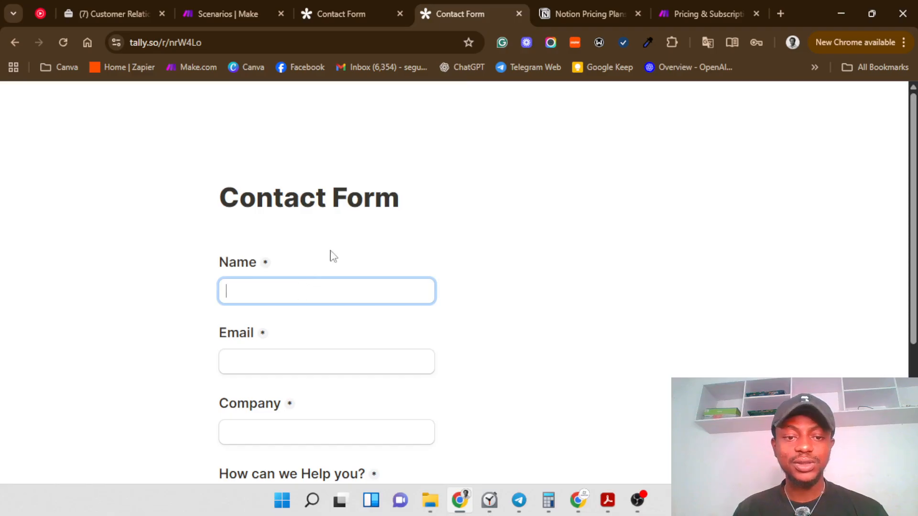
scroll(334, 257, "down", 2)
left_click(328, 221)
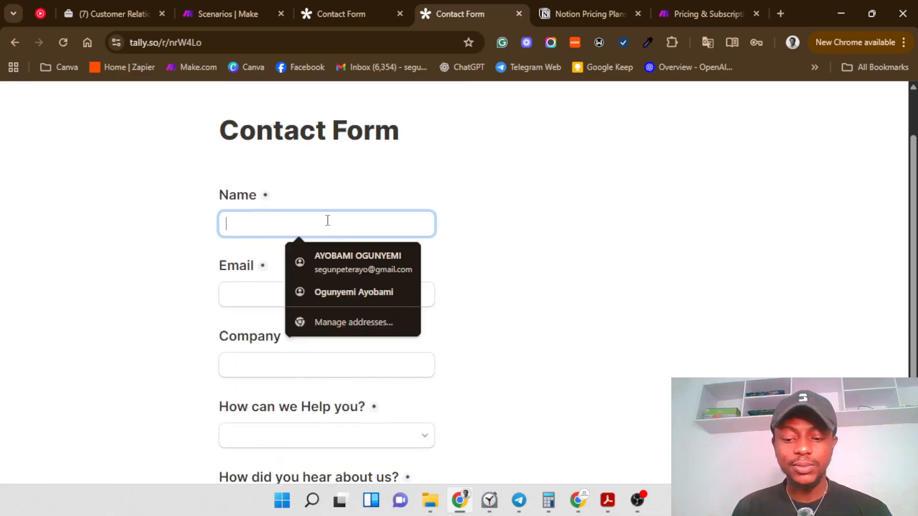
type("l")
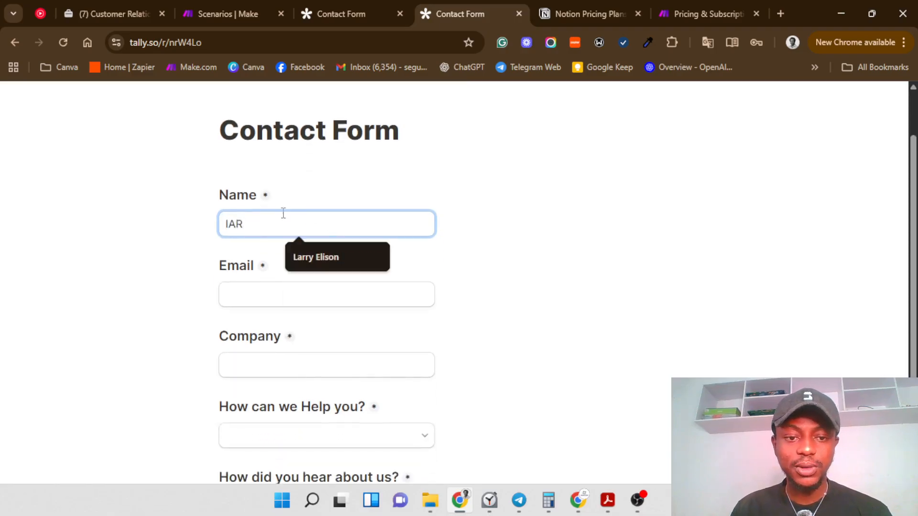
type("AR")
left_click(295, 257)
left_click(301, 296)
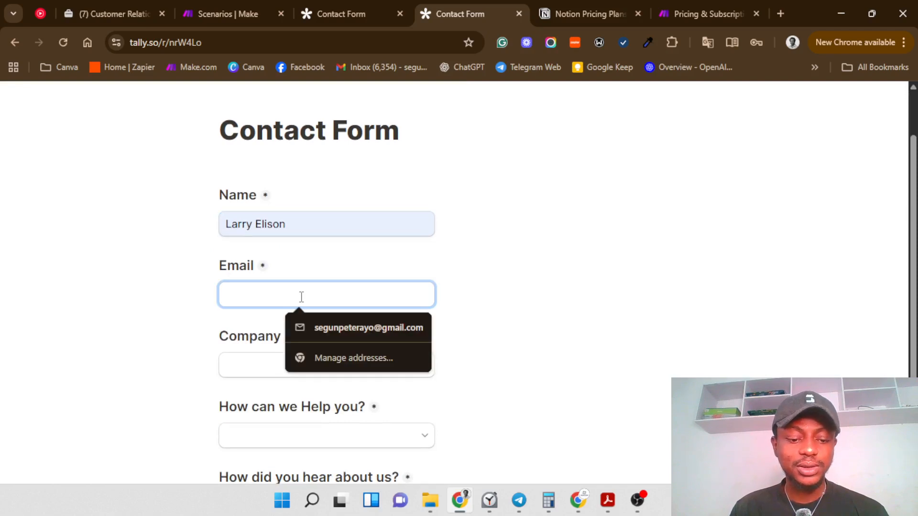
type("L")
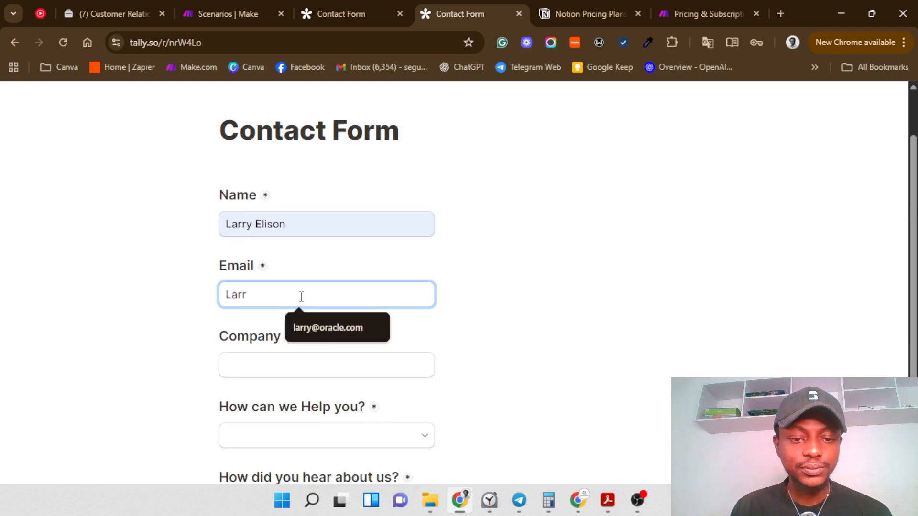
type("arr")
left_click(311, 329)
Step: Set Company to Oracle Inc, help needed to Process Mapping and lead source to YouTube
left_click(321, 363)
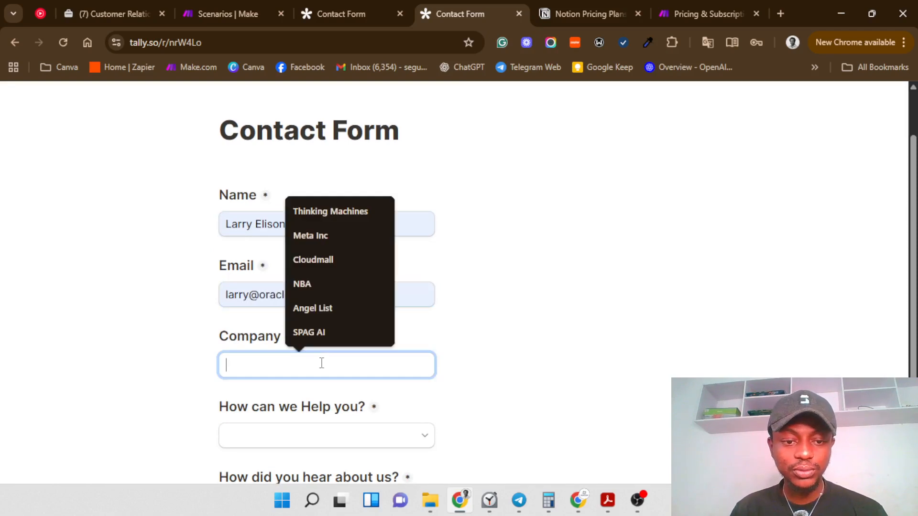
type("Orac")
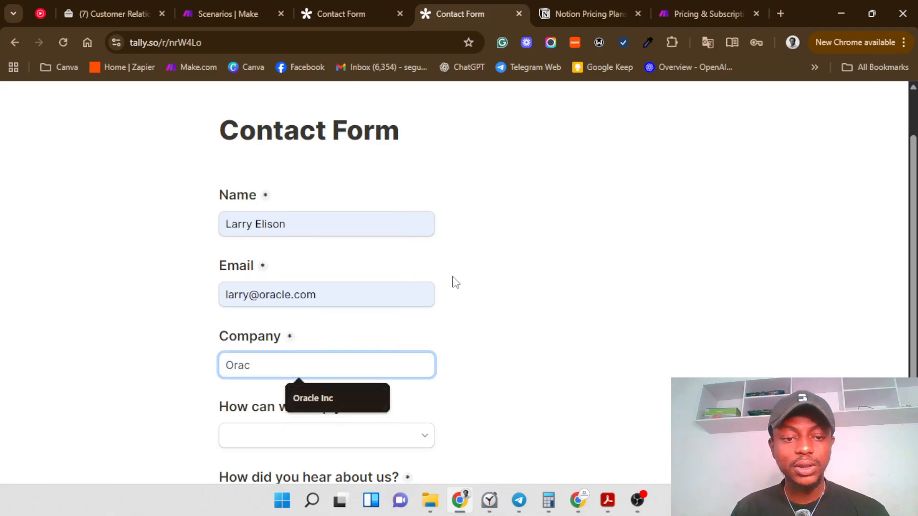
scroll(449, 282, "down", 1)
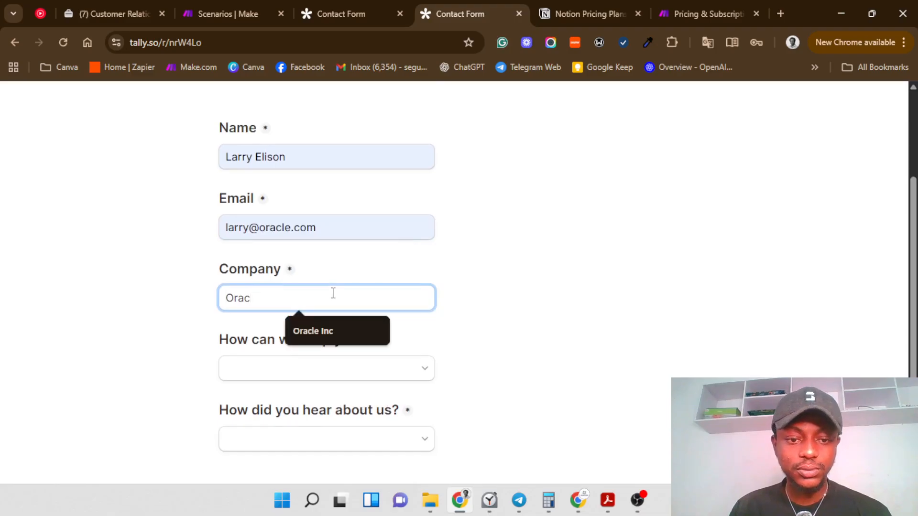
left_click(344, 325)
left_click(348, 368)
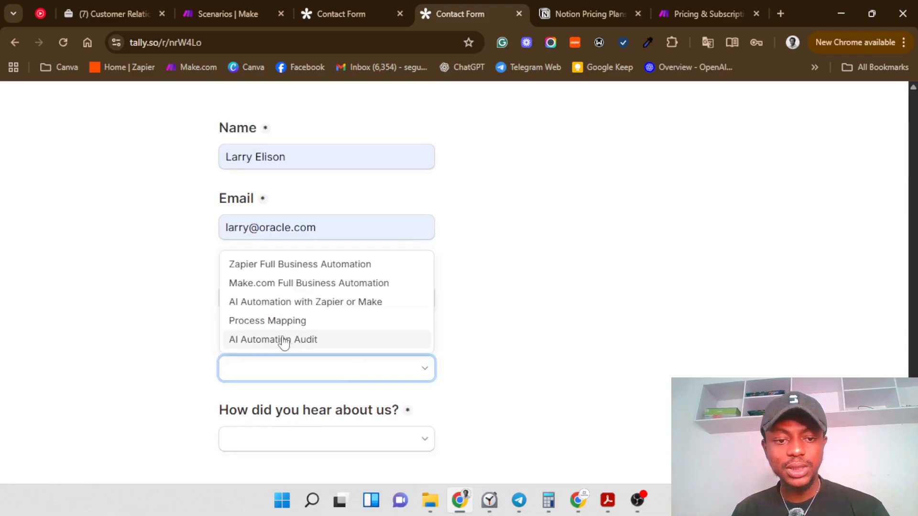
left_click(276, 321)
scroll(318, 389, "down", 1)
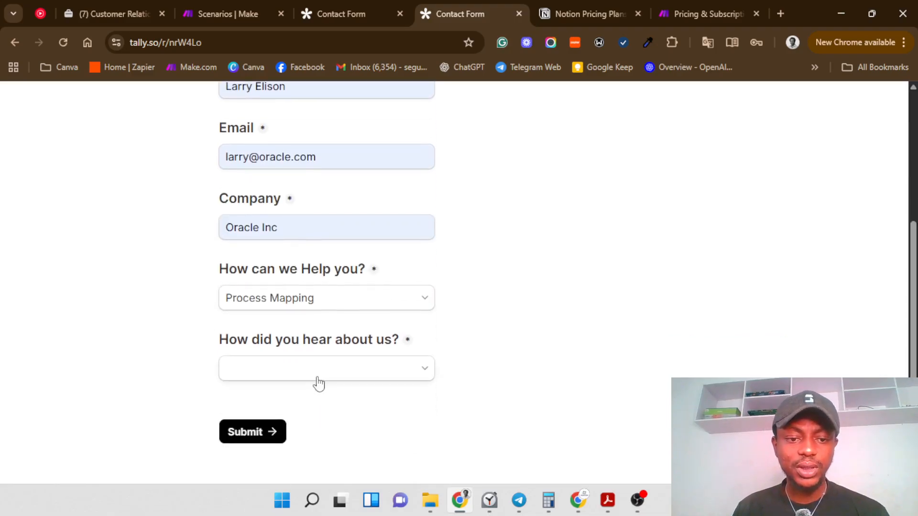
left_click(317, 378)
left_click(281, 322)
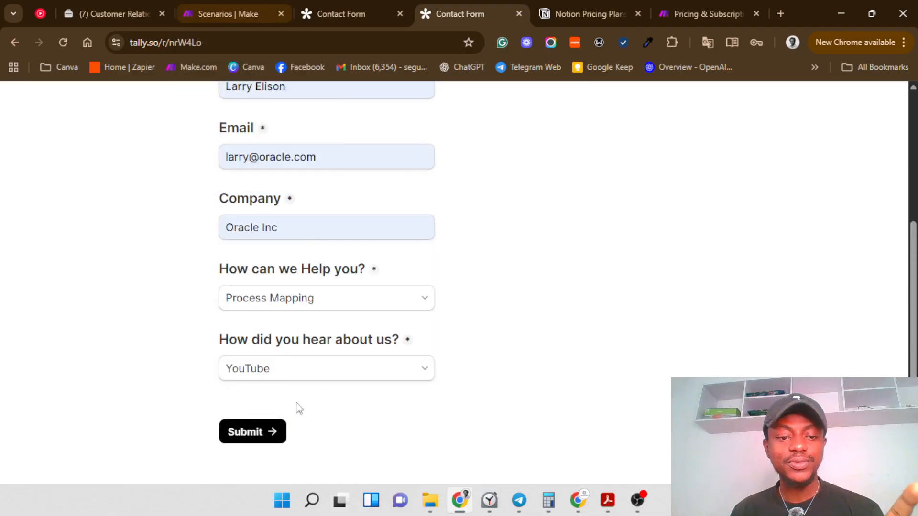
left_click(205, 14)
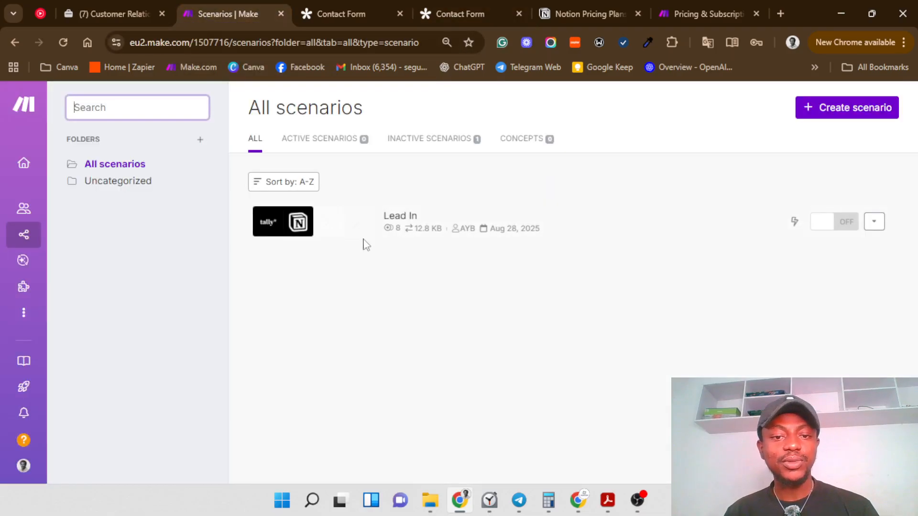
Step: Start a single run of the Lead In scenario, waiting for new data
left_click(353, 237)
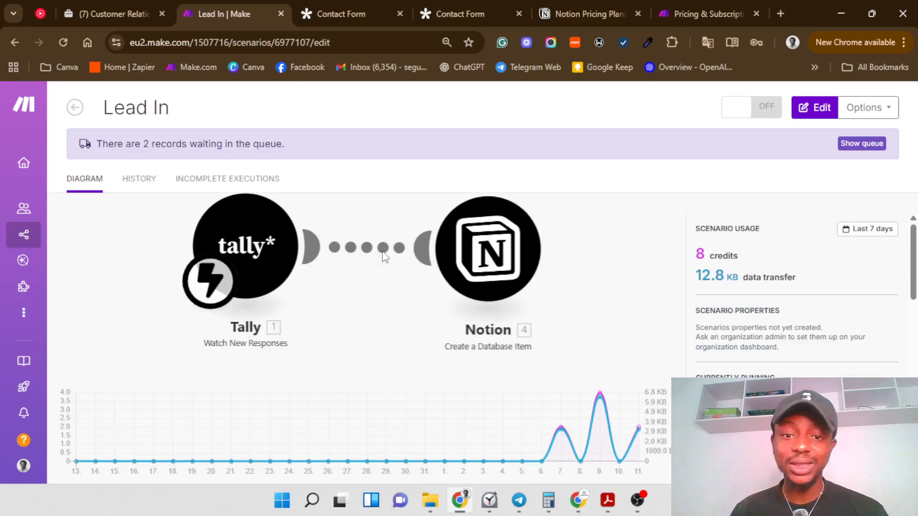
left_click(445, 240)
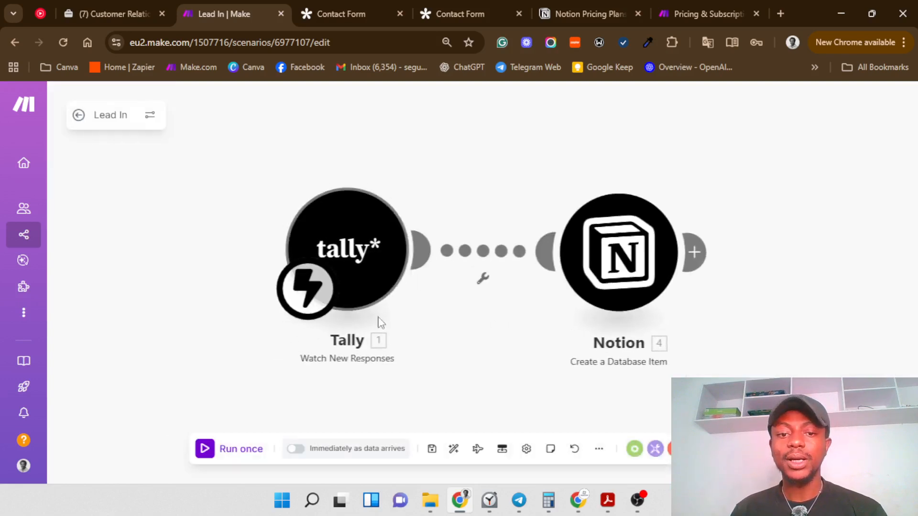
left_click(217, 448)
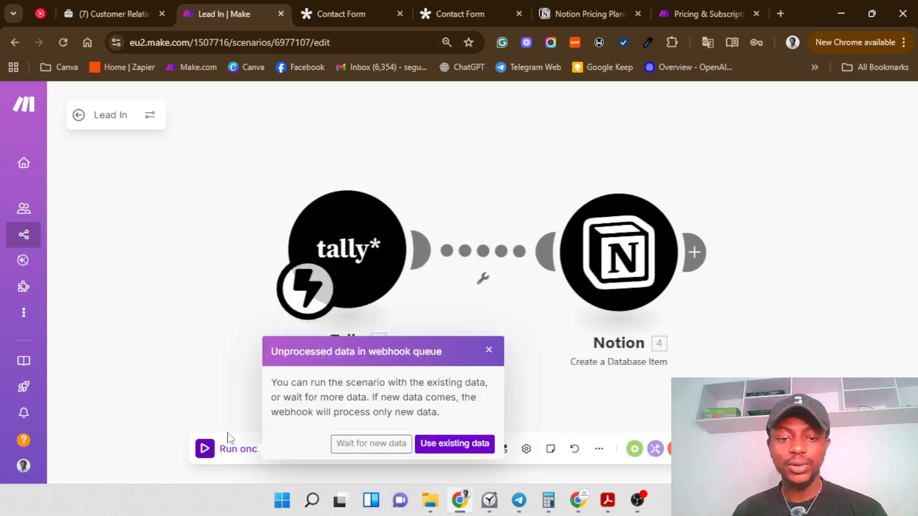
left_click(347, 448)
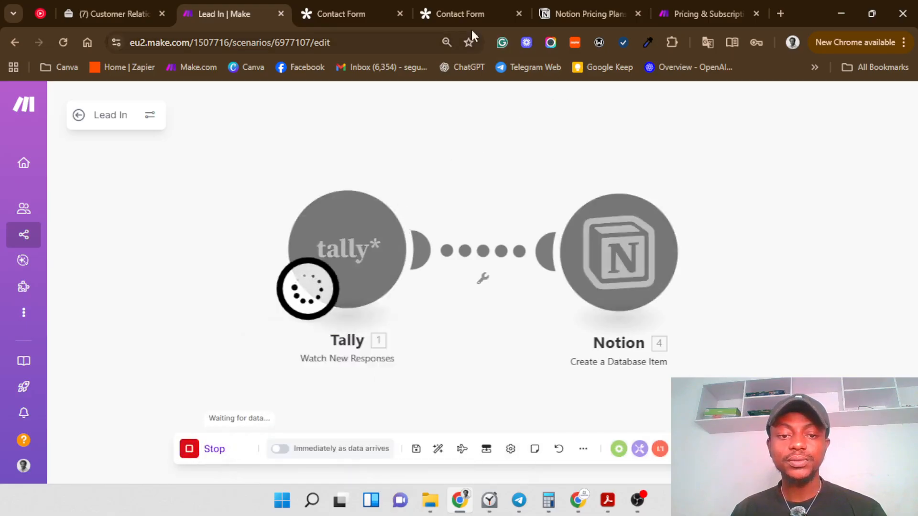
Step: Submit the filled Tally contact form and return to the running Make.com scenario
left_click(462, 11)
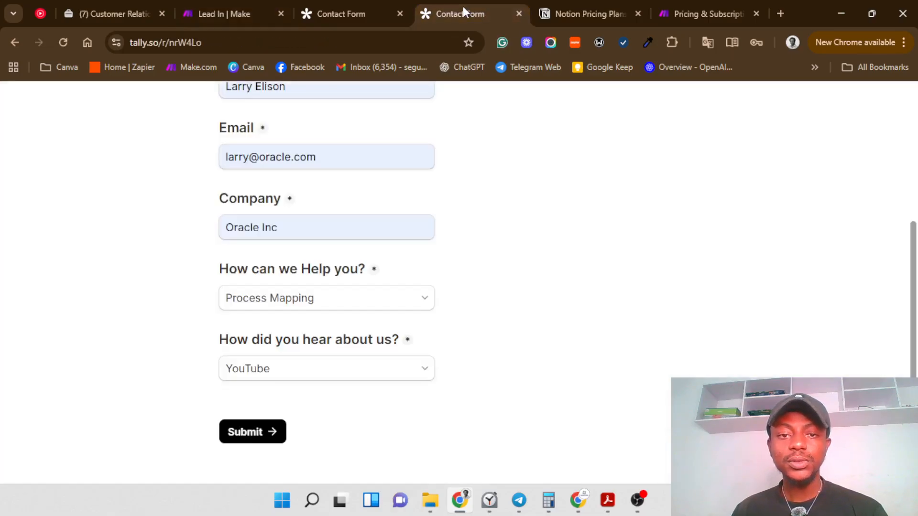
left_click(238, 440)
left_click(230, 13)
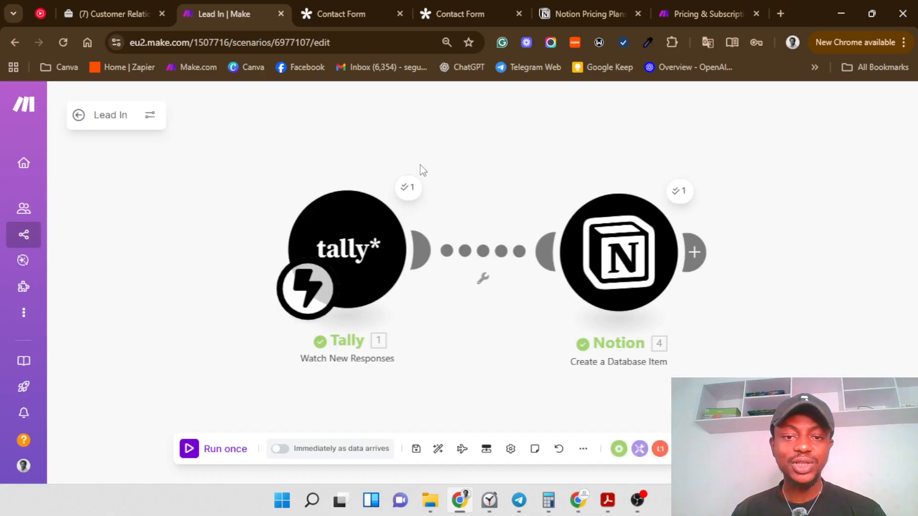
Step: Reload the Notion CRM and show the Sales Pipeline board with the new Oracle Inc lead
left_click(121, 8)
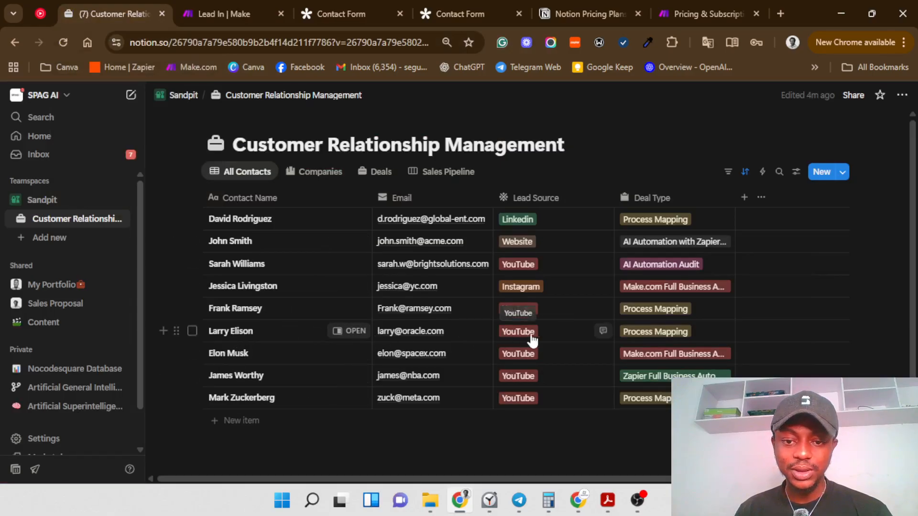
left_click(304, 174)
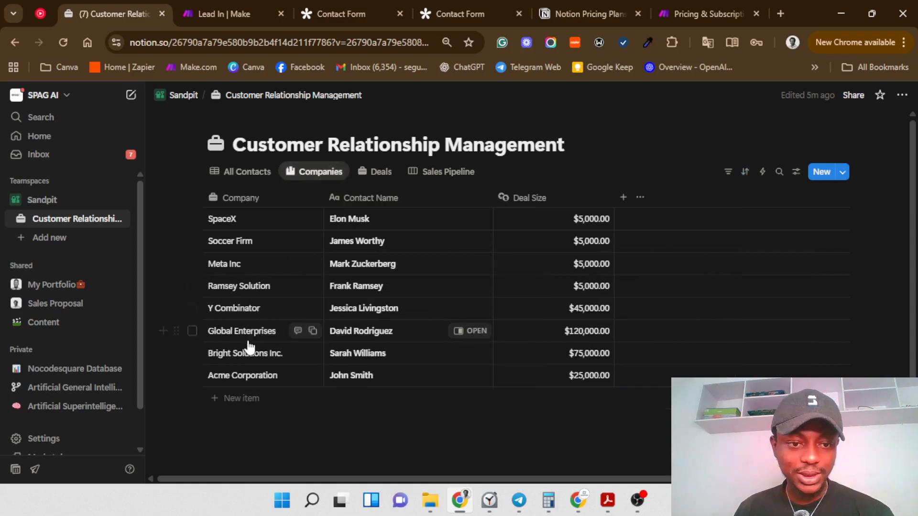
left_click(61, 43)
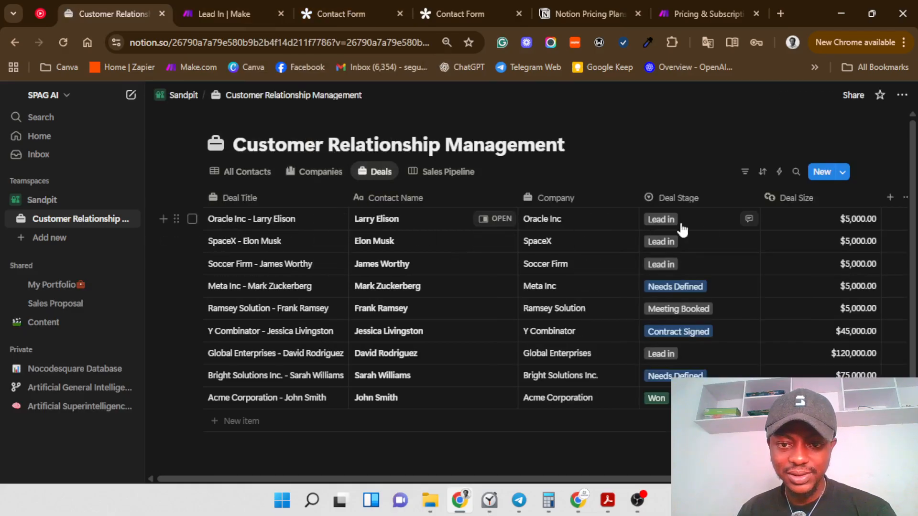
left_click(457, 175)
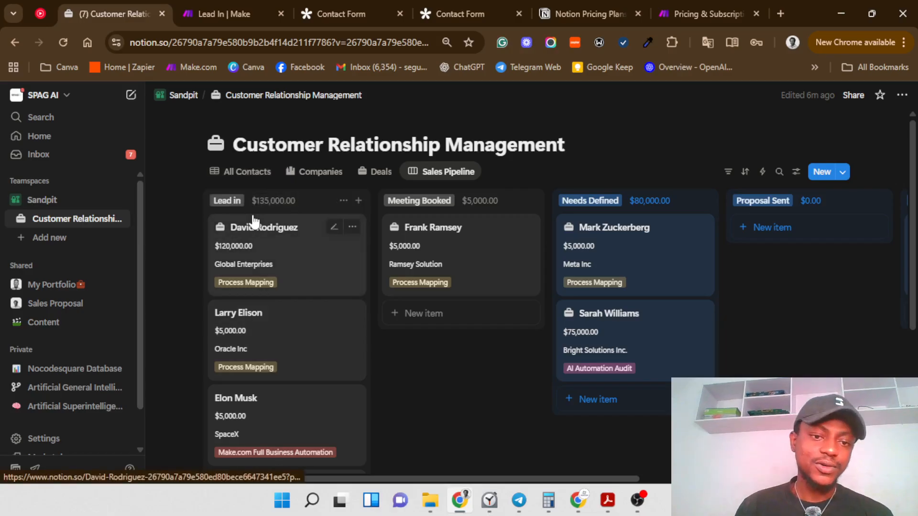
Step: Add an AI-built database to a new page using the prompt 'Create a simple CRM'
left_click(131, 95)
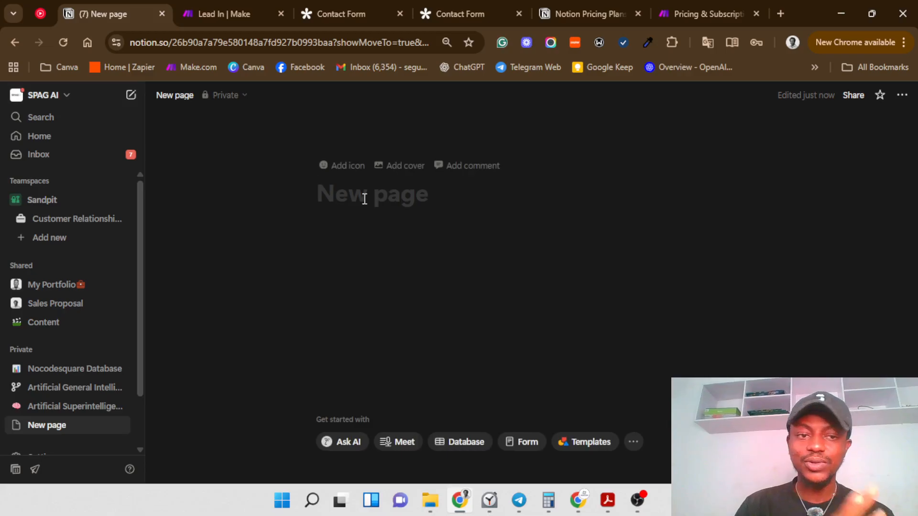
left_click(446, 448)
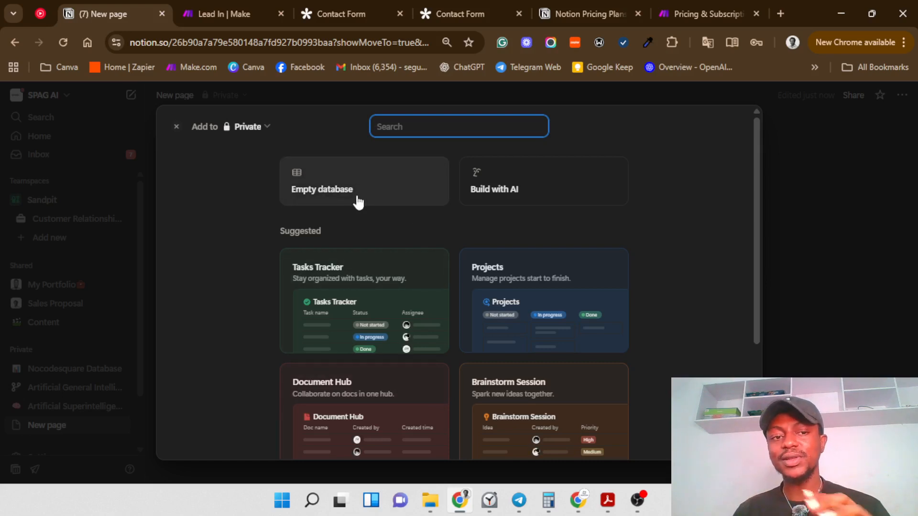
left_click(499, 190)
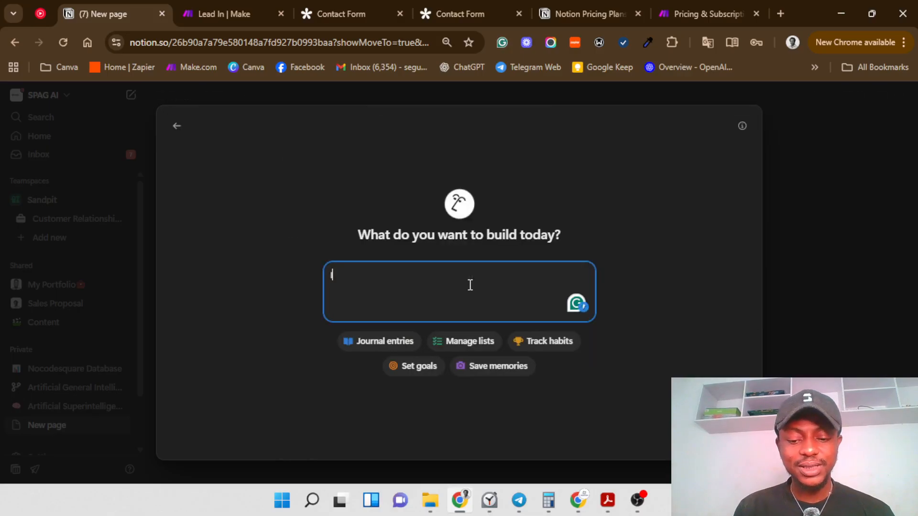
type("Creat")
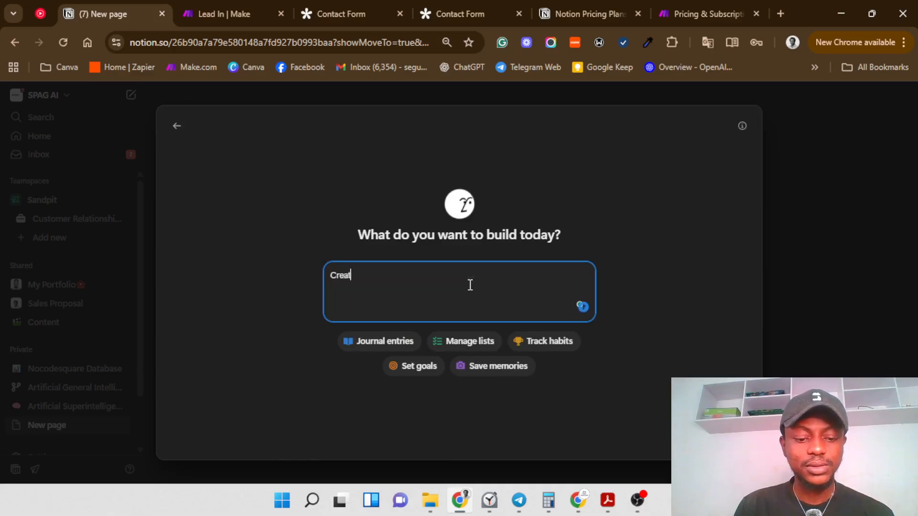
type("e a si")
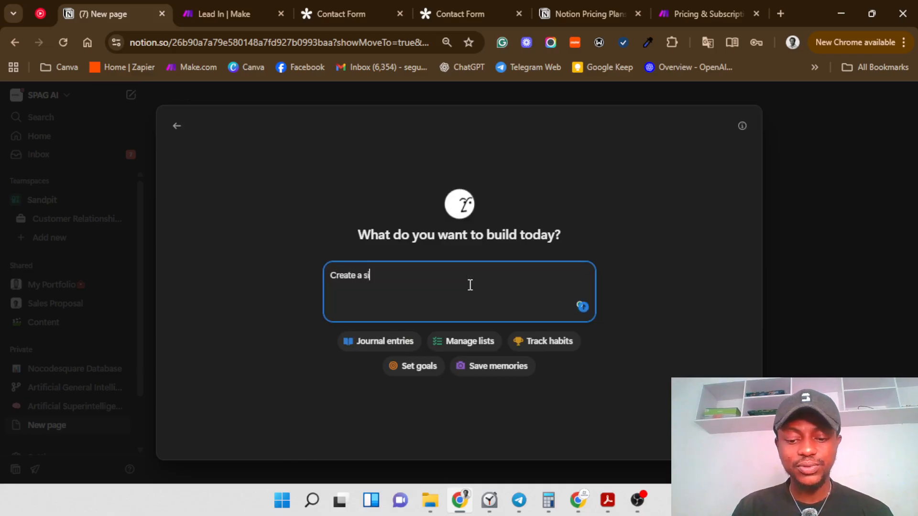
type("mple CR")
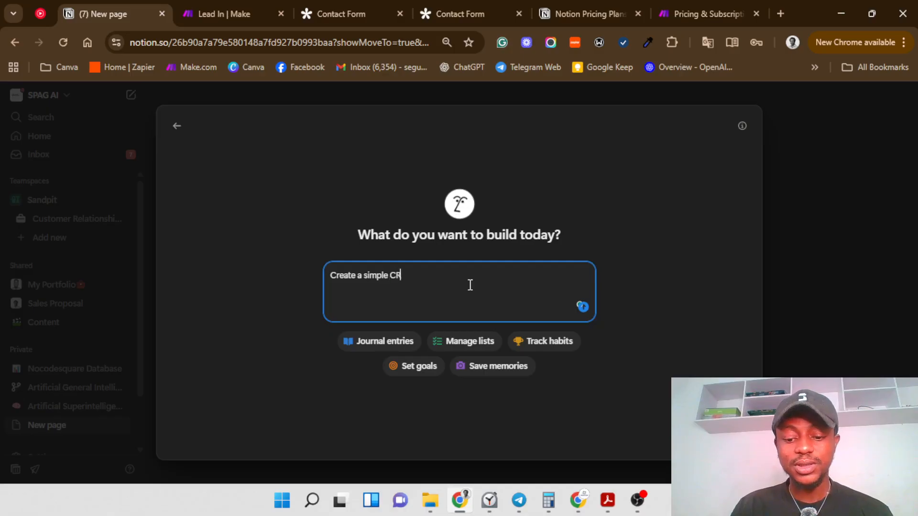
type("M")
key("Return")
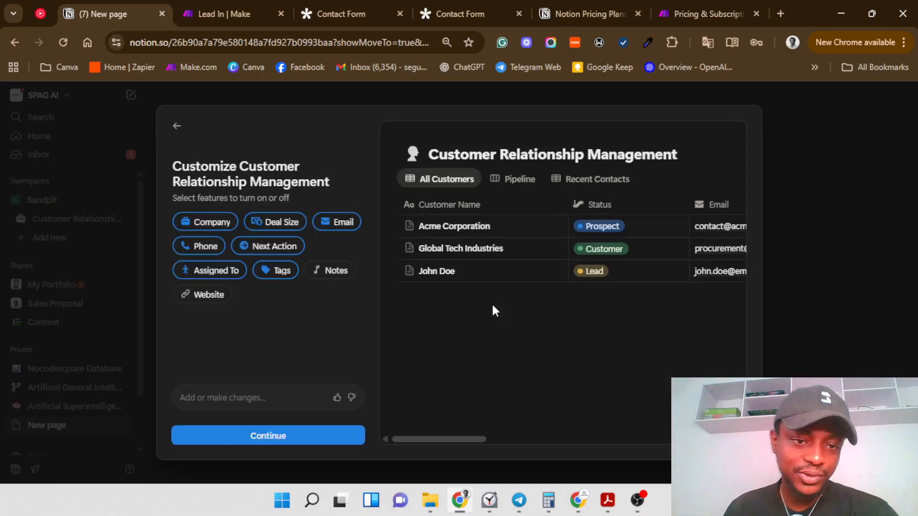
Step: Drop Next Action, Assigned To, Tags and the Recent Contacts view, then create the database
left_click(260, 246)
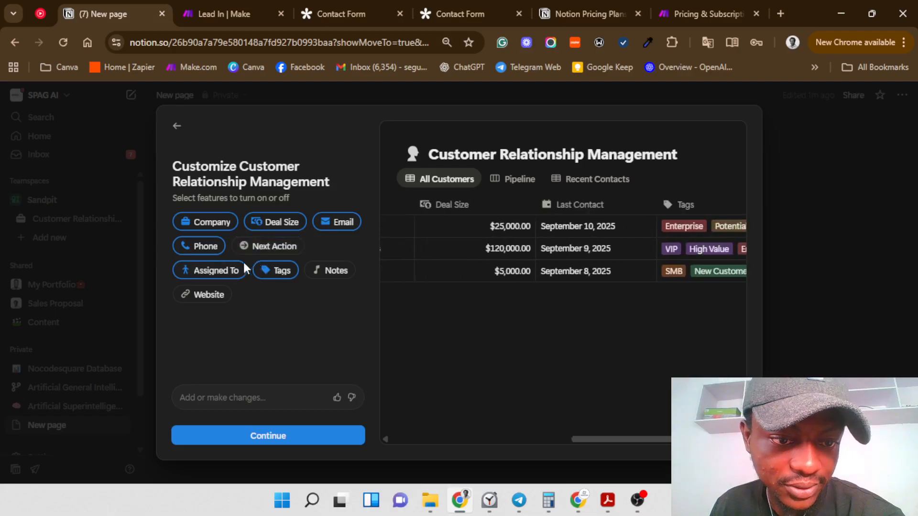
left_click(232, 271)
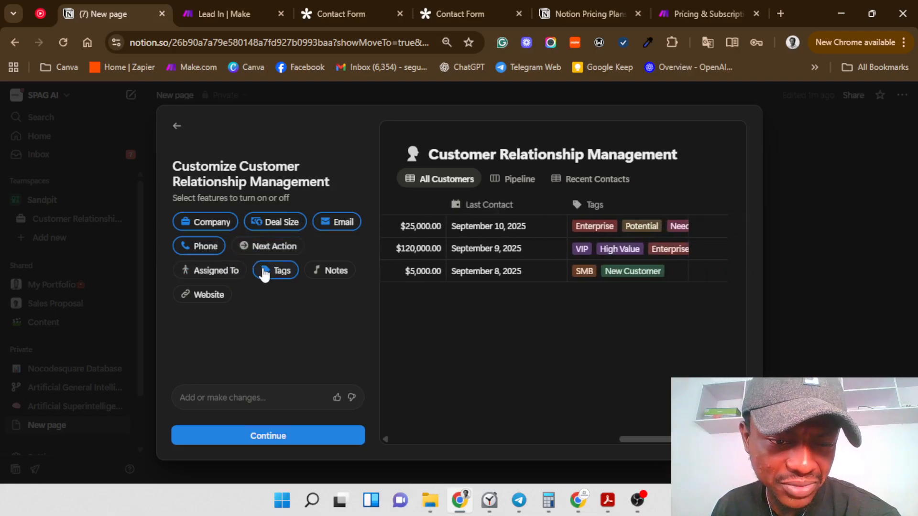
left_click(265, 271)
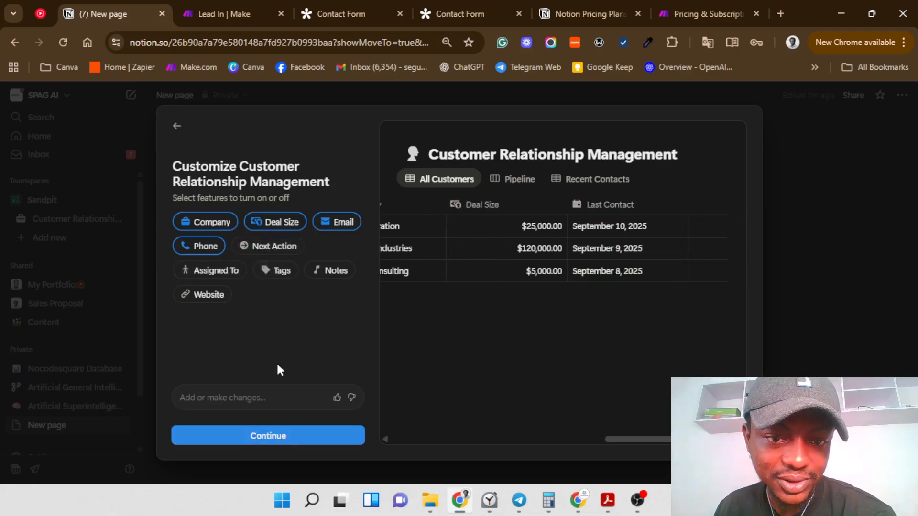
left_click(248, 436)
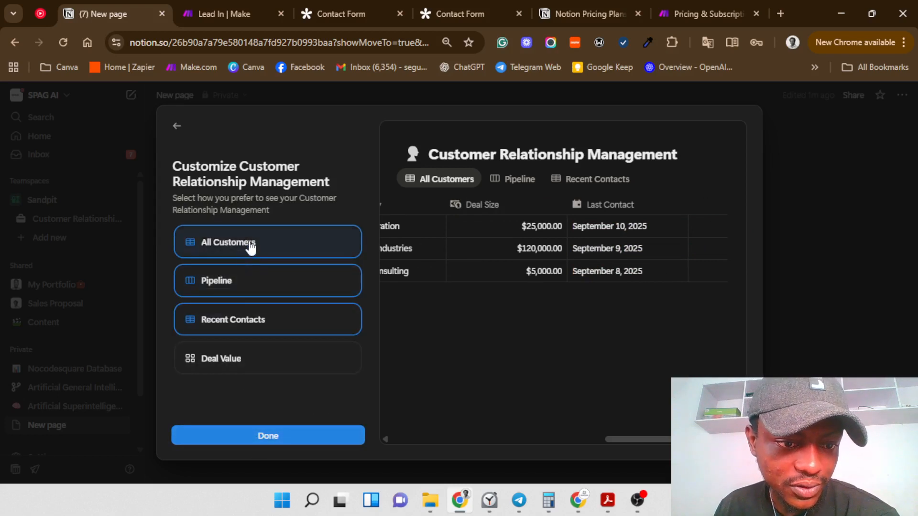
left_click(208, 327)
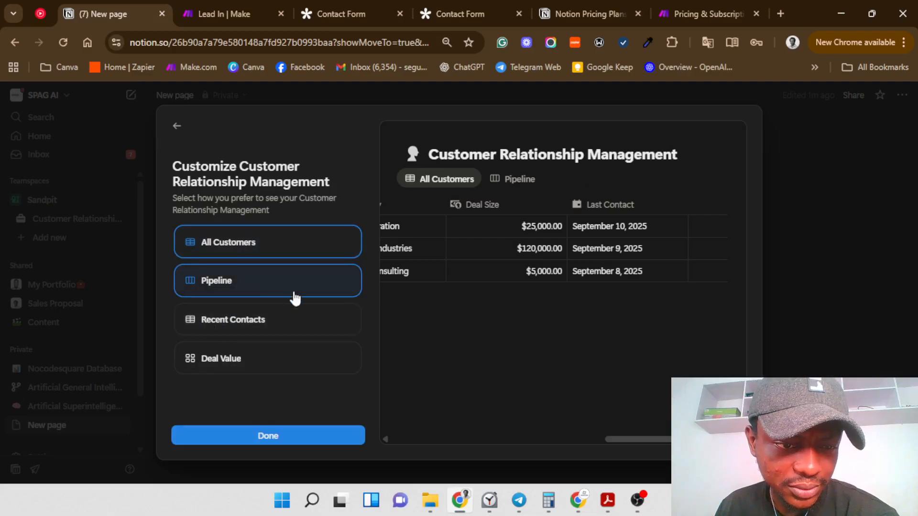
left_click(270, 437)
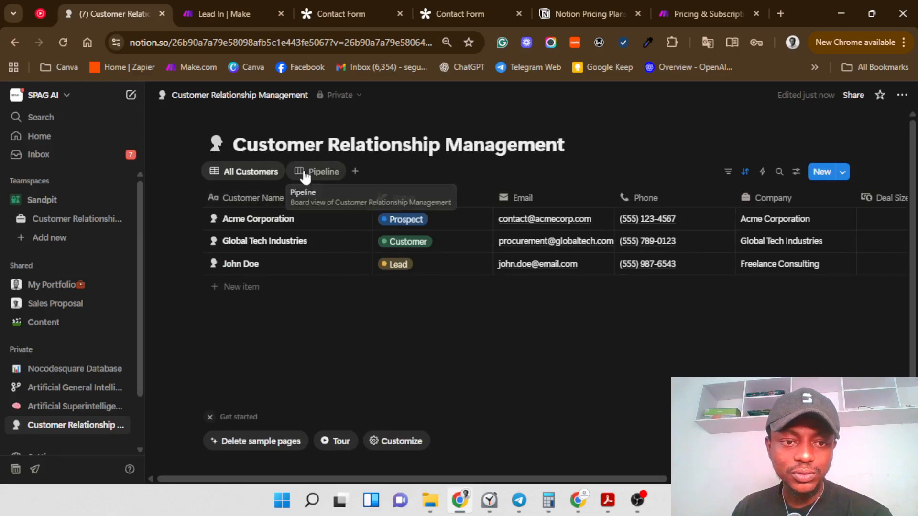
left_click(278, 200)
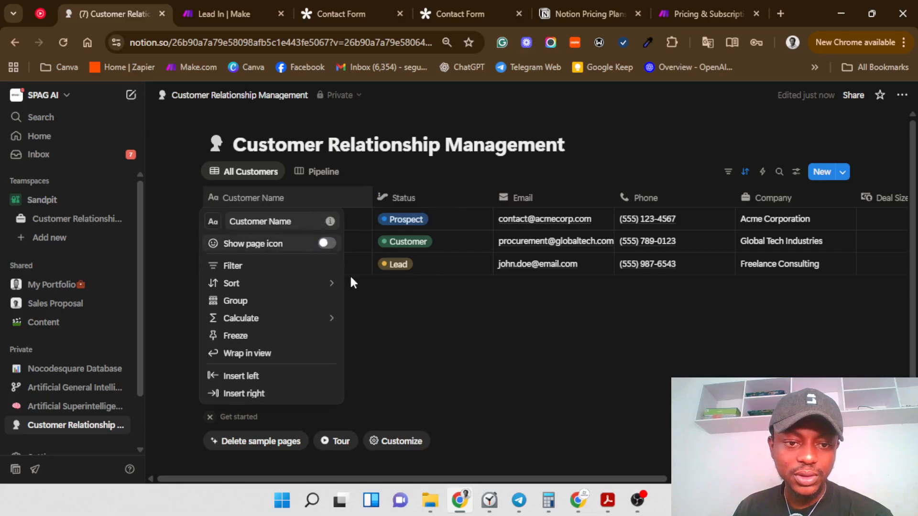
left_click(381, 335)
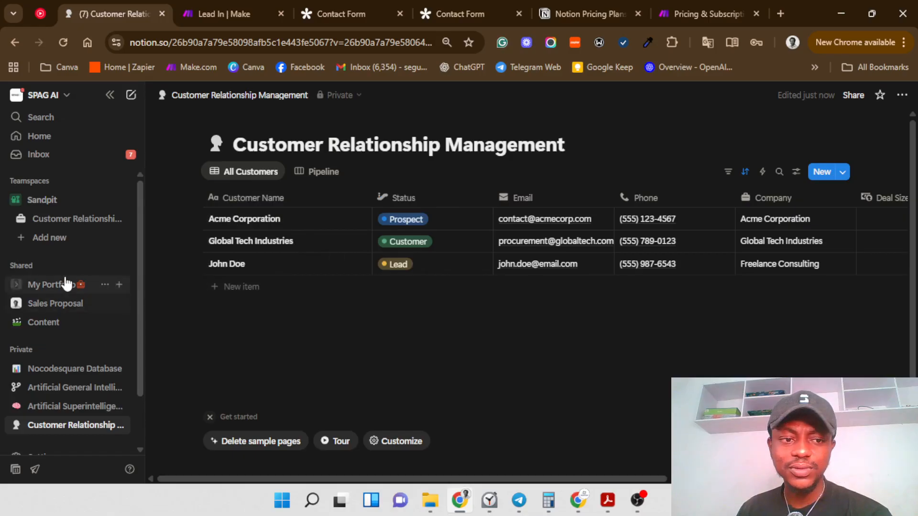
left_click(67, 226)
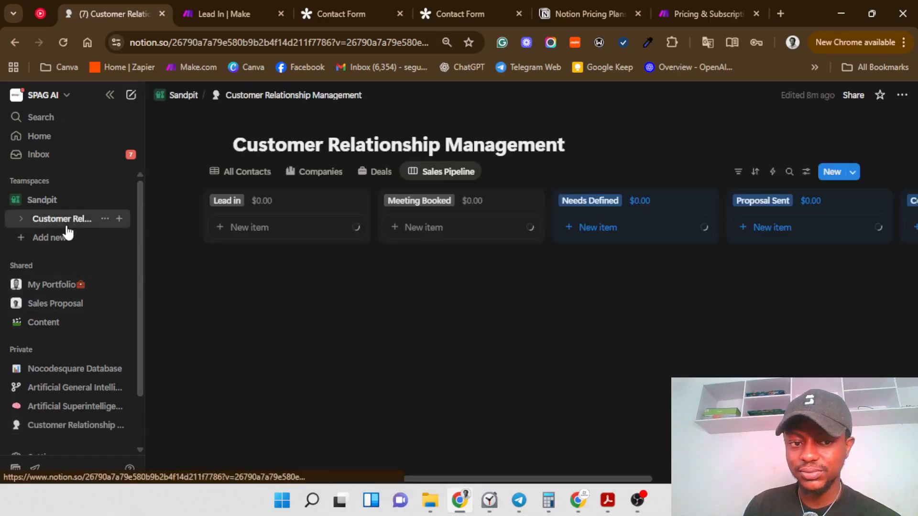
left_click(249, 176)
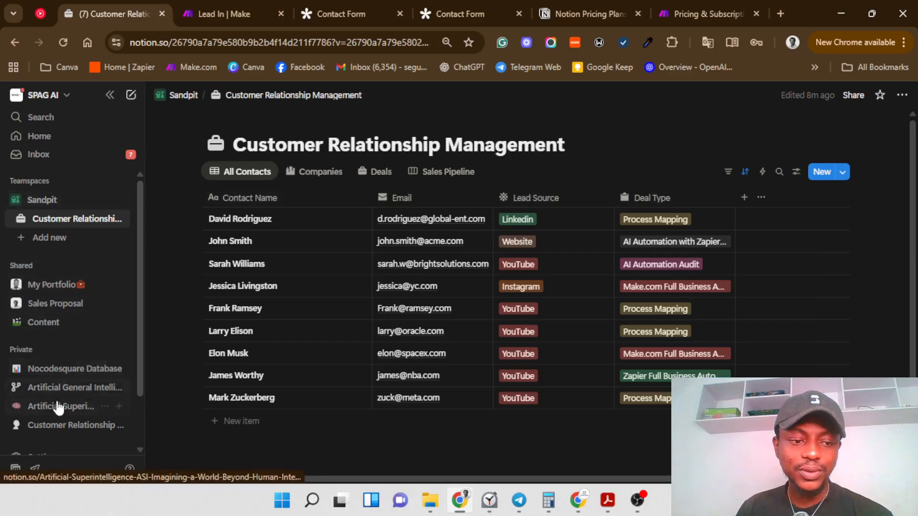
left_click(61, 426)
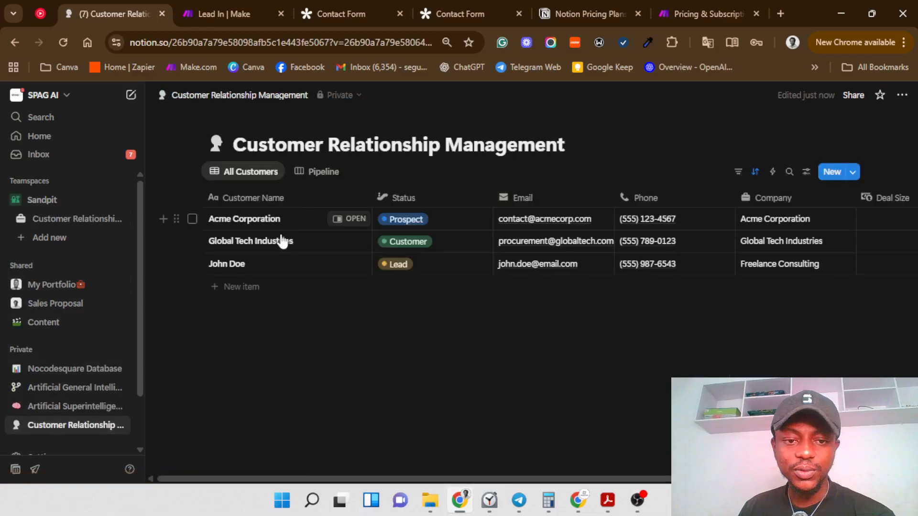
Step: Set the CRM page icon to the bar-chart emoji from Recent
left_click(217, 146)
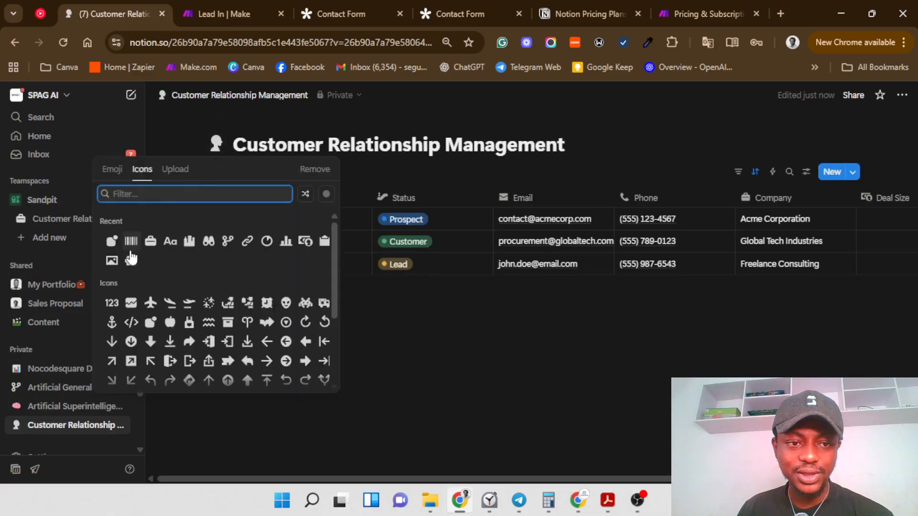
left_click(112, 170)
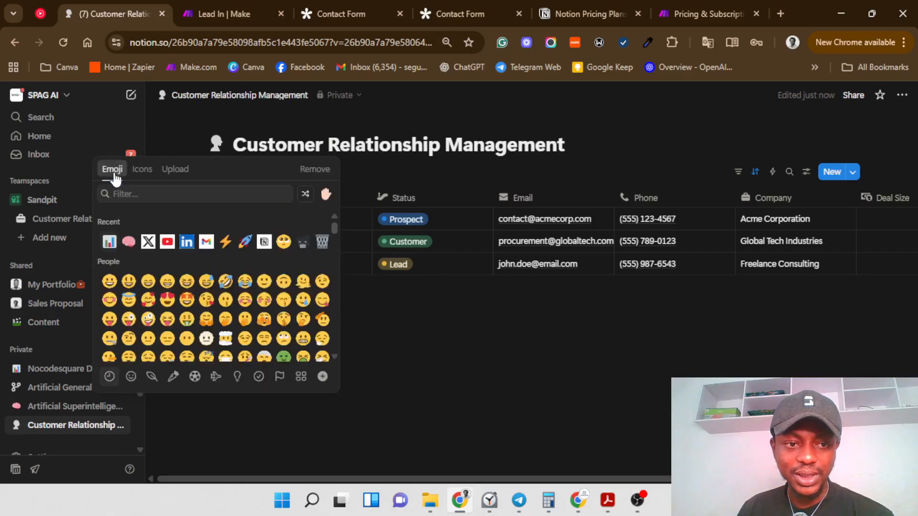
left_click(109, 243)
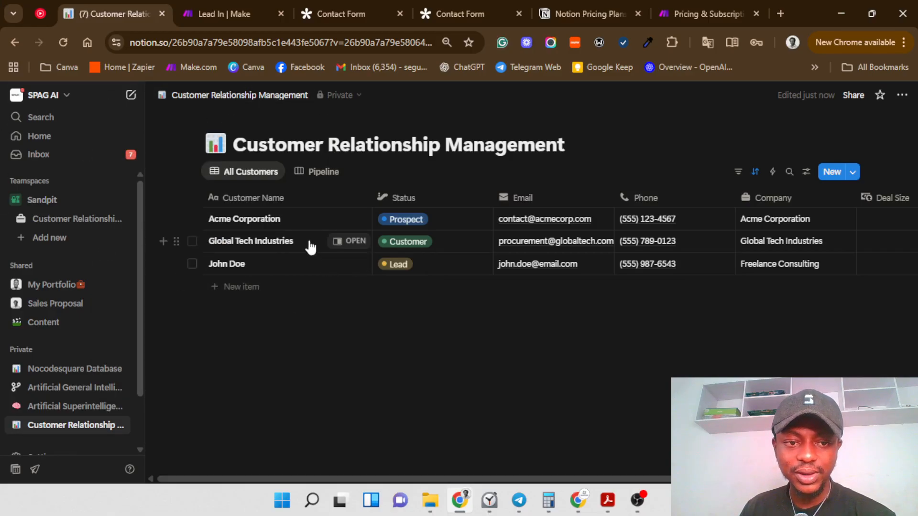
Step: Delete the Status property from the customer table
left_click(409, 203)
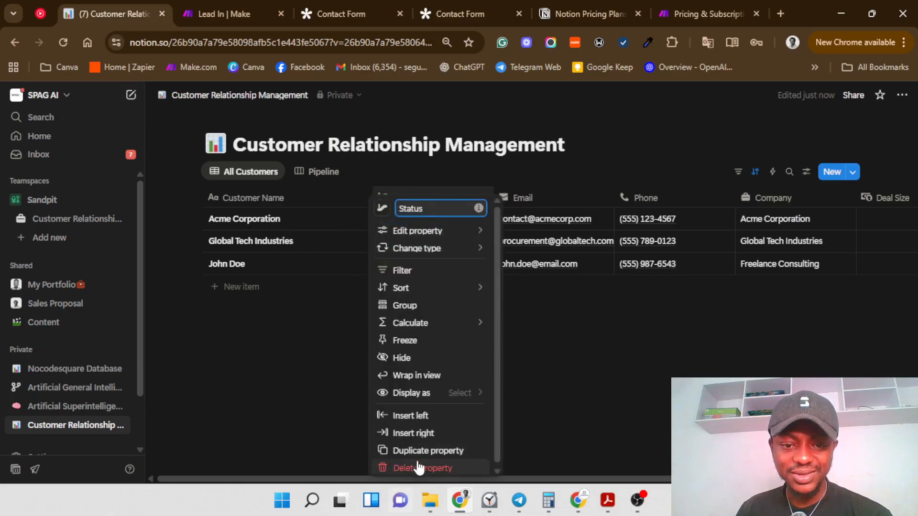
left_click(420, 468)
left_click(447, 288)
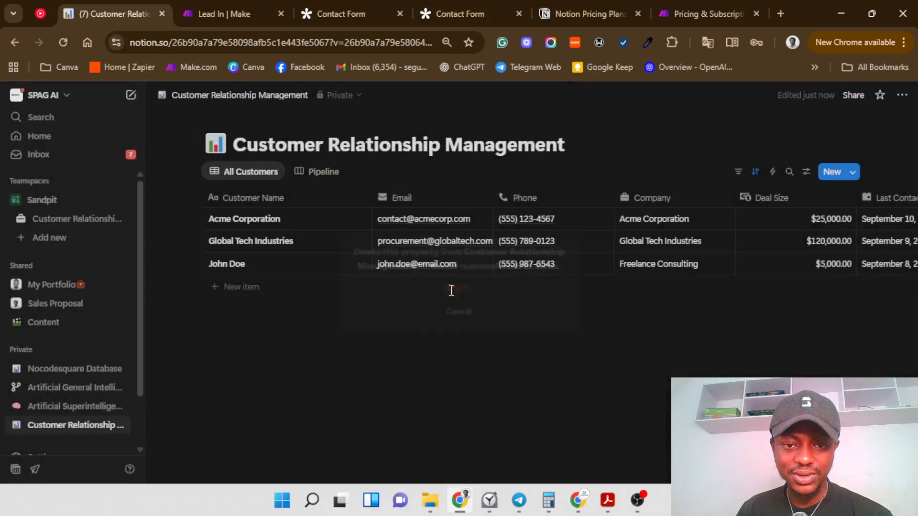
left_click(650, 203)
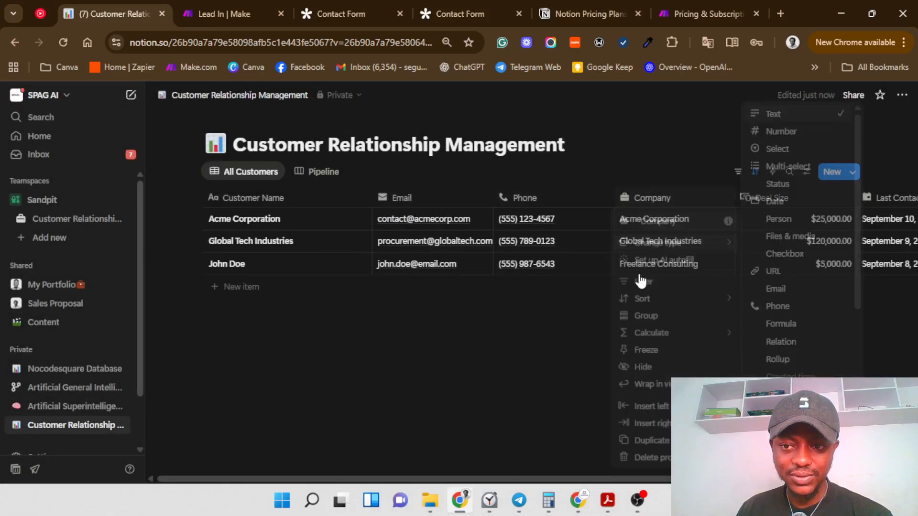
key("Escape")
Step: Hide, then show again, the Last Contact property via Property visibility
left_click(806, 172)
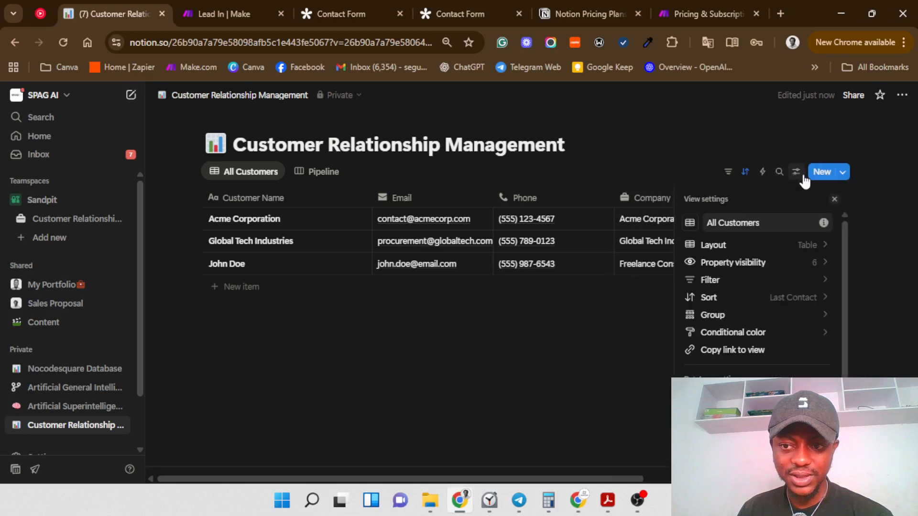
left_click(808, 262)
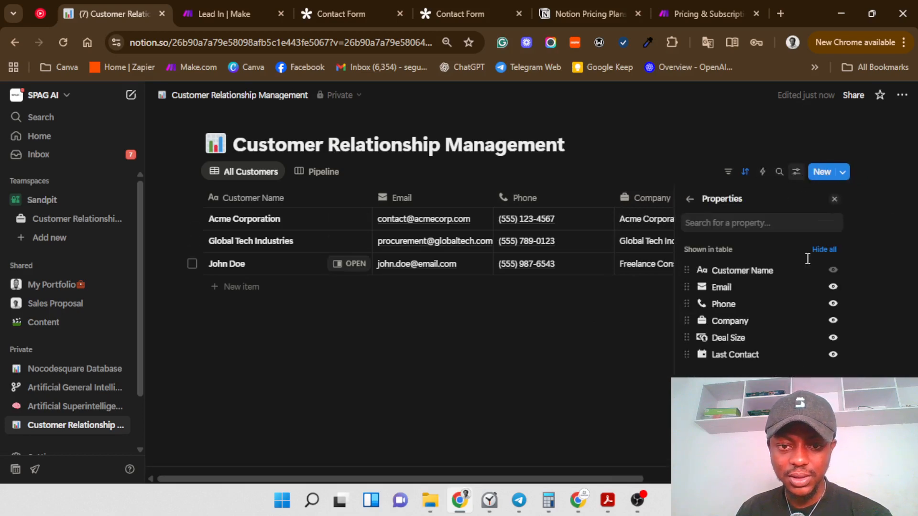
left_click(832, 354)
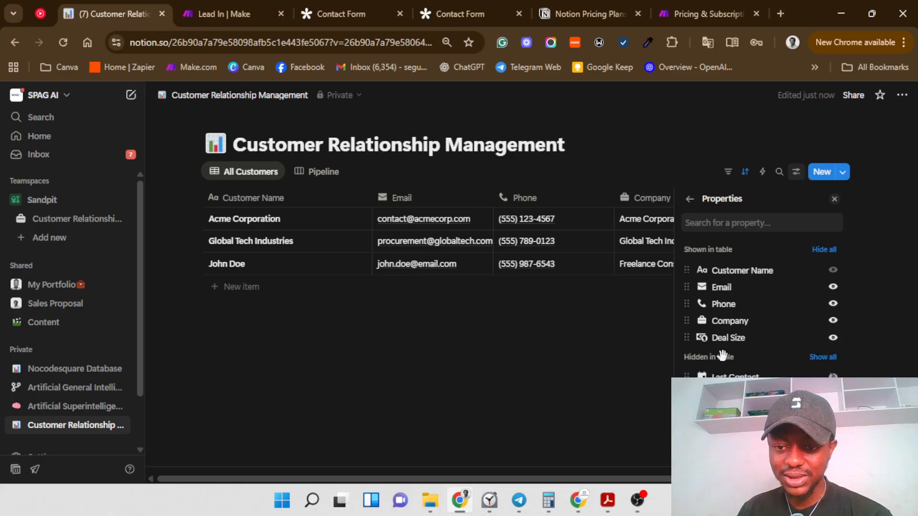
left_click(610, 350)
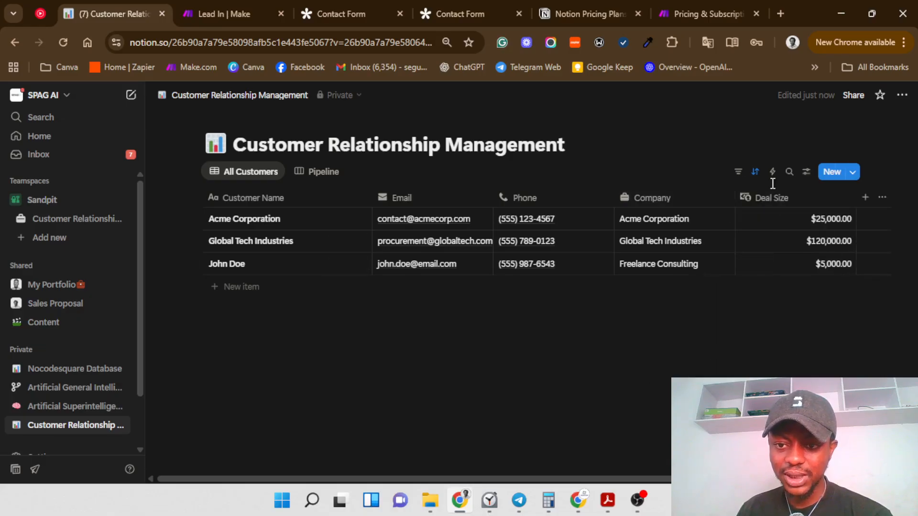
left_click(806, 171)
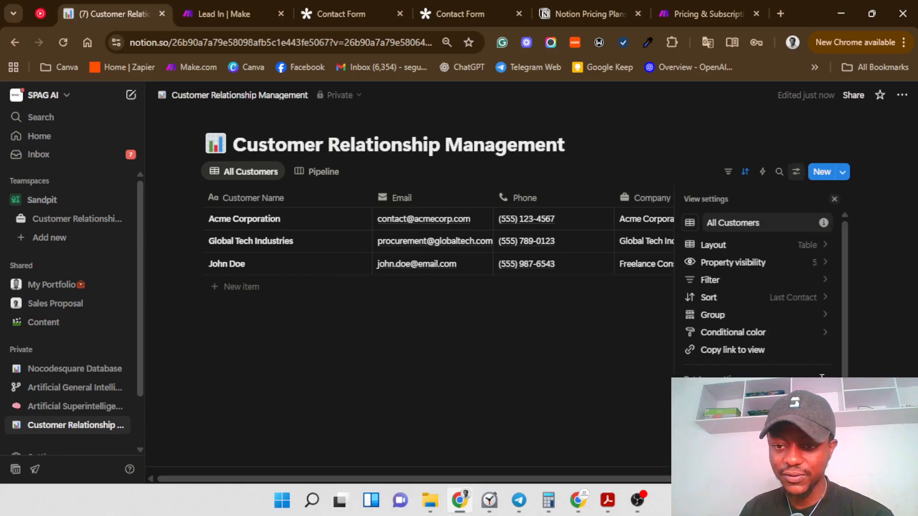
left_click(822, 269)
left_click(822, 357)
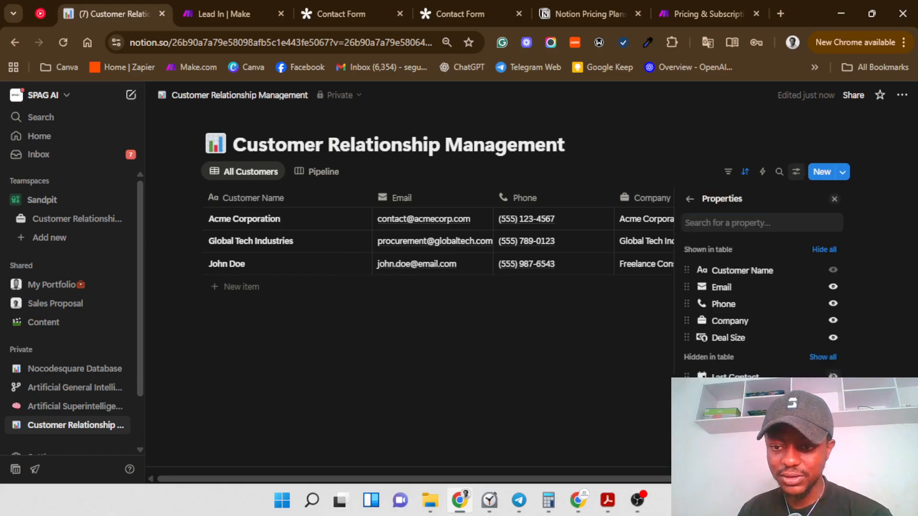
left_click(690, 199)
Step: Delete the Last Contact property from its column menu and confirm
scroll(631, 470, "right", 8)
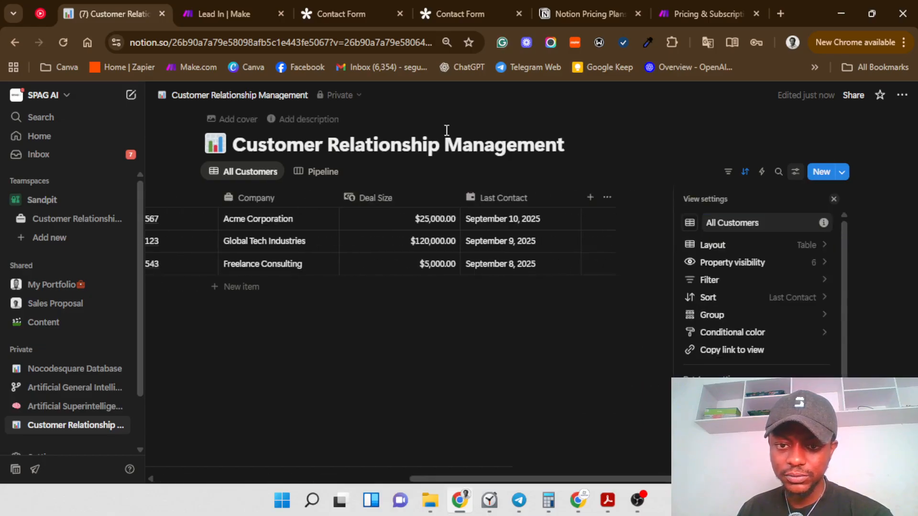
left_click(540, 195)
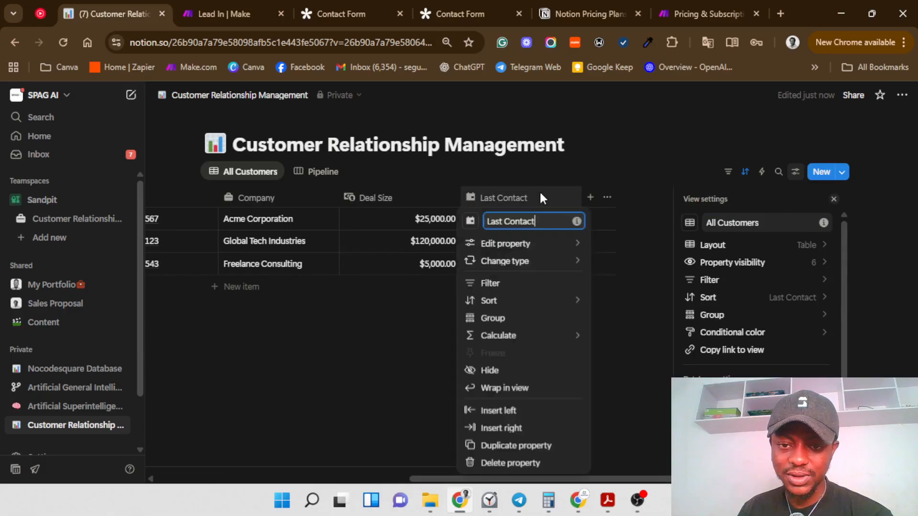
left_click(468, 463)
left_click(447, 289)
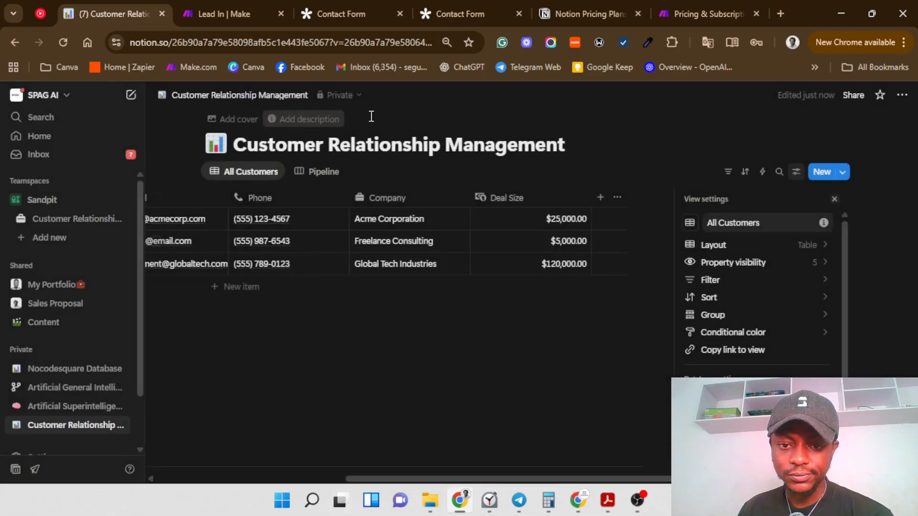
left_click(806, 262)
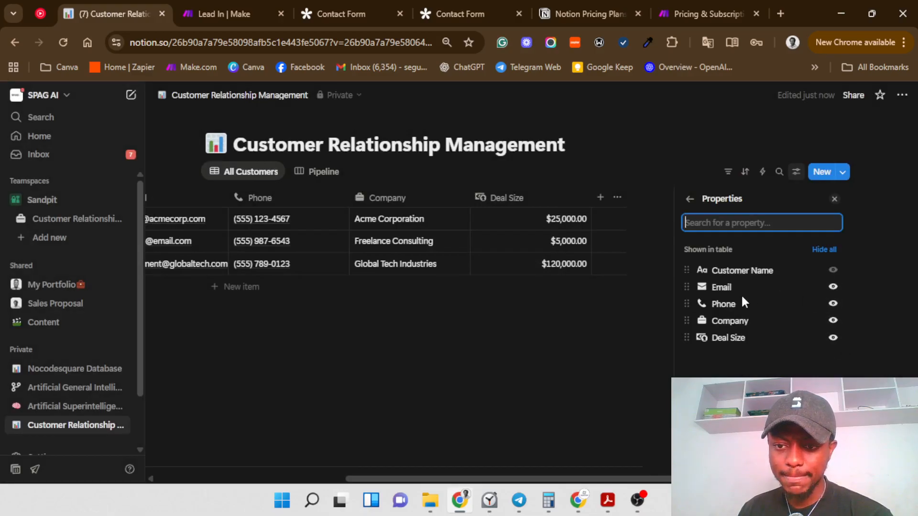
Step: Hide the Deal Size, Company, Email and Phone columns in Property visibility
left_click(686, 207)
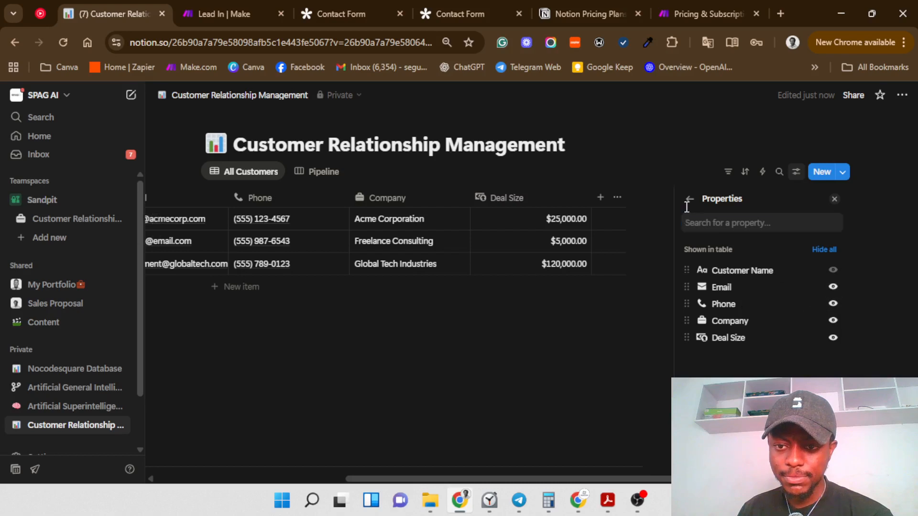
left_click(686, 205)
left_click(799, 264)
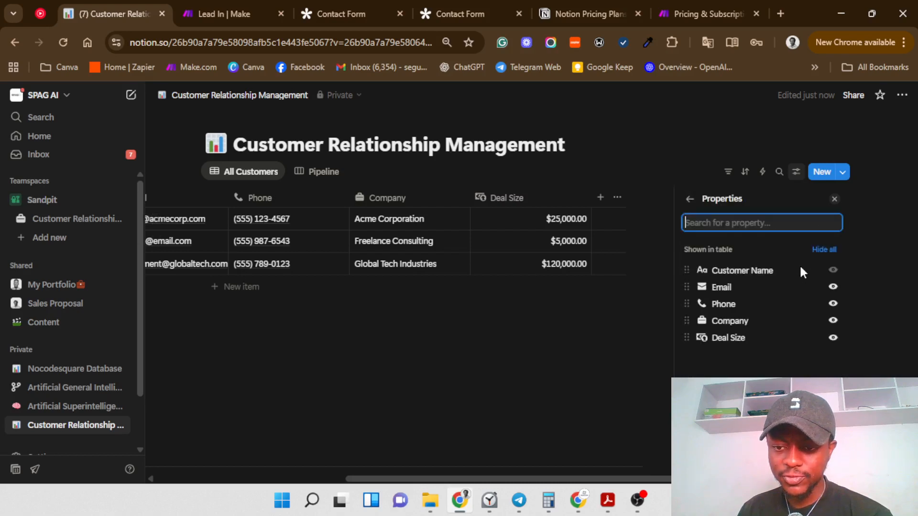
left_click(832, 337)
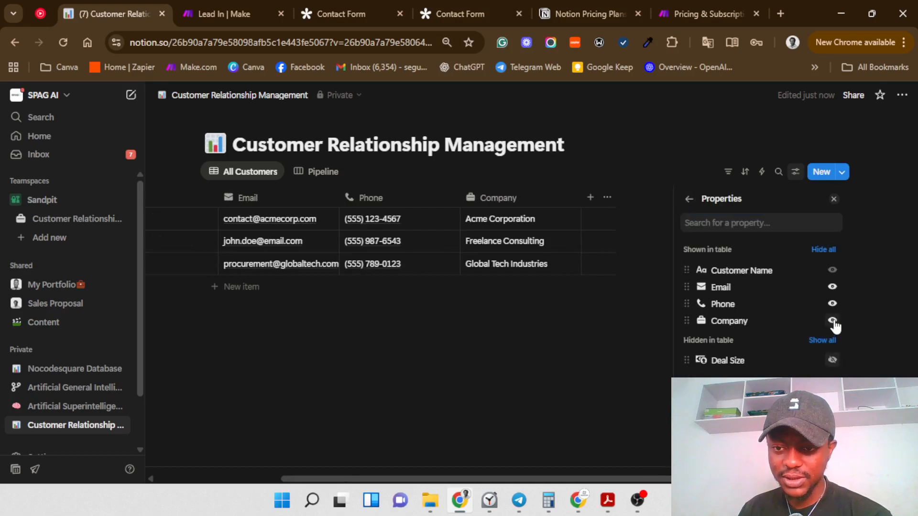
left_click(833, 322)
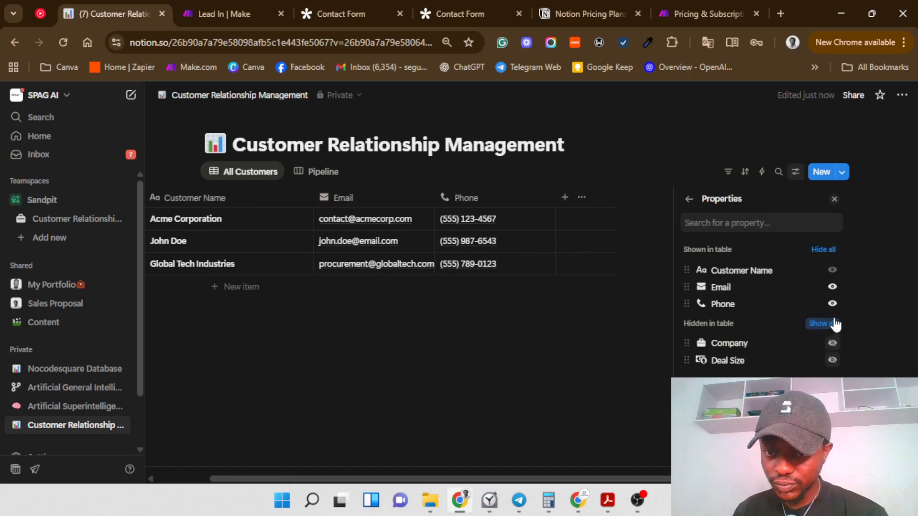
left_click(832, 288)
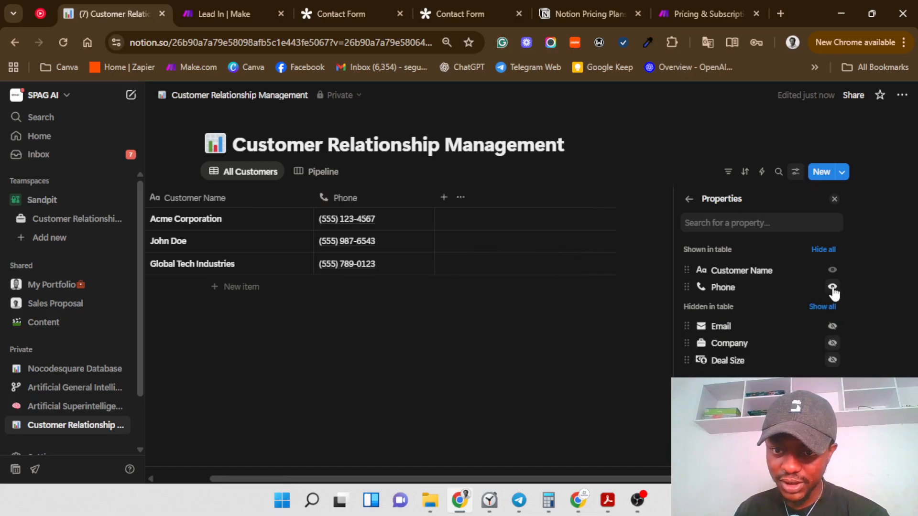
left_click(832, 289)
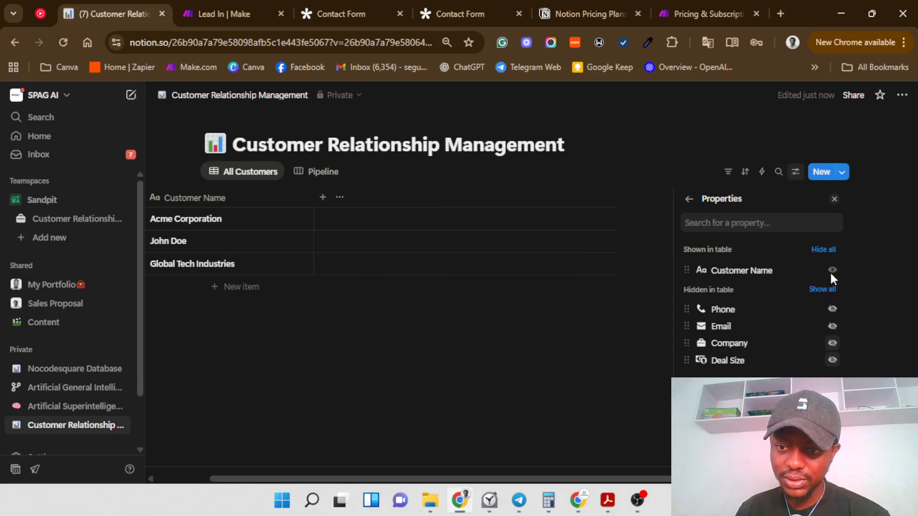
Step: Turn Phone and Email back on and close the visibility panel
left_click(832, 309)
left_click(833, 323)
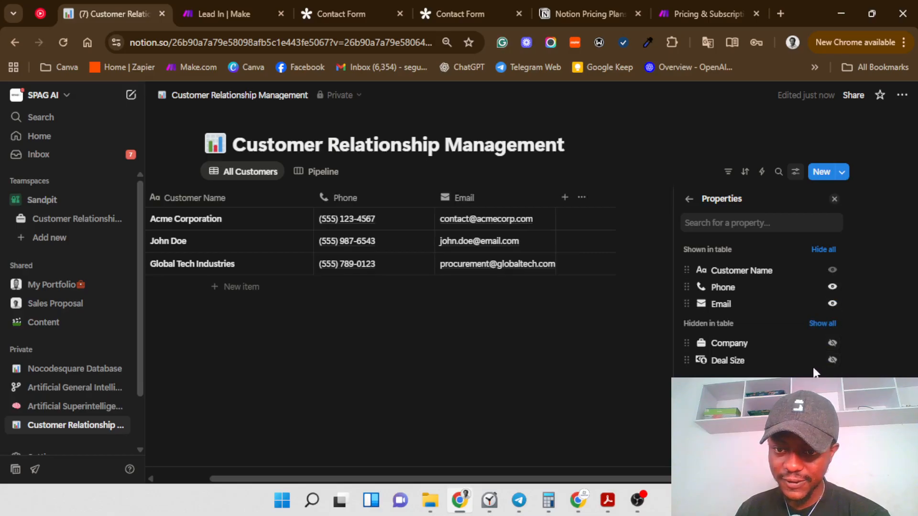
left_click(832, 360)
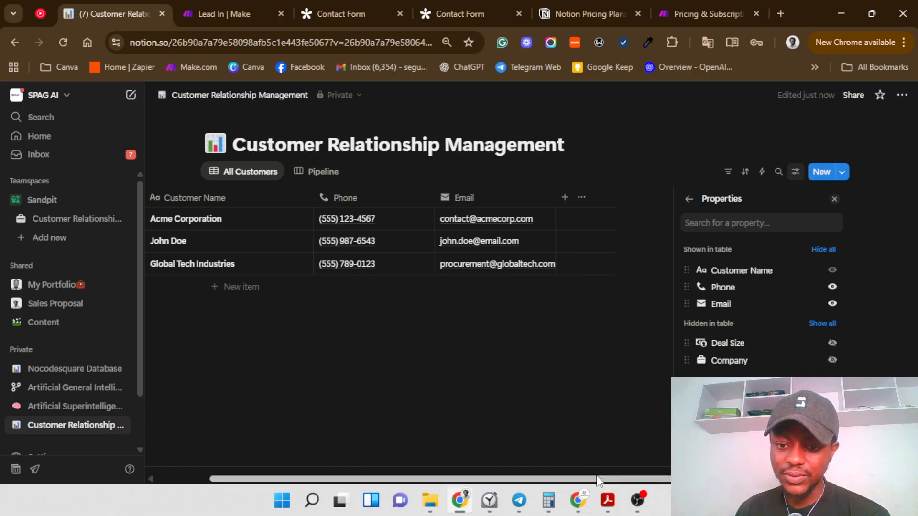
left_click_drag(598, 478, 319, 493)
left_click(473, 400)
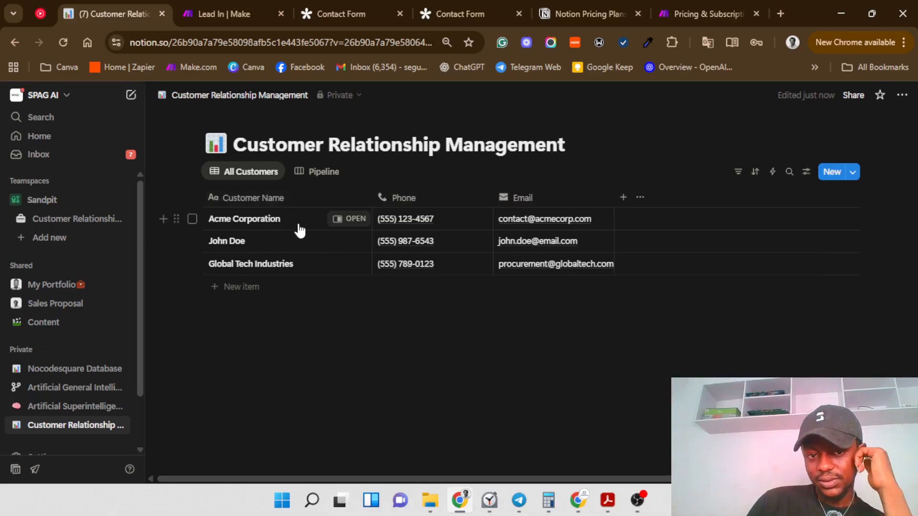
Step: Replace the Global Tech Industries name with a person's full name
left_click(306, 264)
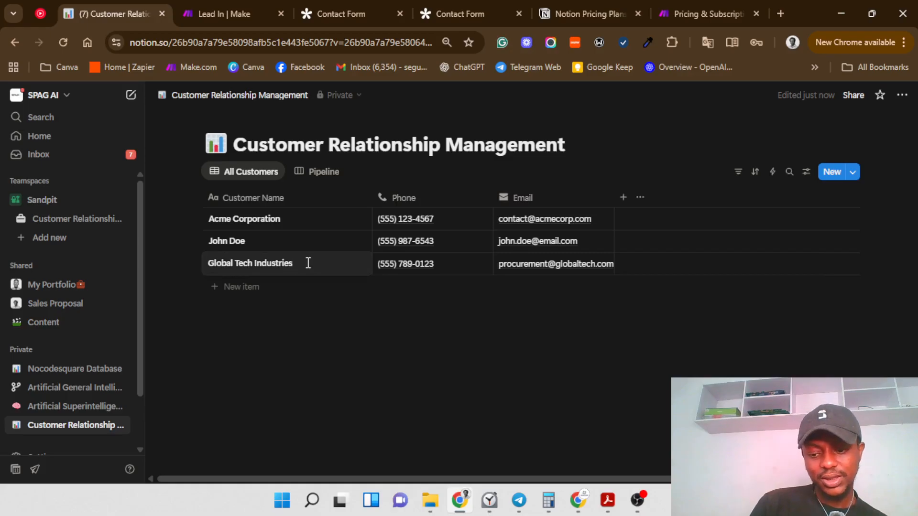
key("ctrl+a")
key("BackSpace")
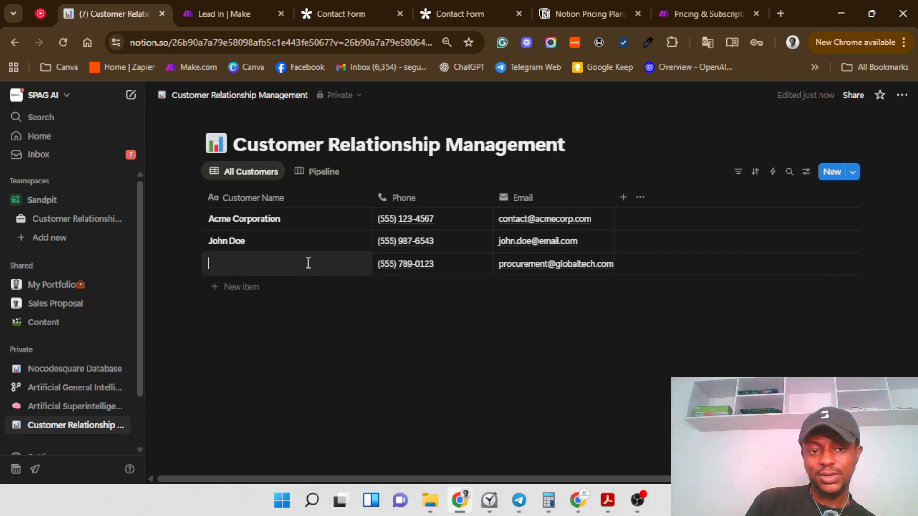
type("jERE")
key("BackSpace")
key("BackSpace")
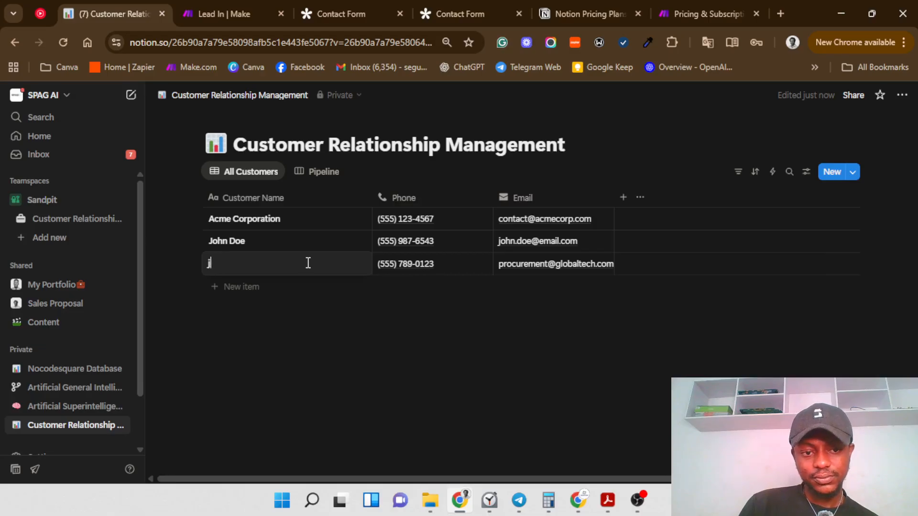
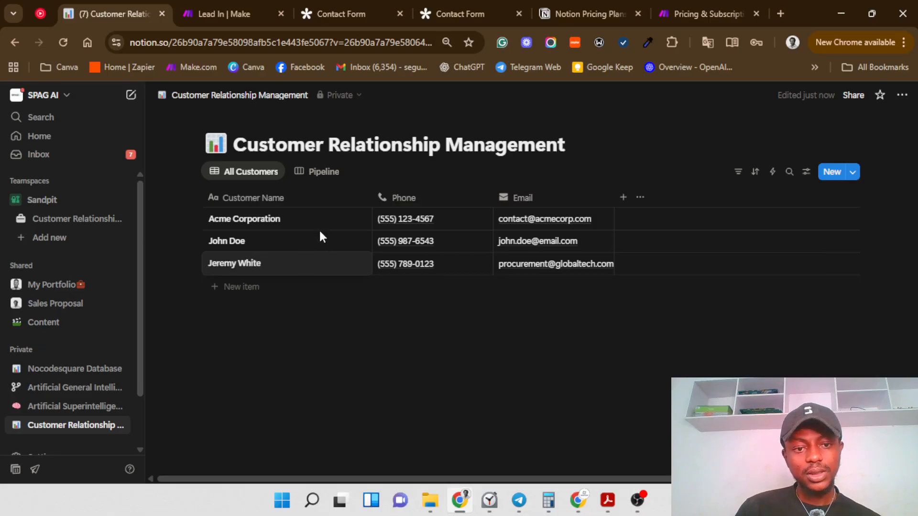
key("Escape")
Step: Replace the Acme Corporation name with another person's full name
left_click(318, 221)
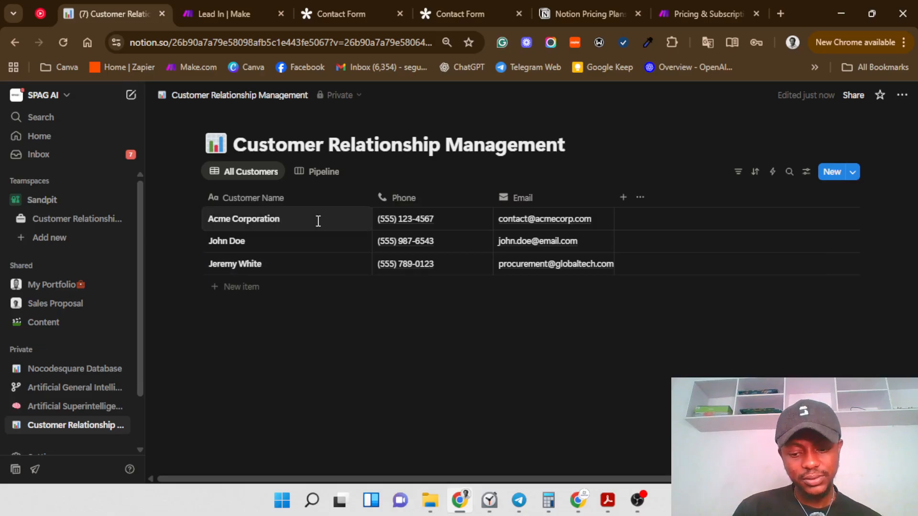
key("ctrl+a")
key("BackSpace")
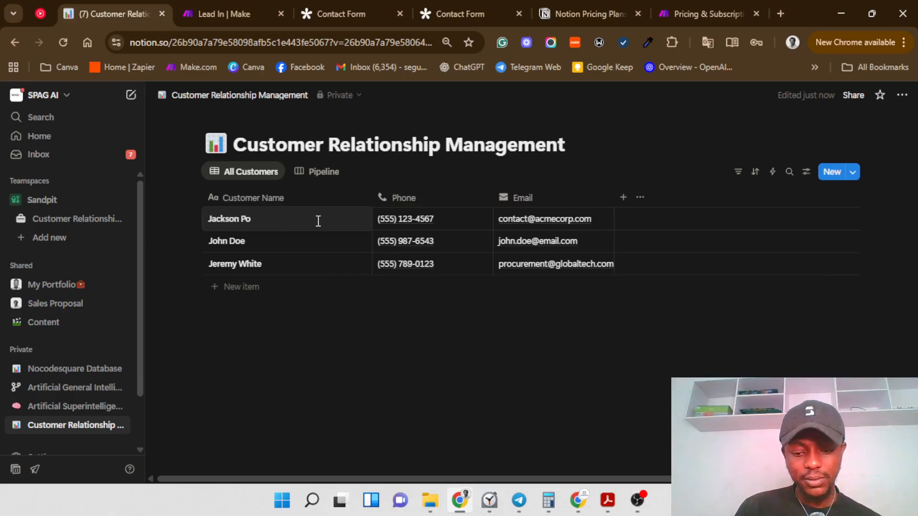
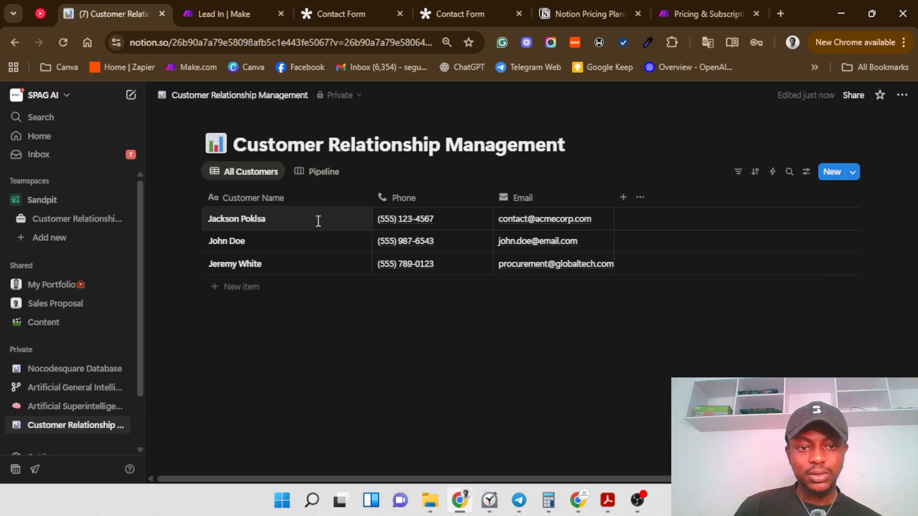
key("Escape")
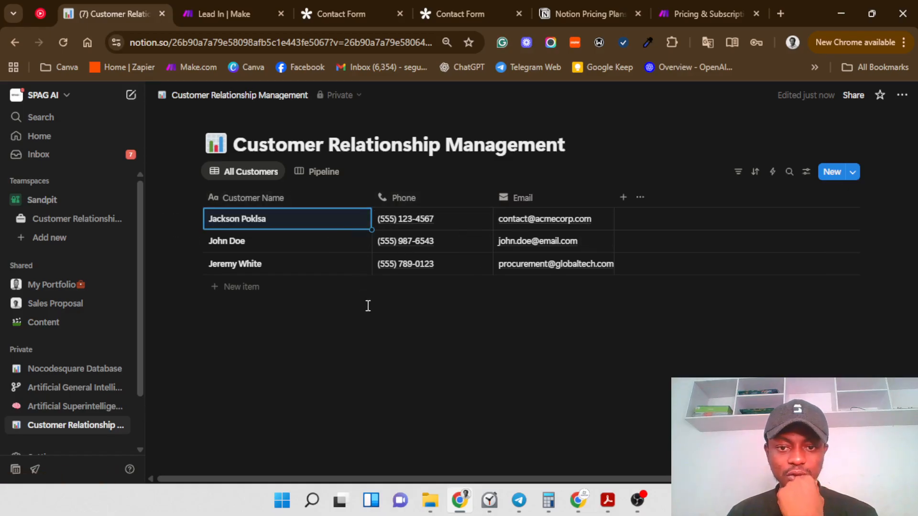
Step: Add a new Select property to the customer table and give it a binoculars icon
left_click(623, 197)
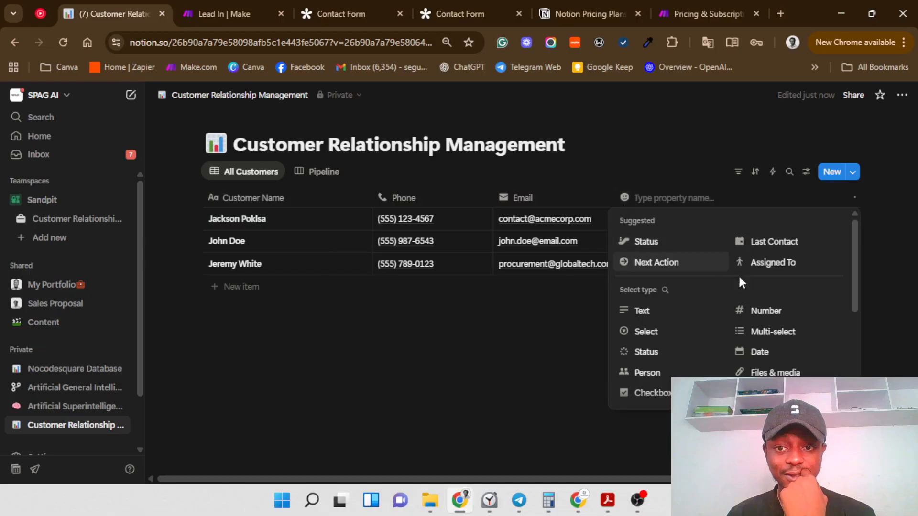
left_click(684, 332)
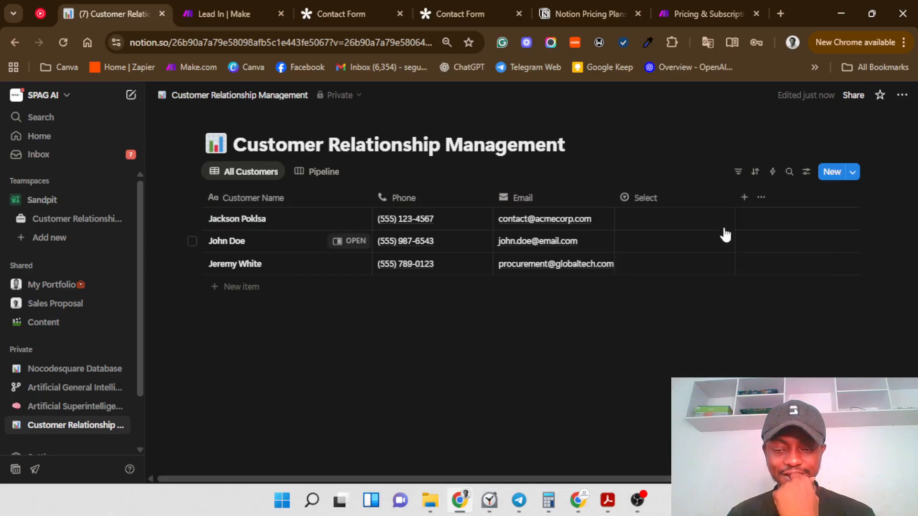
left_click(678, 198)
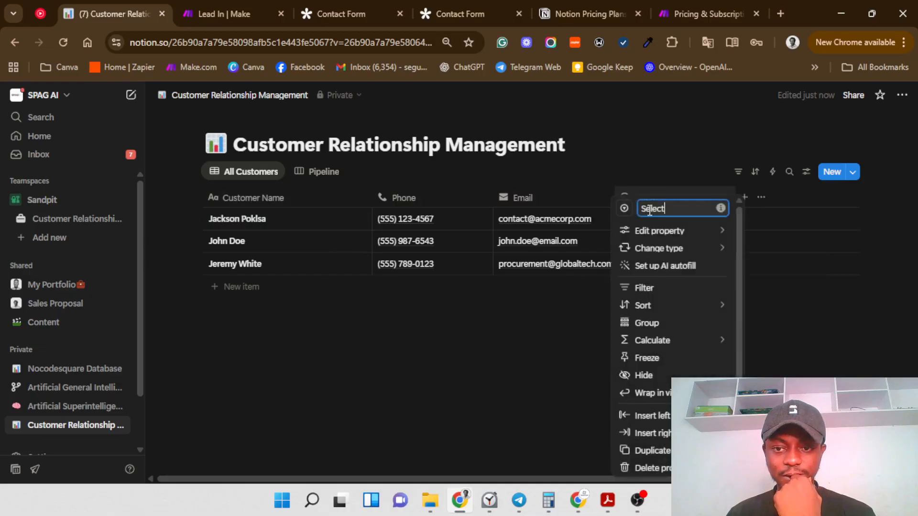
left_click(623, 209)
left_click(623, 207)
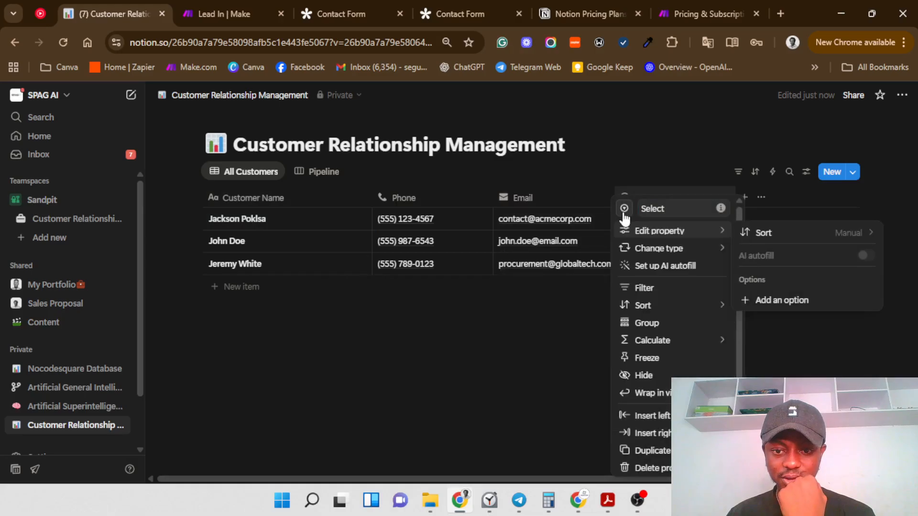
left_click(624, 211)
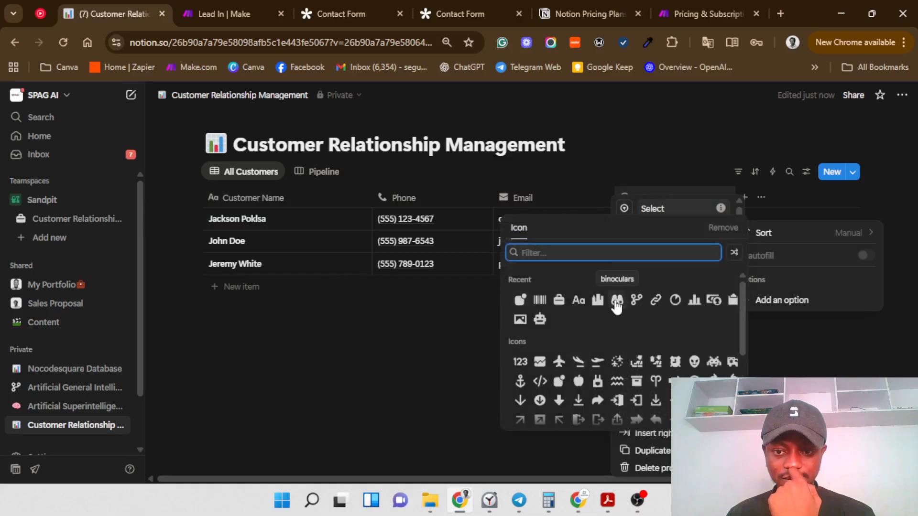
left_click(617, 301)
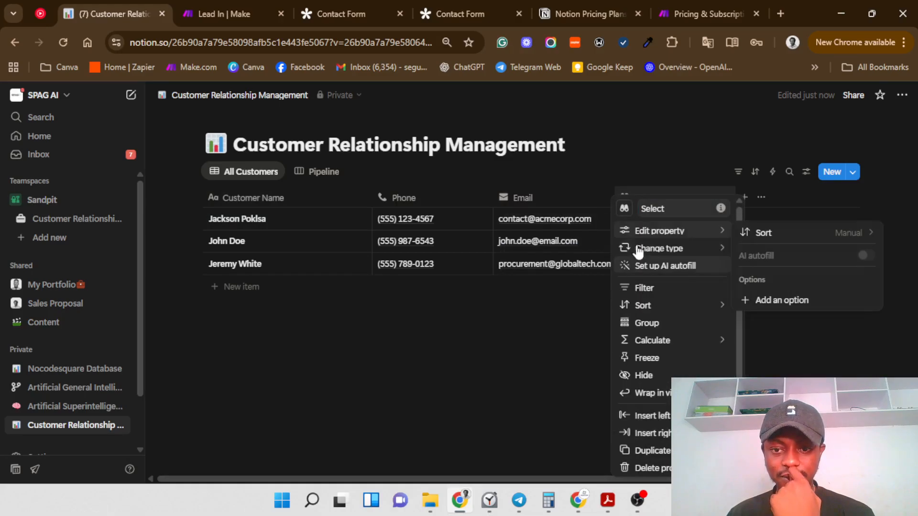
Step: Rename the property from Select to Lead Source
left_click(663, 208)
double_click(671, 208)
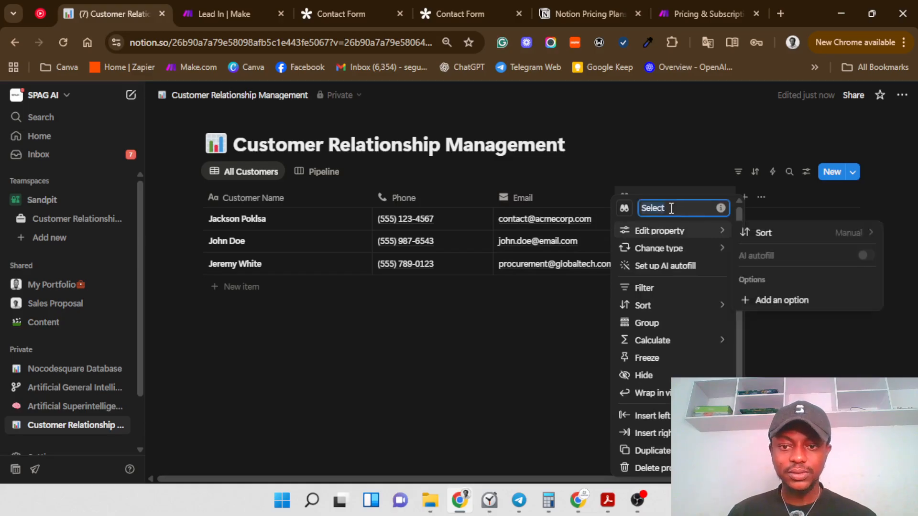
type("Lead")
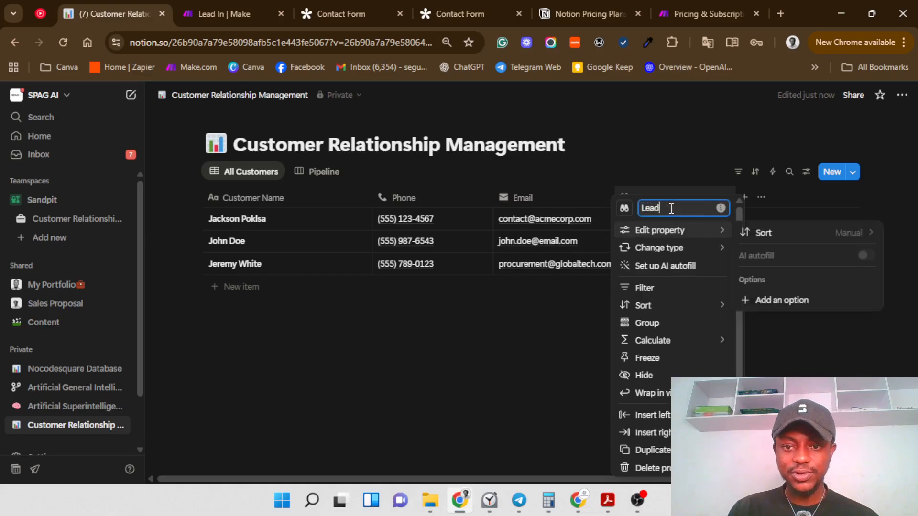
type(" Sour")
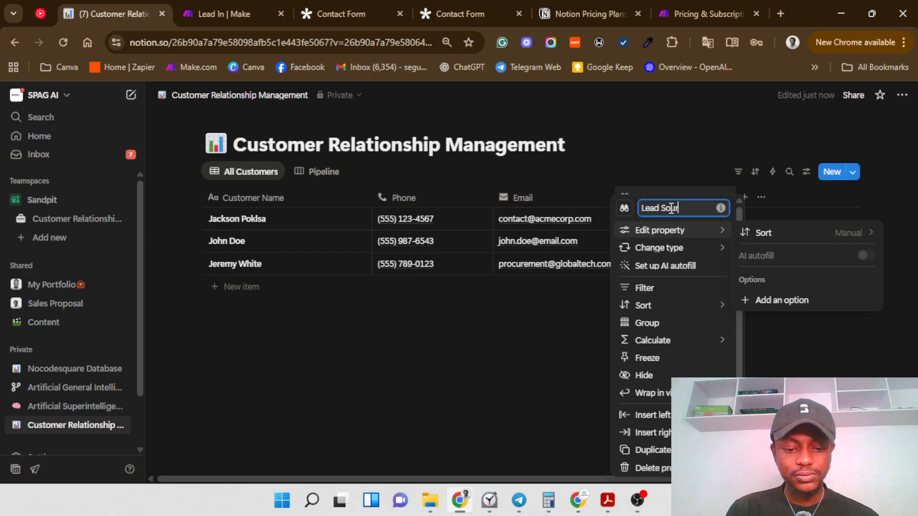
type("ce")
mouse_move(678, 248)
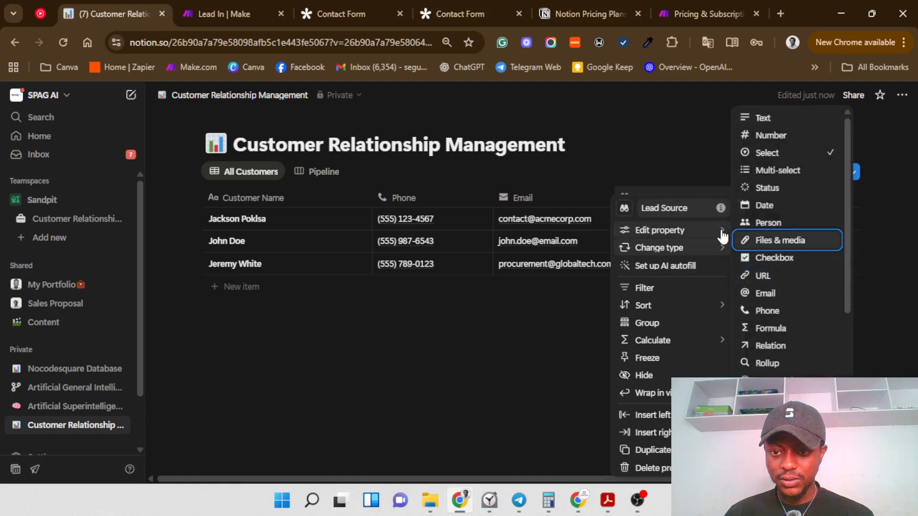
Step: Add YouTube, Facebook, Linkedin and Website as Lead Source options
mouse_move(722, 236)
left_click(784, 299)
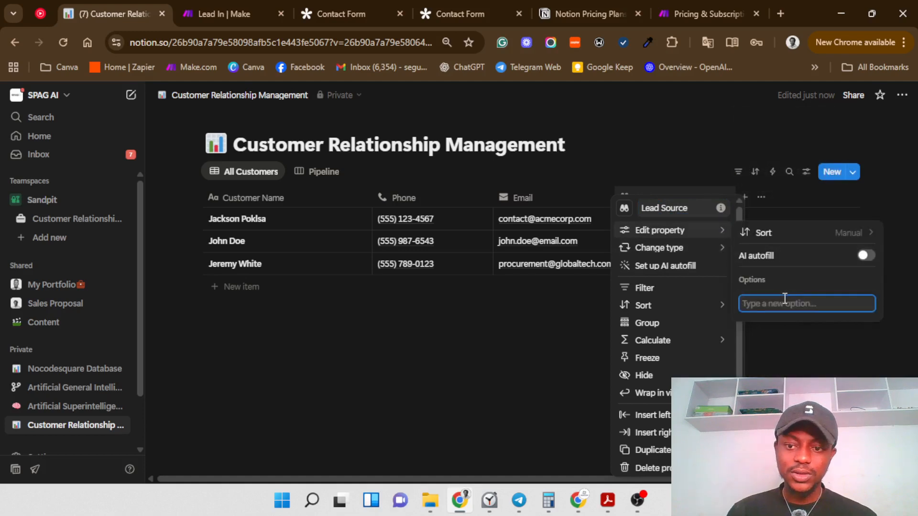
type("You")
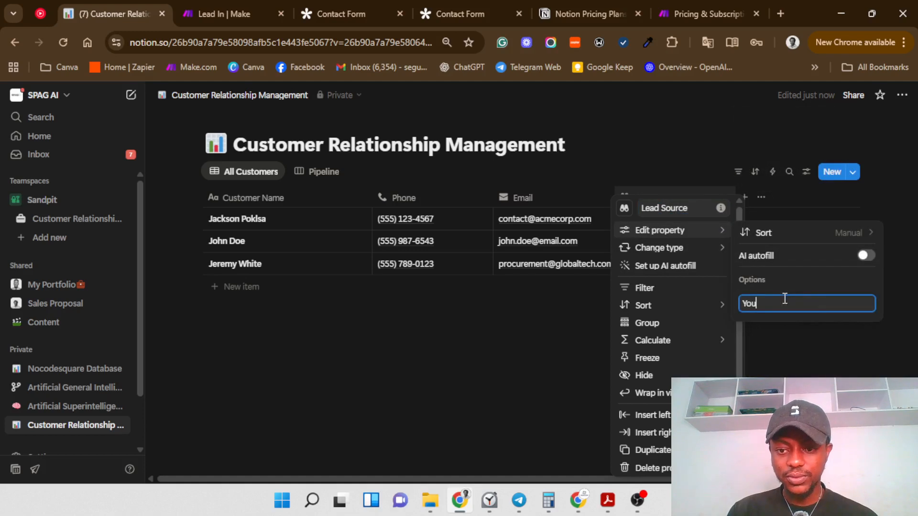
type("Tube")
key("Return")
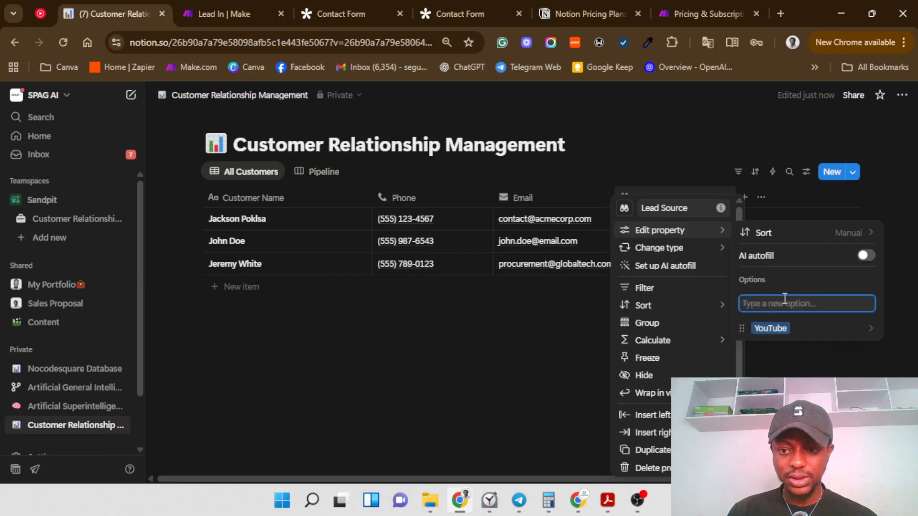
type("Fcae")
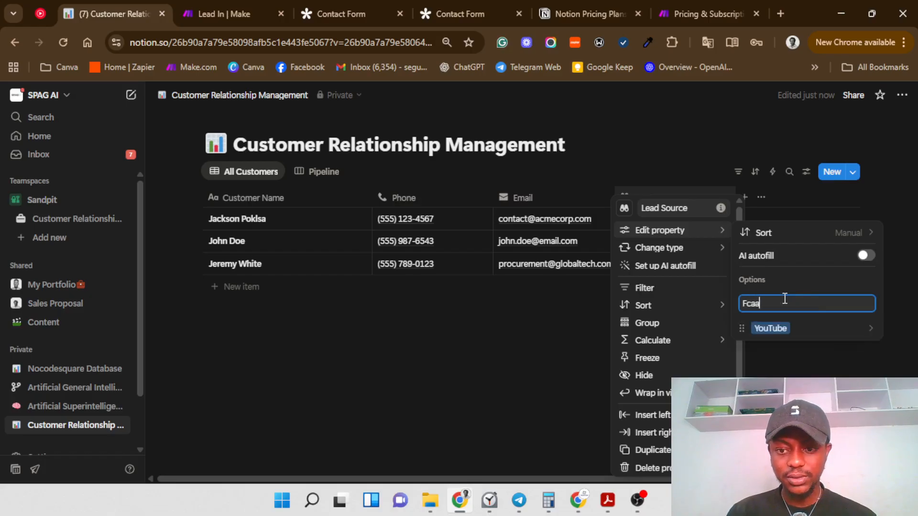
type("ce")
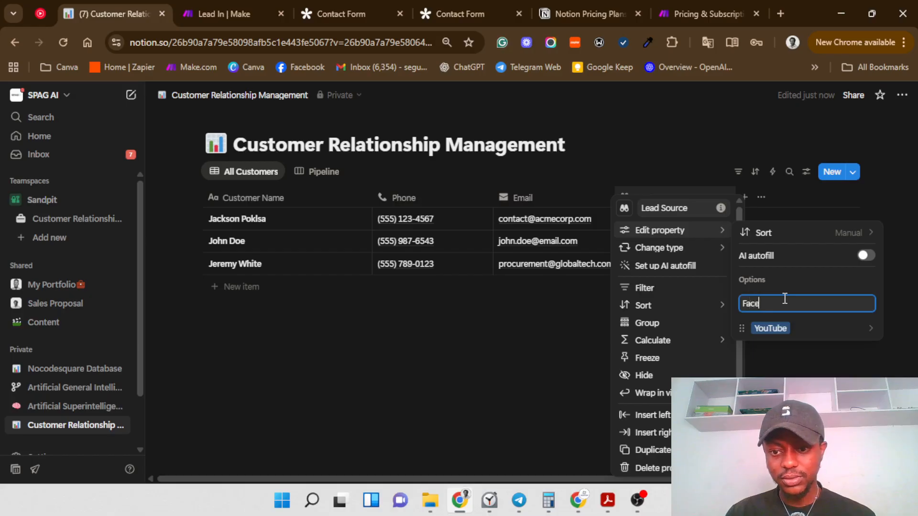
type("book")
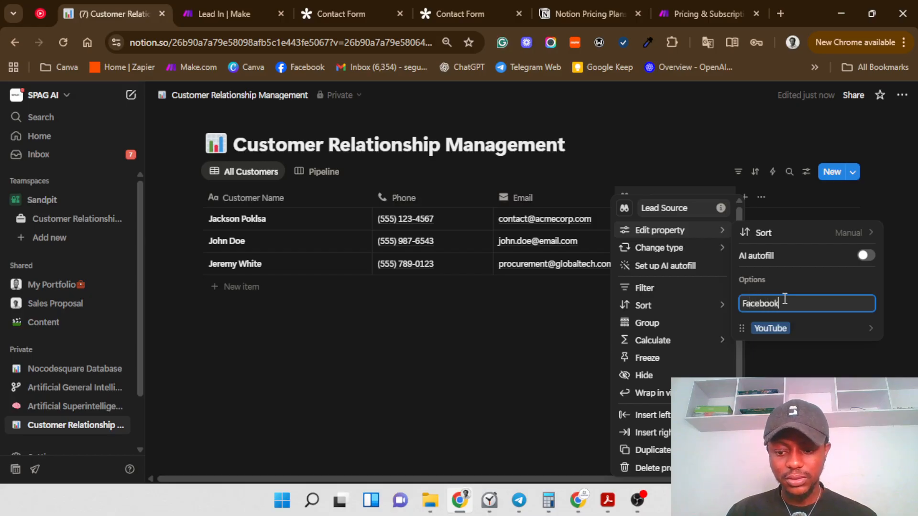
key("Return")
type("Lin")
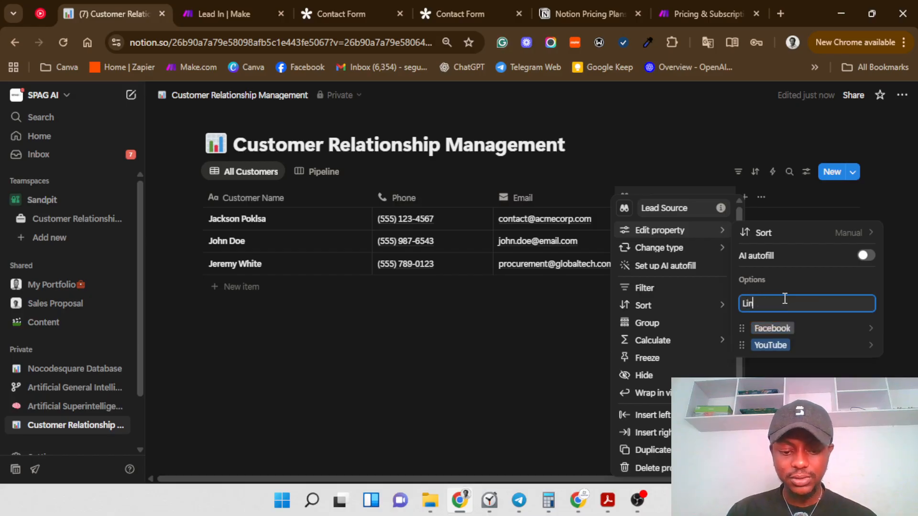
type("kedin")
key("Return")
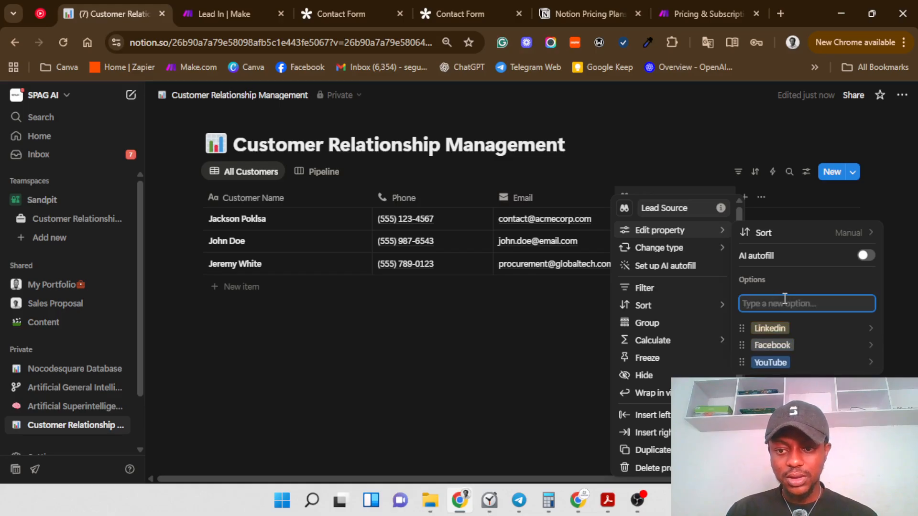
type("Website")
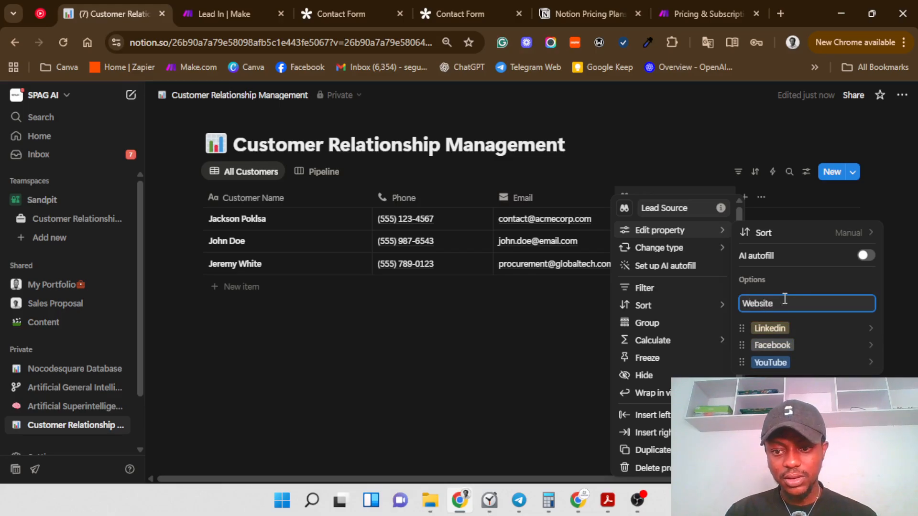
key("Return")
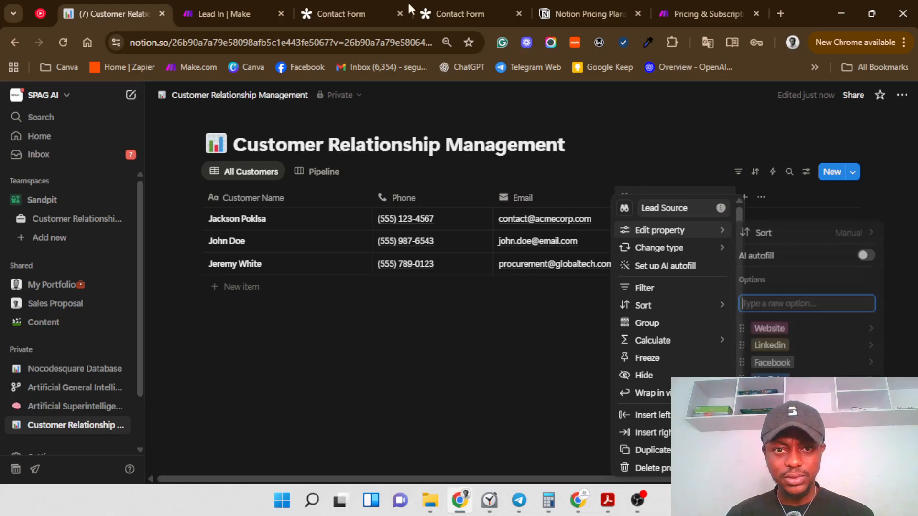
left_click(349, 5)
scroll(478, 392, "down", 7)
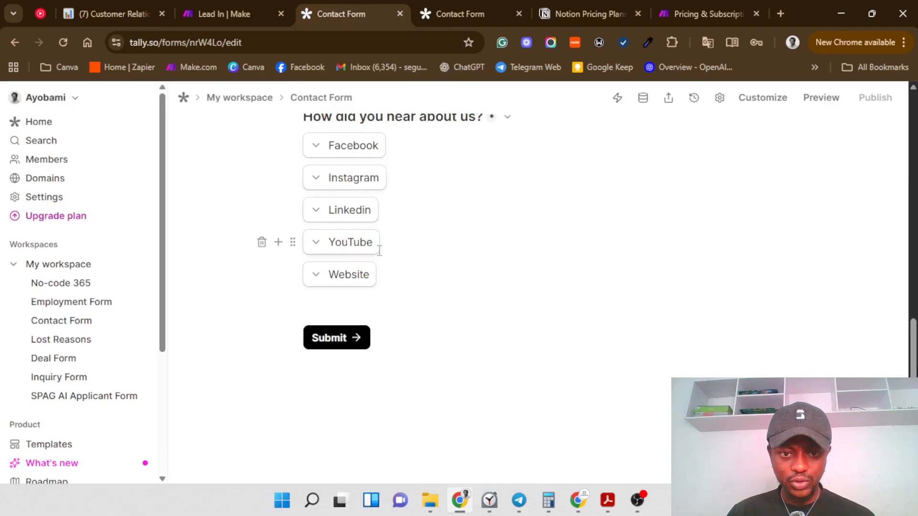
left_click(81, 6)
left_click(457, 324)
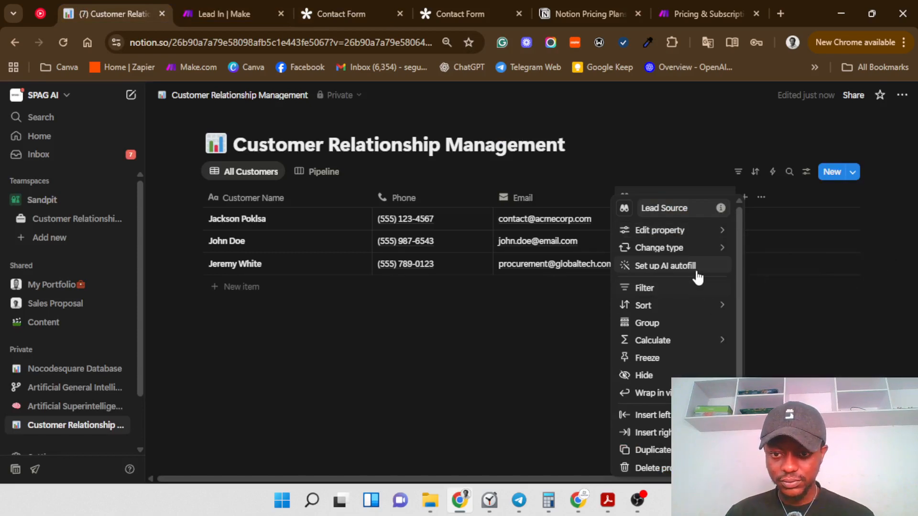
Step: Add Instagram as another Lead Source option
mouse_move(717, 231)
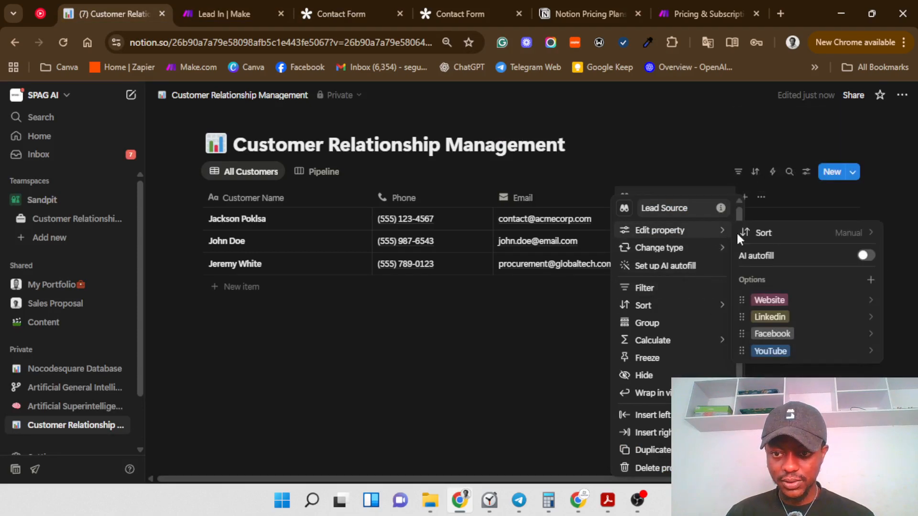
left_click(869, 281)
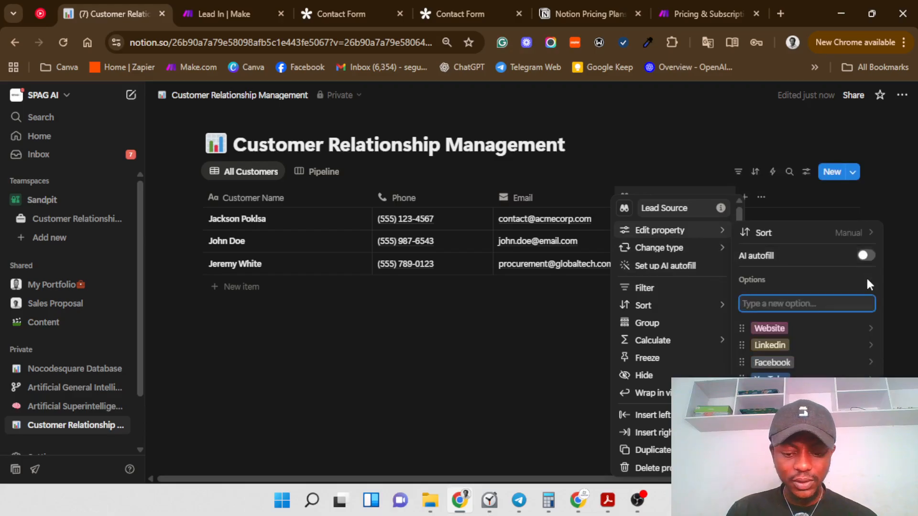
type("Inst")
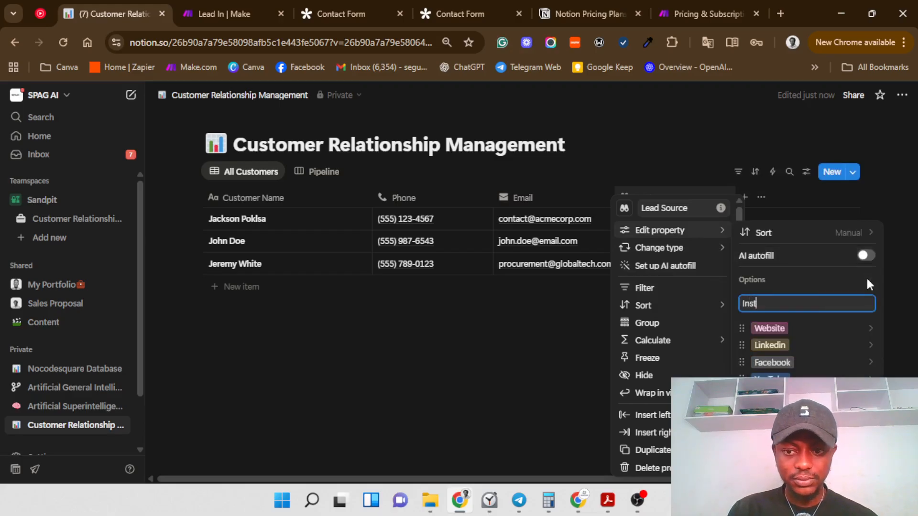
type("agra")
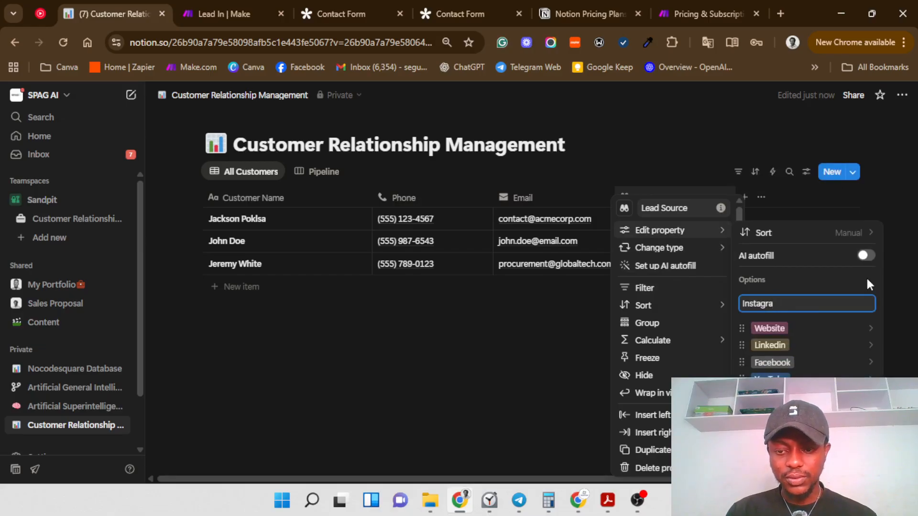
type("m")
key("Return")
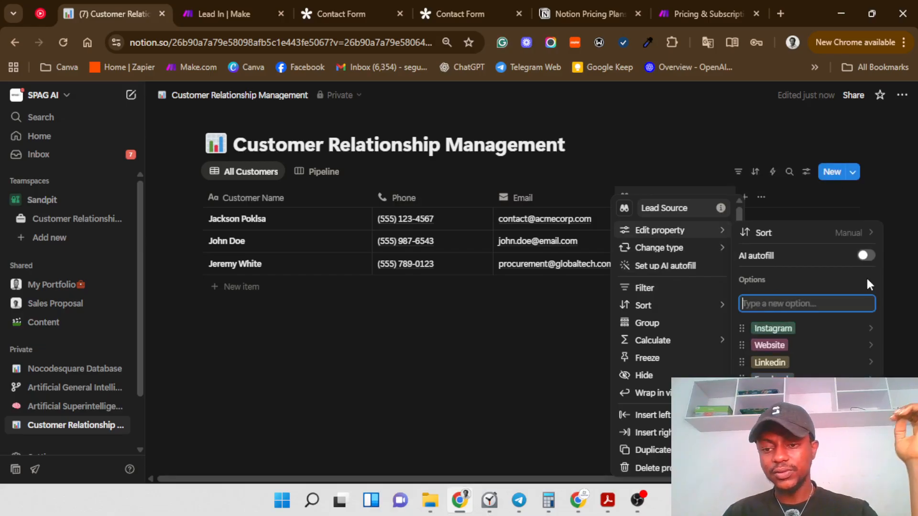
left_click(911, 220)
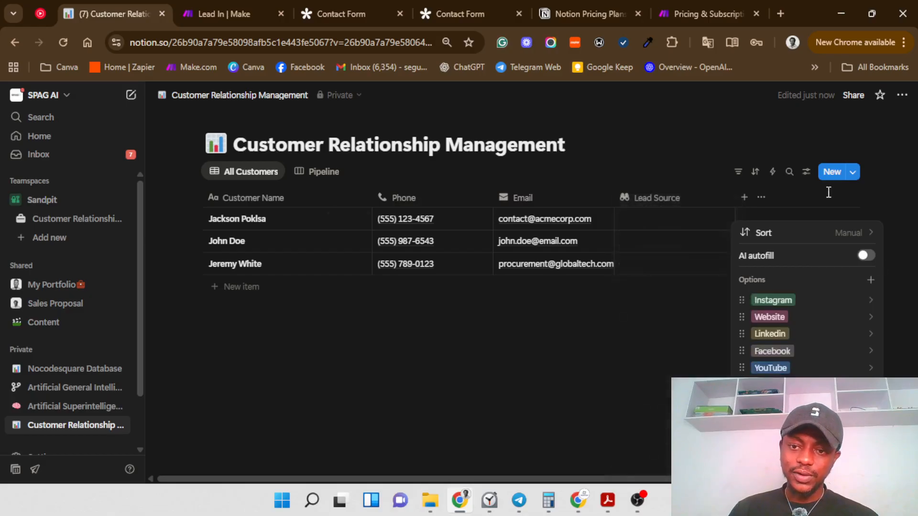
Step: Set the three customers' Lead Source to Instagram, Website and Linkedin
left_click(659, 216)
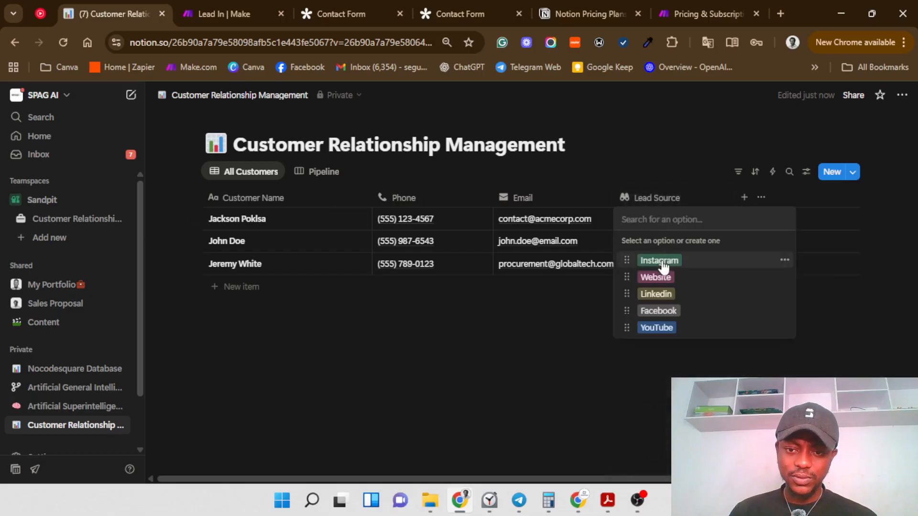
left_click(658, 260)
left_click(651, 246)
left_click(655, 299)
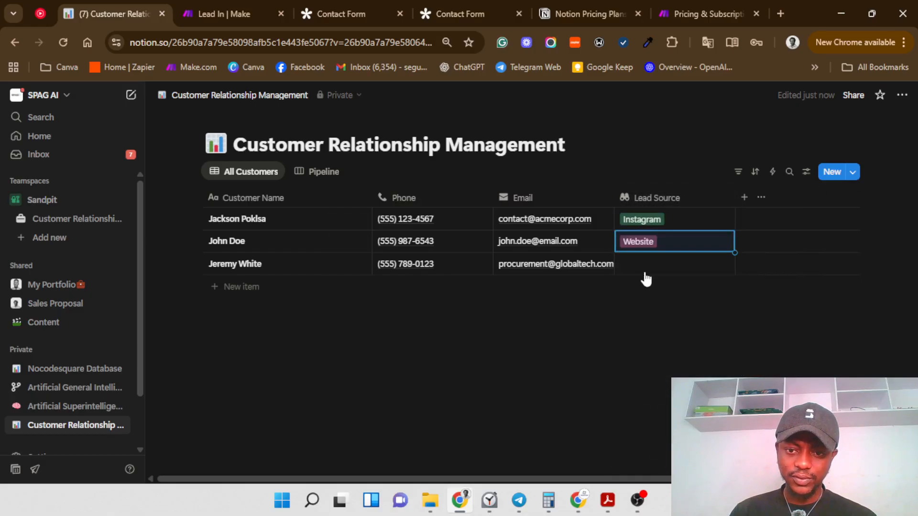
left_click(650, 267)
left_click(656, 339)
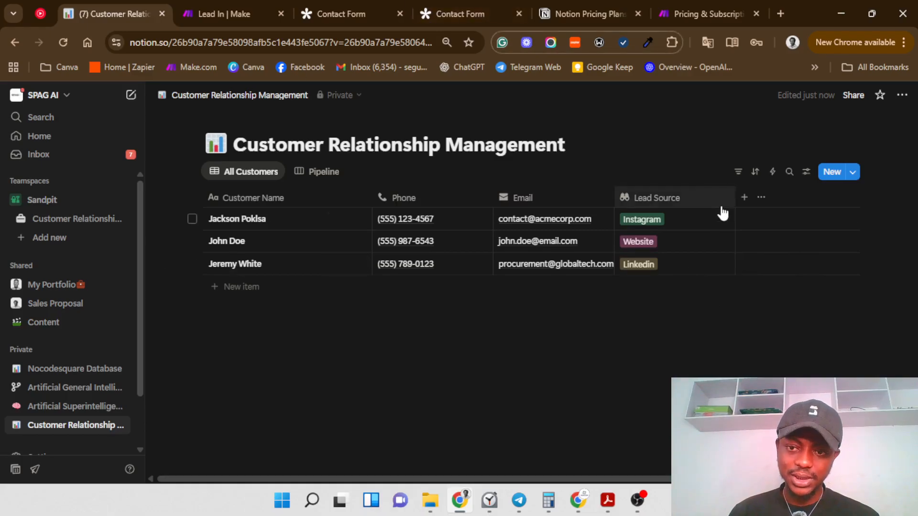
left_click(742, 201)
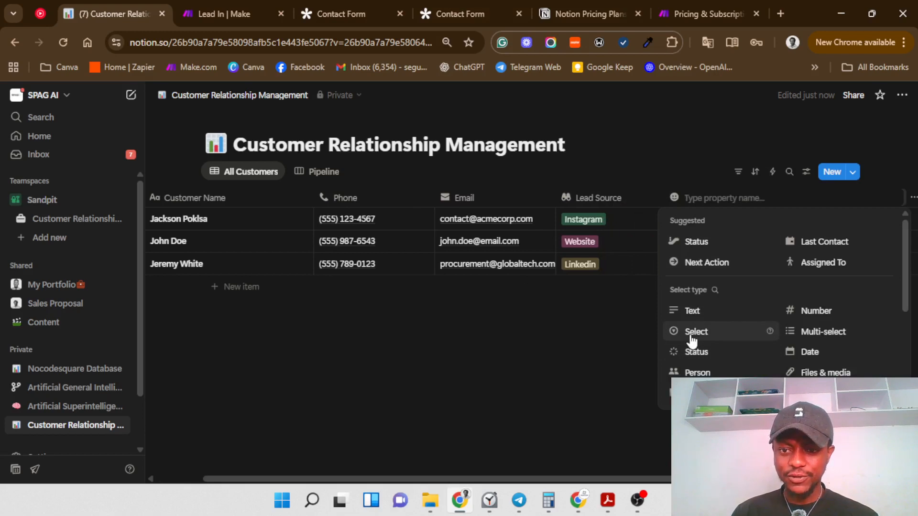
Step: Duplicate the All Customers view and place the copy beside it
left_click(604, 331)
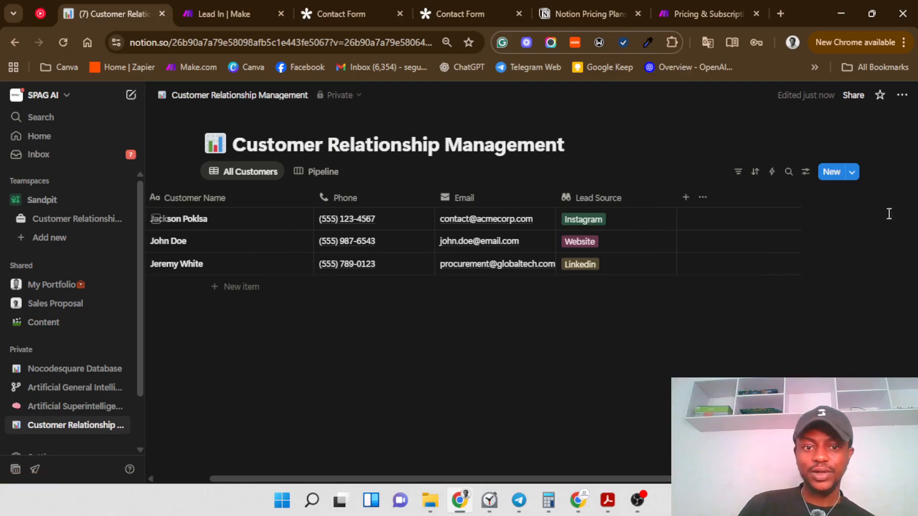
left_click(247, 180)
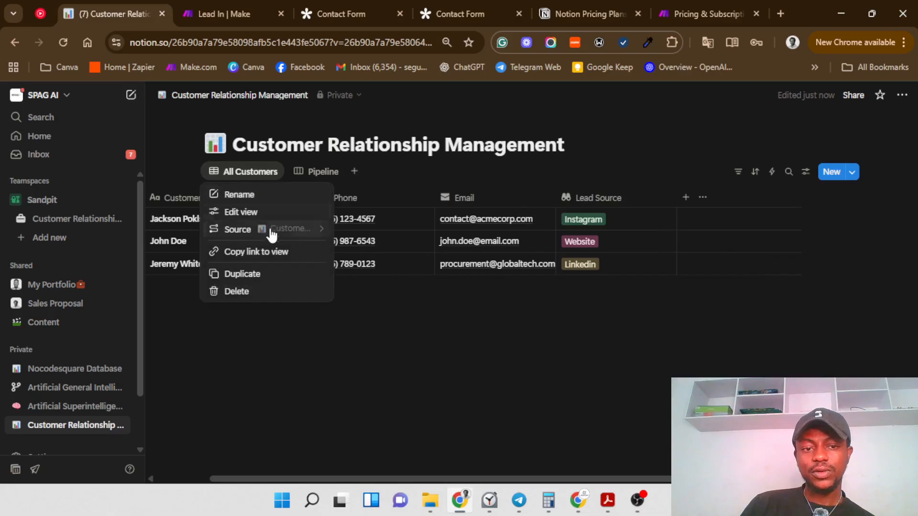
left_click(271, 275)
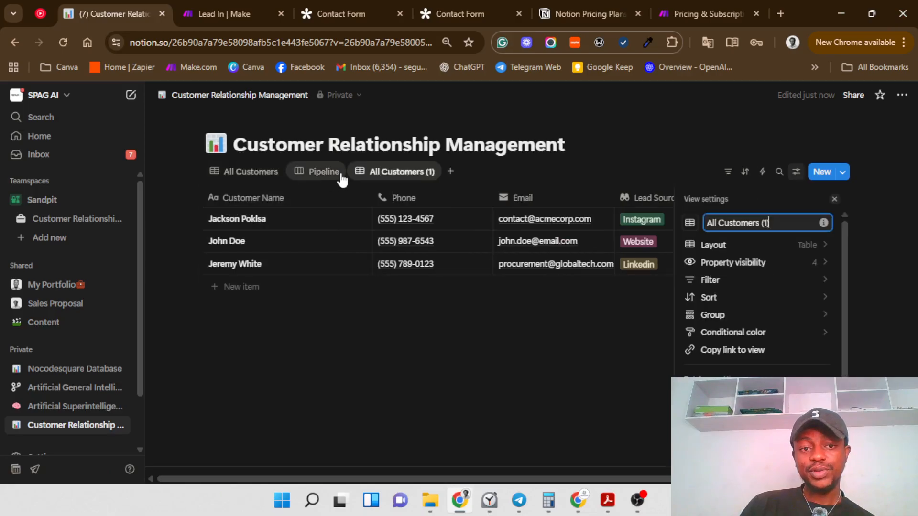
left_click_drag(407, 178, 297, 184)
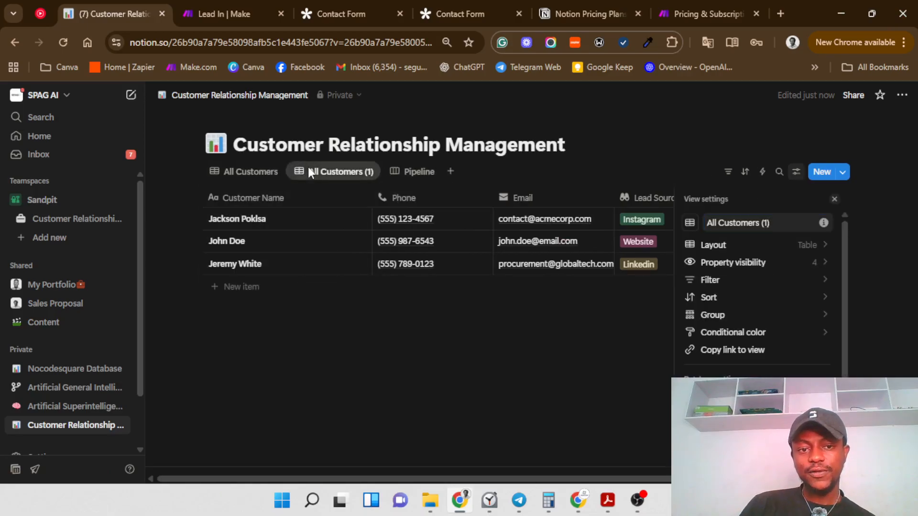
Step: Rename the duplicated view to Company and give it a building icon
left_click(308, 171)
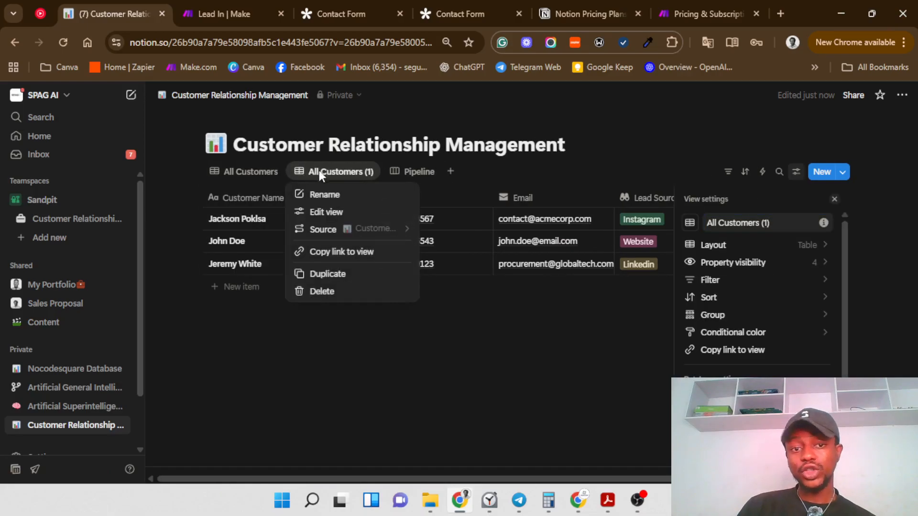
double_click(778, 219)
left_click(778, 220)
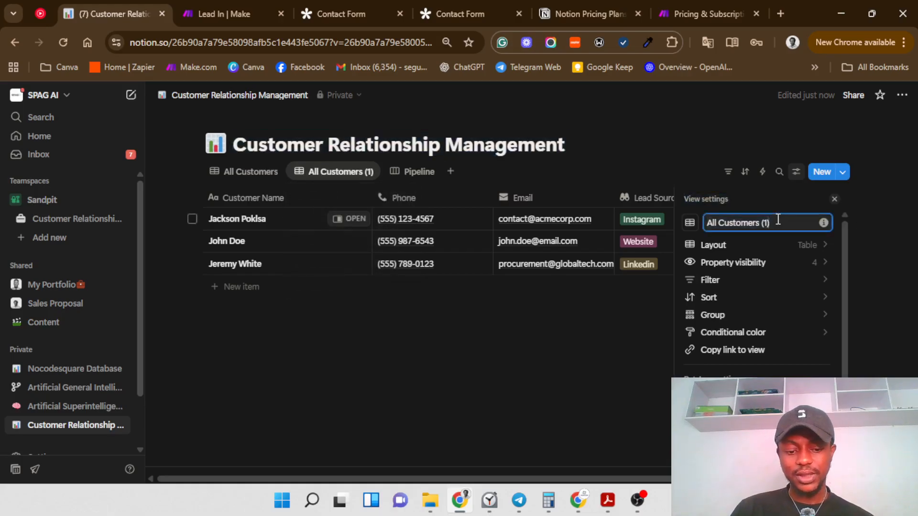
key("ctrl+a")
key("BackSpace")
type("C")
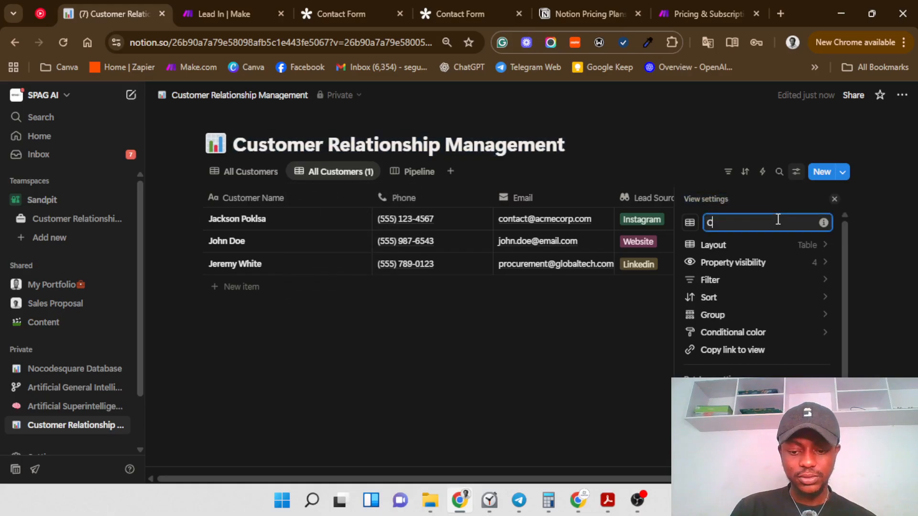
type("ompany")
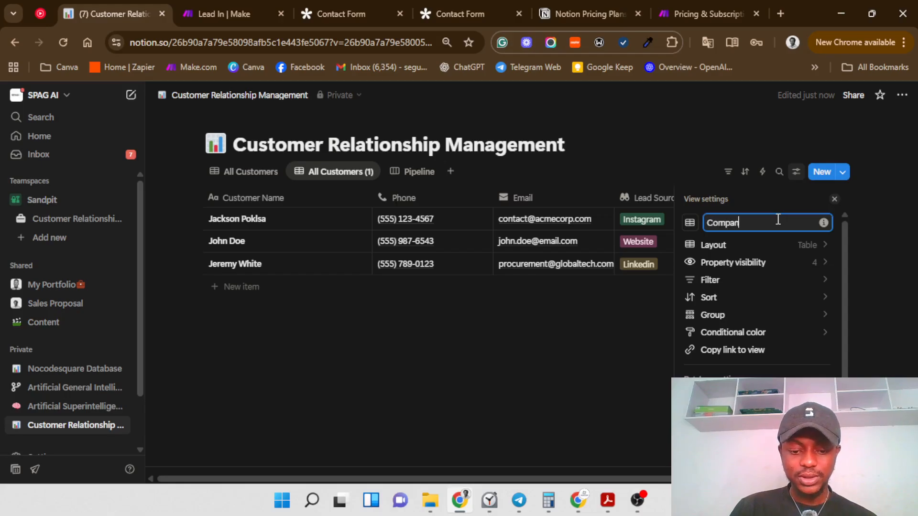
key("Return")
left_click(689, 224)
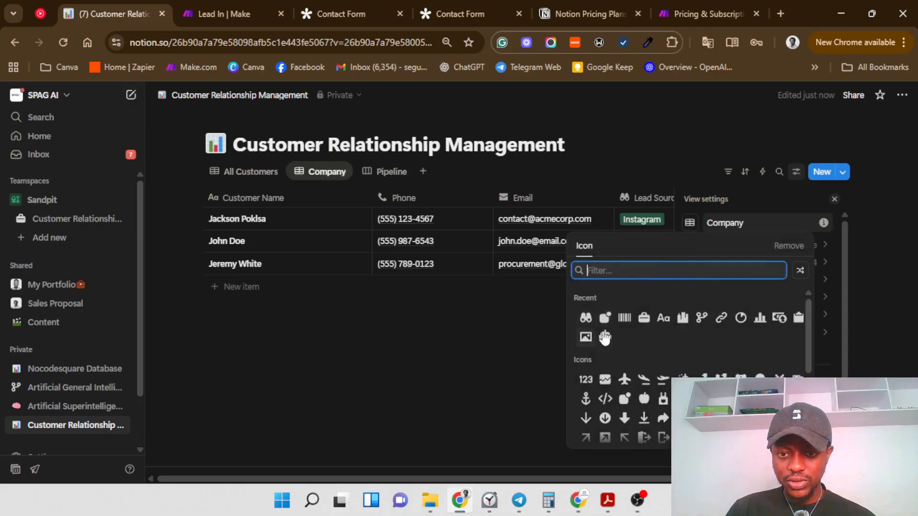
left_click(679, 319)
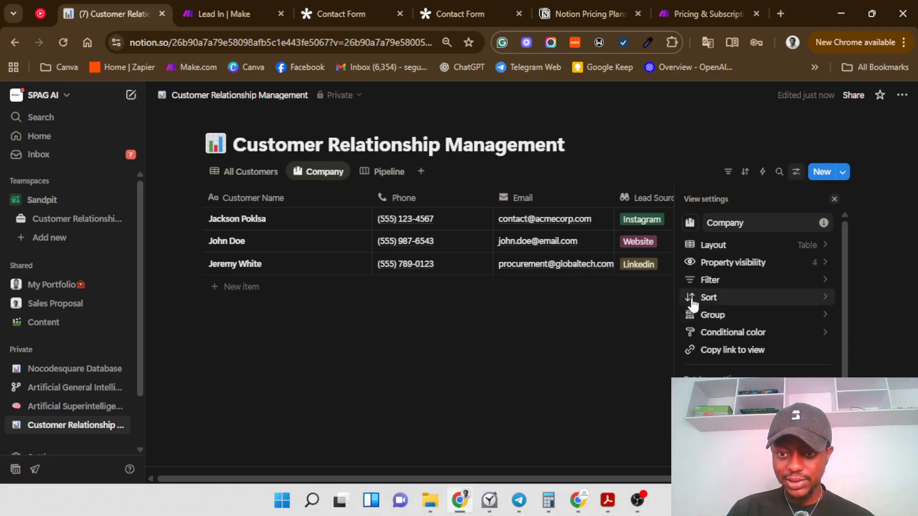
Step: Hide the Phone, Email and Lead Source columns in the Company view
left_click(783, 263)
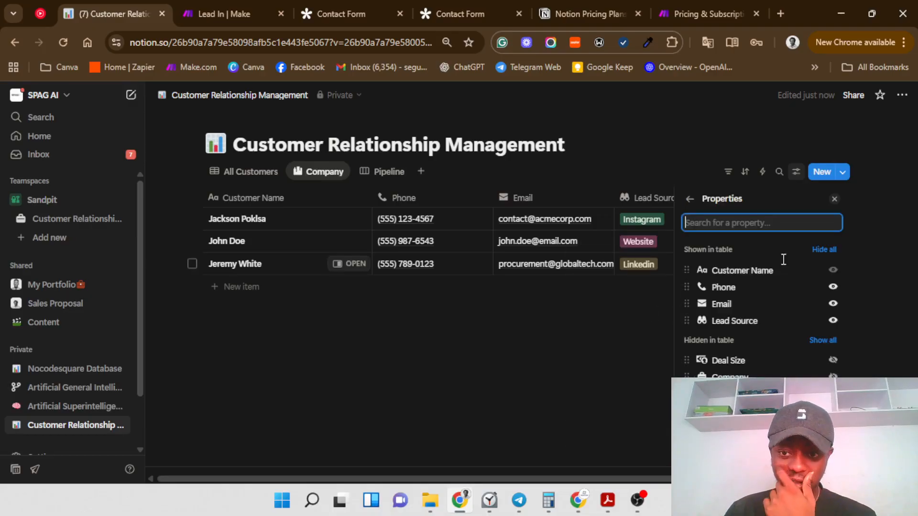
left_click(832, 287)
left_click(832, 288)
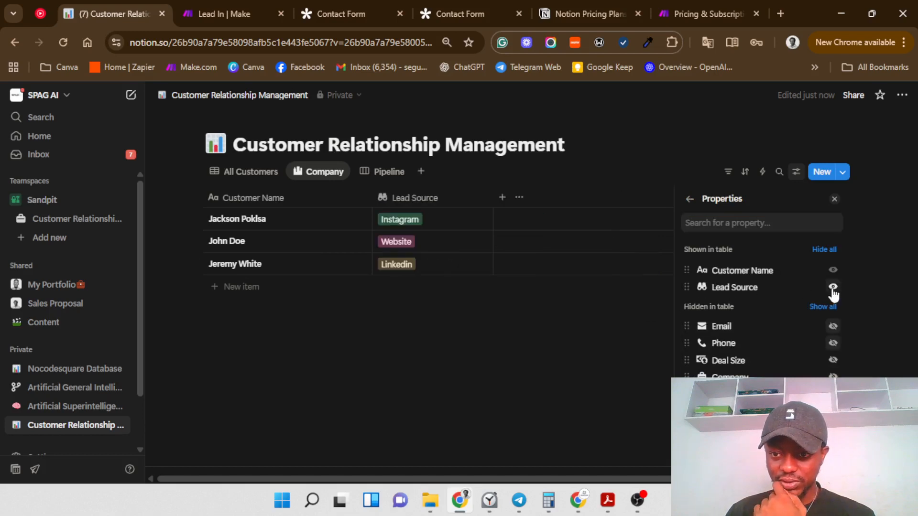
left_click(832, 289)
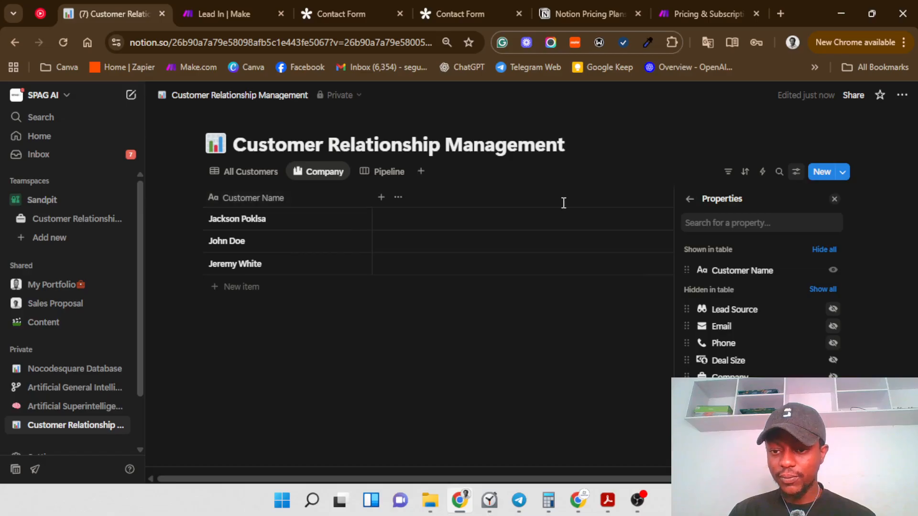
Step: Add a new Text column named Company Name to the Company view
left_click(690, 198)
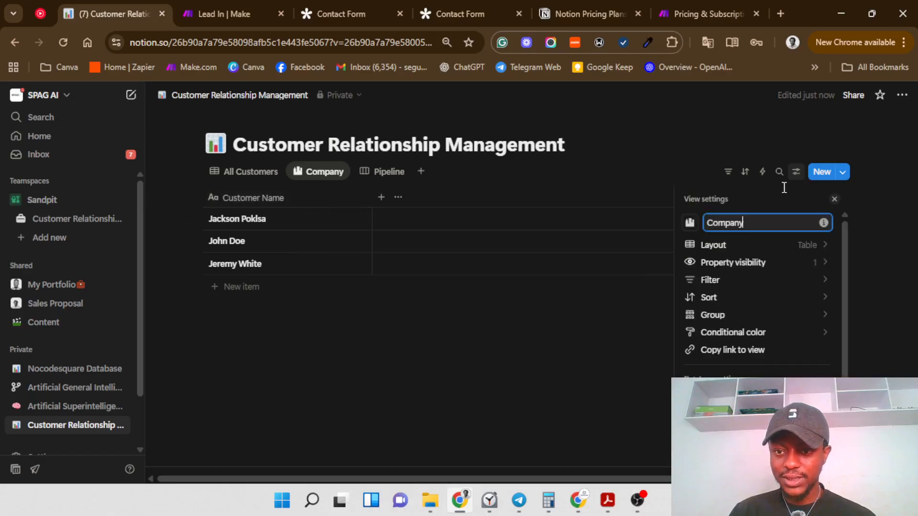
left_click(834, 199)
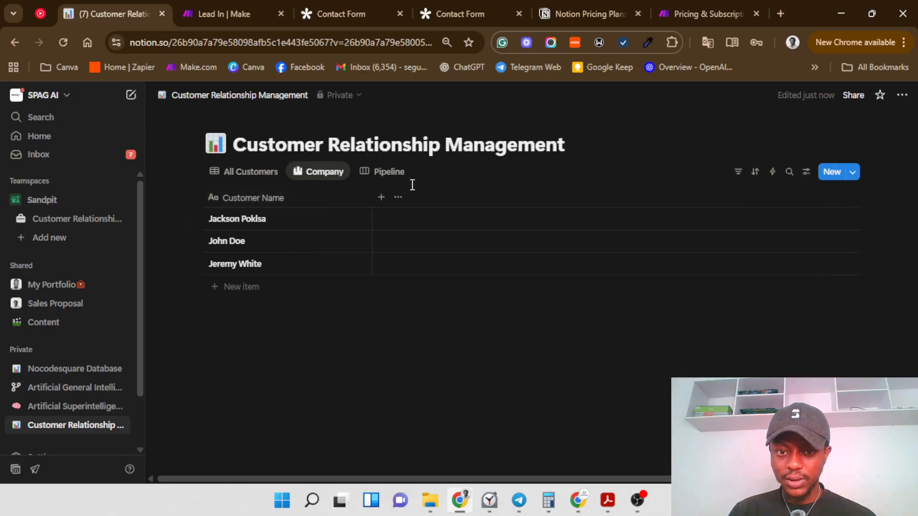
left_click(381, 197)
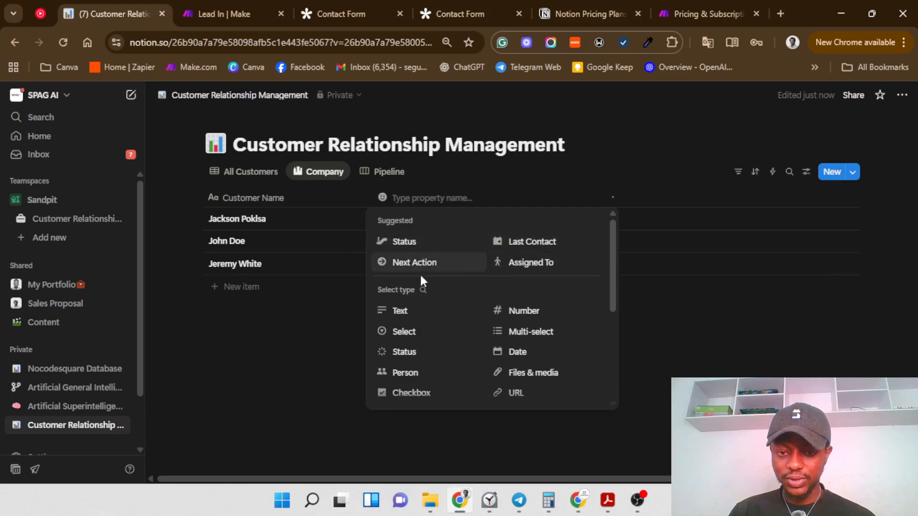
left_click(416, 315)
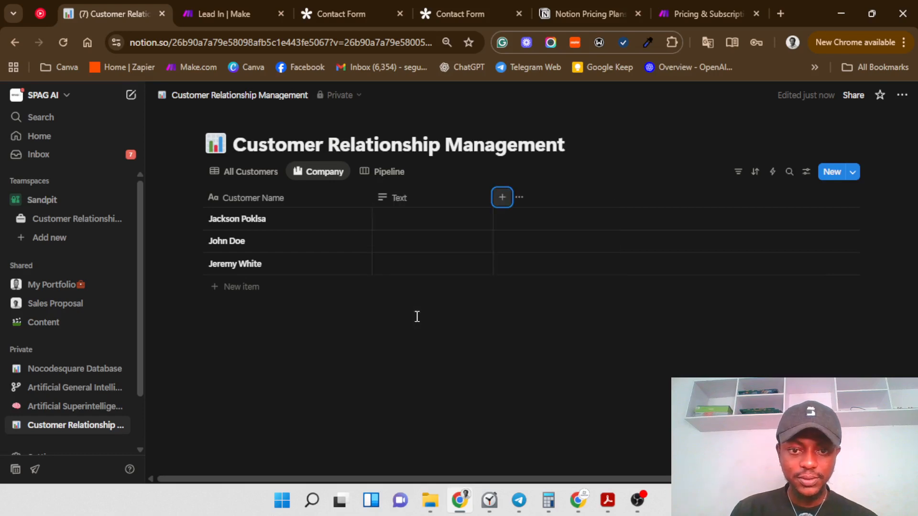
left_click(414, 203)
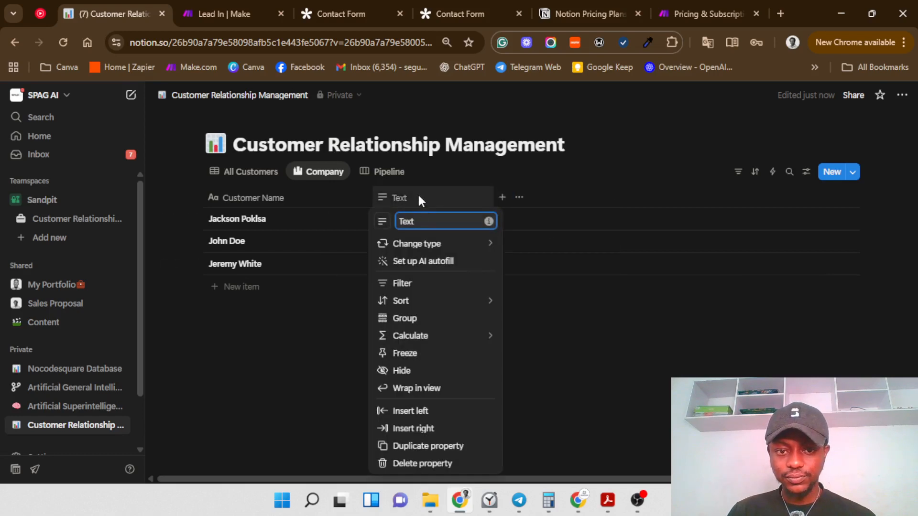
left_click(438, 226)
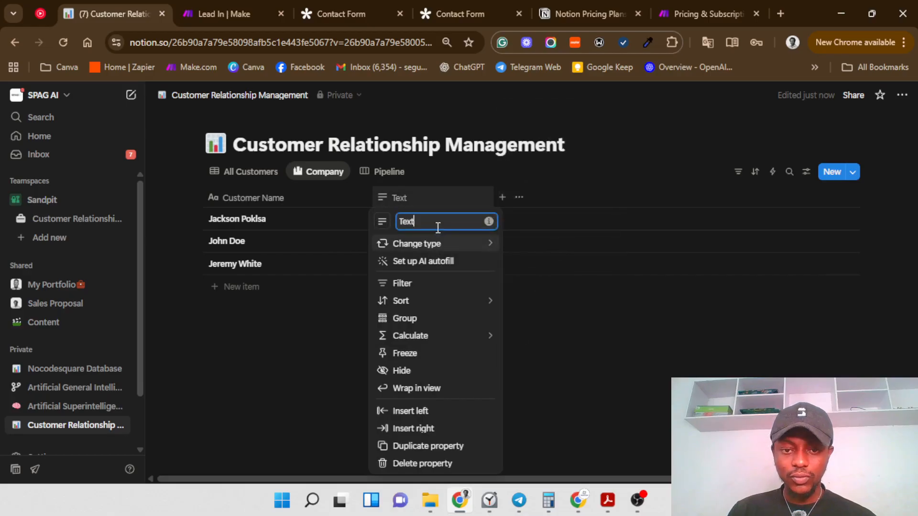
key("ctrl+a")
key("BackSpace")
type("cOM")
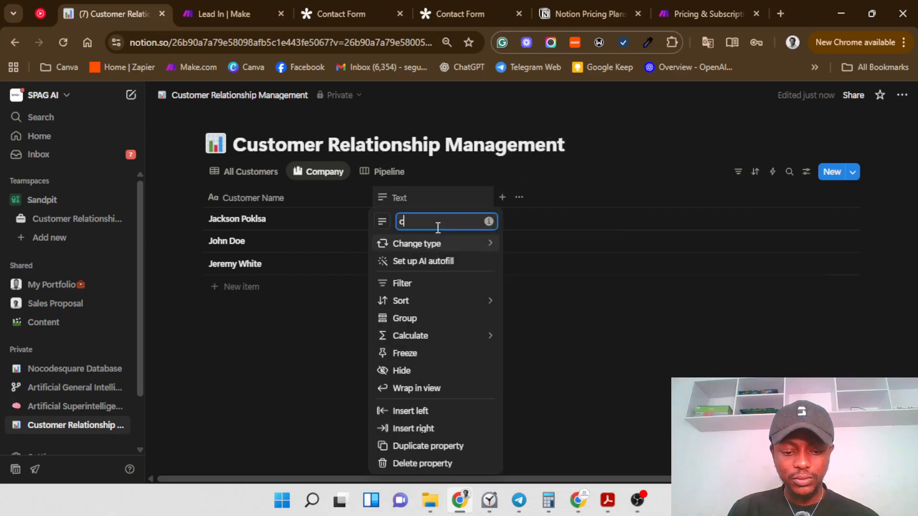
key("BackSpace")
key("BackSpace")
key("BackSpace")
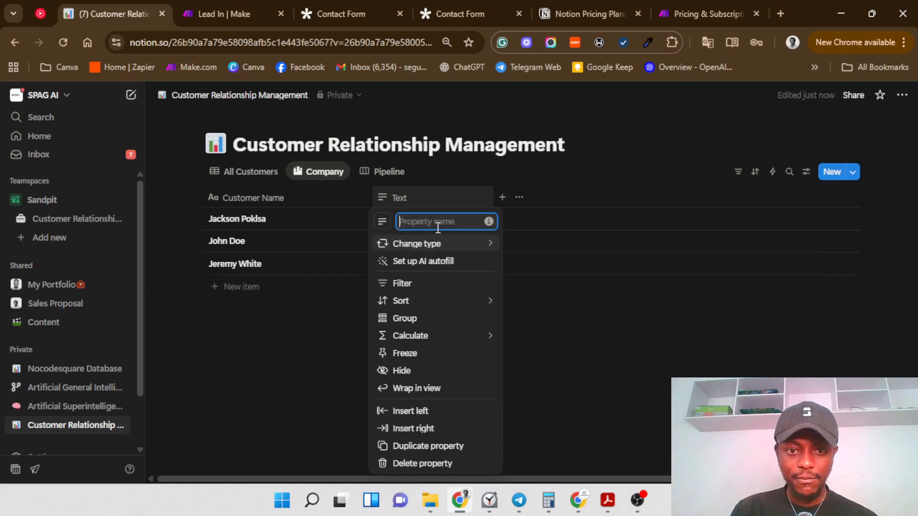
type("Company")
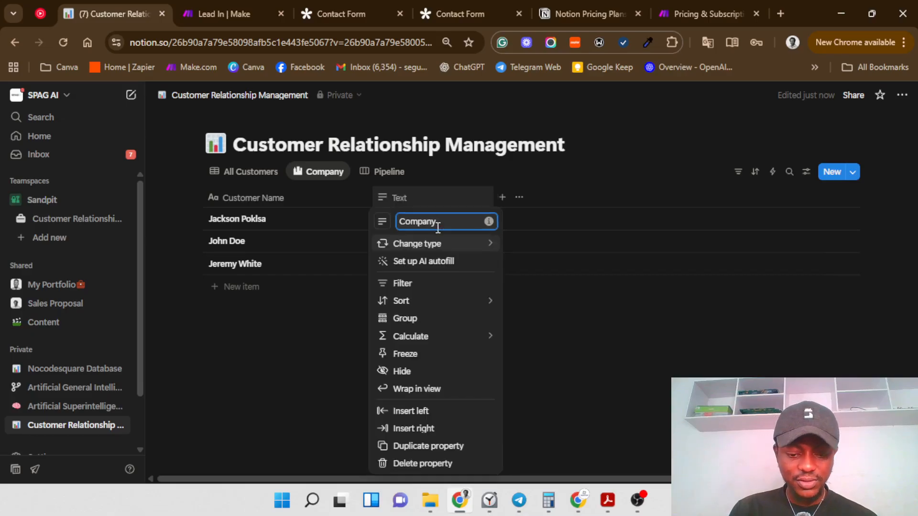
type(" Name")
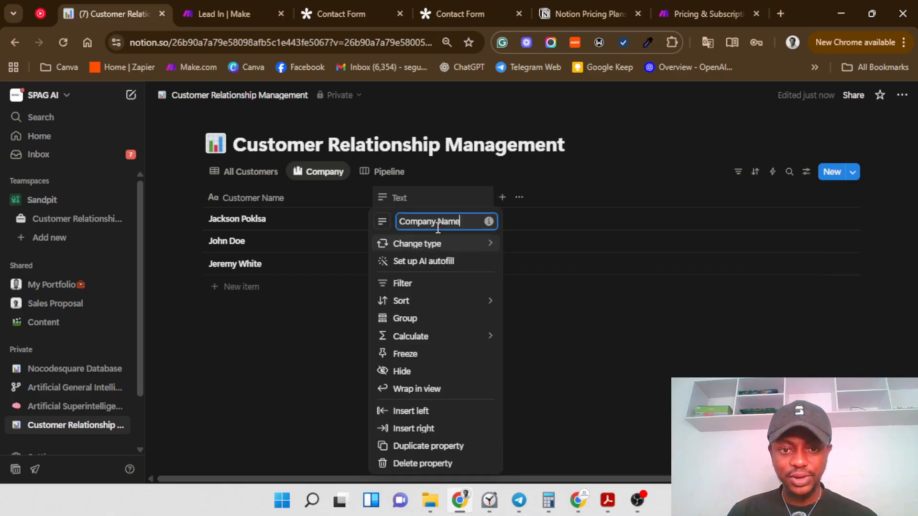
left_click(567, 340)
Step: Give Company Name a building icon and move it before Customer Name
left_click(387, 193)
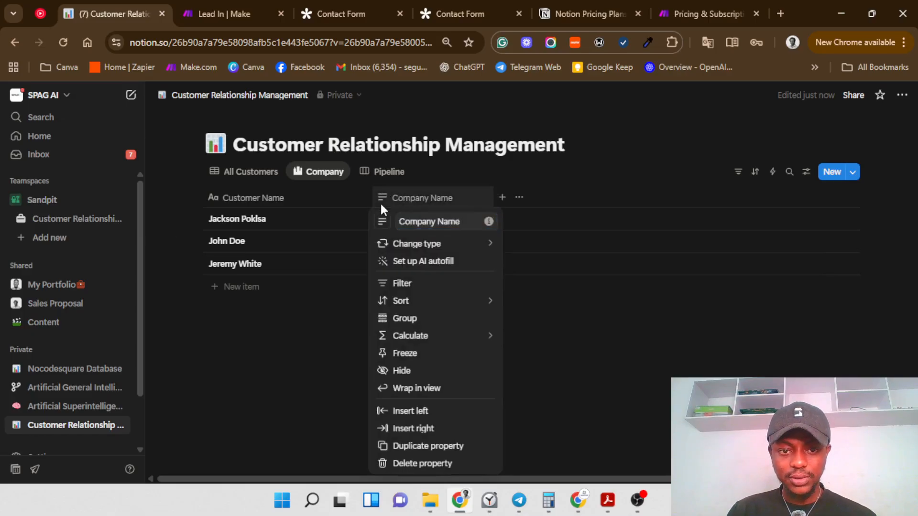
left_click(380, 202)
left_click(379, 198)
left_click(381, 222)
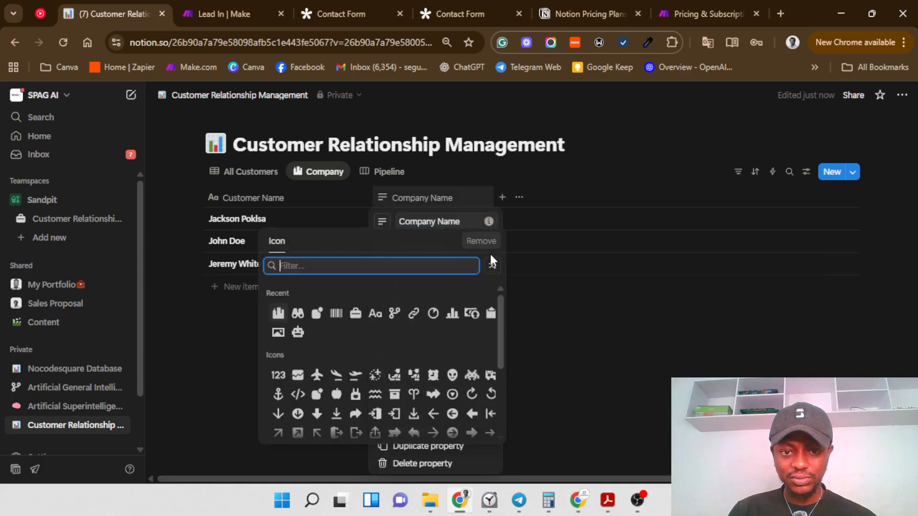
left_click(278, 313)
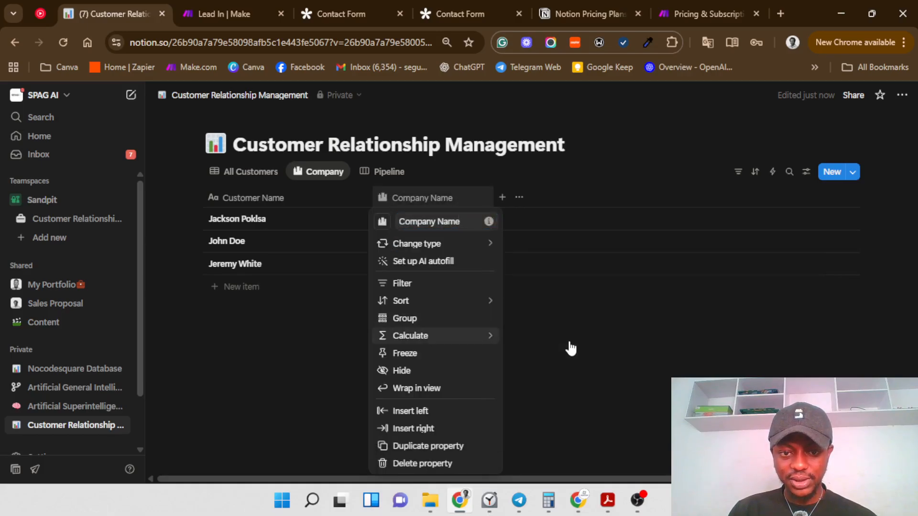
left_click(542, 322)
left_click_drag(385, 199, 262, 208)
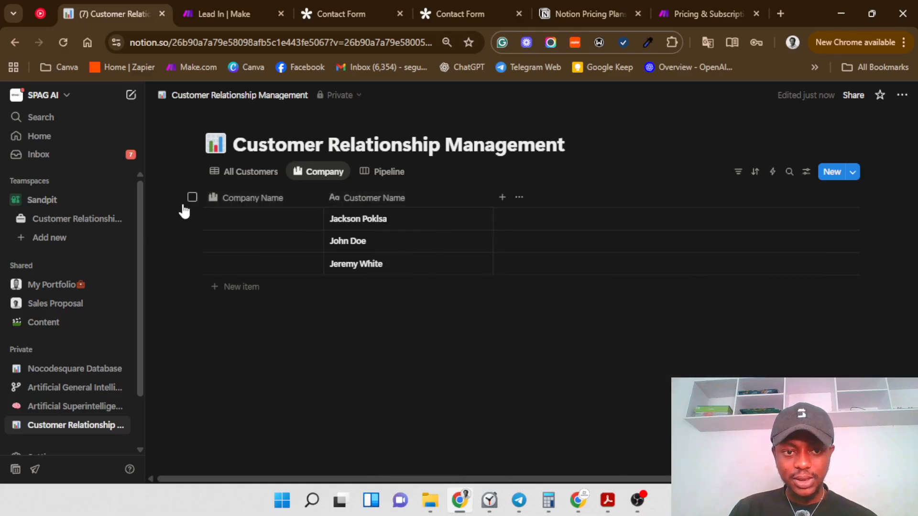
left_click(67, 225)
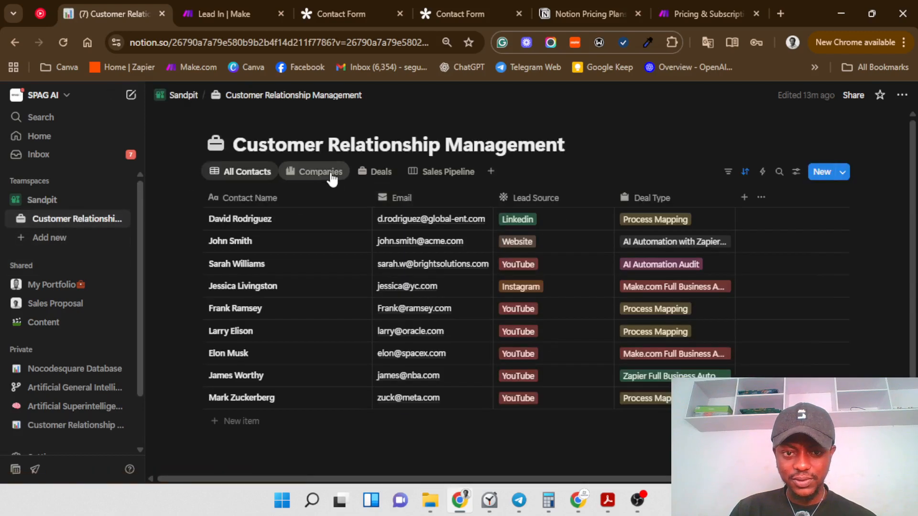
left_click(331, 176)
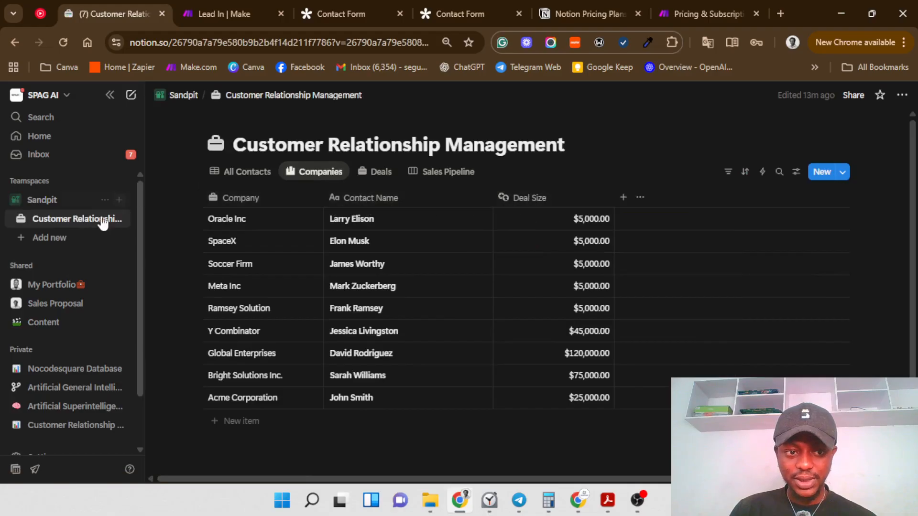
left_click(242, 172)
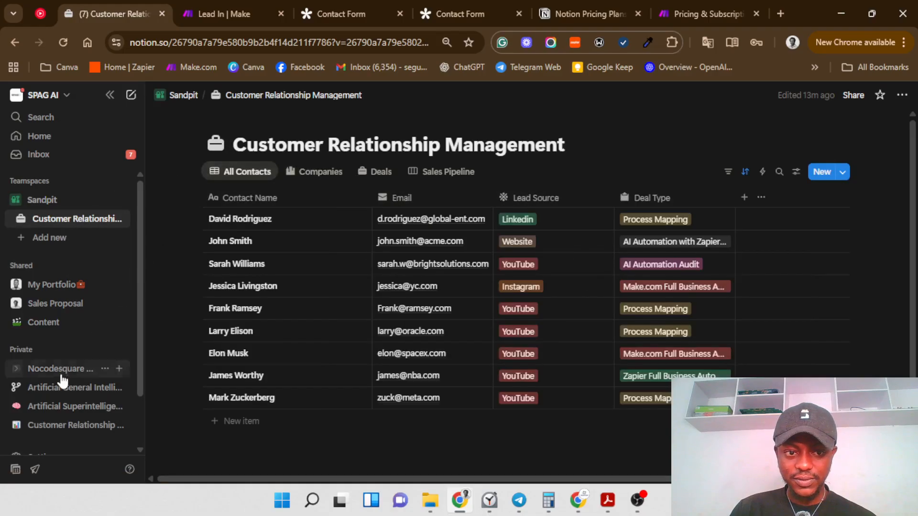
left_click(63, 425)
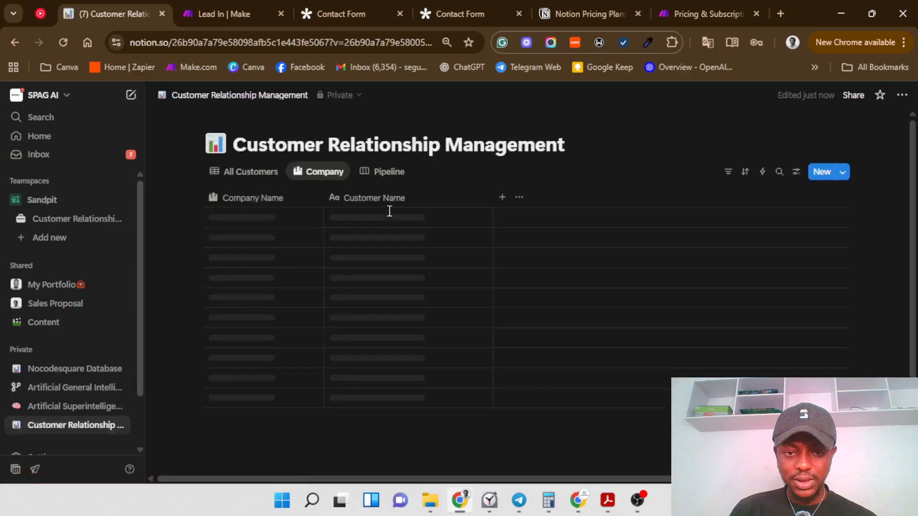
Step: Add a Number column to the Company view formatted as US Dollar
left_click(504, 198)
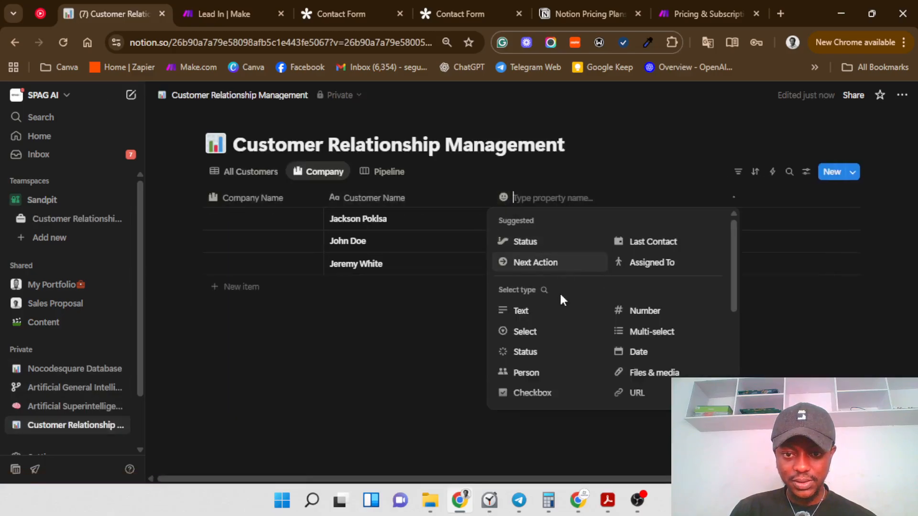
scroll(636, 353, "down", 2)
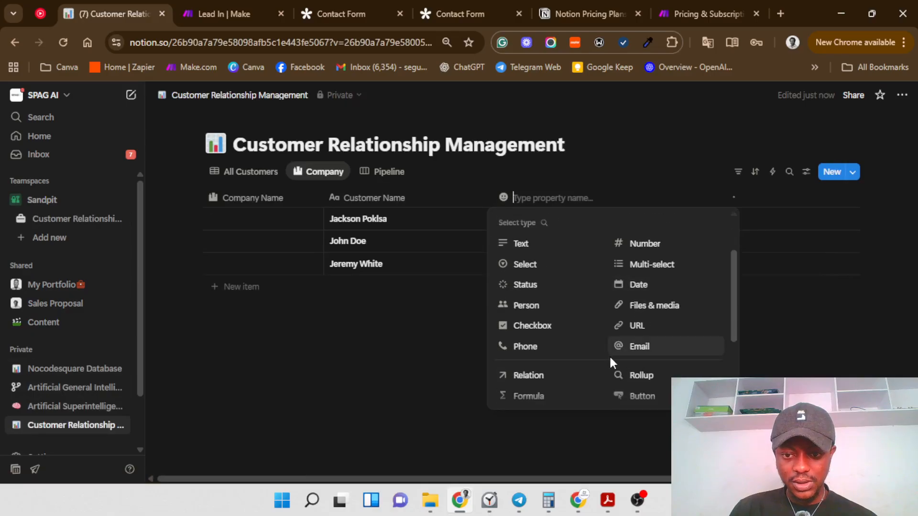
scroll(607, 353, "down", 2)
scroll(538, 332, "down", 2)
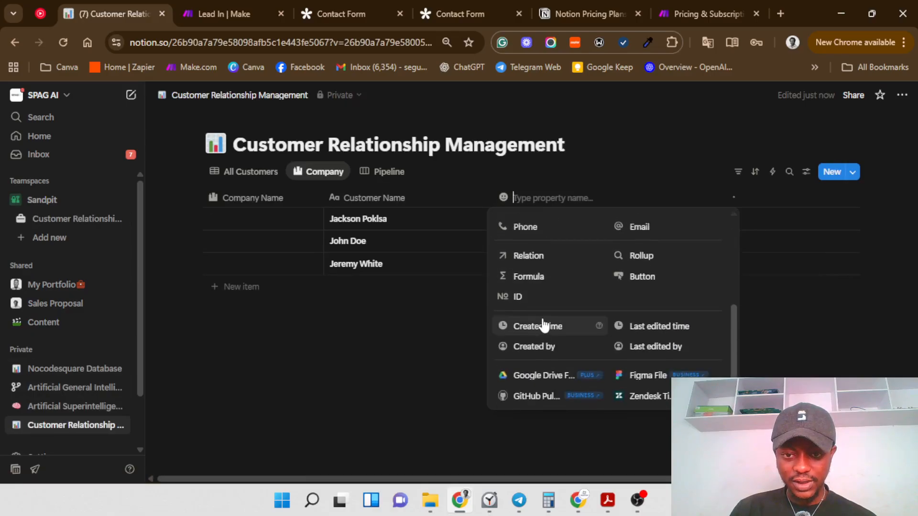
scroll(543, 325, "up", 2)
scroll(564, 291, "up", 2)
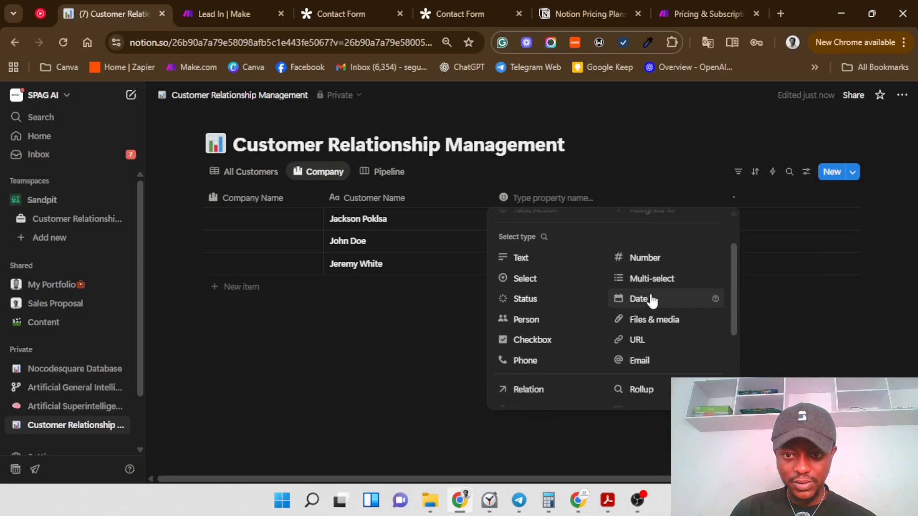
left_click(642, 258)
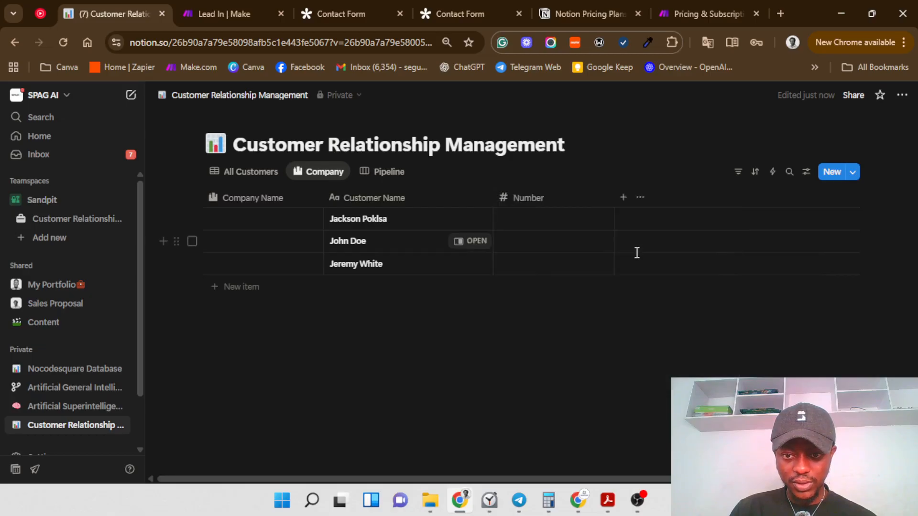
left_click(522, 203)
mouse_move(557, 248)
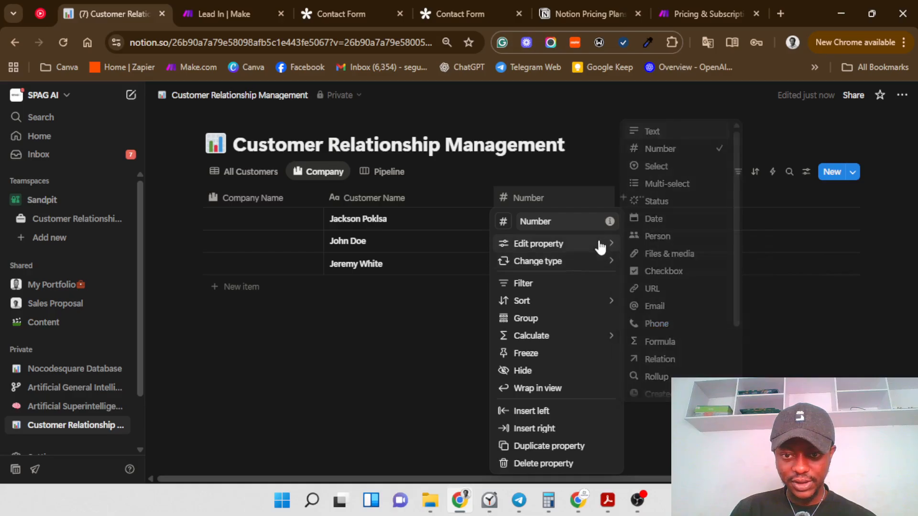
mouse_move(601, 248)
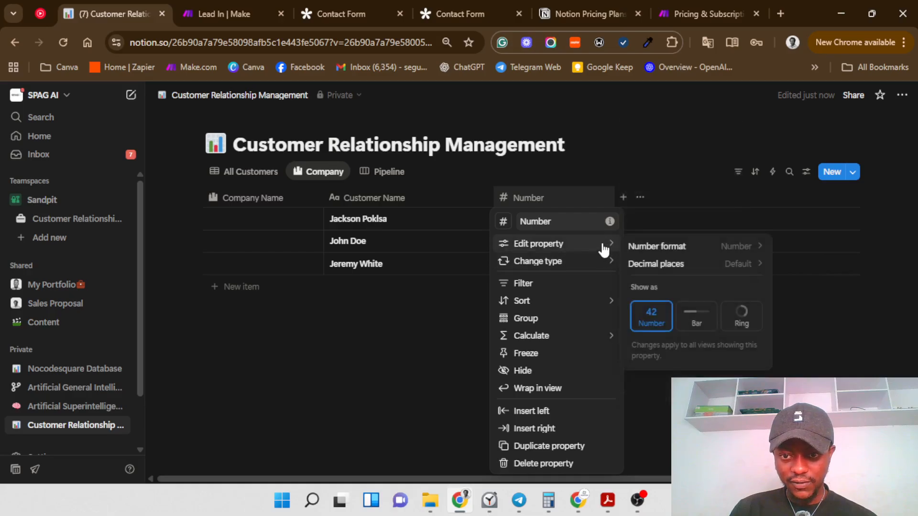
left_click(724, 250)
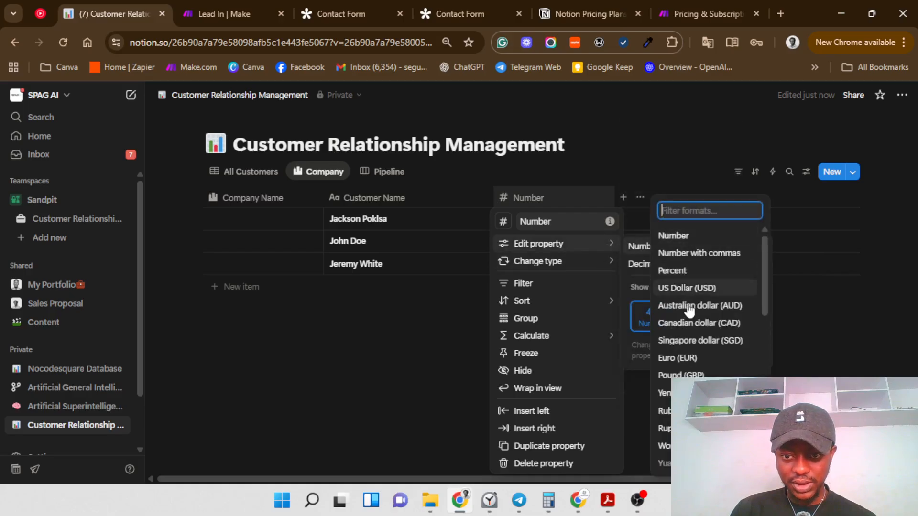
left_click(678, 288)
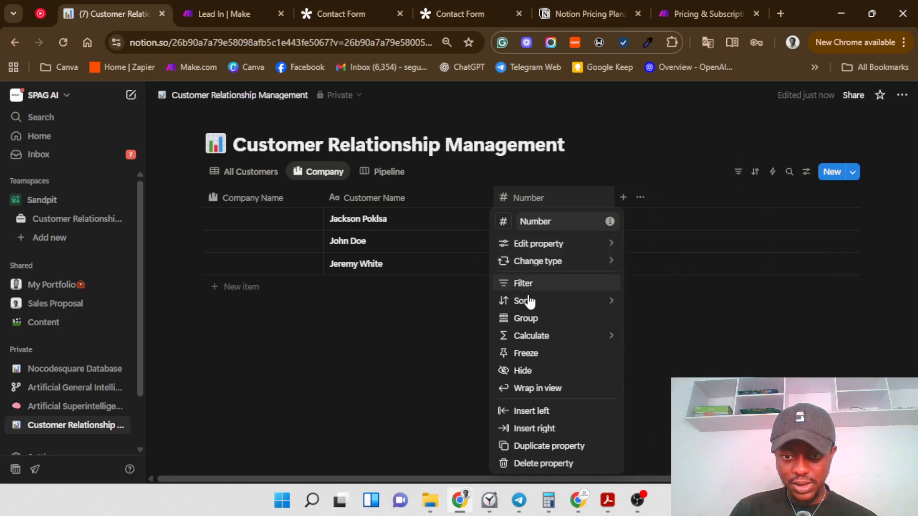
Step: Rename the number column to Deal size and give it a cash icon
left_click(562, 221)
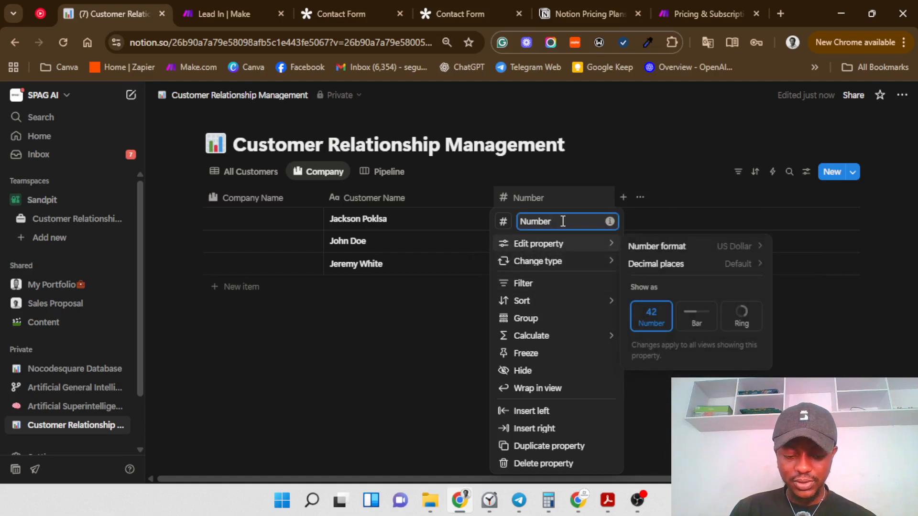
key("ctrl+a")
key("BackSpace")
type("Dea")
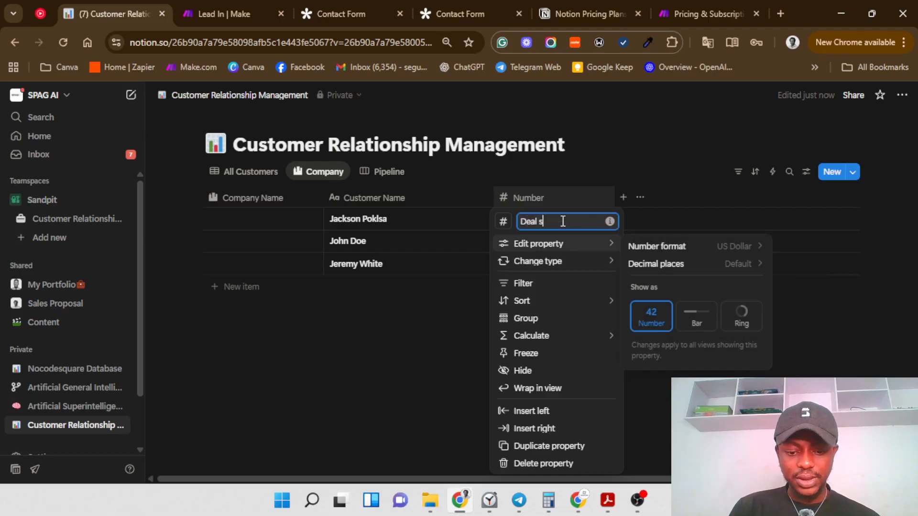
type("l size")
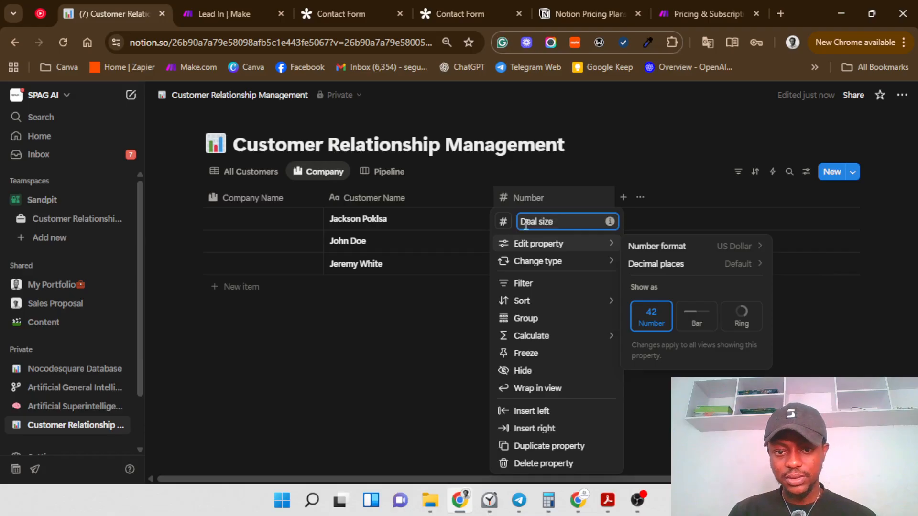
left_click(504, 222)
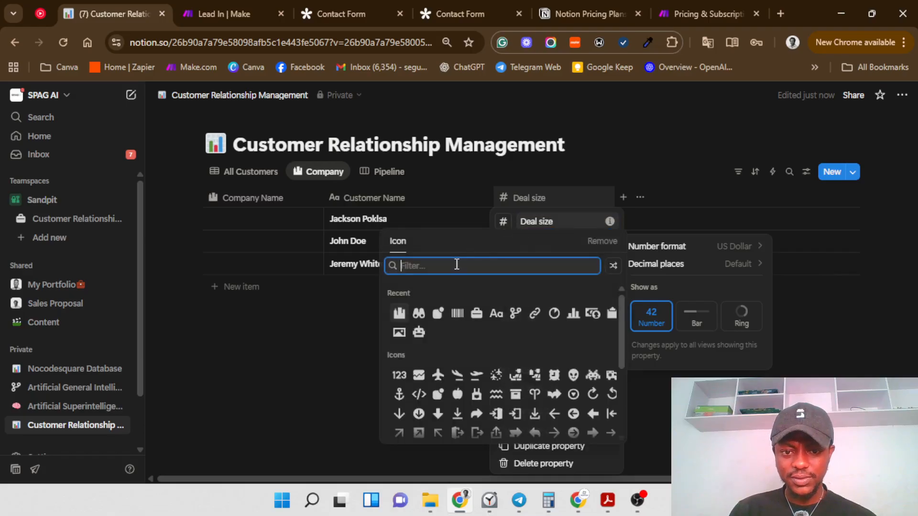
type("dol")
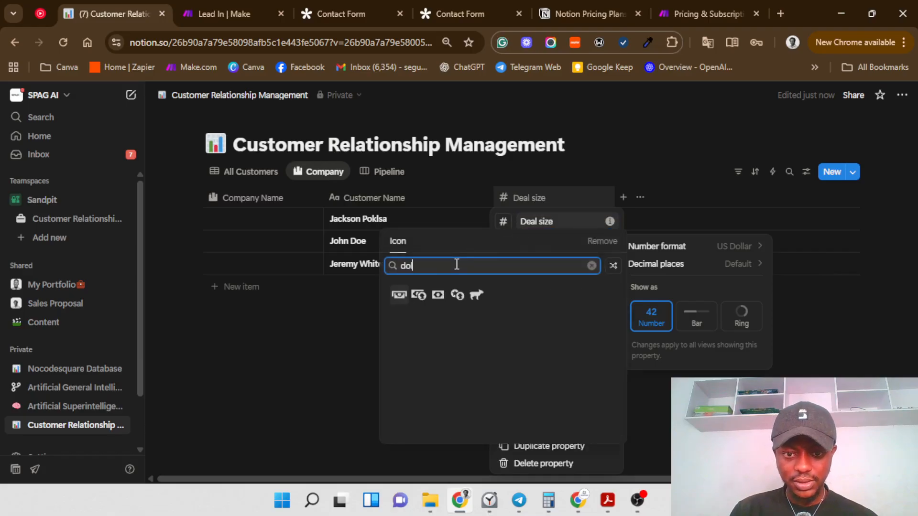
left_click(438, 296)
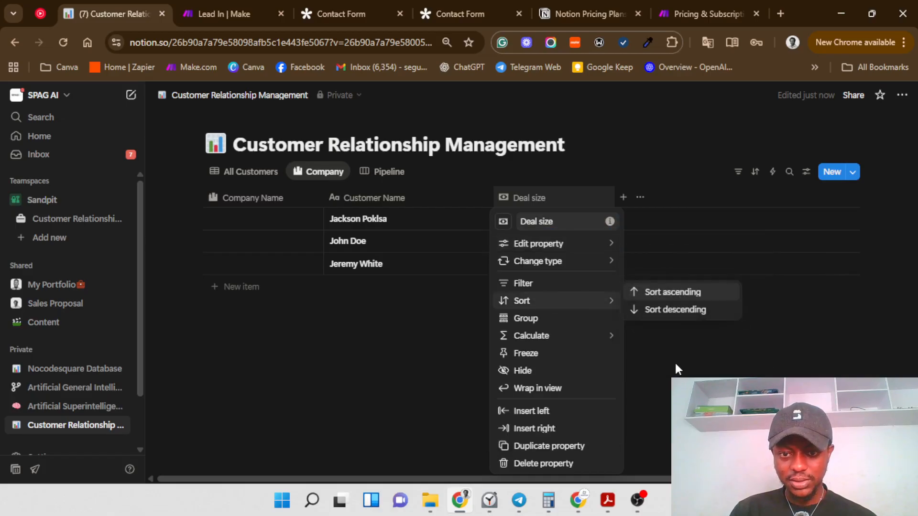
left_click(674, 365)
Step: Enter 12000 as the first deal size and set Deal size to 0 decimal places
left_click(549, 218)
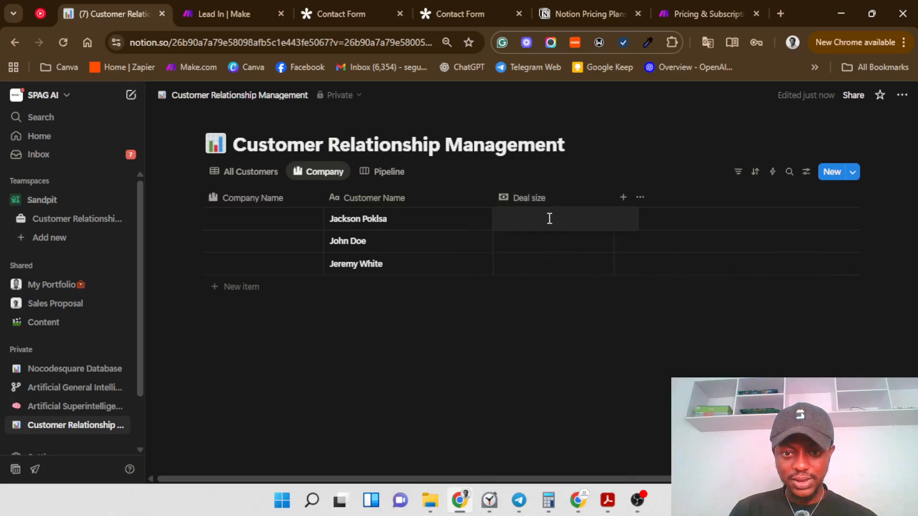
type("12000")
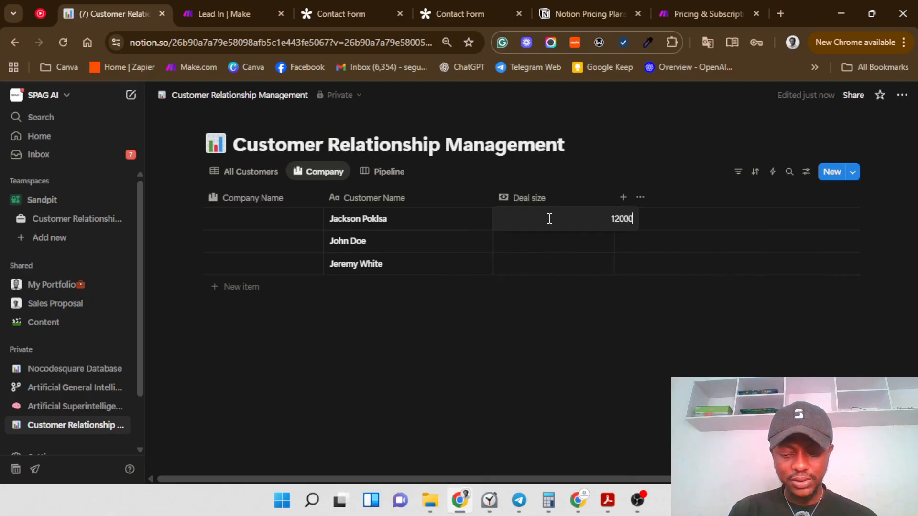
key("Return")
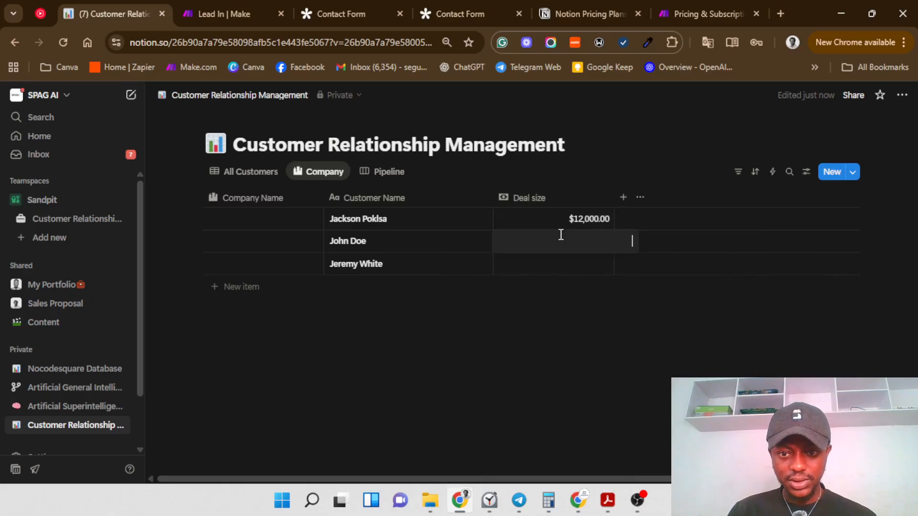
left_click(603, 202)
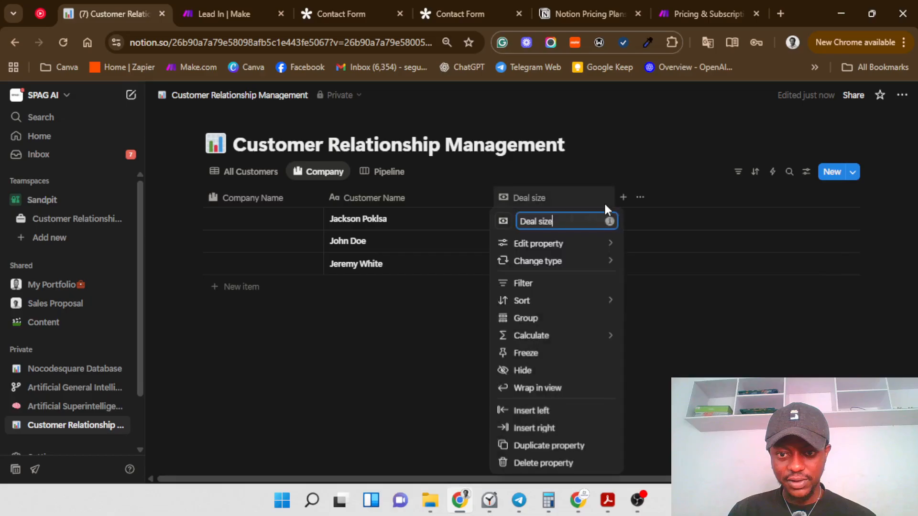
mouse_move(611, 249)
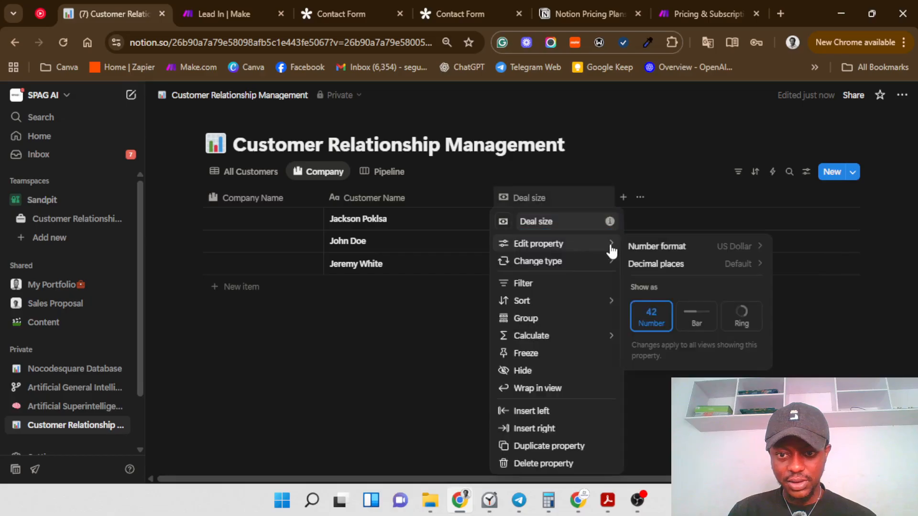
left_click(701, 264)
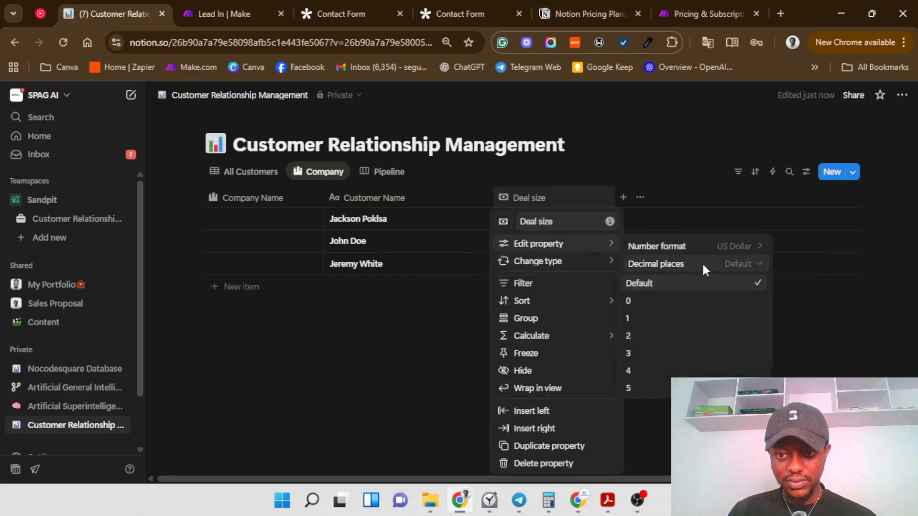
left_click(663, 300)
left_click(896, 301)
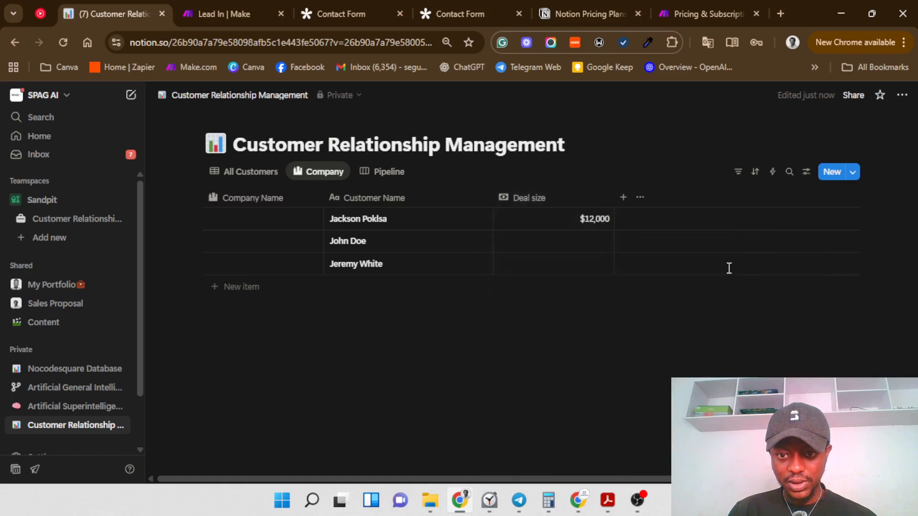
Step: Enter deal sizes 13500 and 35000 for the second and third customers
left_click(592, 237)
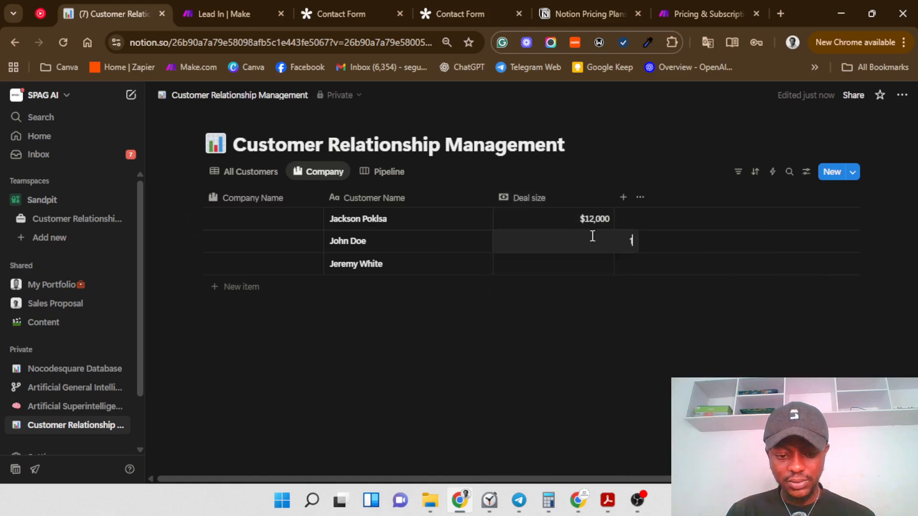
type("13500")
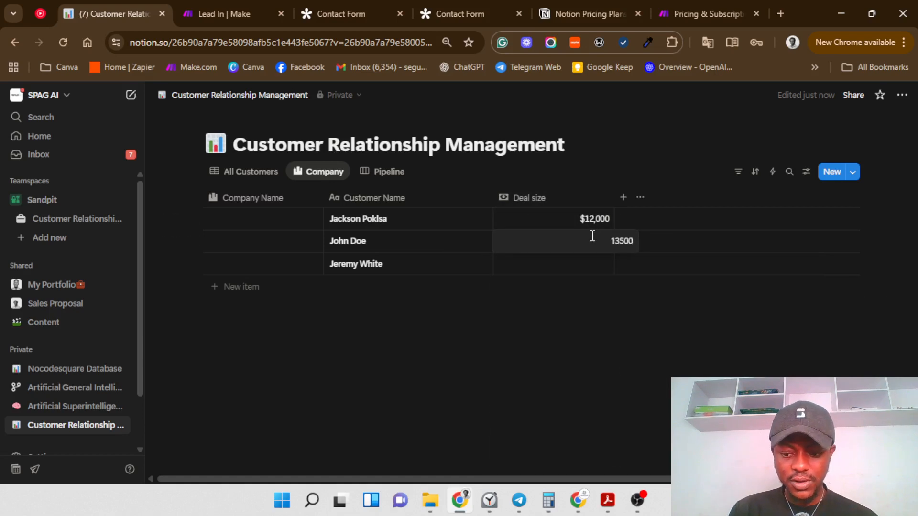
key("Return")
left_click(592, 269)
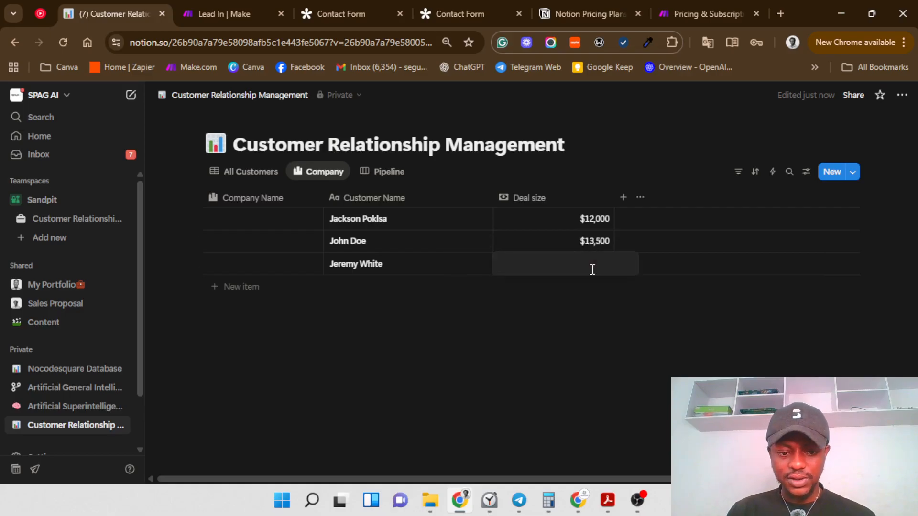
type("35000")
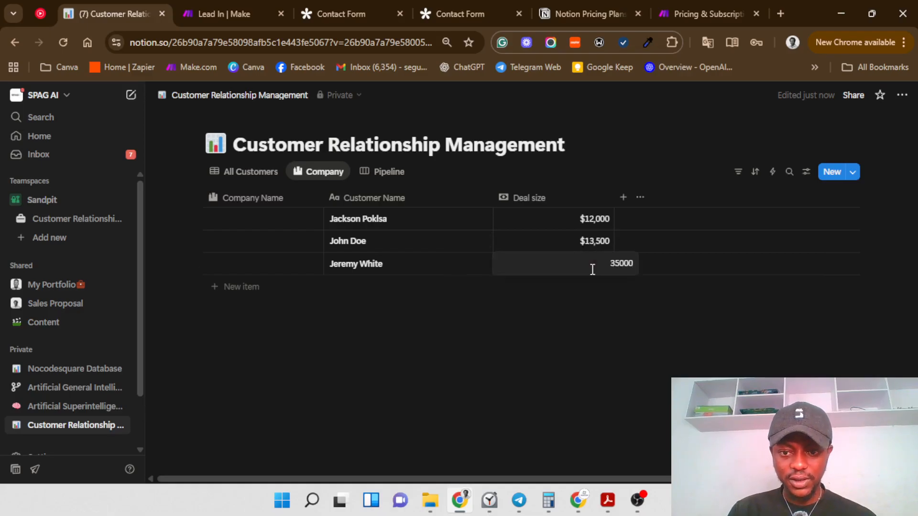
key("Return")
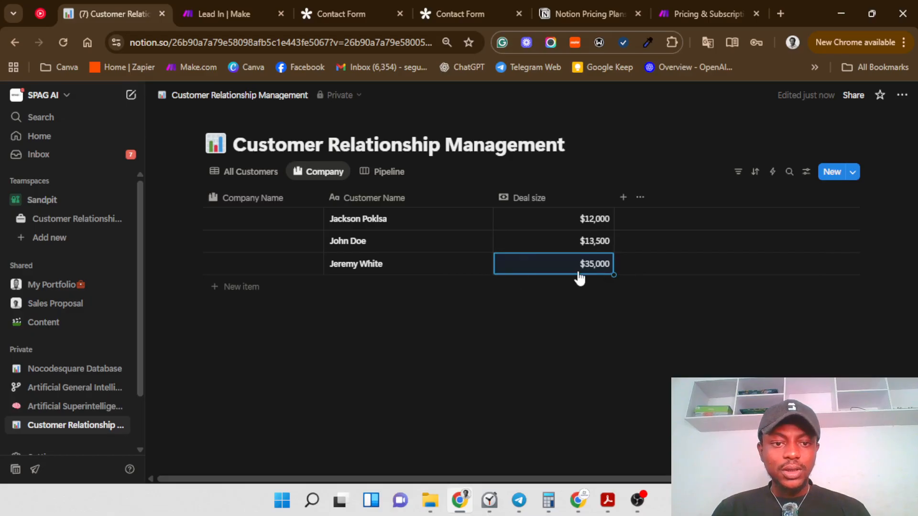
left_click(270, 219)
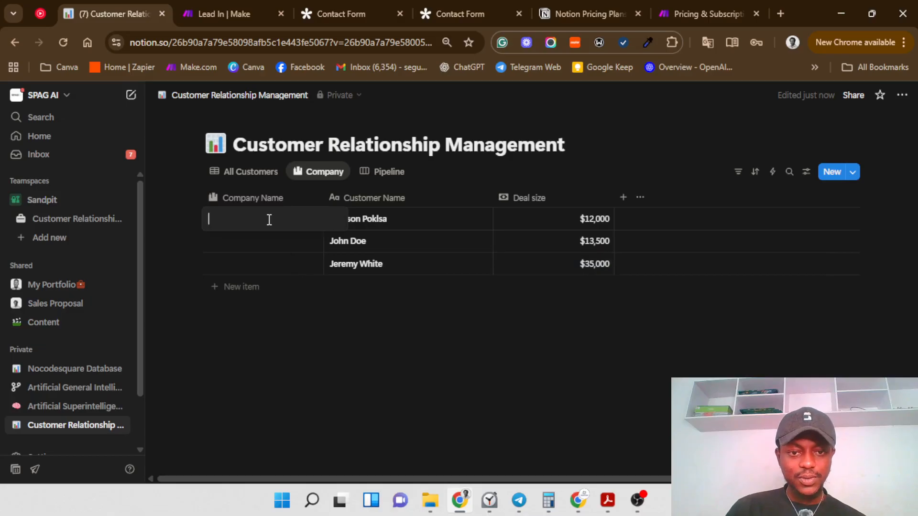
Step: Enter company names Poklsa Publishing, Doe's Printing Services and Tech mania Inc for the three rows
type("Po")
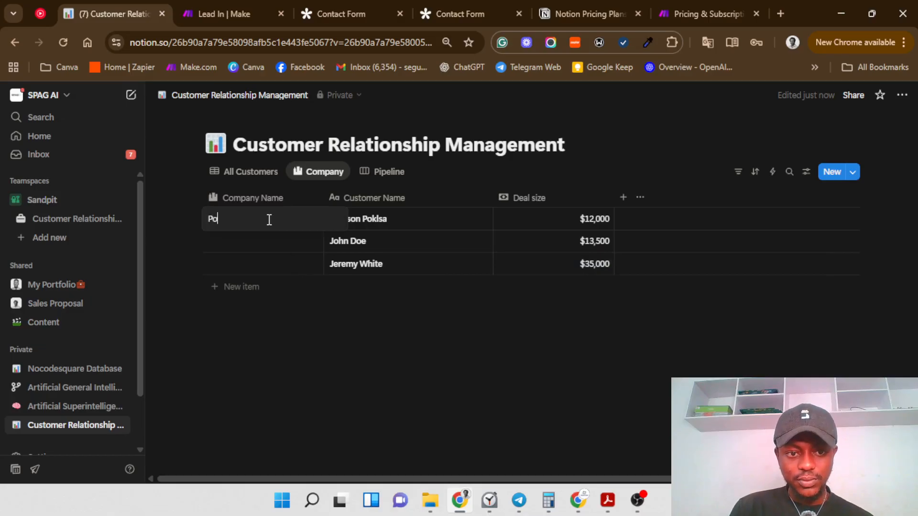
type("ls")
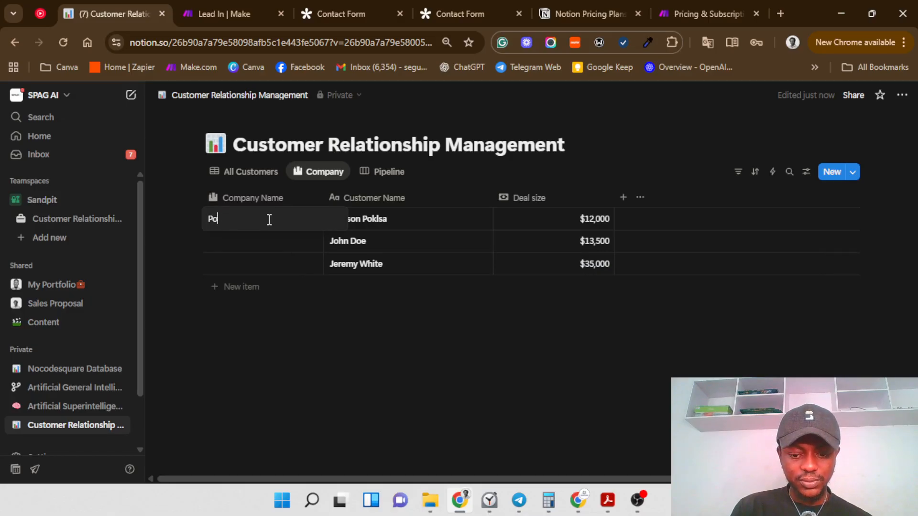
type("klsa")
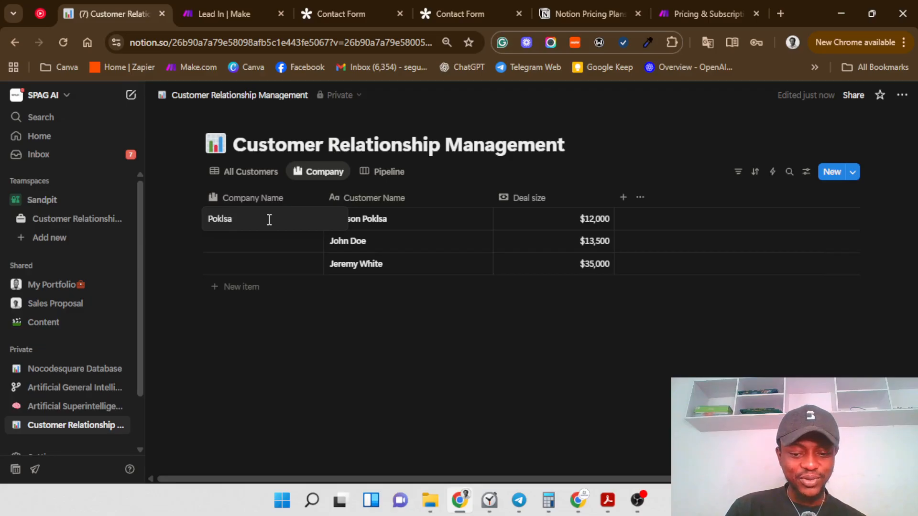
type("Publ")
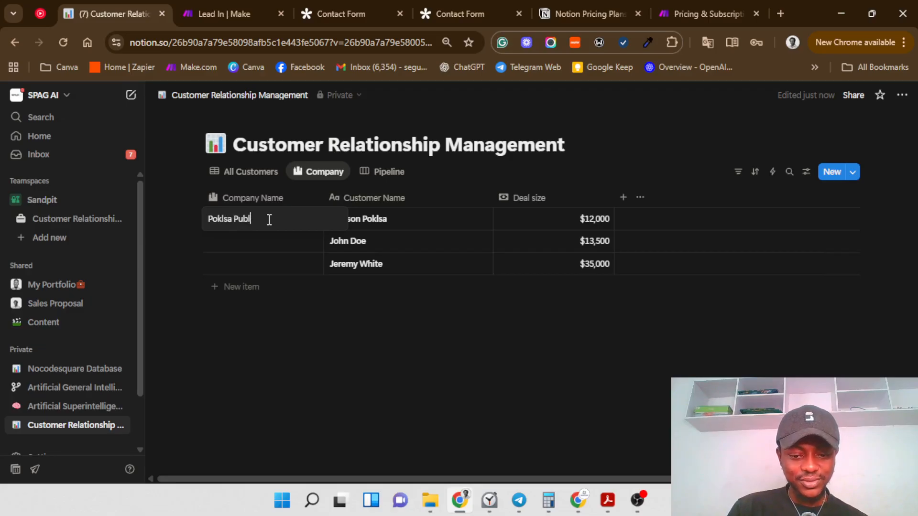
type("ishing")
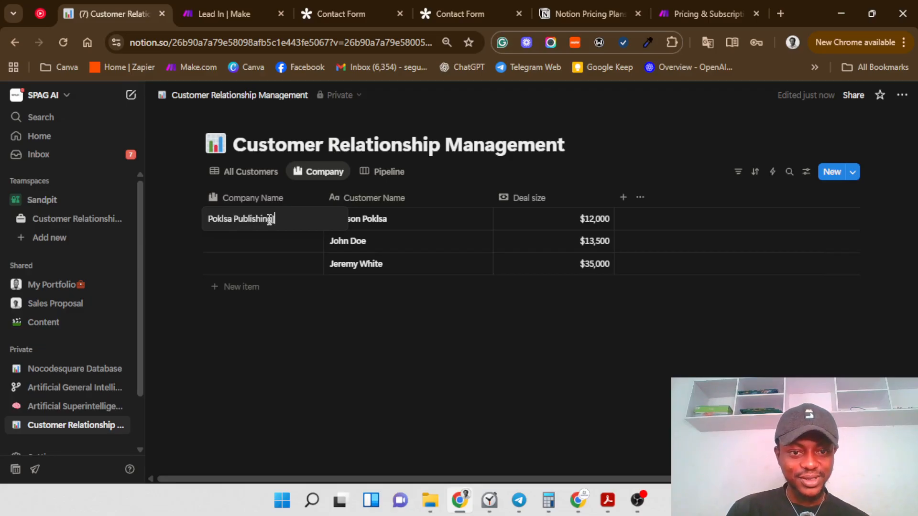
key("Return")
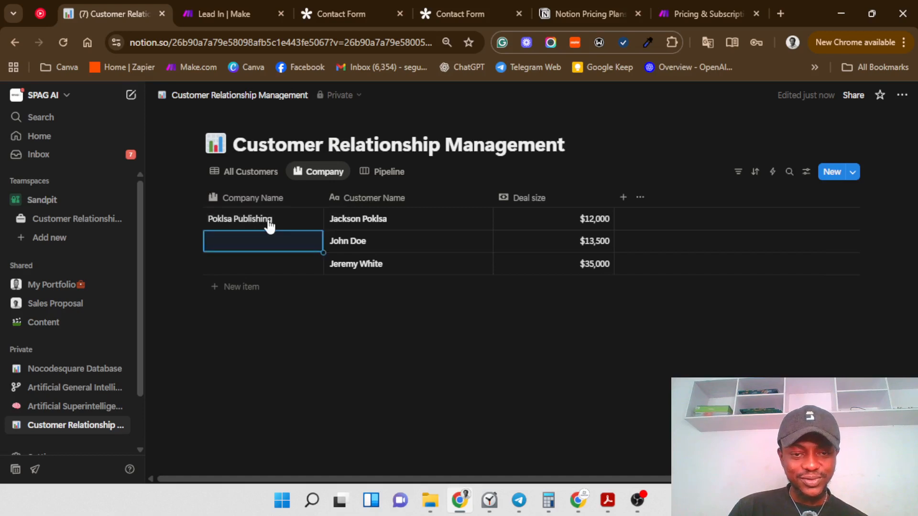
type("Does")
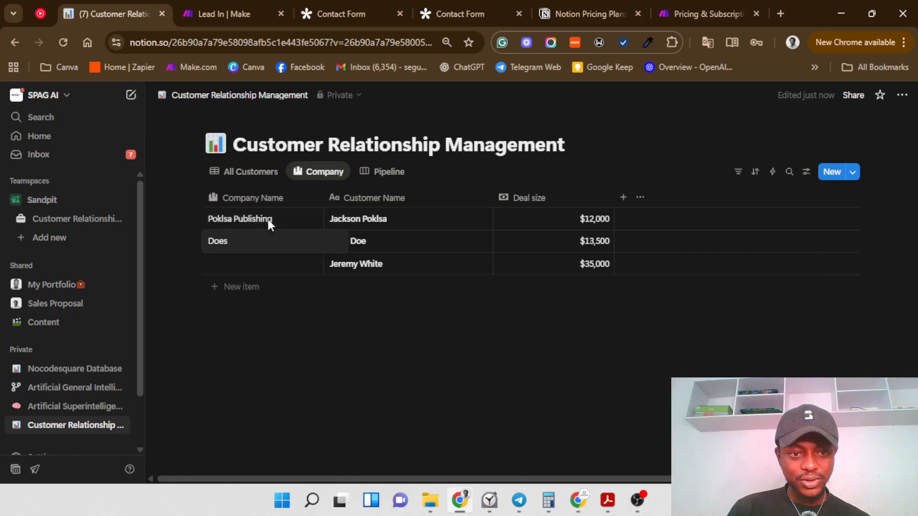
key("BackSpace")
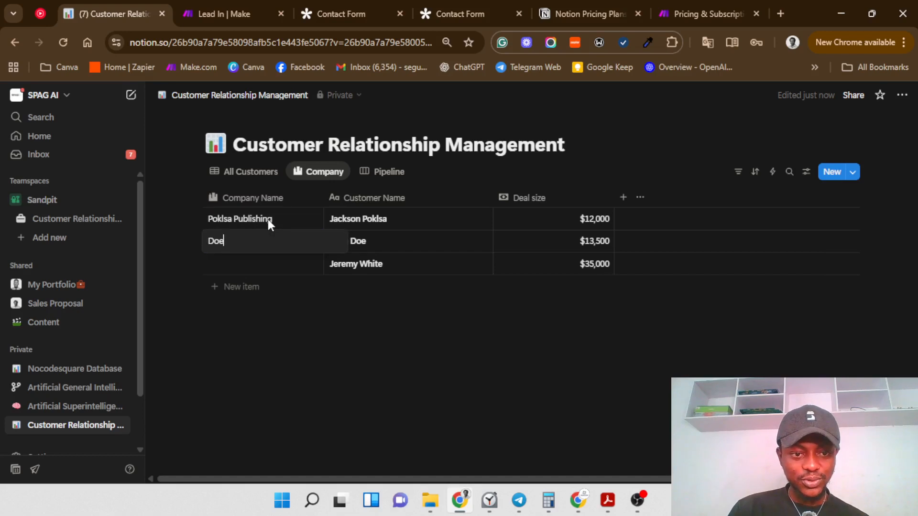
type("'")
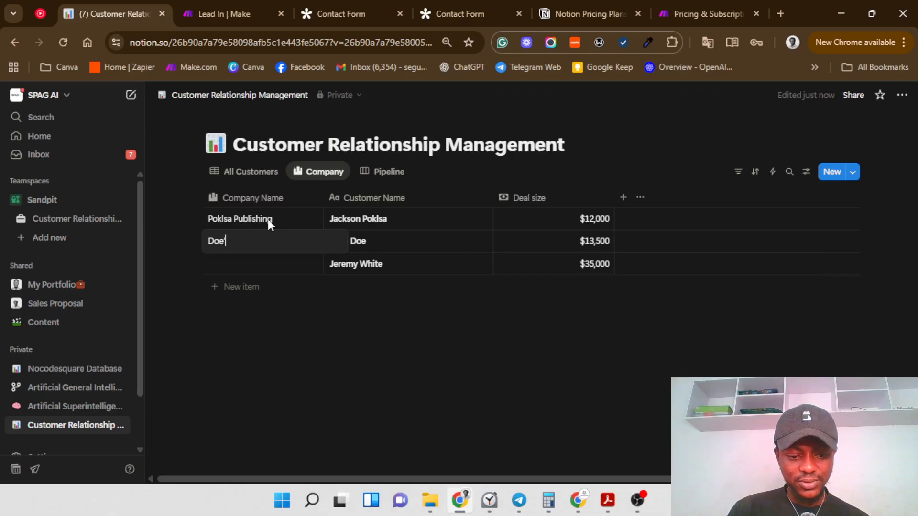
type("s Printing")
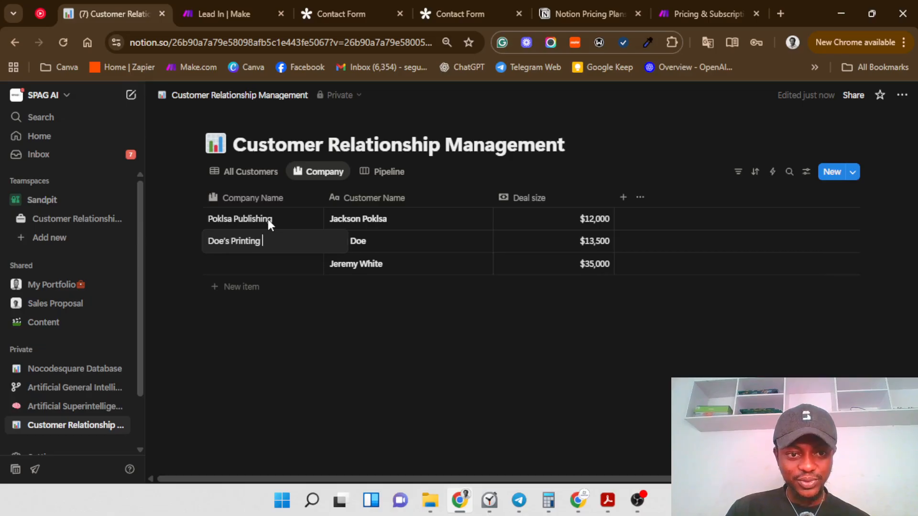
type(" Servic")
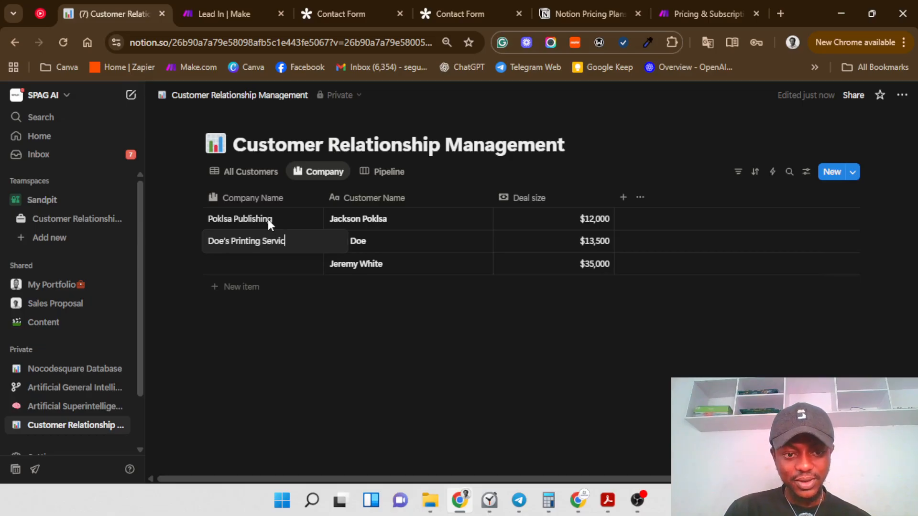
type("es")
key("Return")
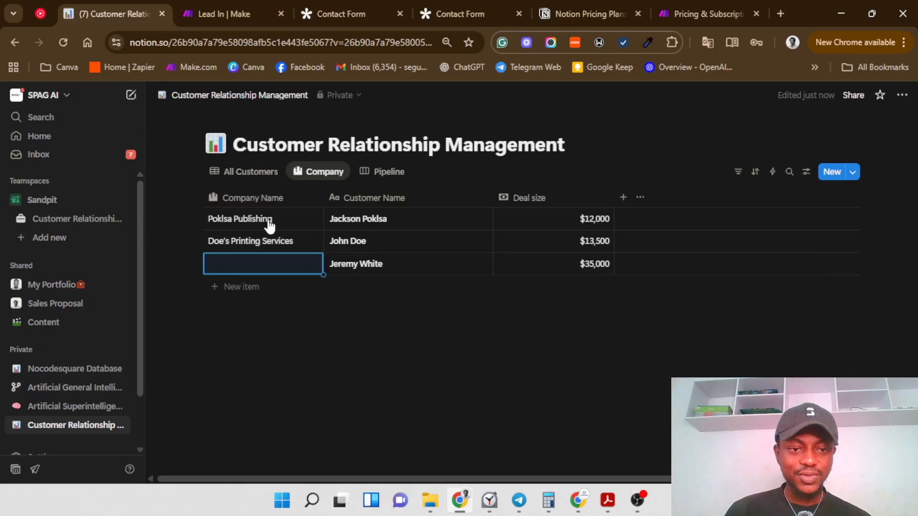
left_click(287, 266)
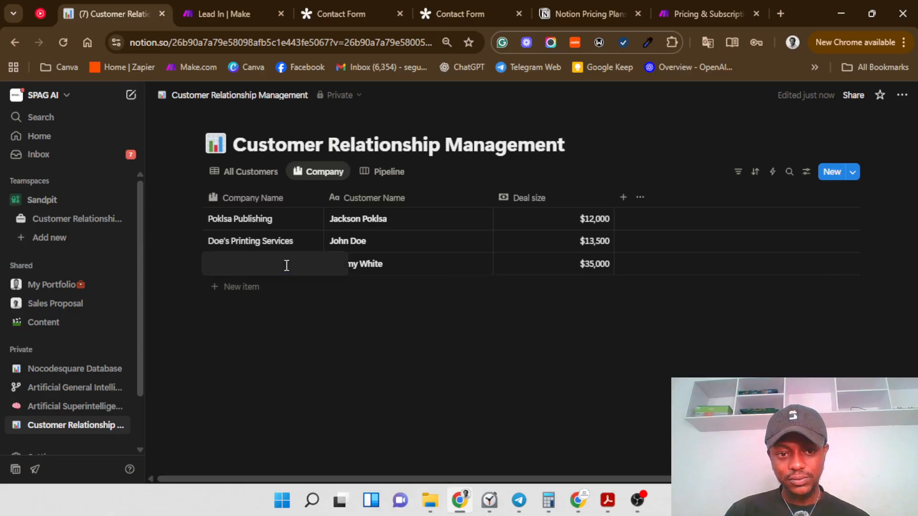
type("Tec")
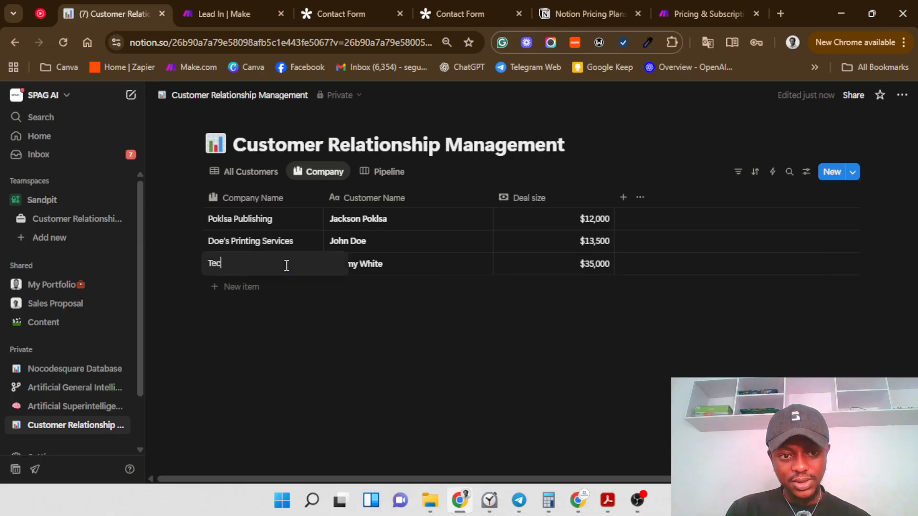
type("h")
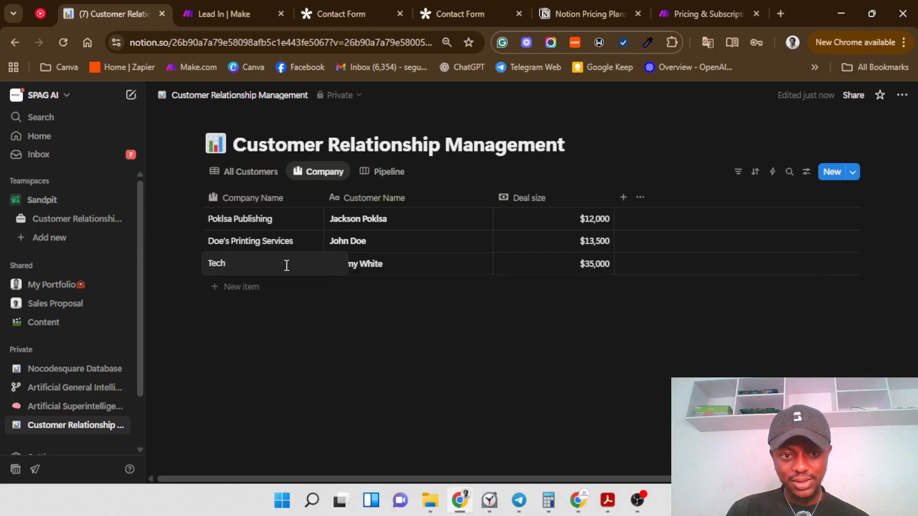
type(" mAN")
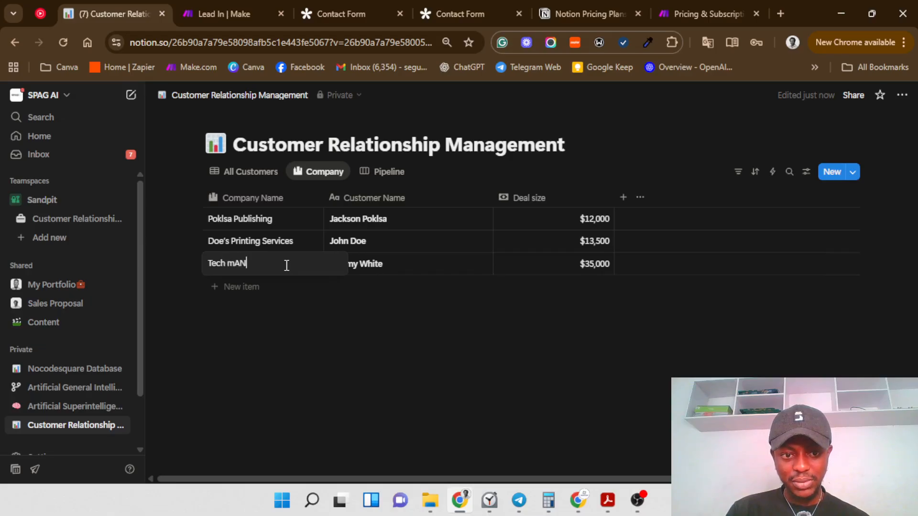
key("BackSpace")
key("BackSpace")
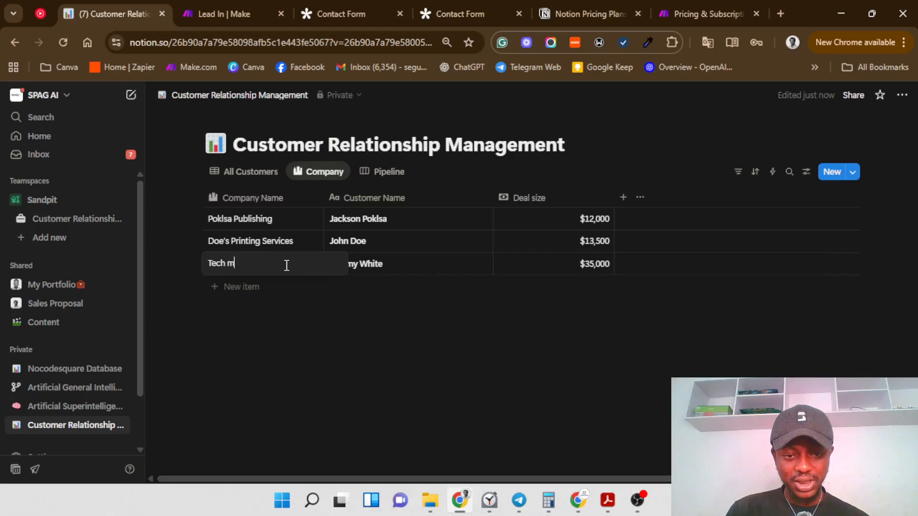
type("ania")
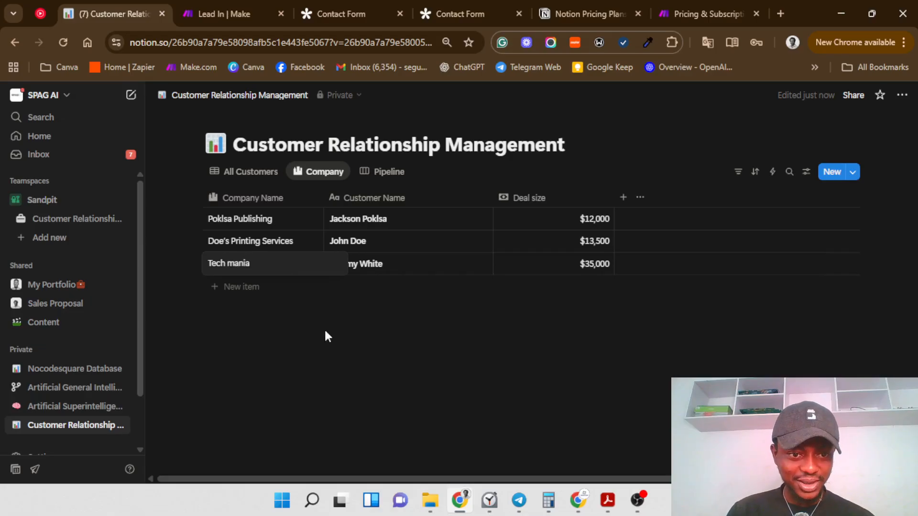
type(" Inc")
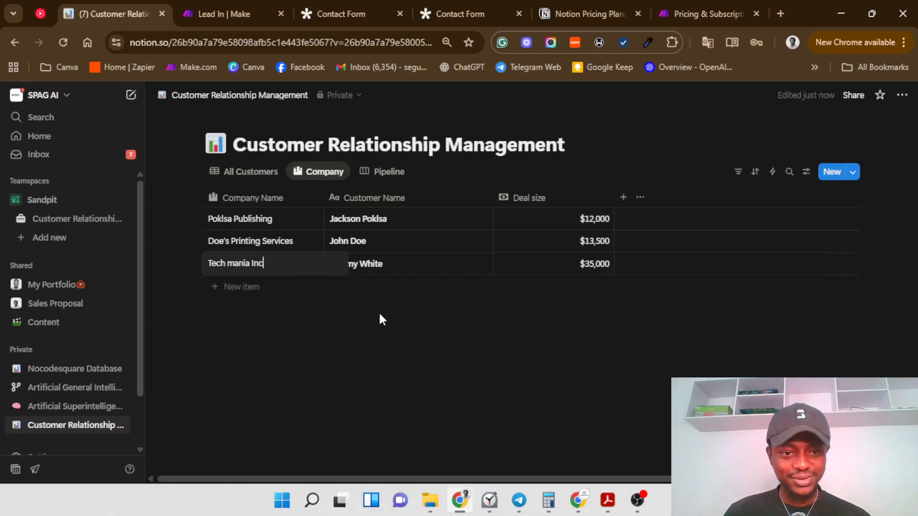
key("Return")
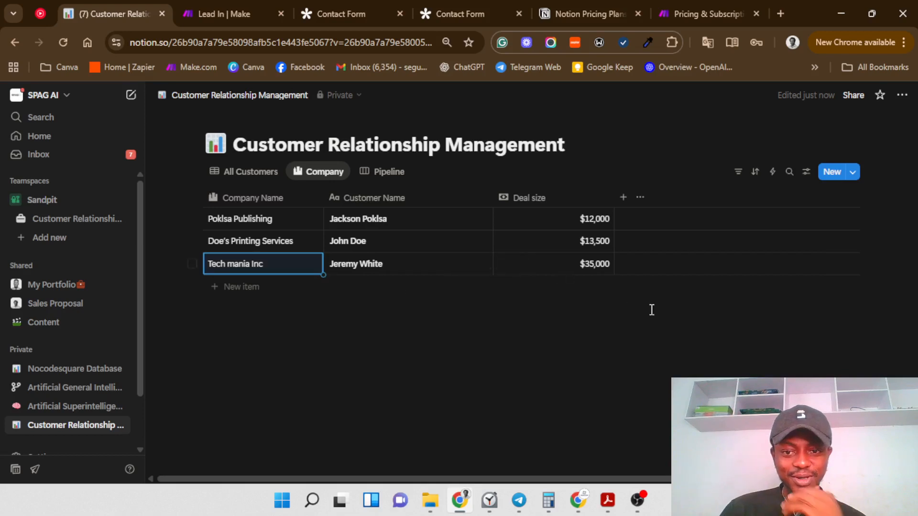
Step: Duplicate the Company view
left_click(323, 174)
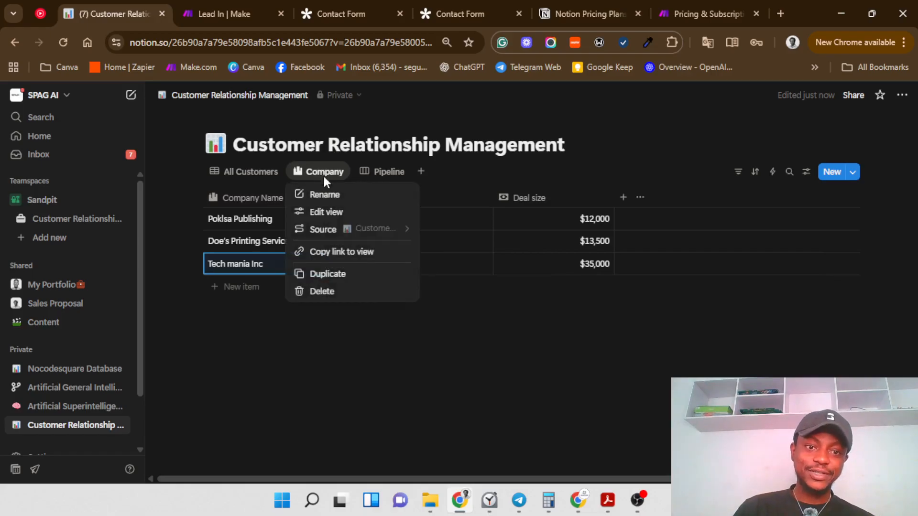
left_click(357, 277)
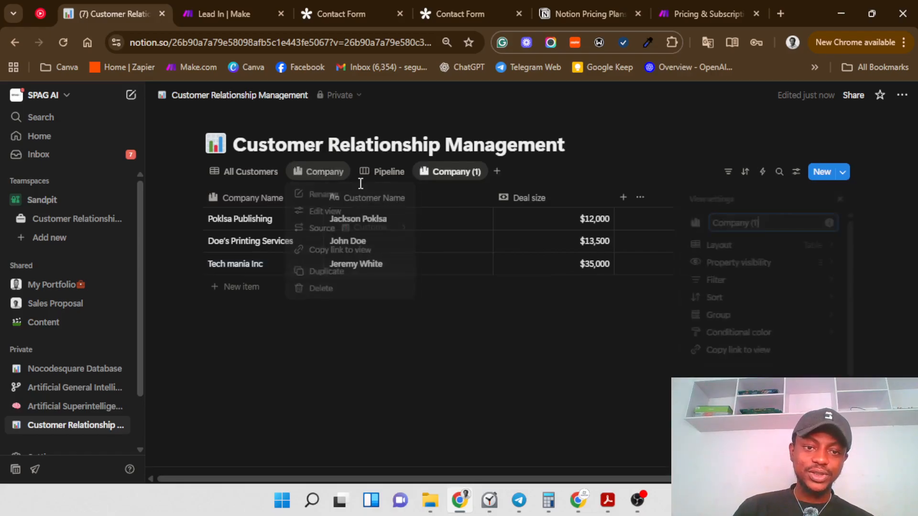
left_click(401, 172)
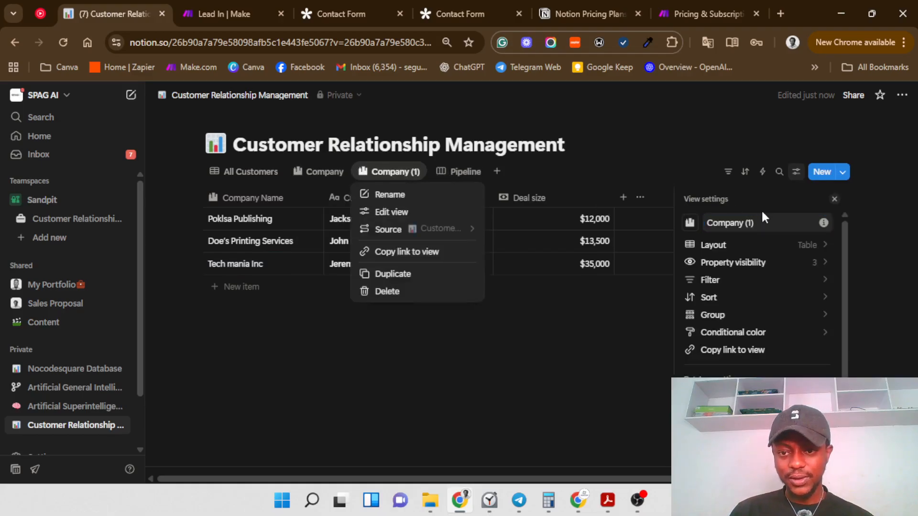
left_click(769, 222)
Step: Rename the copy to Deals with a briefcase icon and show its property visibility list
left_click(769, 222)
key("ctrl+a")
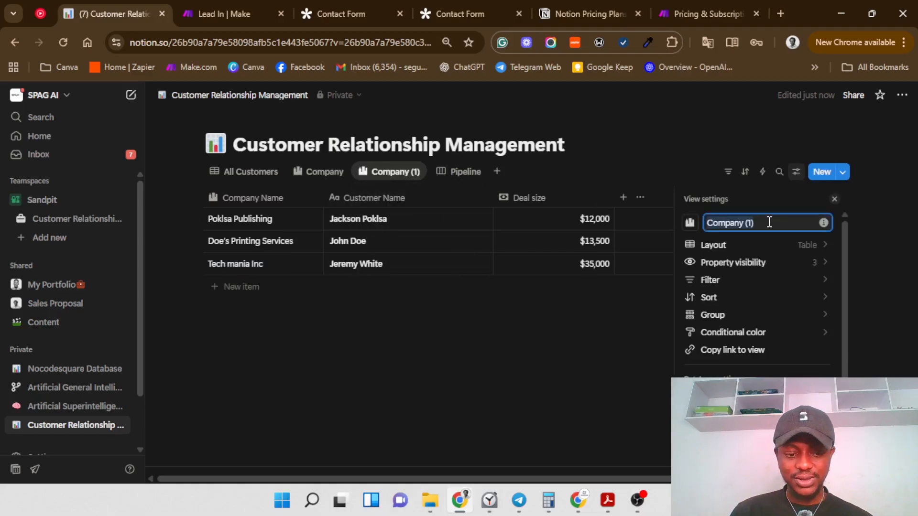
key("BackSpace")
type("F")
key("BackSpace")
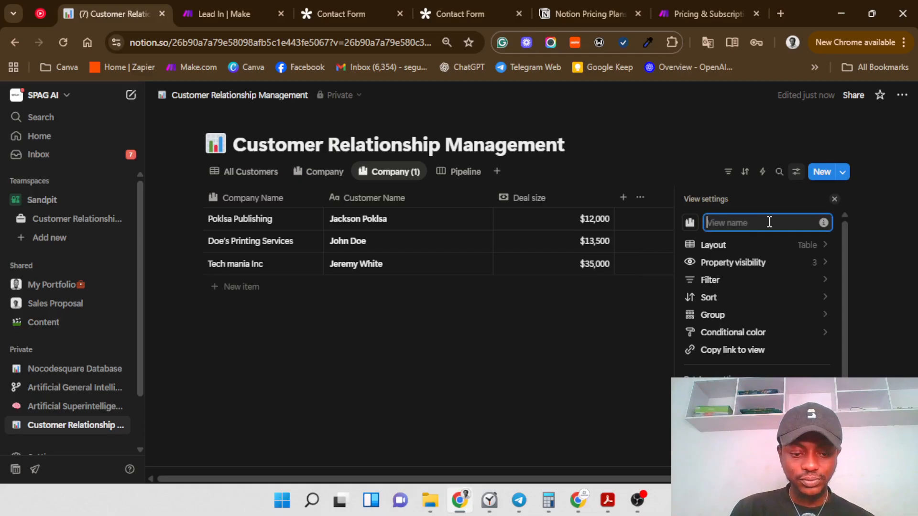
type("Dea")
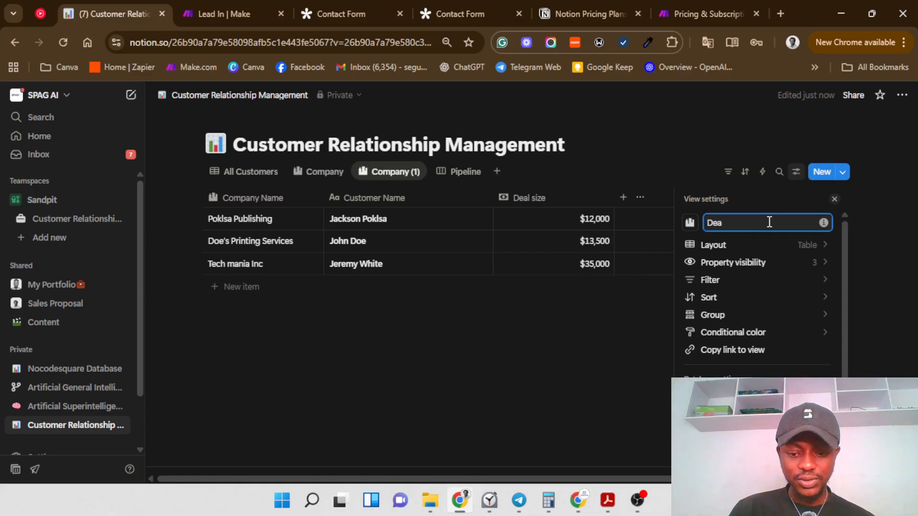
type("ls")
left_click(689, 224)
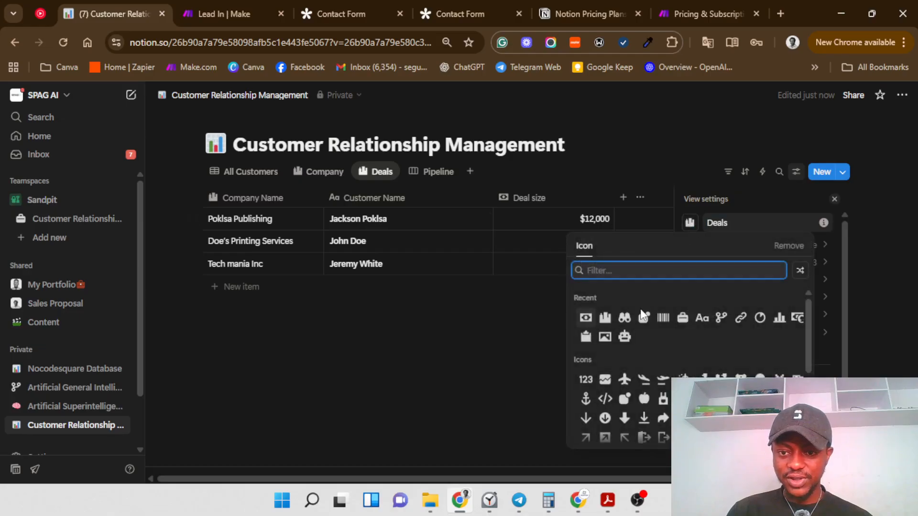
left_click(678, 318)
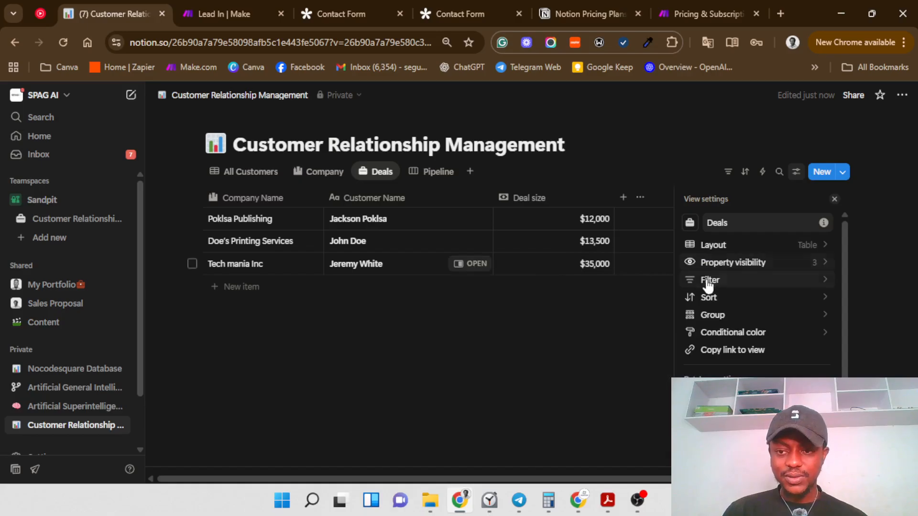
left_click(826, 262)
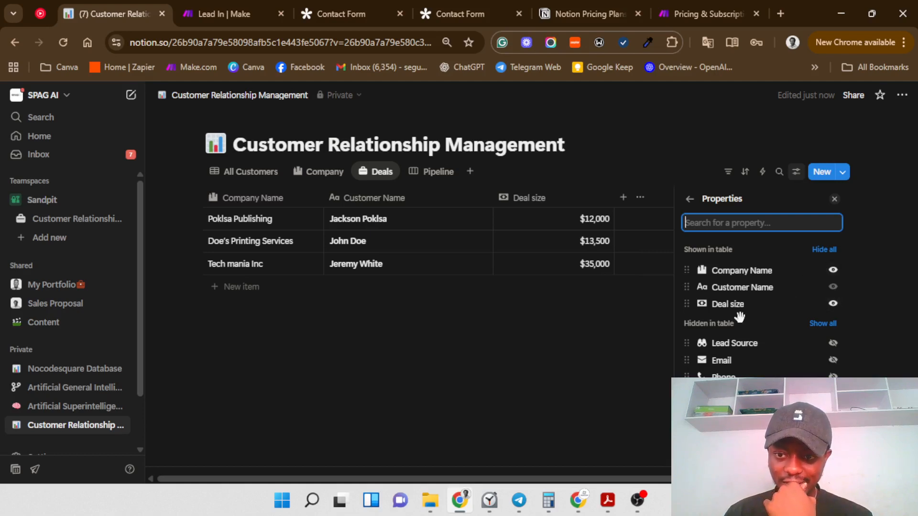
Step: Add a Formula column beside Deal size in the Deals table and bring up its options
left_click(504, 369)
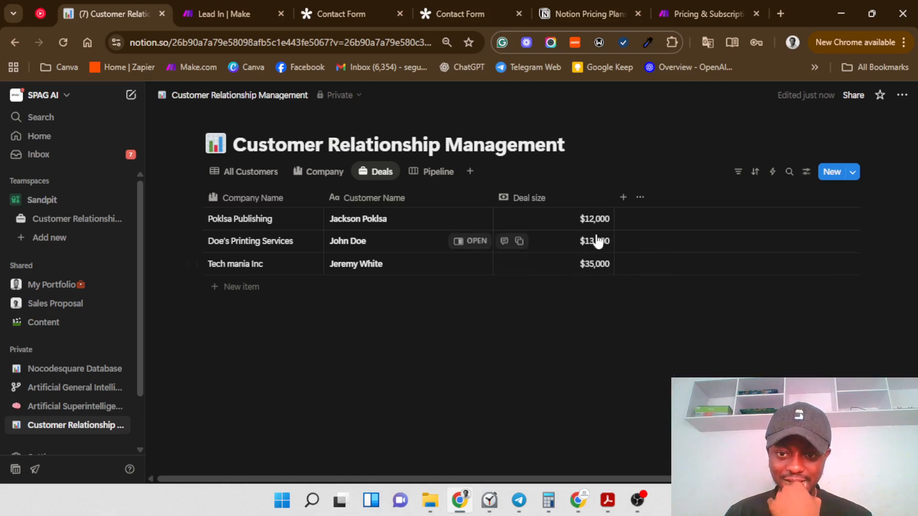
left_click(622, 198)
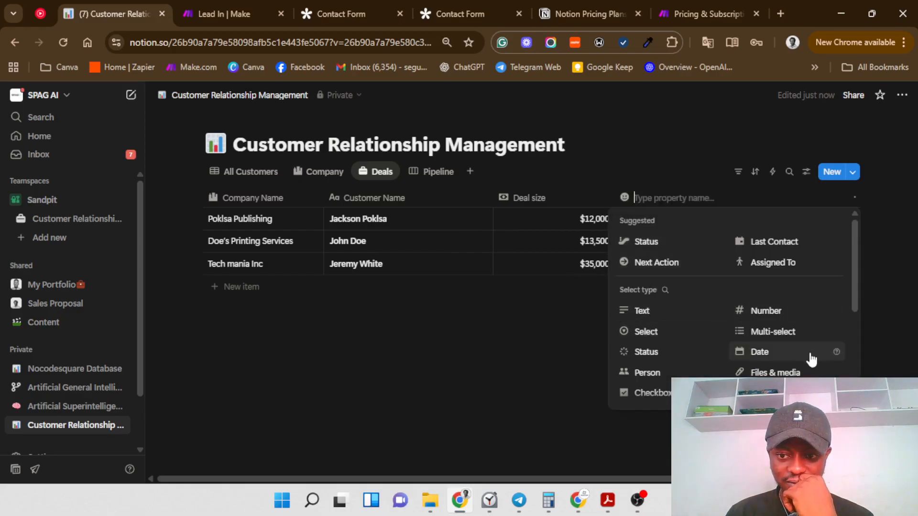
scroll(713, 374, "down", 4)
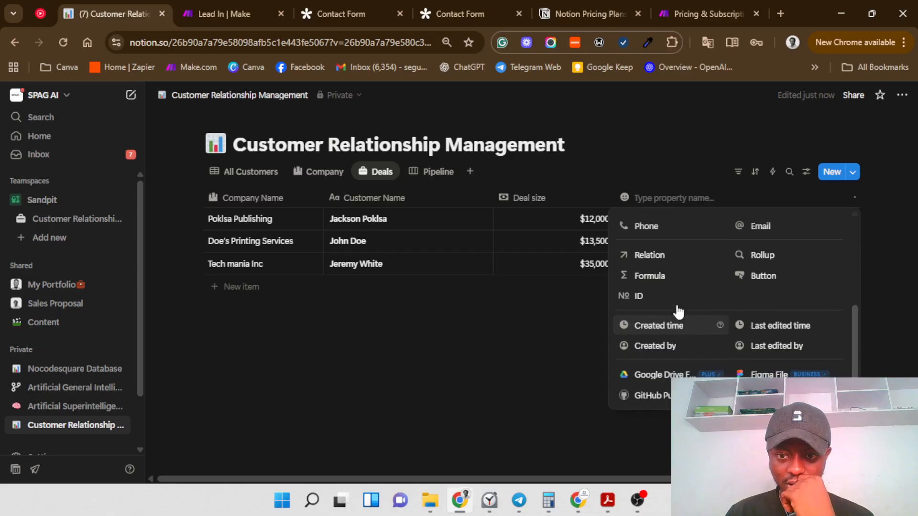
scroll(676, 294, "up", 5)
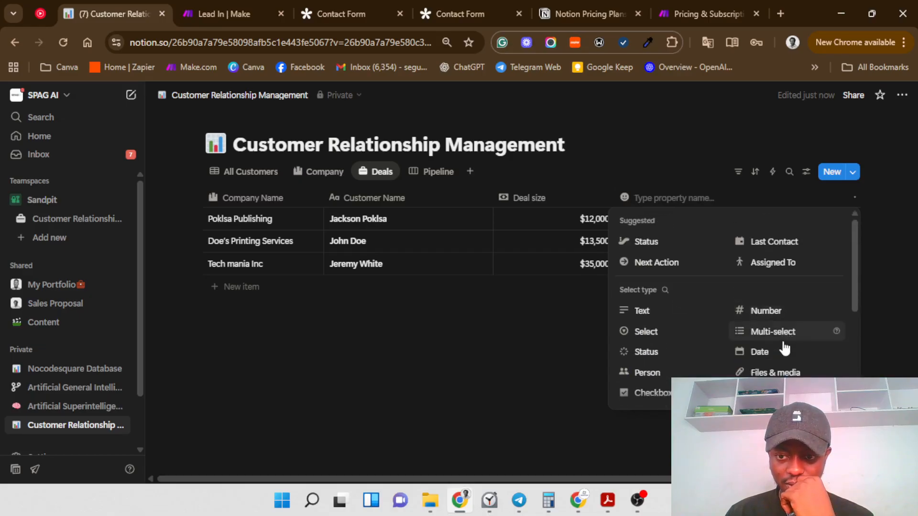
left_click_drag(853, 285, 856, 318)
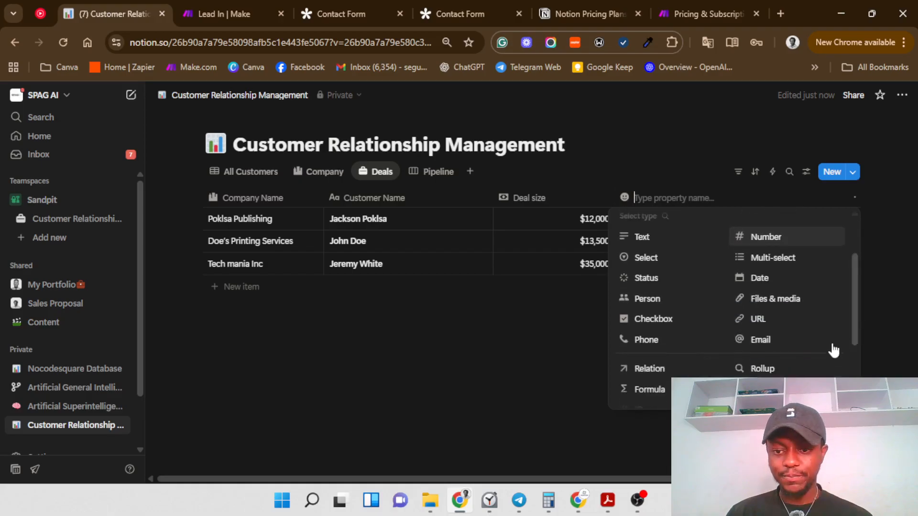
left_click(656, 388)
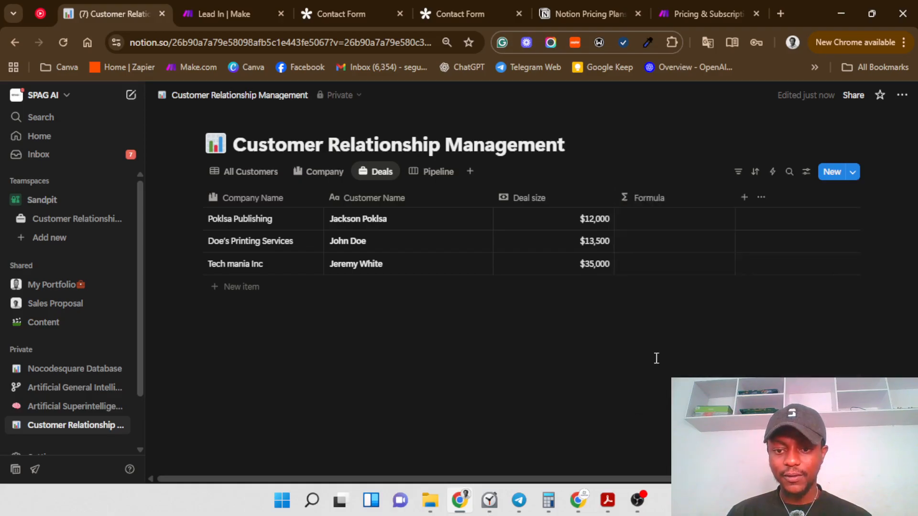
left_click(675, 196)
Step: Ask the Formula column's AI assistant to concatenate company name and customer name with a hyphen between
mouse_move(727, 244)
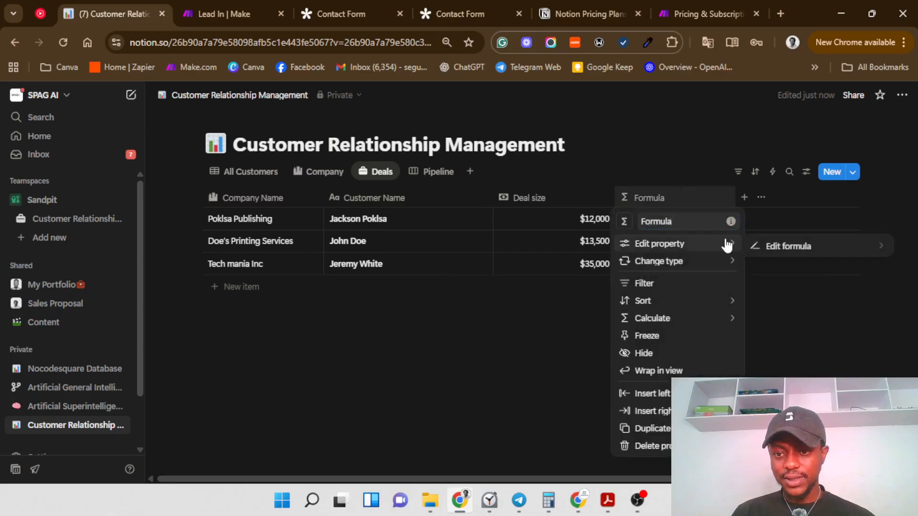
left_click(769, 246)
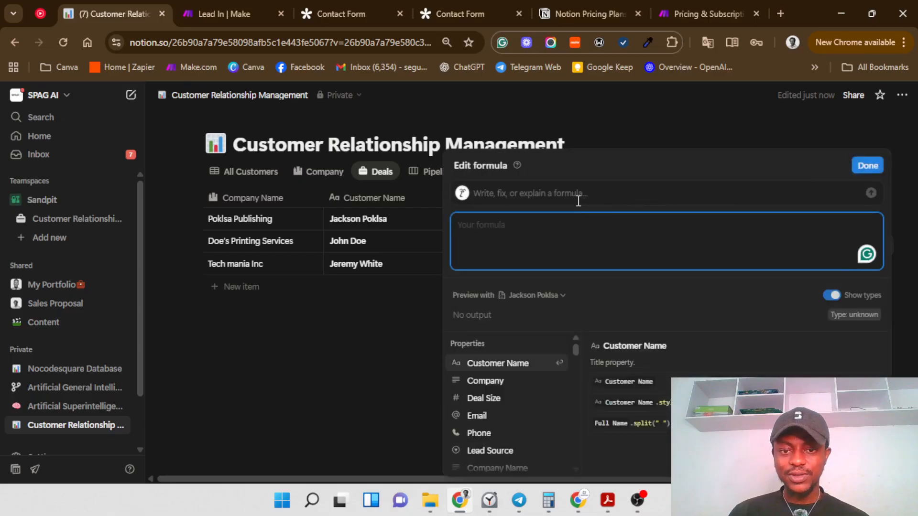
left_click(559, 192)
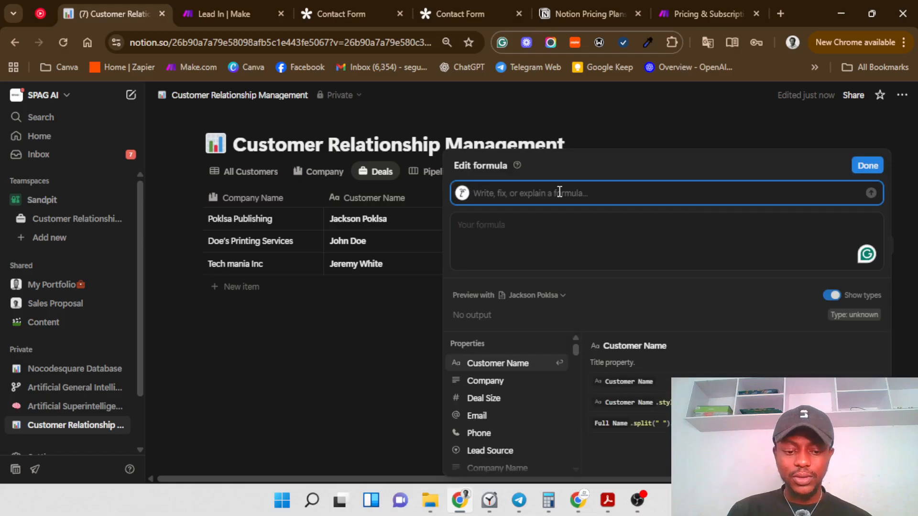
type("Write")
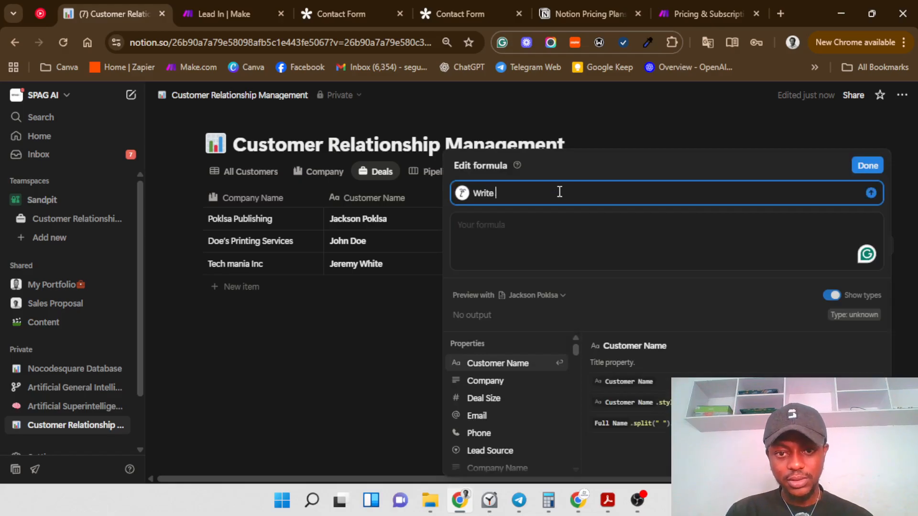
type(" meas")
key("BackSpace")
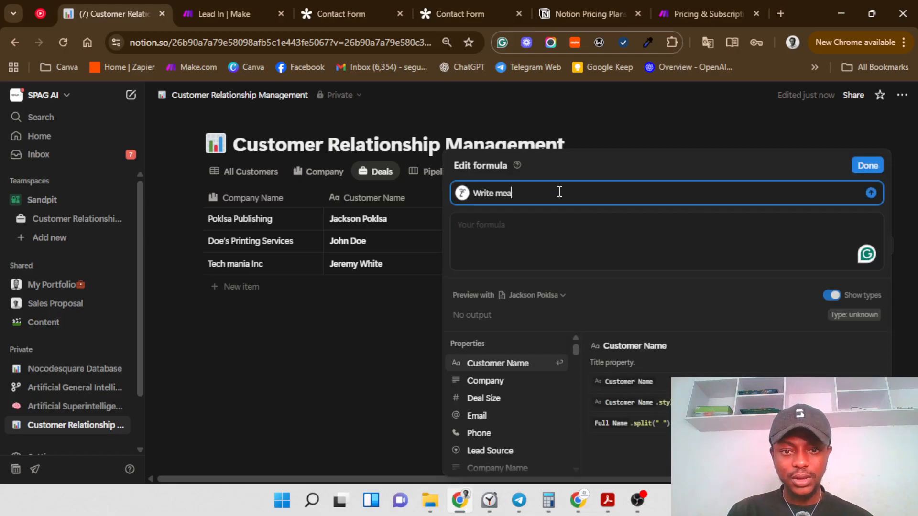
type("for")
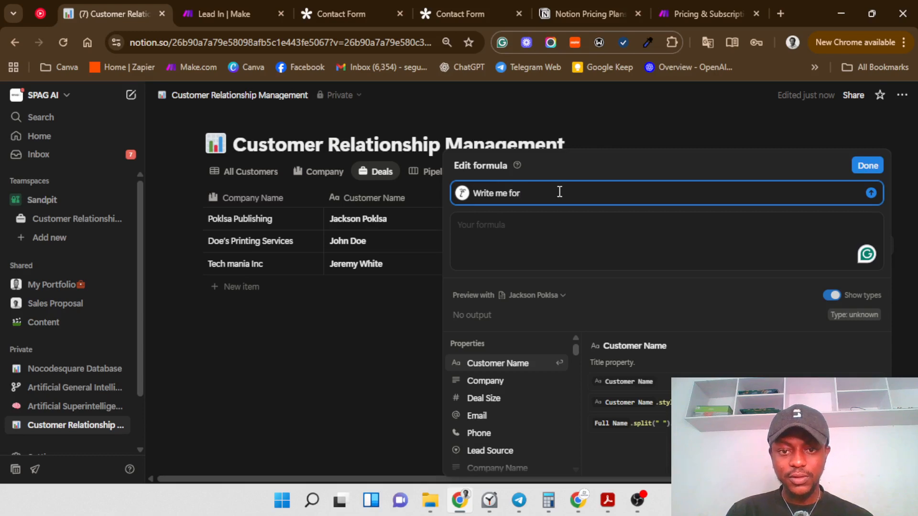
type("mula t")
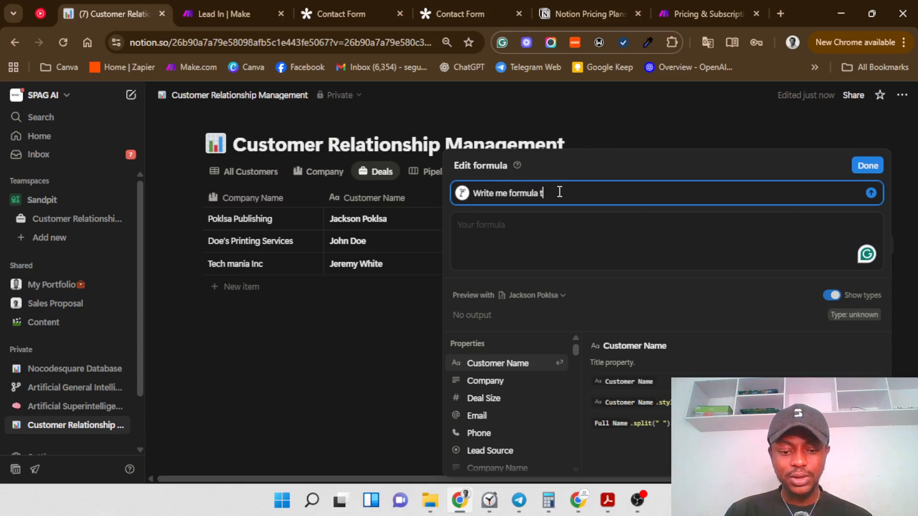
type("hat coac")
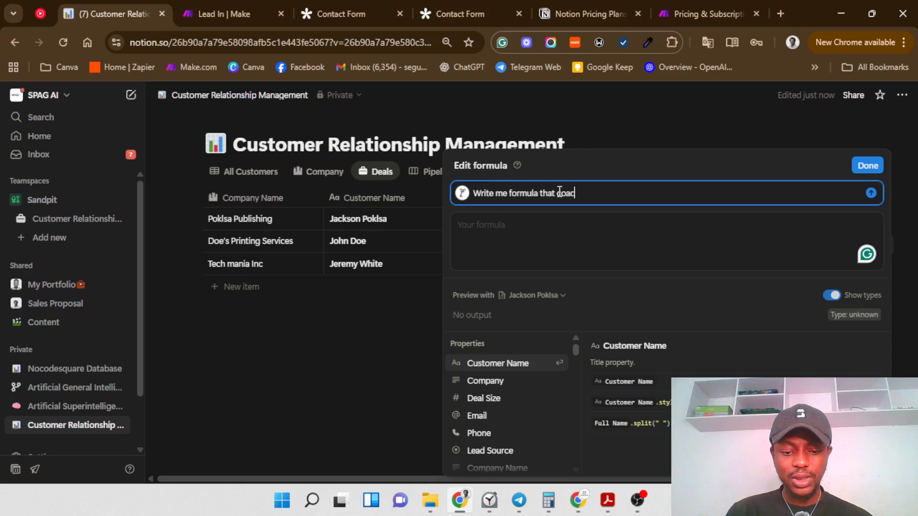
type("tenates ")
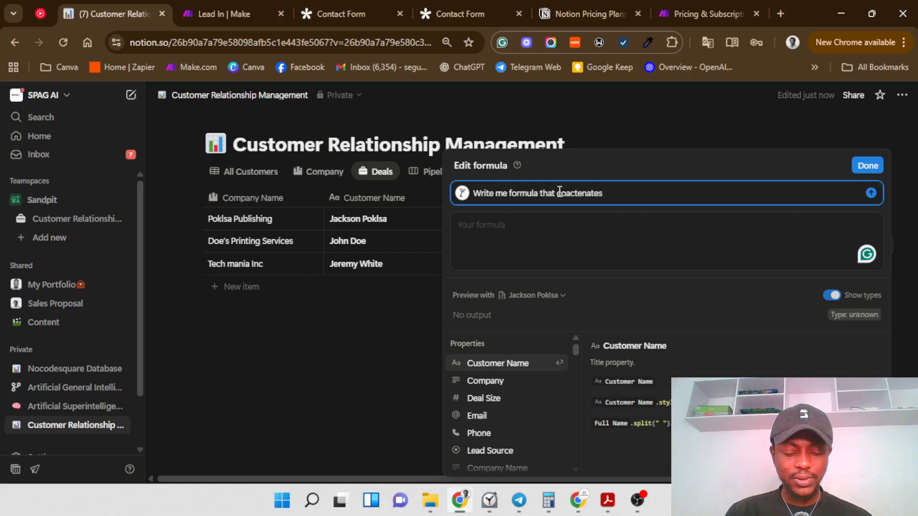
type("the")
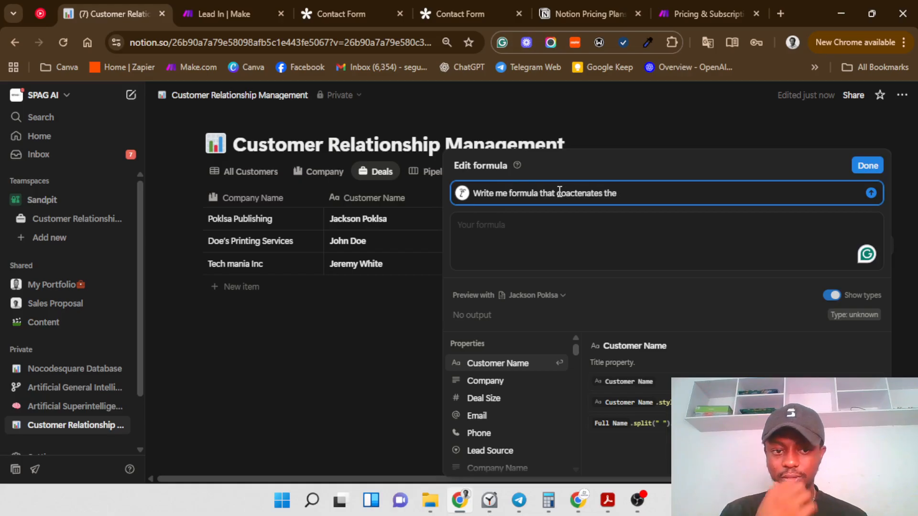
type(" co")
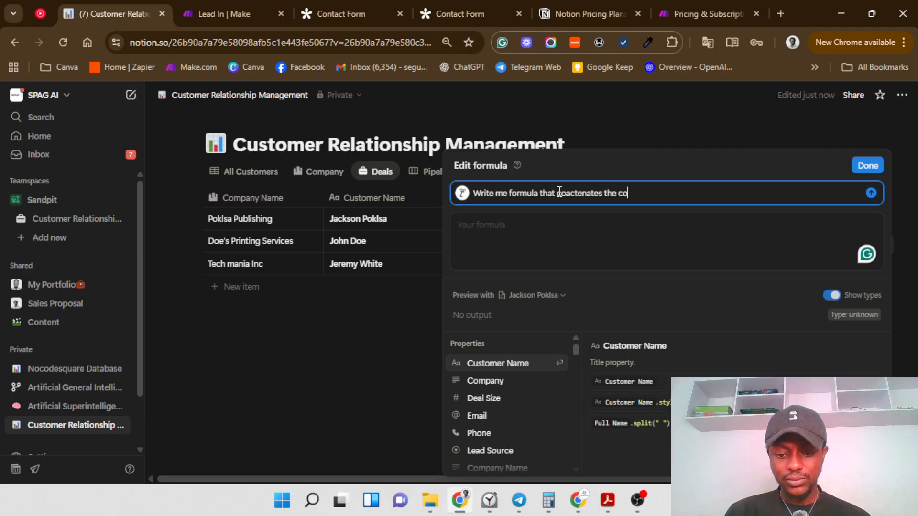
type("mapny")
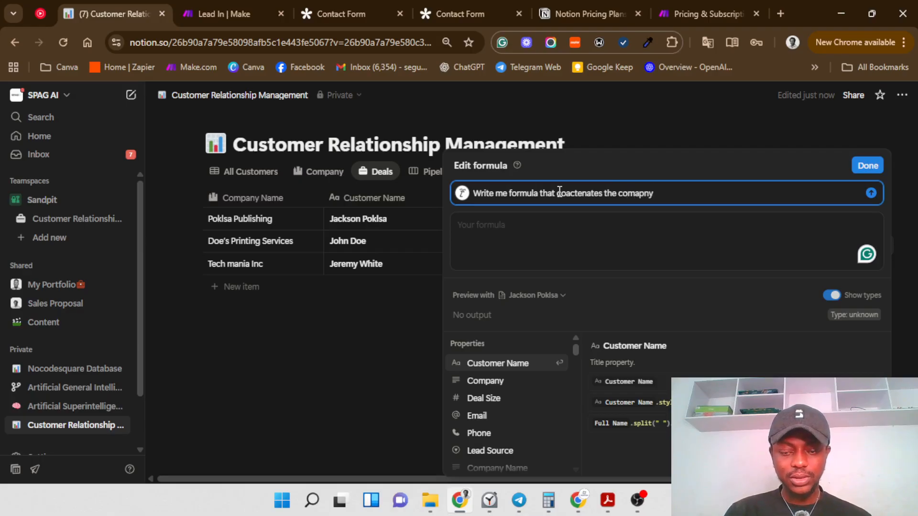
key("BackSpace")
key("BackSpace")
key("BackSpace")
key("BackSpace")
key("BackSpace")
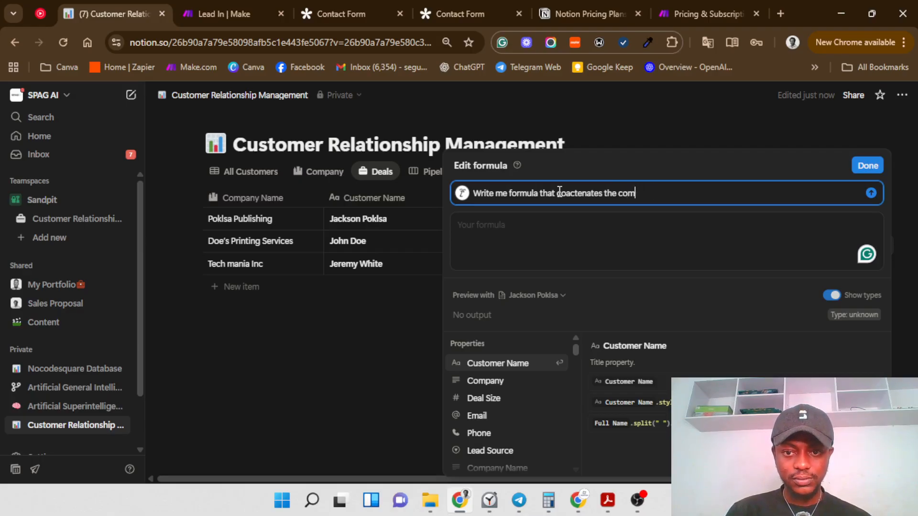
type("panyand")
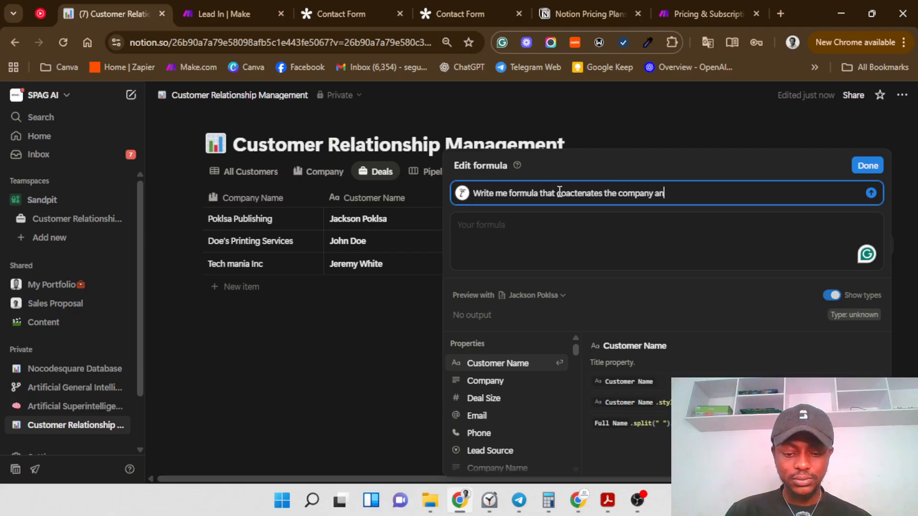
key("BackSpace")
key("BackSpace")
key("BackSpace")
type("name and ")
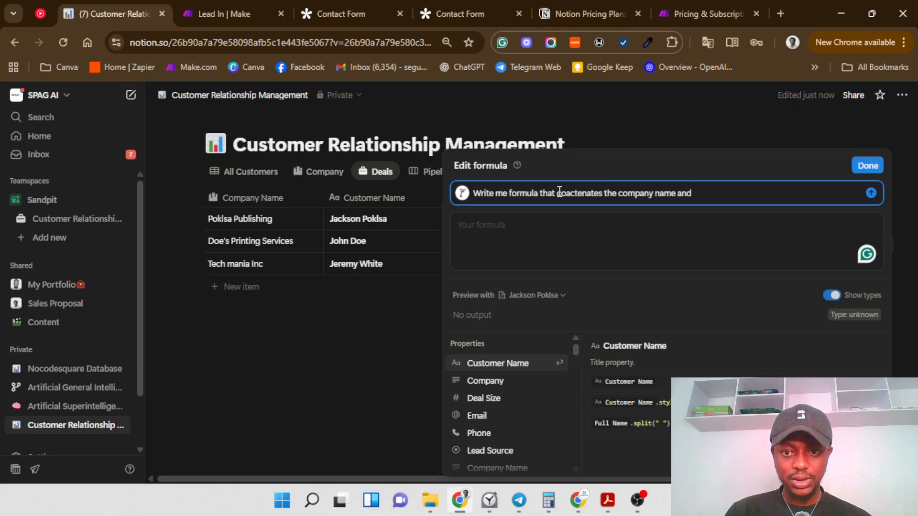
type("the")
type(" cu")
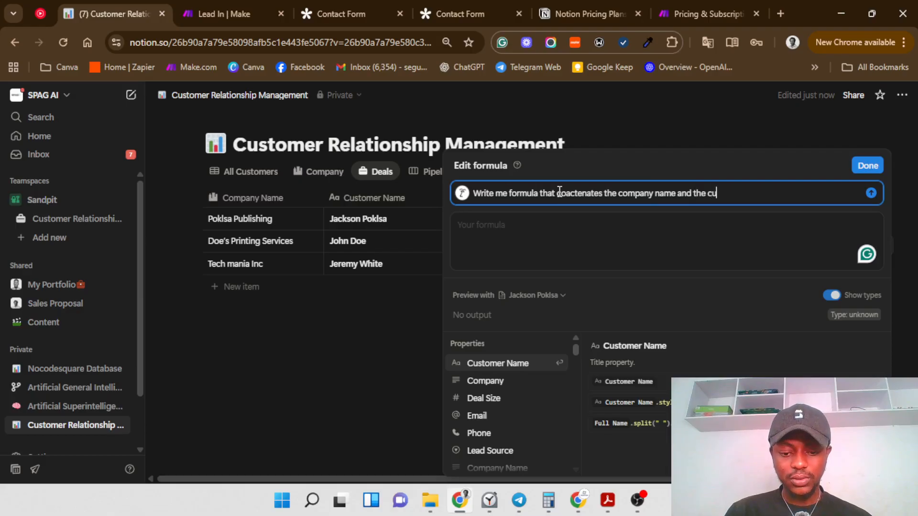
type("stomer")
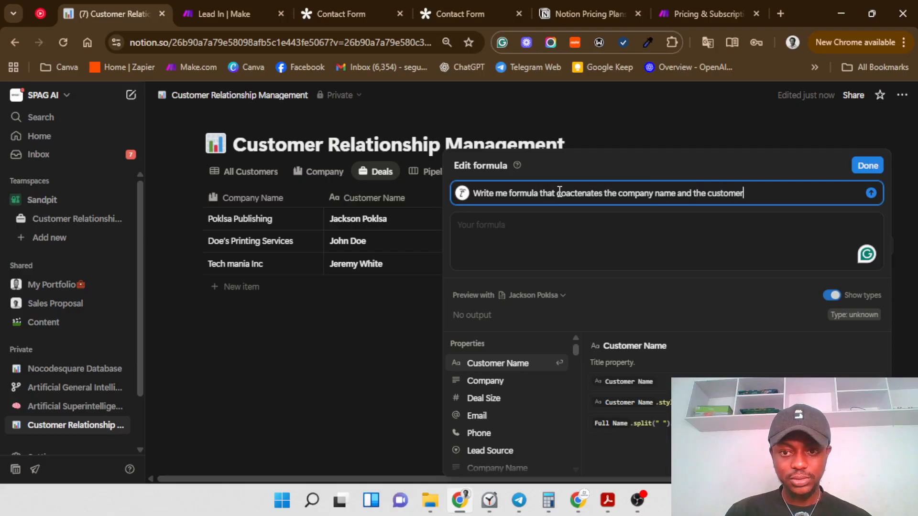
type(" name ")
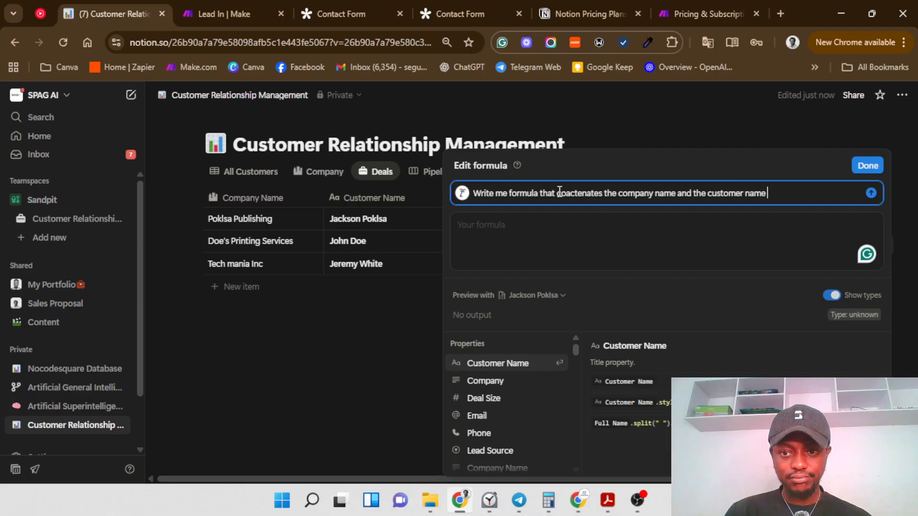
type("w")
key("BackSpace")
type("with ")
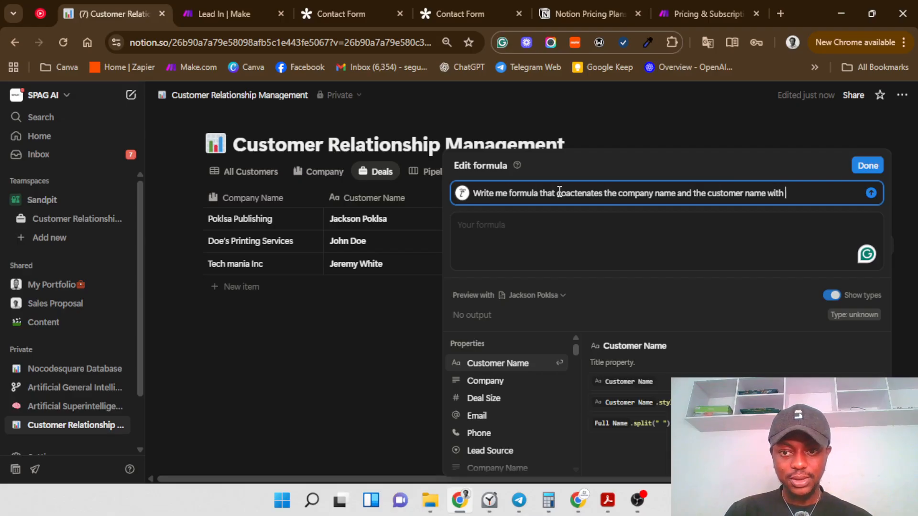
type("an hyphen in")
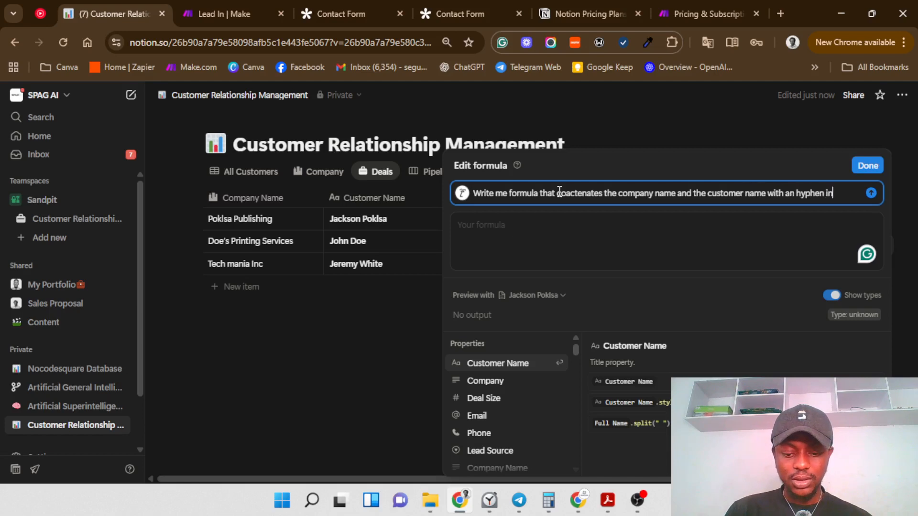
type(" between")
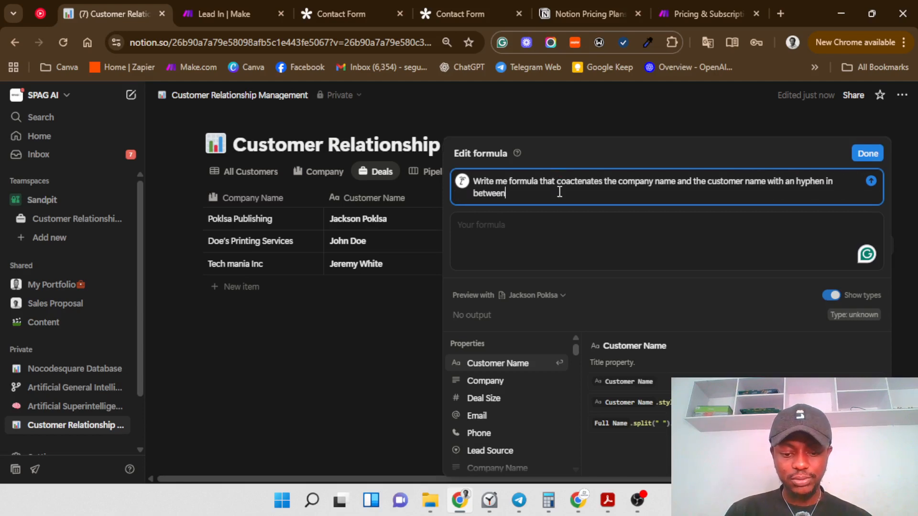
key("Return")
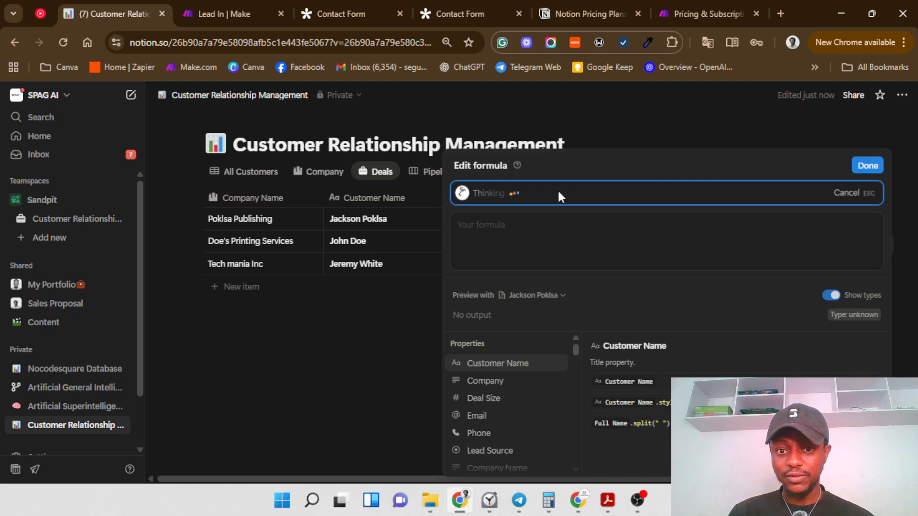
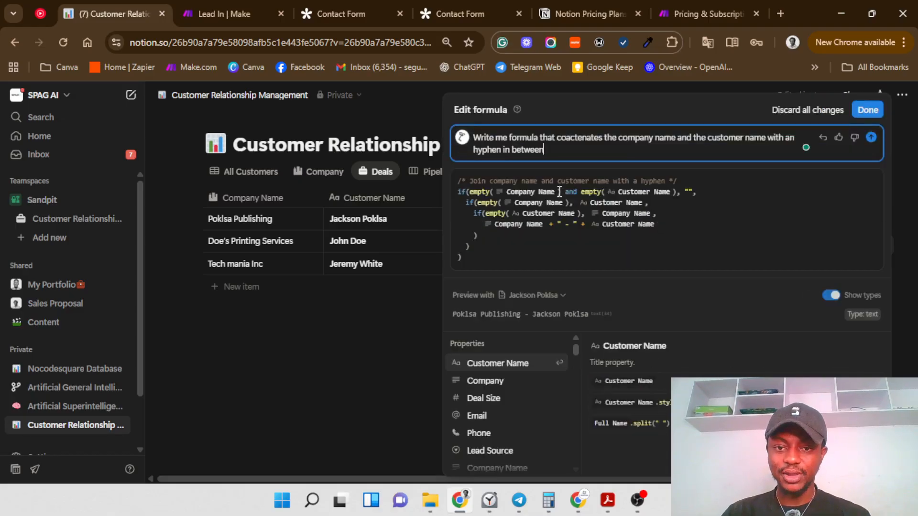
Step: Save the AI-generated formula that joins company name and customer name with a hyphen
left_click(855, 111)
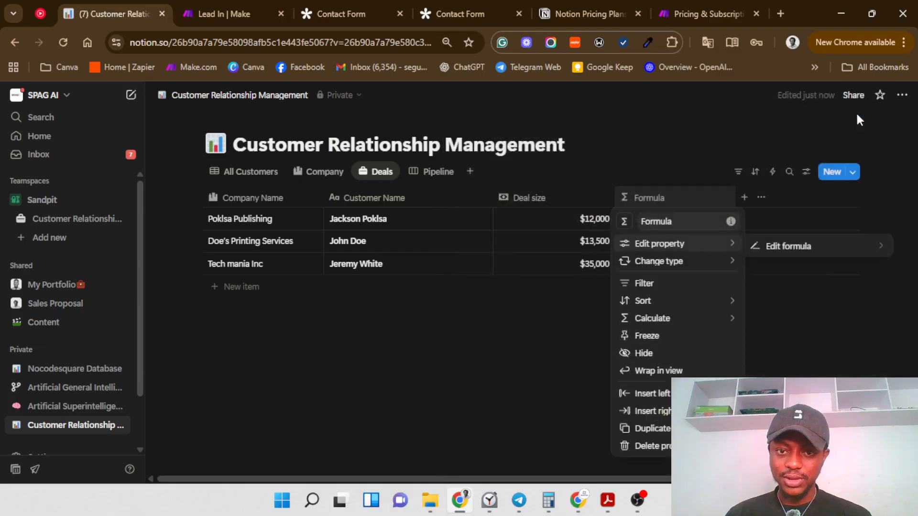
Step: Rename the formula column to 'Deal title' and give it the Aa text icon
left_click(676, 222)
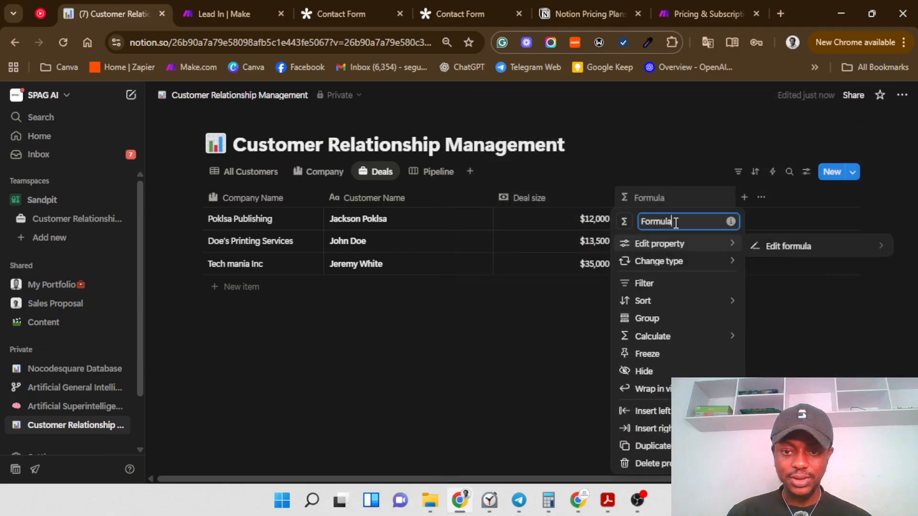
key("ctrl+a")
key("BackSpace")
type("Dea")
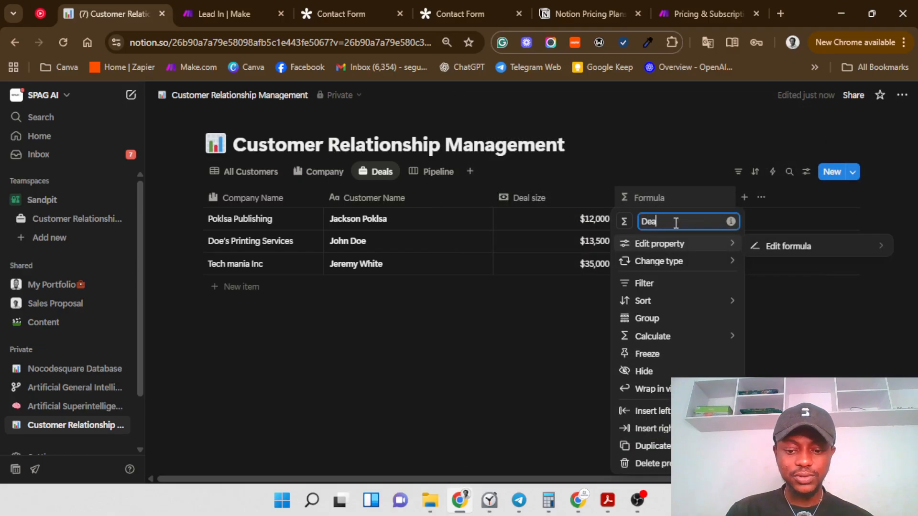
type("l t")
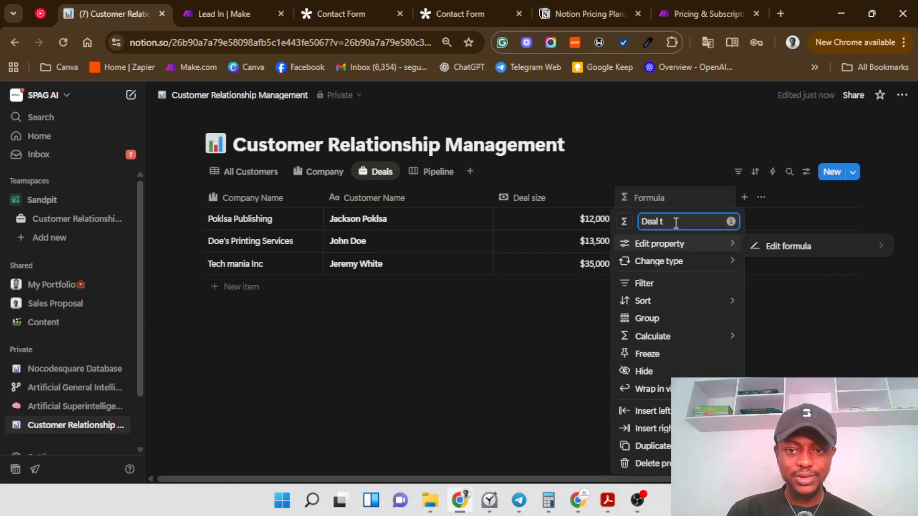
type("it")
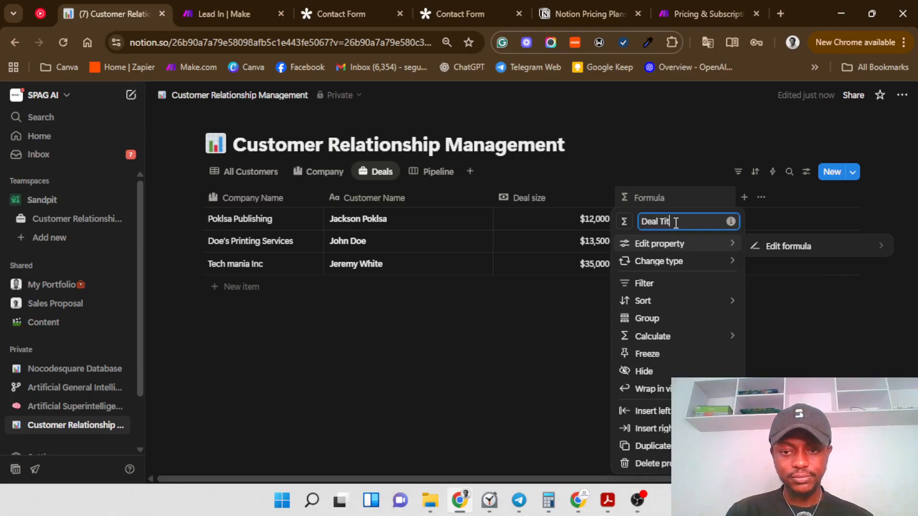
type("le")
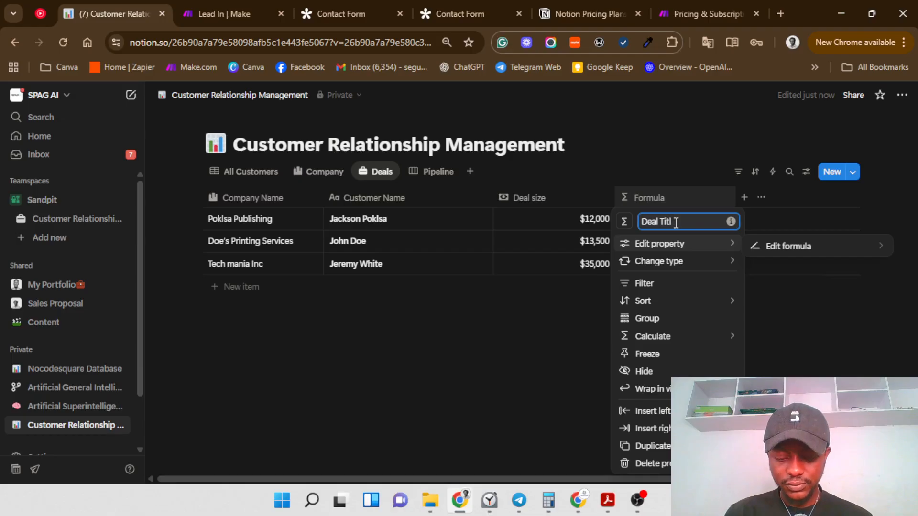
left_click(626, 222)
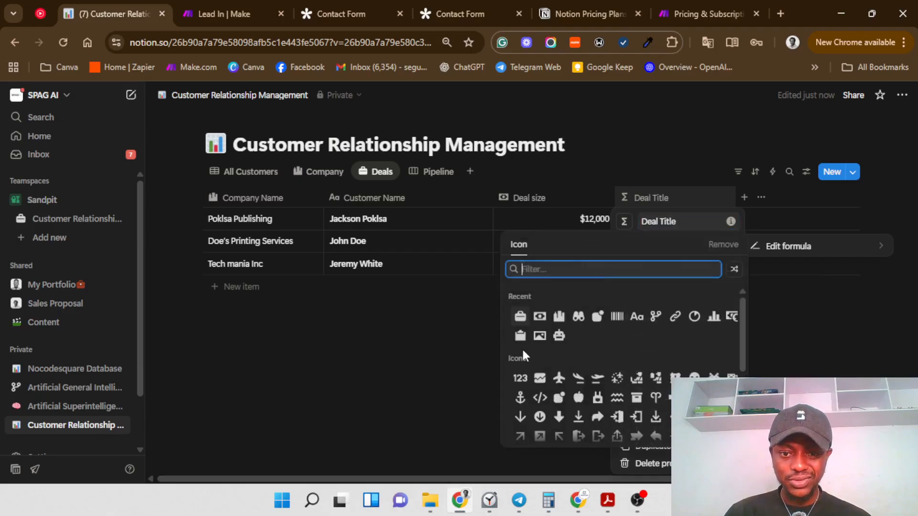
left_click(636, 316)
mouse_move(688, 336)
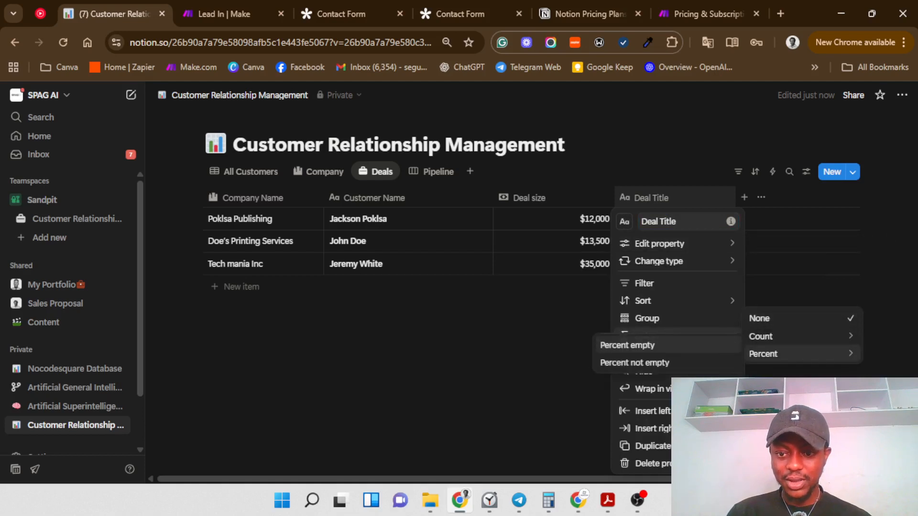
left_click(766, 369)
Step: Move the Deal Title column to the leftmost position and widen it to show full titles
left_click_drag(643, 196, 266, 205)
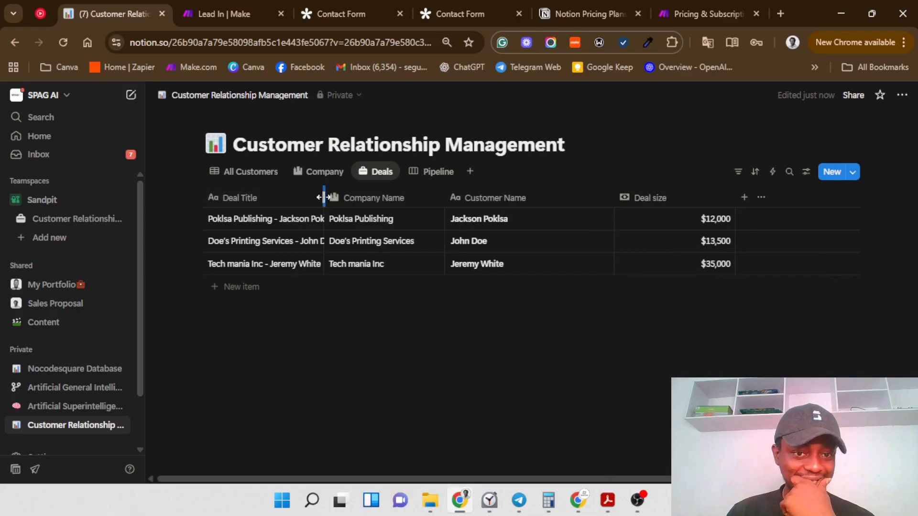
left_click_drag(324, 197, 341, 197)
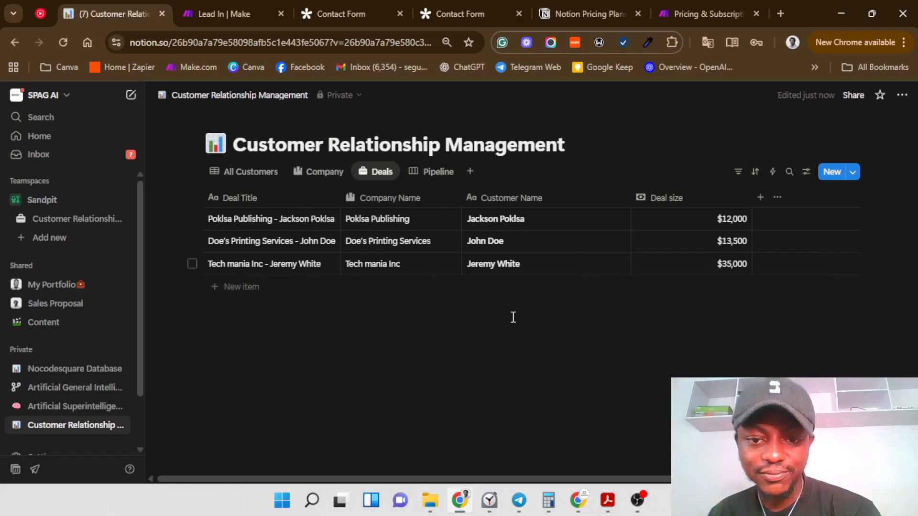
Step: Add a Select property to the Deals table and name it 'Deal stage'
left_click(758, 196)
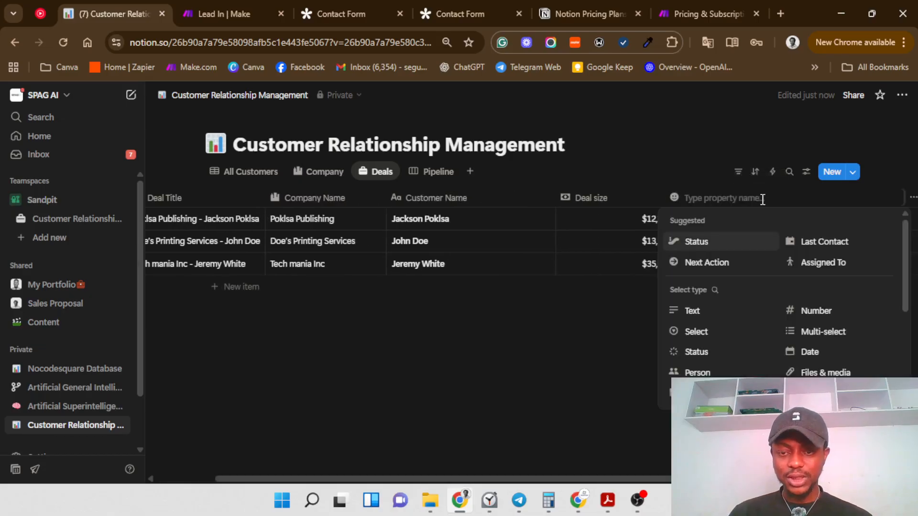
left_click(719, 333)
left_click(713, 196)
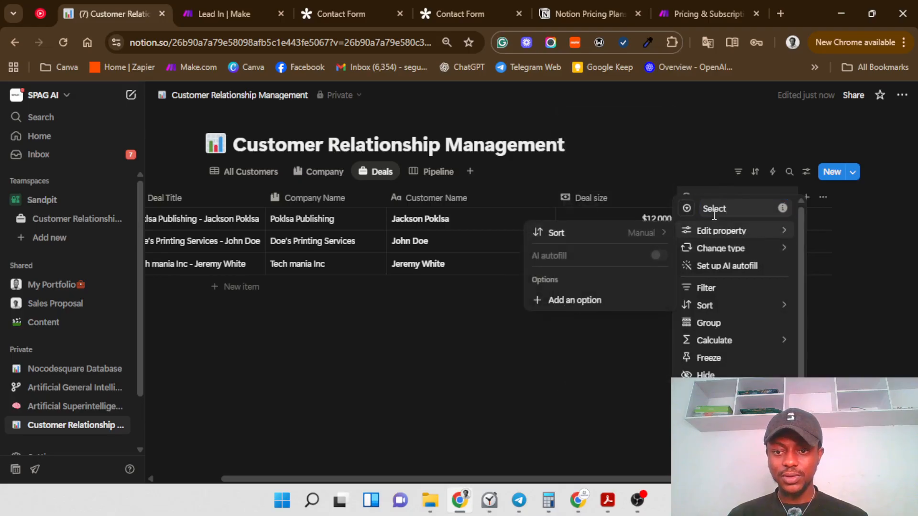
left_click(730, 208)
double_click(730, 208)
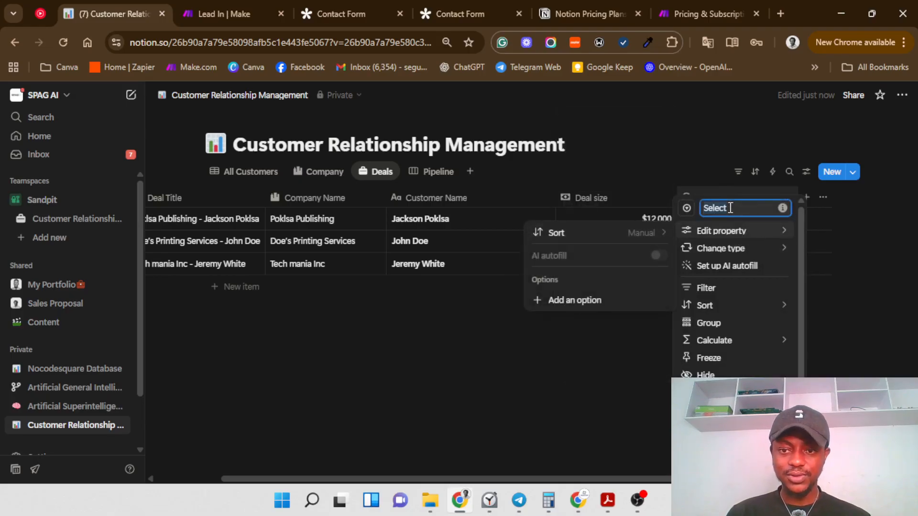
key("BackSpace")
type("Dea")
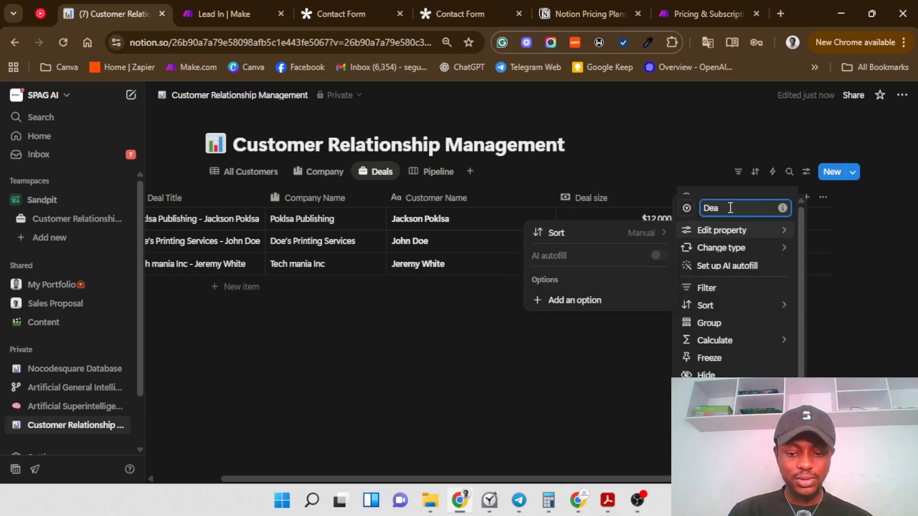
type("l st")
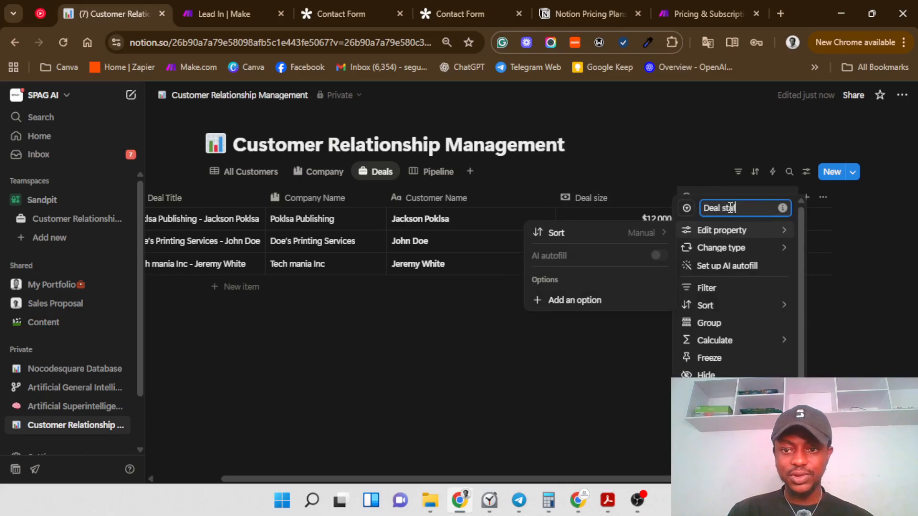
type("age")
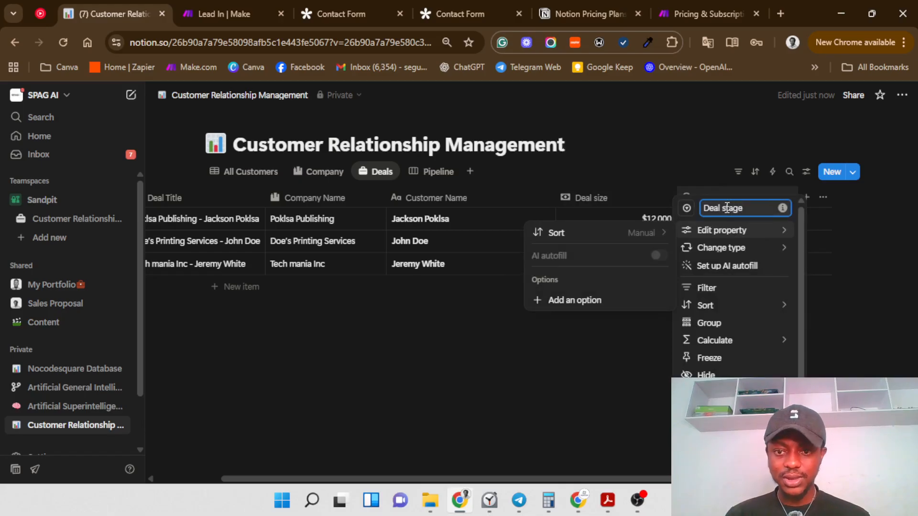
Step: Add Deal stage options Lead In, Meeting Booked, Needs Defined, Proposal Sent and Contract Signed
left_click(685, 225)
left_click(592, 296)
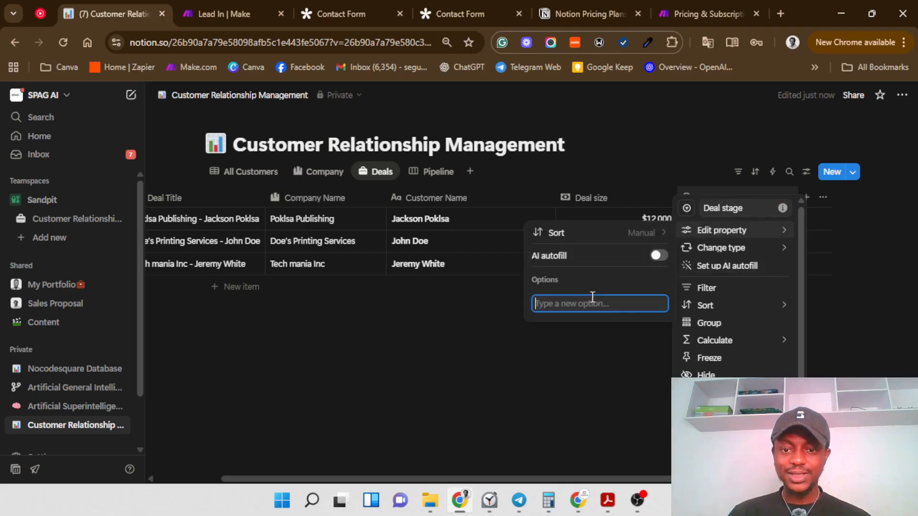
type("Lead In")
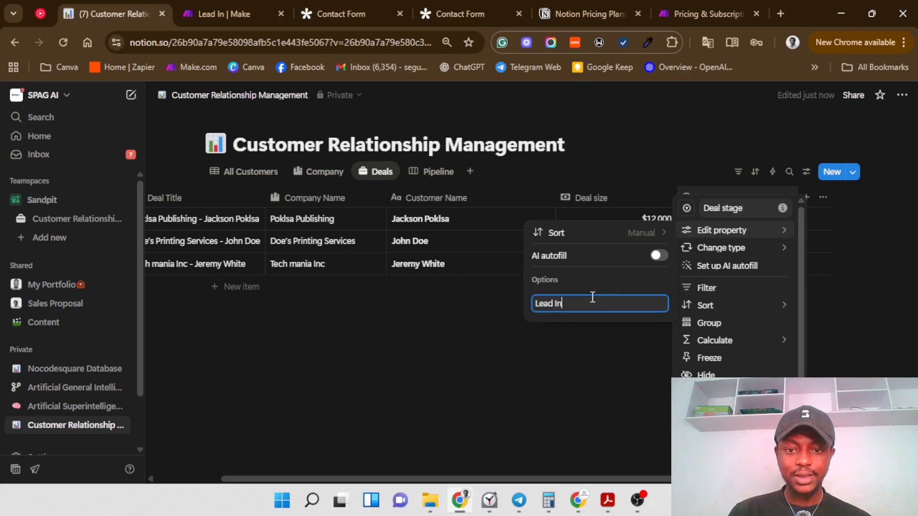
key("Return")
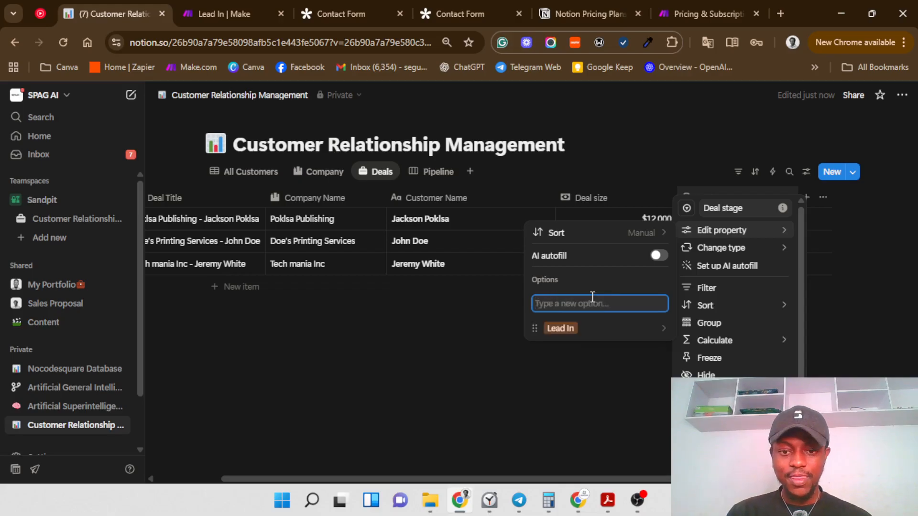
type("Meet")
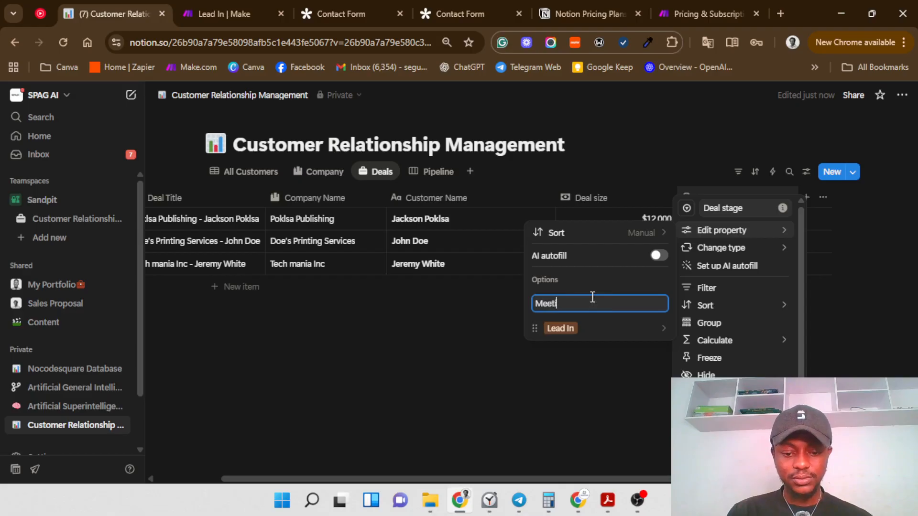
type("ing Boo")
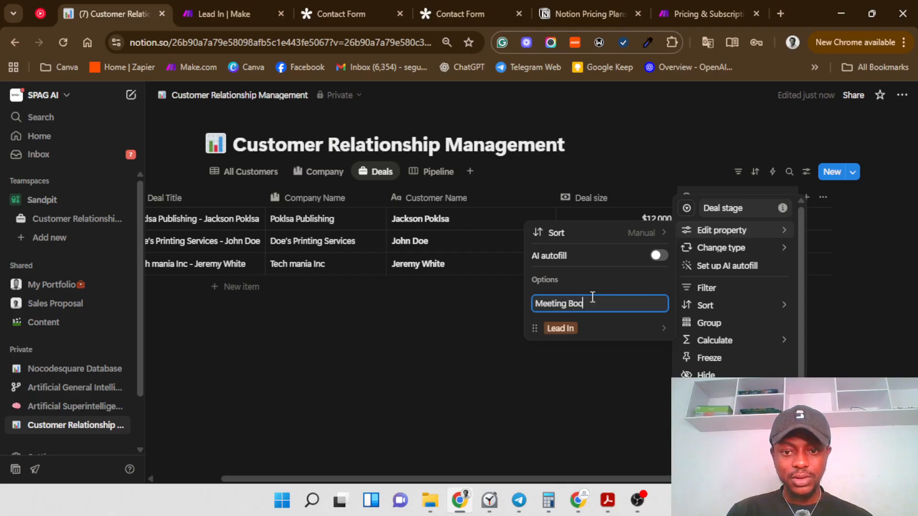
type("ked")
key("Return")
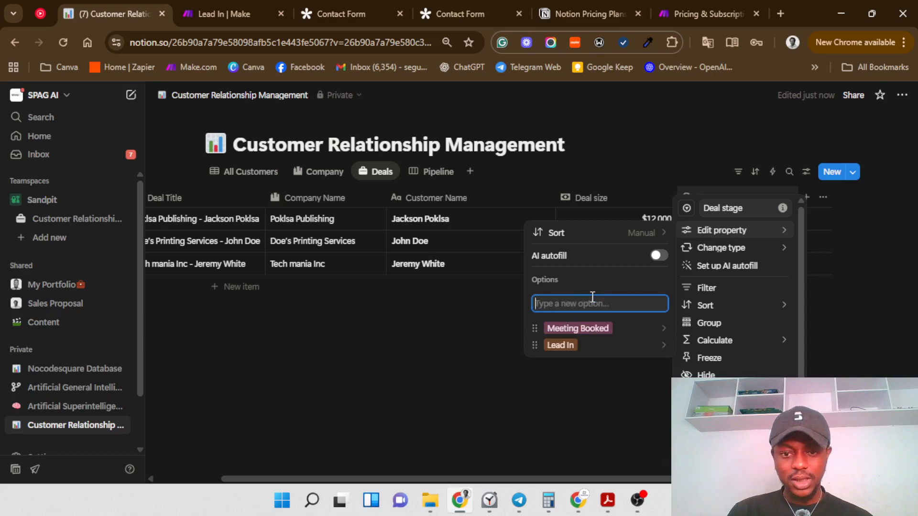
type("Needs ")
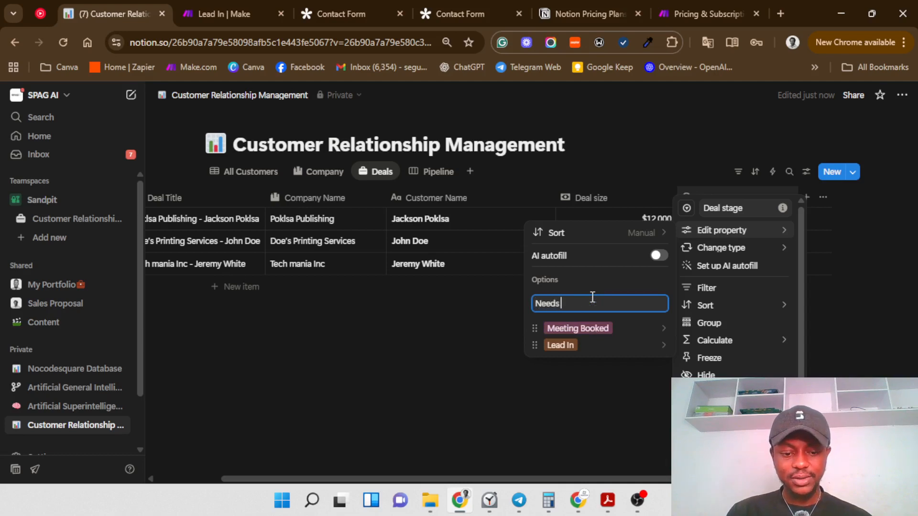
type("Defined")
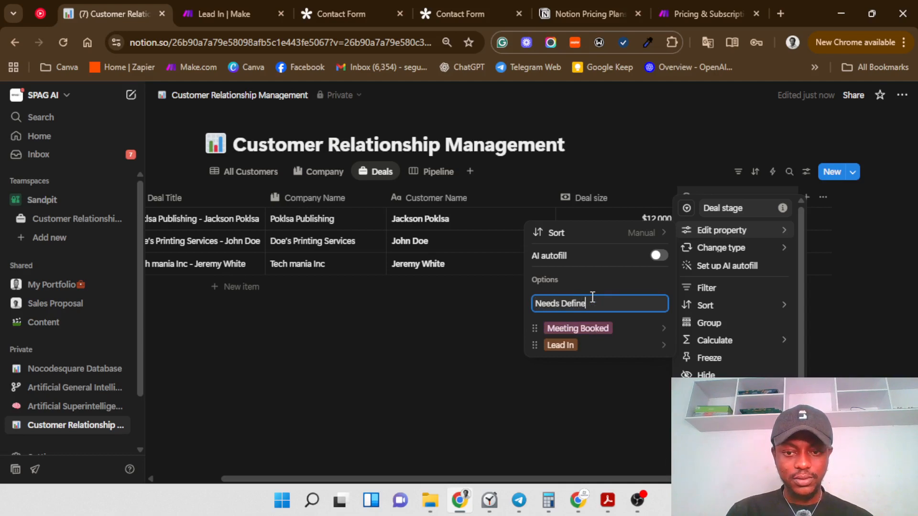
key("Return")
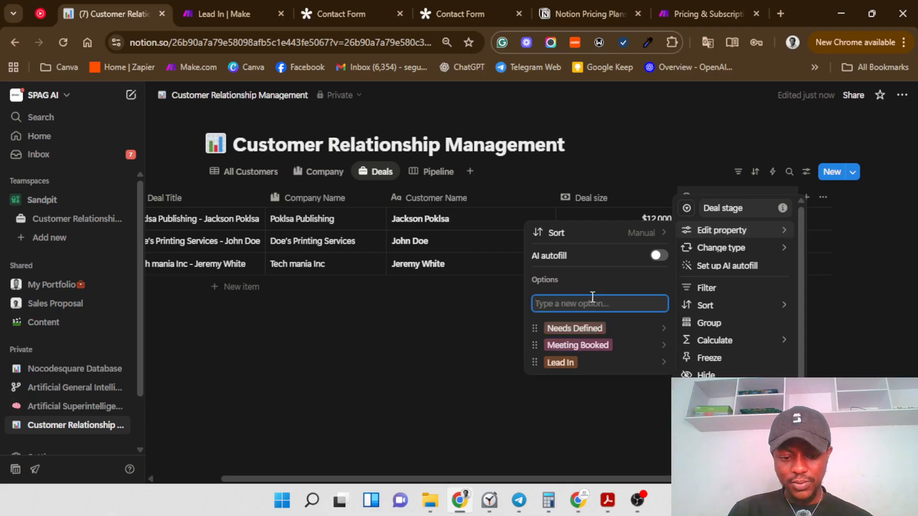
type("Propo")
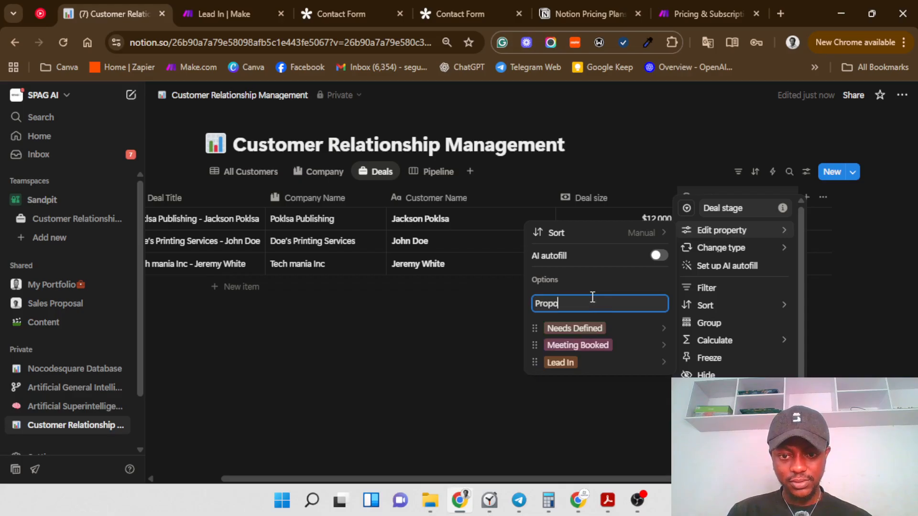
type("sal S")
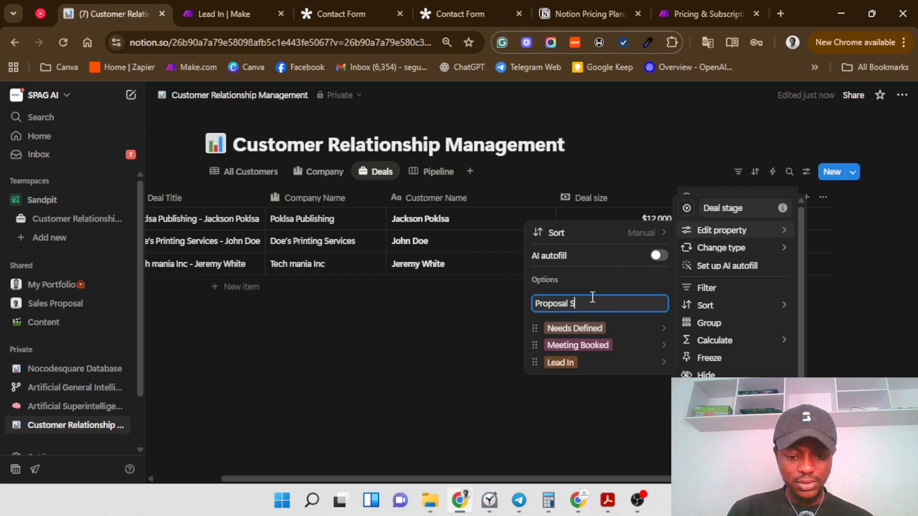
type("ent")
key("Return")
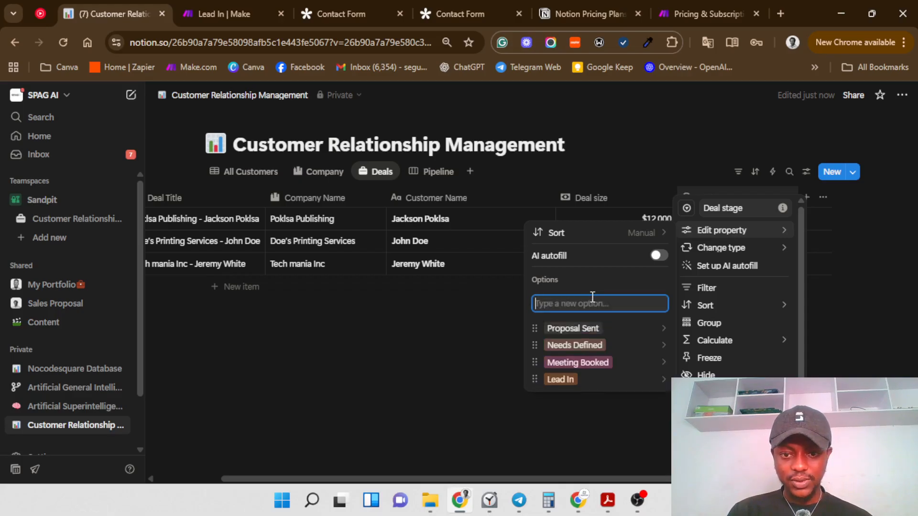
type("Contract")
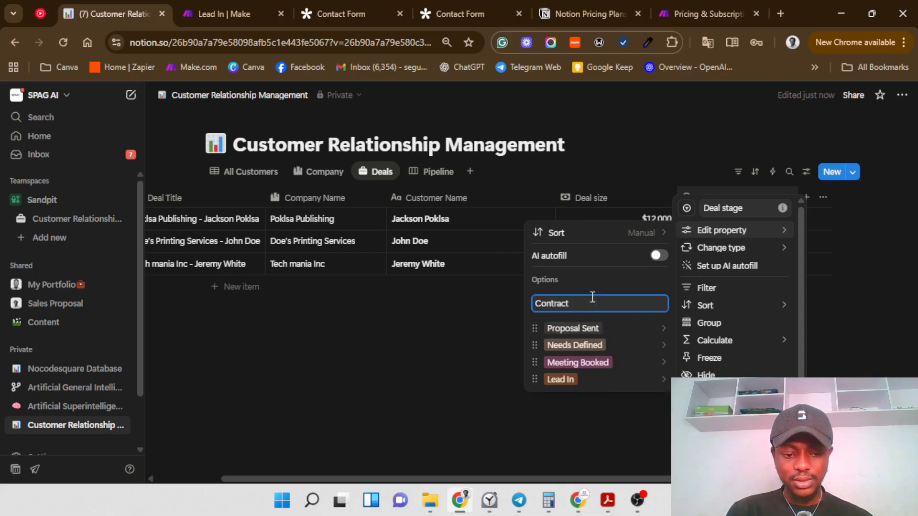
type(" Sig")
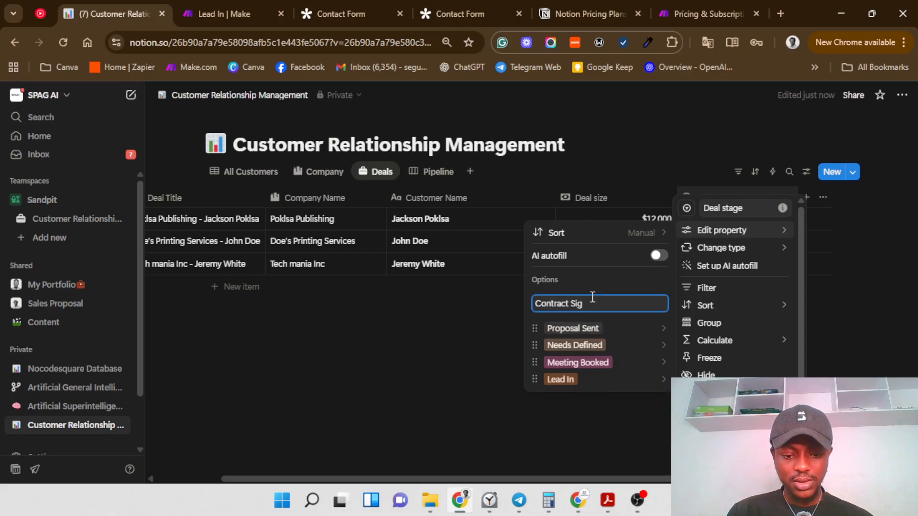
type("ned")
key("Return")
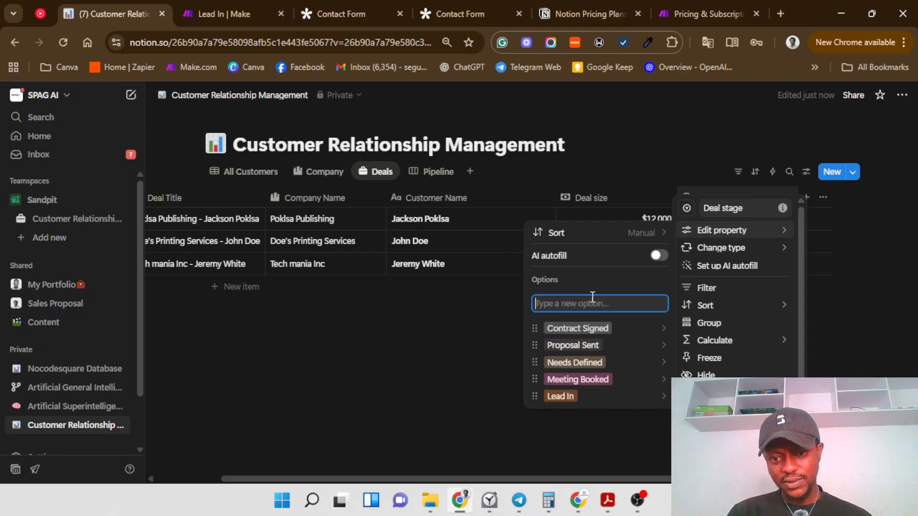
Step: Add Won, Lost and Archived as further Deal stage options
type("Won")
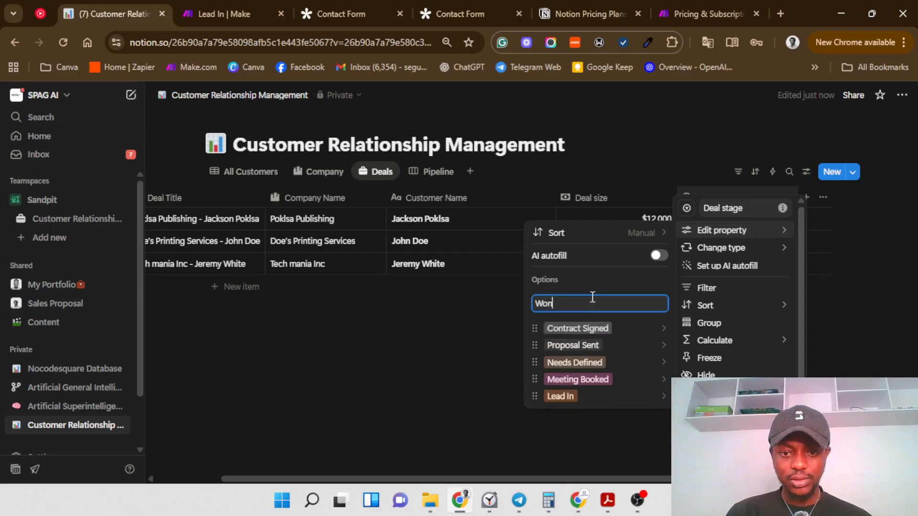
key("Return")
type("Lost")
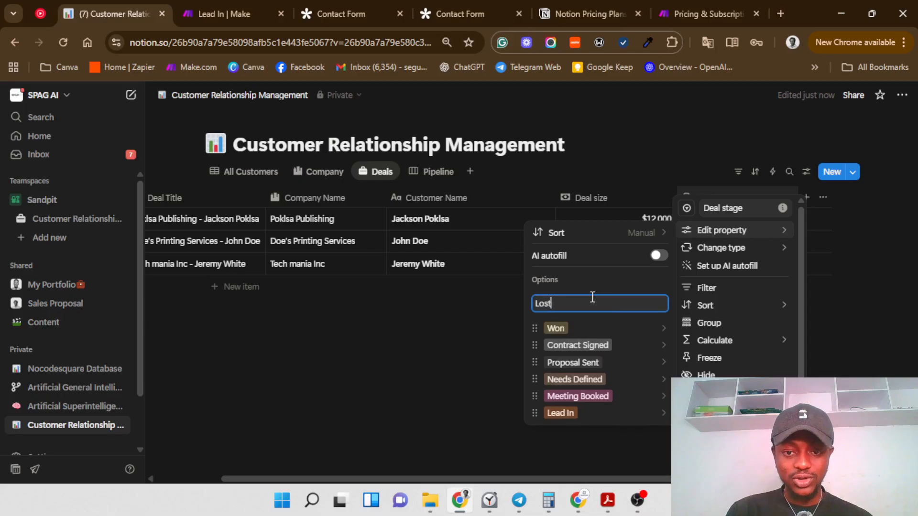
key("Return")
type("a")
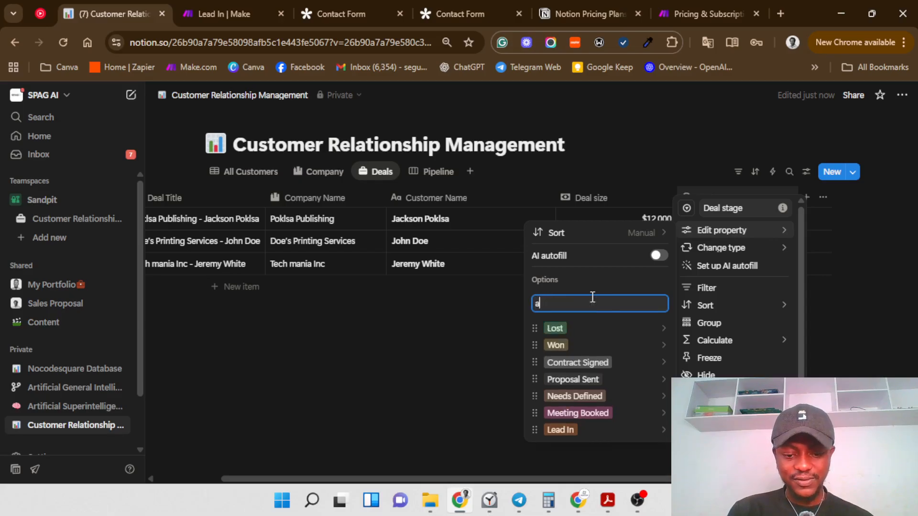
key("BackSpace")
type("A")
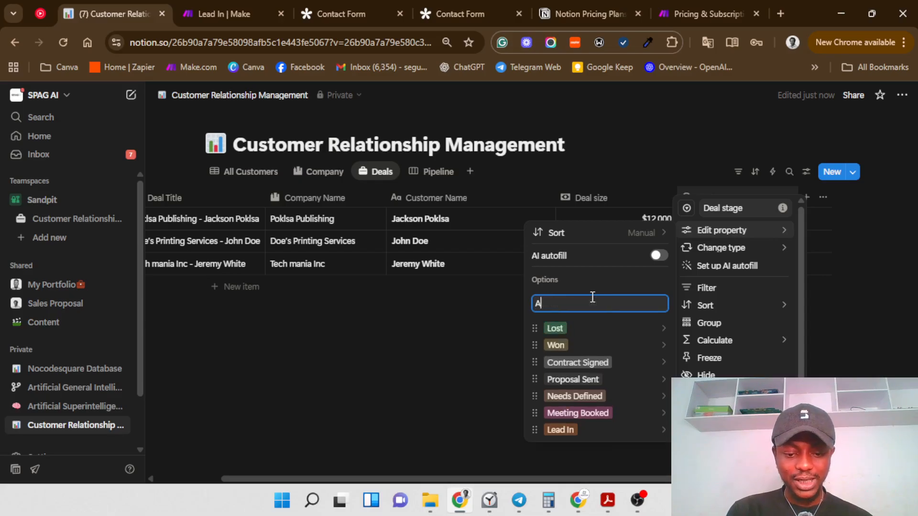
type("rchived")
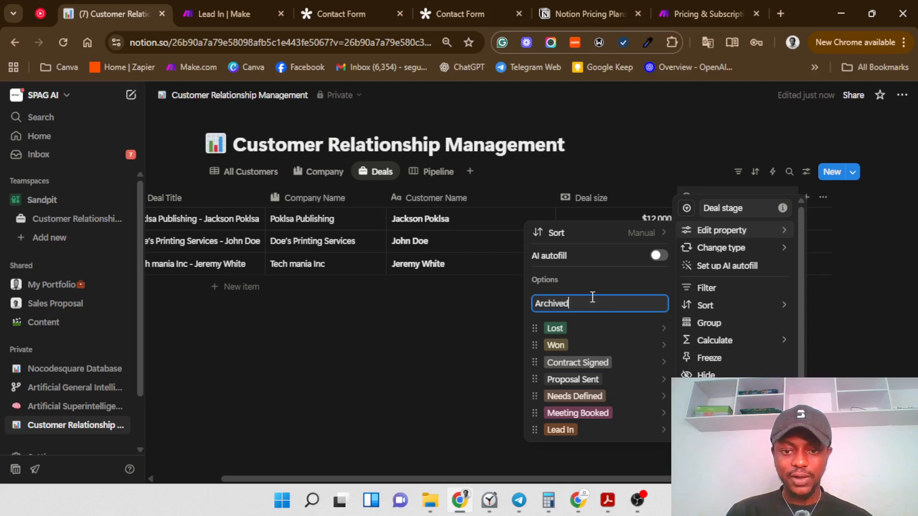
key("Return")
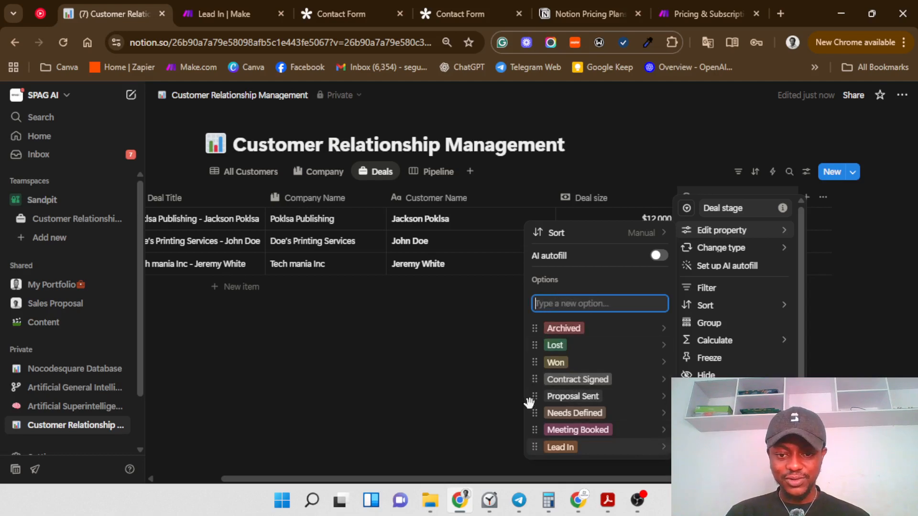
Step: Reorder the stages from Lead In through Contract Signed, Won, Lost, then Archived
left_click_drag(529, 403, 528, 279)
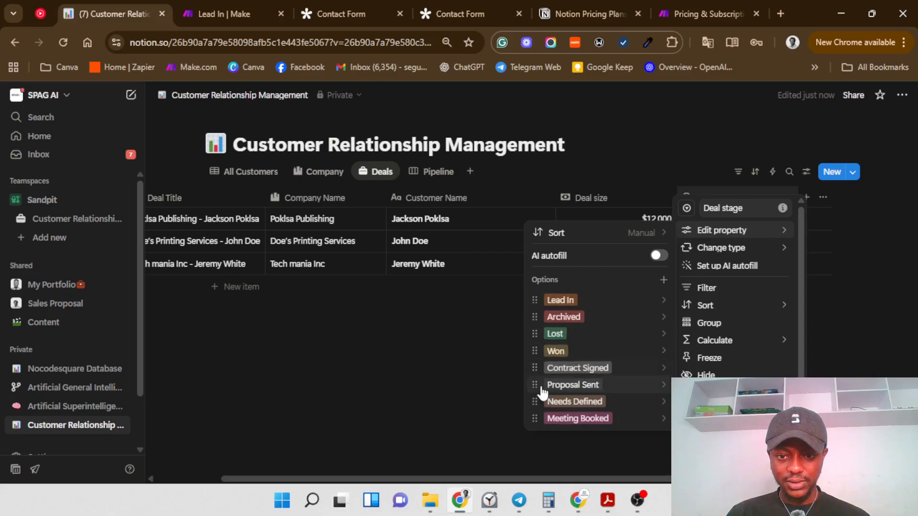
left_click_drag(535, 418, 535, 316)
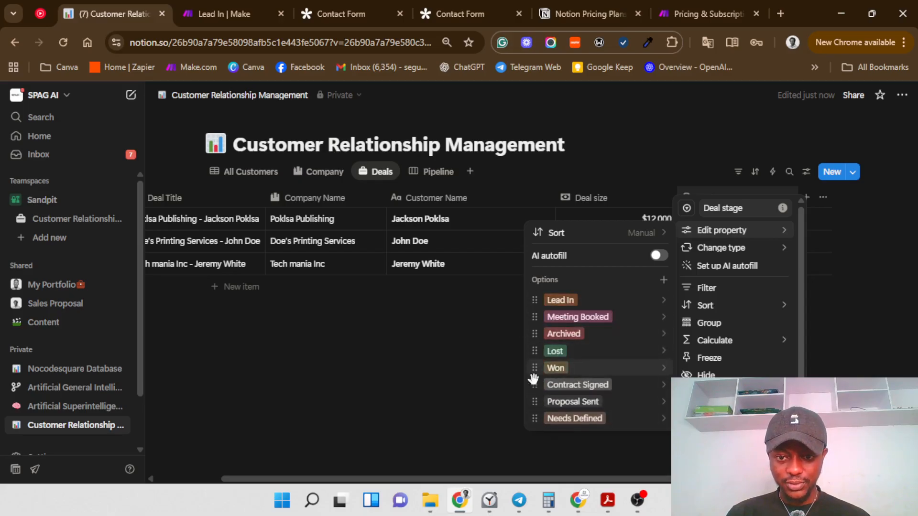
left_click_drag(534, 419, 532, 334)
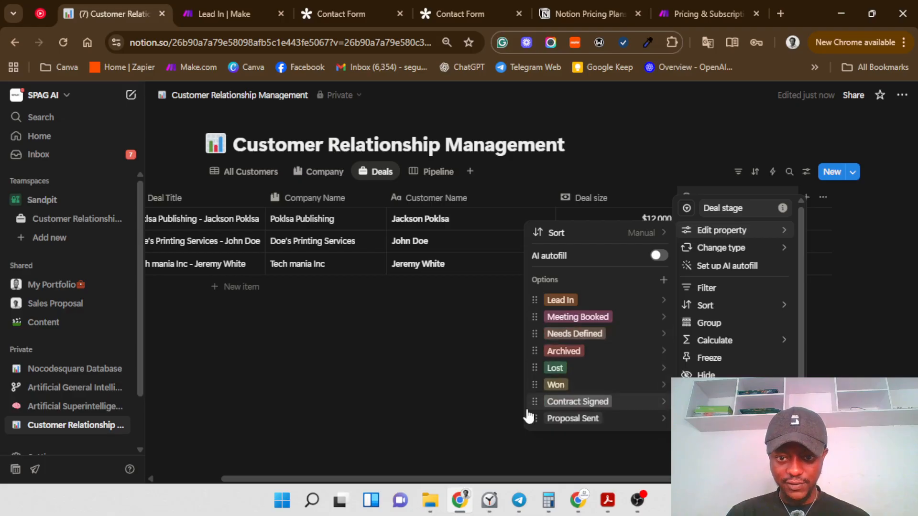
left_click_drag(529, 408, 529, 351)
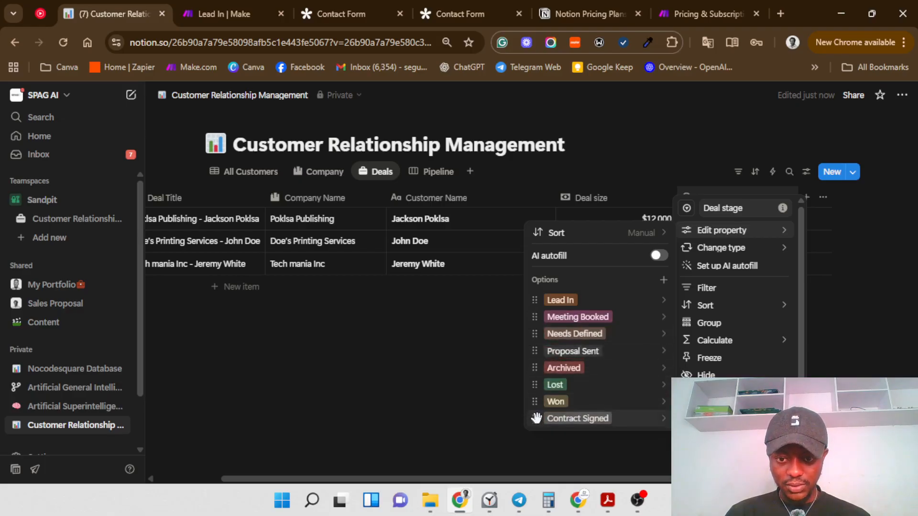
left_click_drag(536, 418, 535, 369)
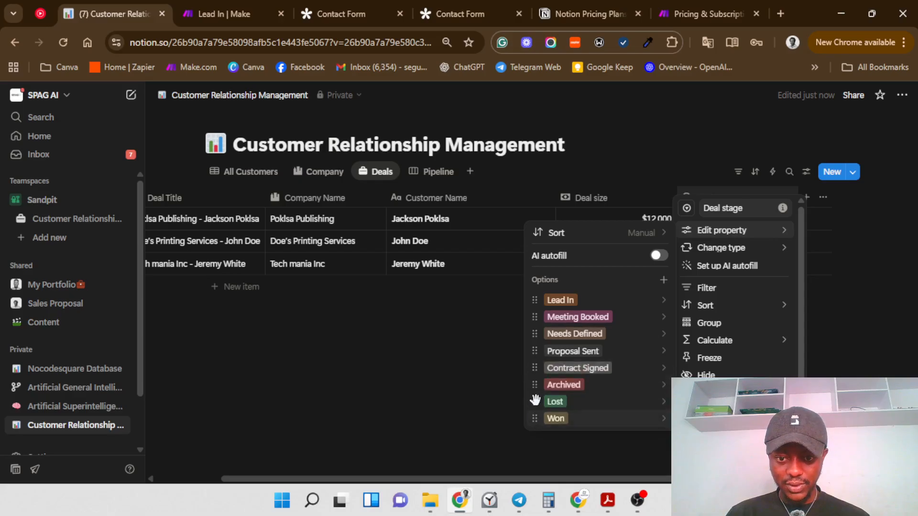
left_click_drag(535, 417, 534, 384)
mouse_move(534, 418)
left_mouse_down()
mouse_move(532, 386)
mouse_move(529, 403)
left_mouse_up()
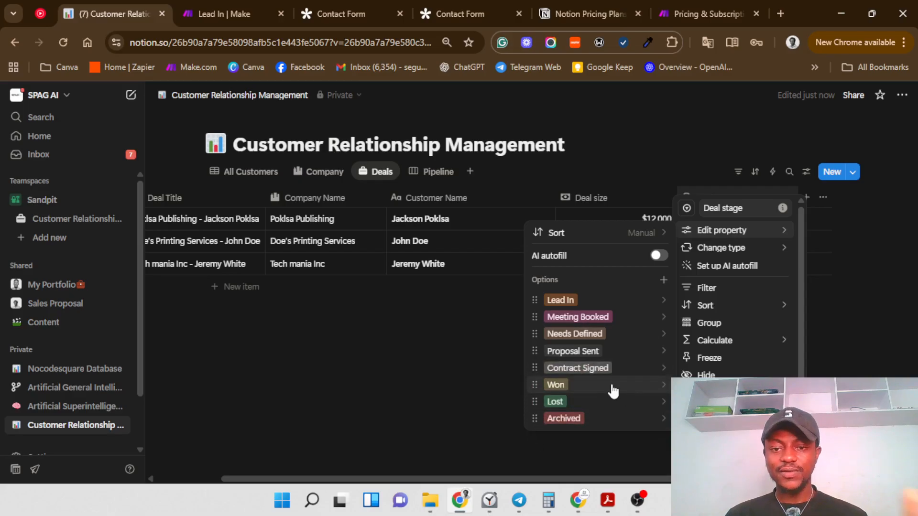
Step: Set the three deals' stages to Lead In, Needs Defined and Proposal Sent
left_click(464, 363)
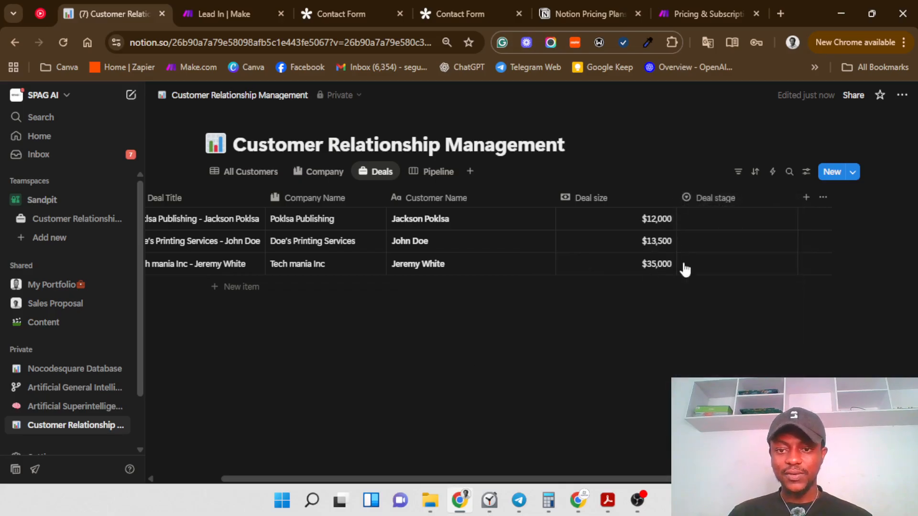
left_click(723, 221)
left_click(713, 261)
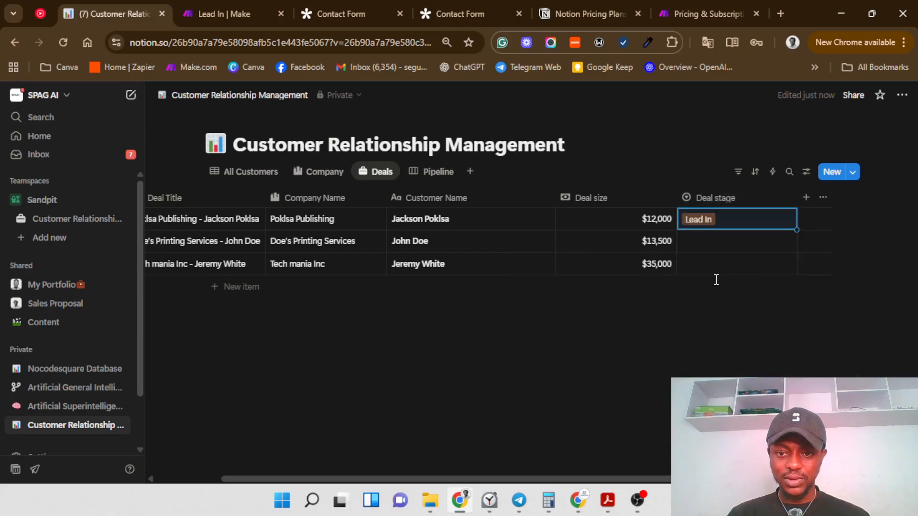
left_click(702, 242)
left_click(707, 313)
left_click(712, 270)
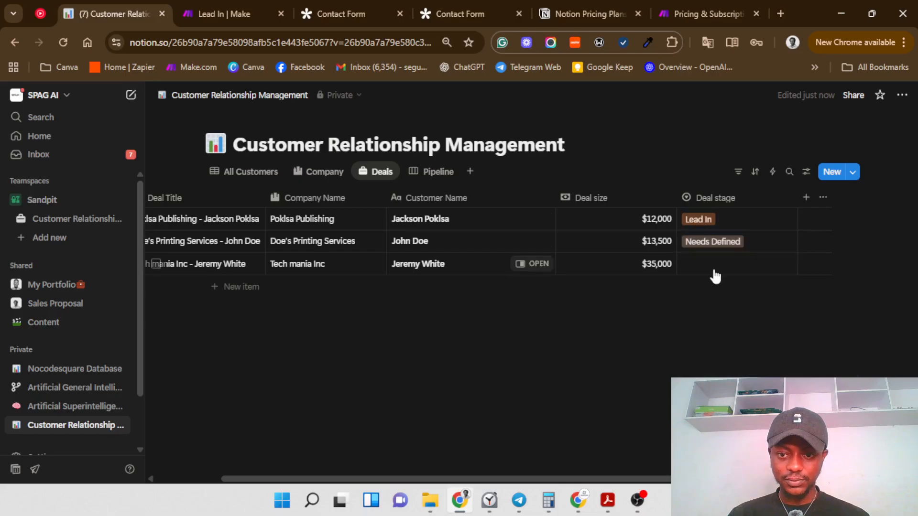
left_click(719, 355)
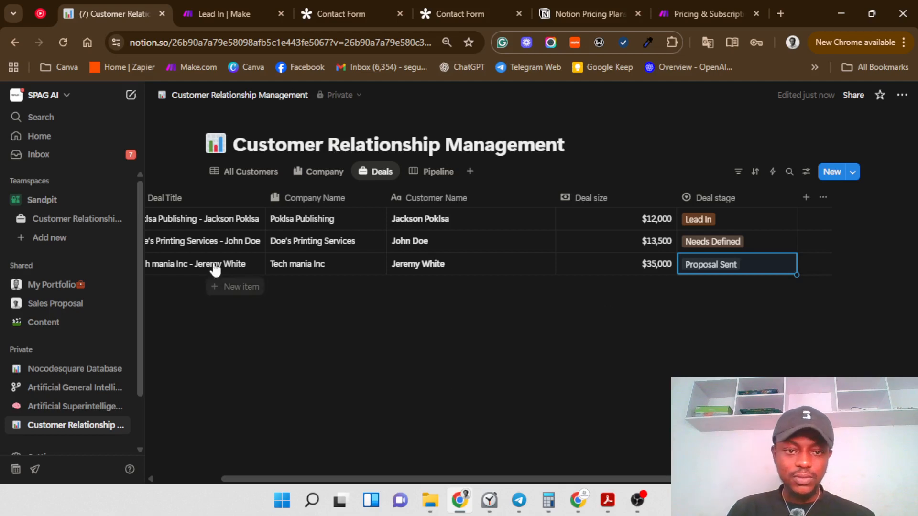
left_click(249, 171)
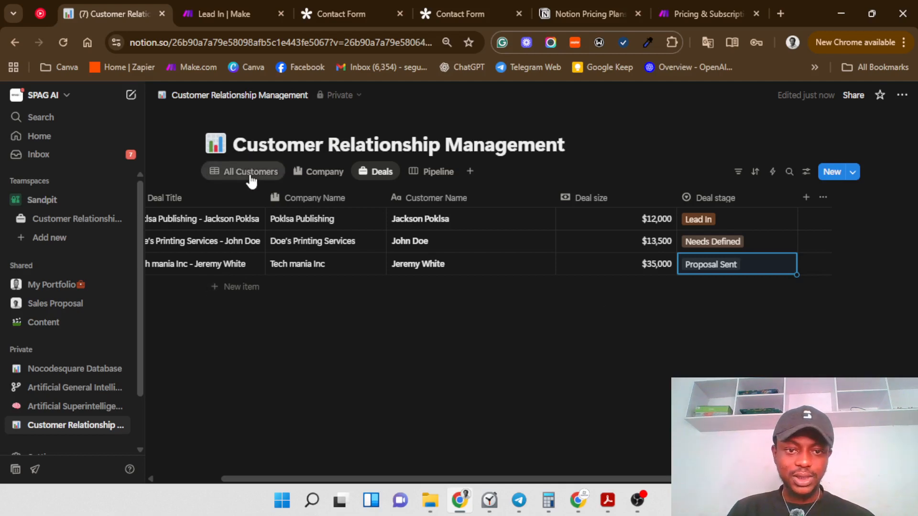
Step: Add a fourth customer with their full name and a phone number copied from the third customer
left_click(244, 287)
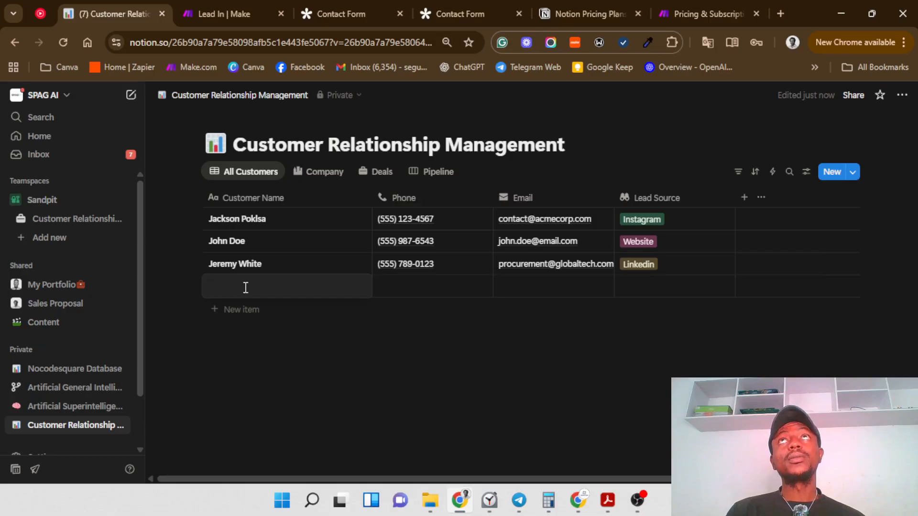
type("Mar")
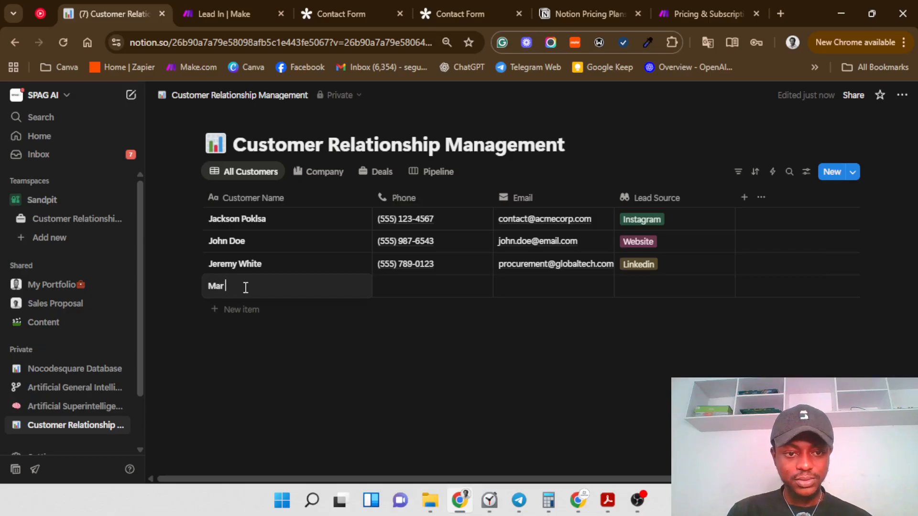
type("ti")
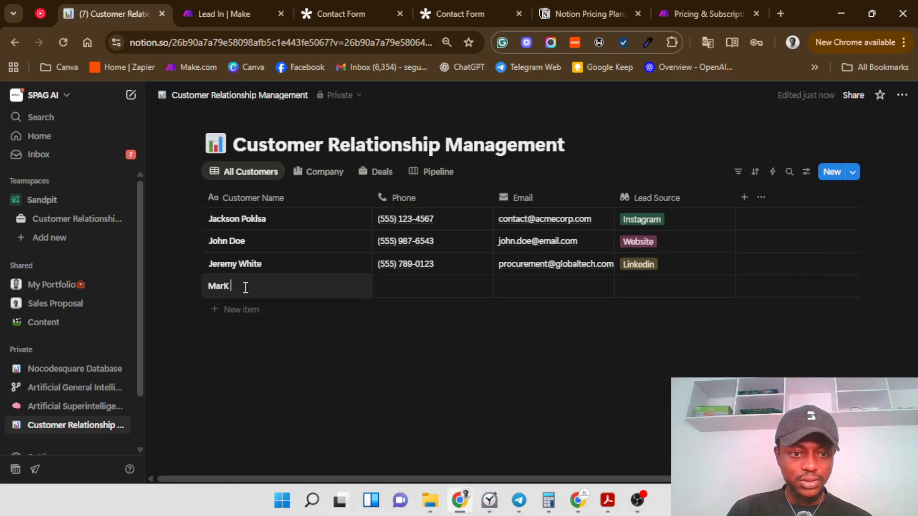
key("BackSpace")
key("BackSpace")
type("k Z")
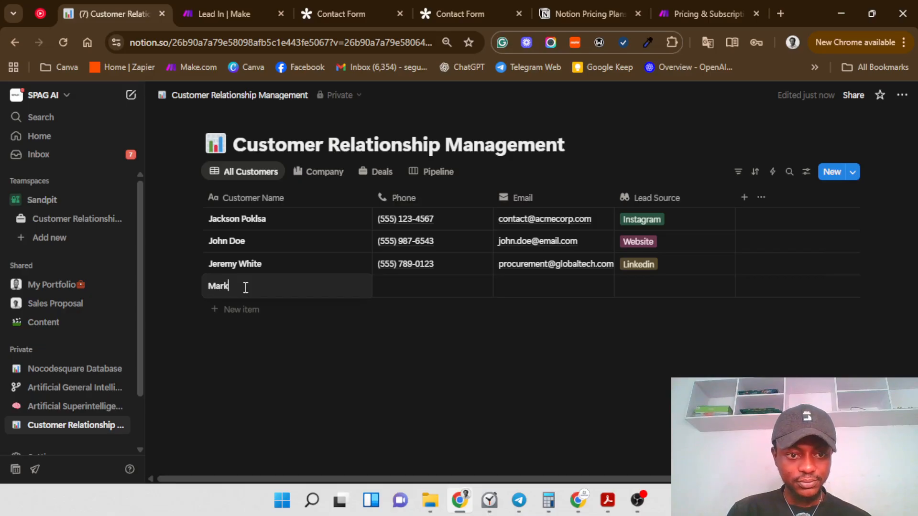
type("u")
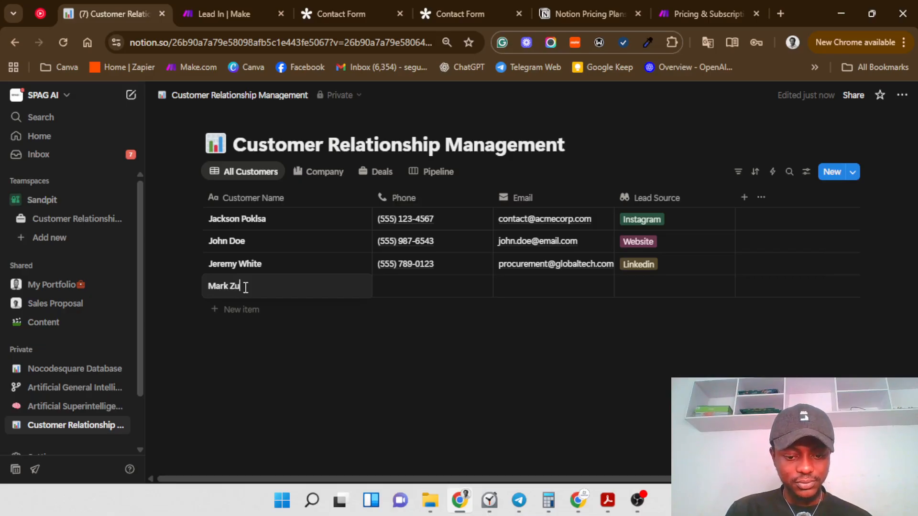
type("ckerberg")
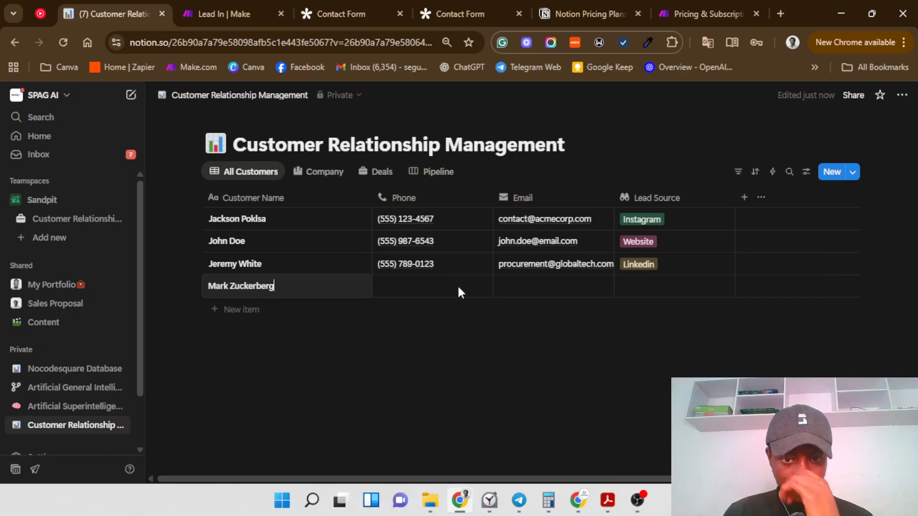
left_click(446, 263)
key("ctrl+a")
key("ctrl+c")
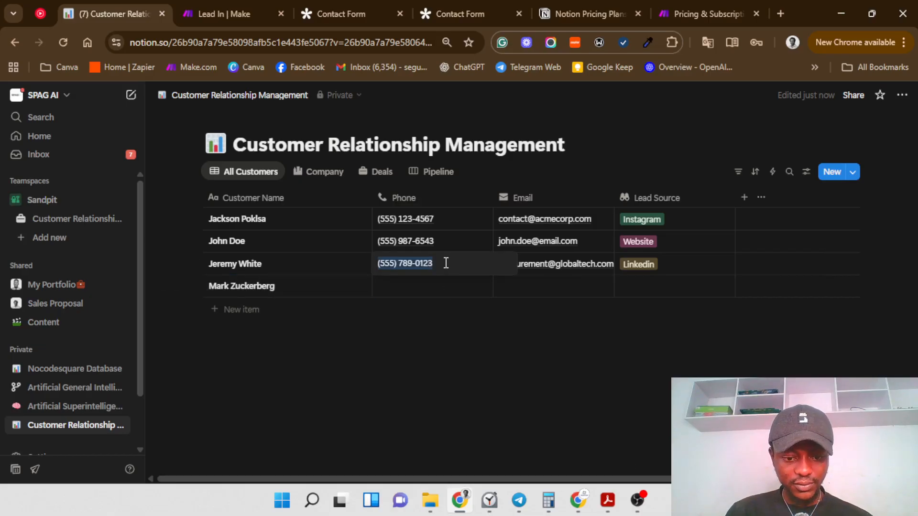
left_click(419, 285)
key("ctrl+v")
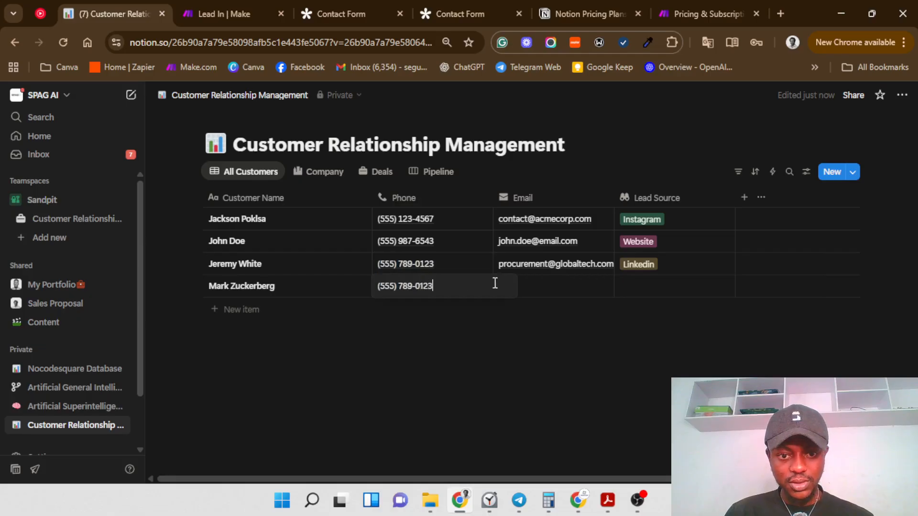
key("Escape")
Step: Enter the new customer's e-mail address and set their lead source to Website
left_click(526, 290)
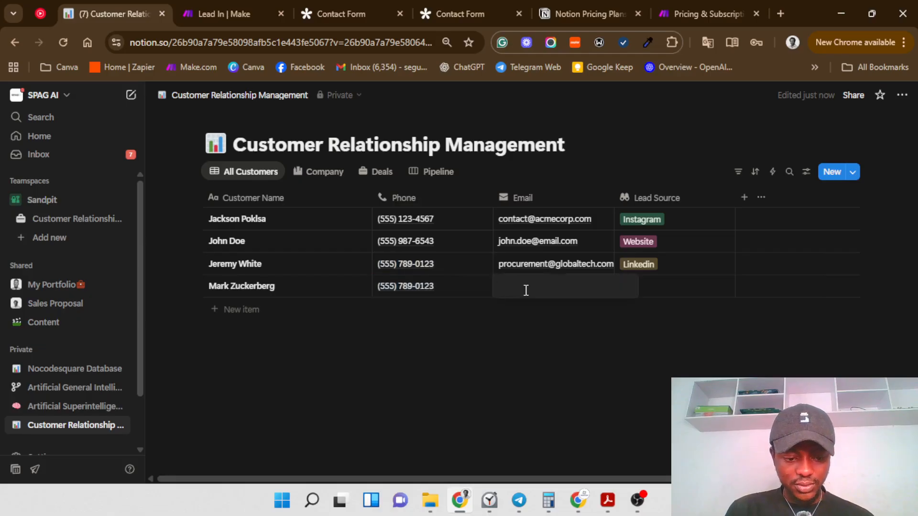
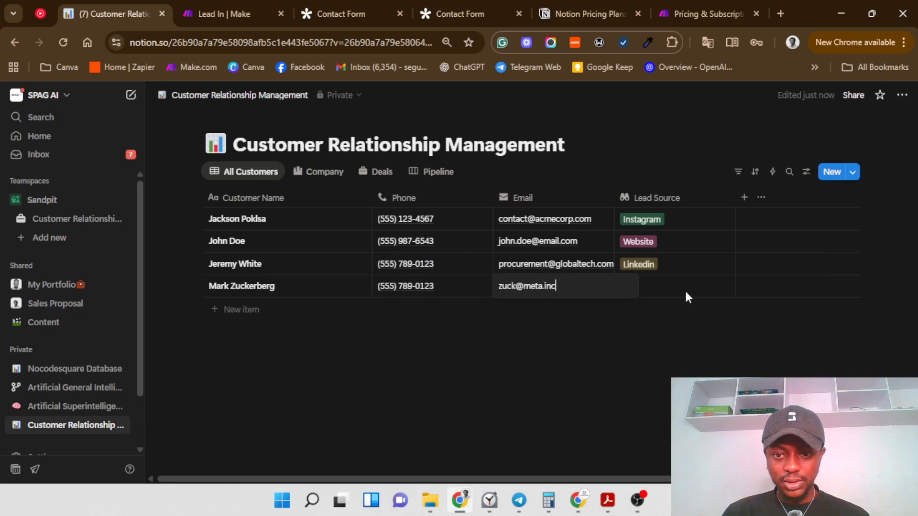
key("Return")
left_click(663, 291)
left_click(649, 345)
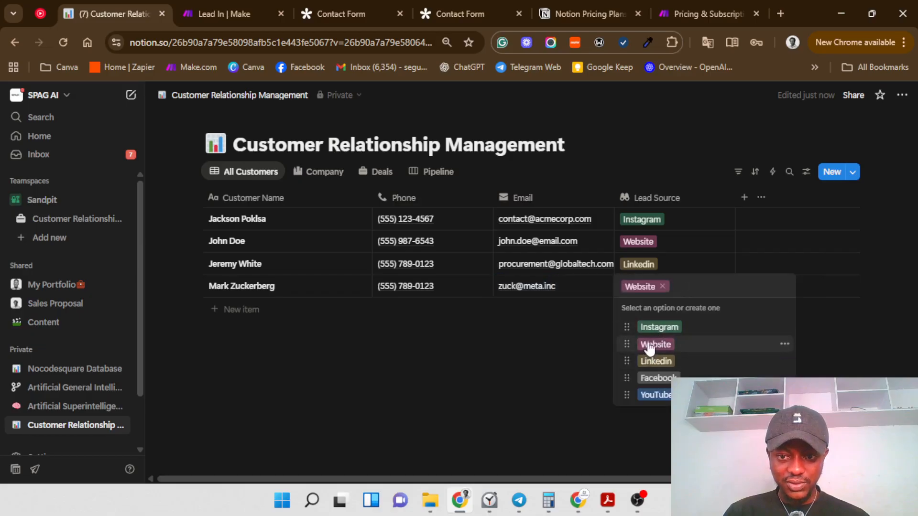
key("Escape")
left_click(327, 173)
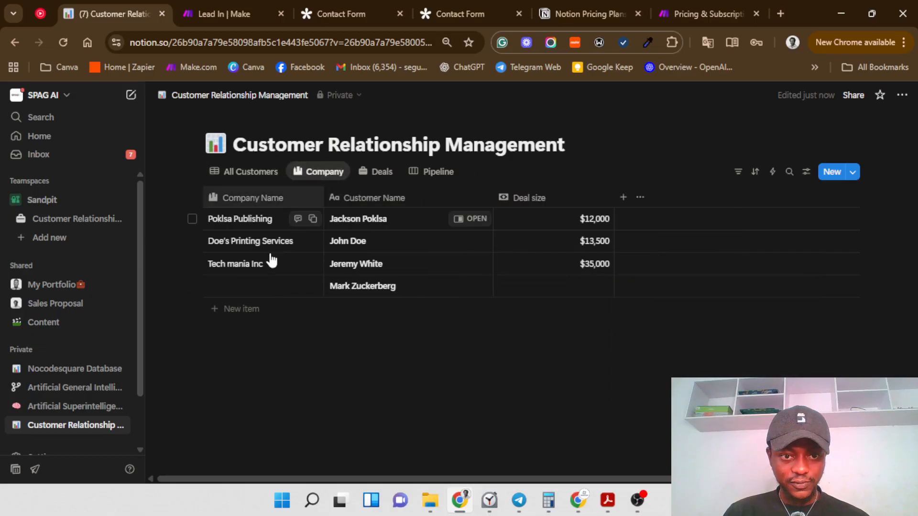
Step: Give the fourth customer the company Meta Inc and a $54,000 deal size
left_click(262, 287)
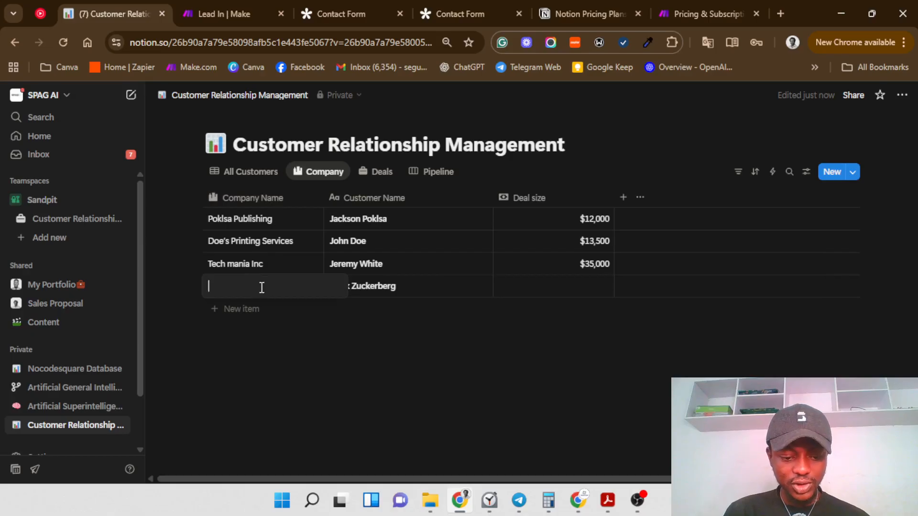
type("Meta ")
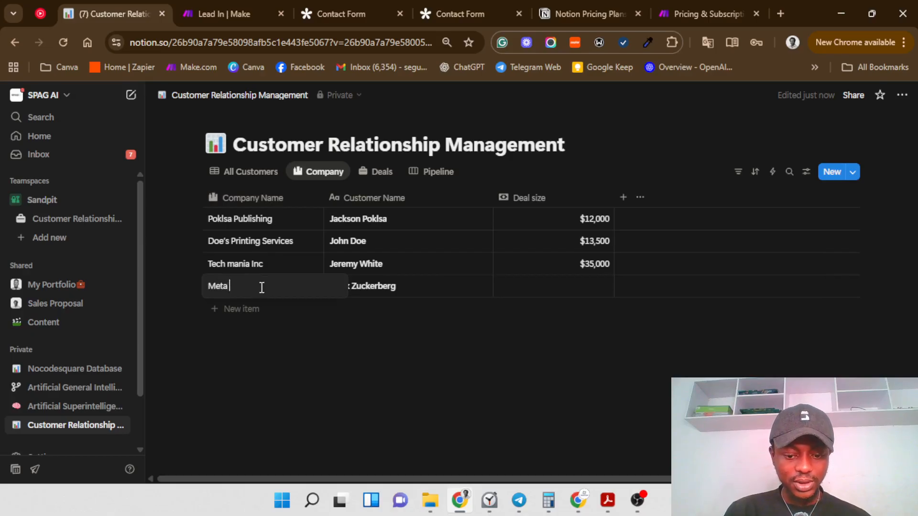
type("Inc")
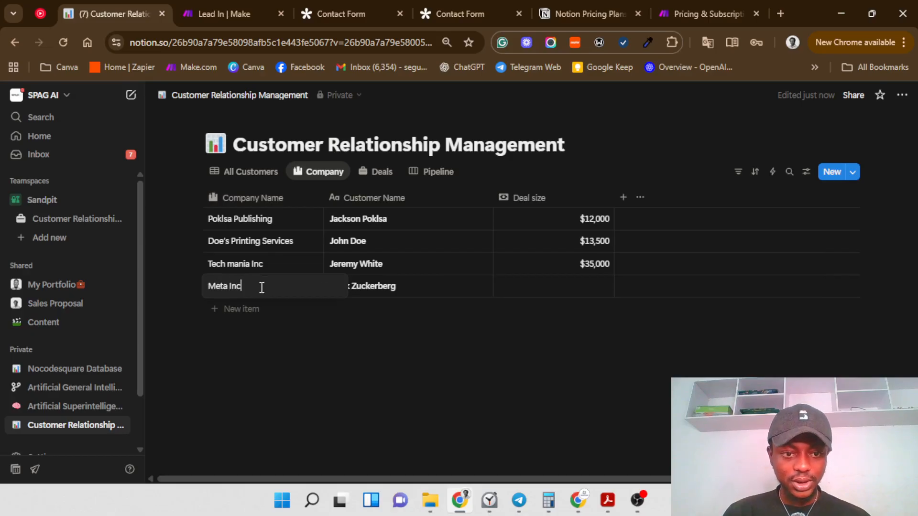
left_click(598, 288)
type("5")
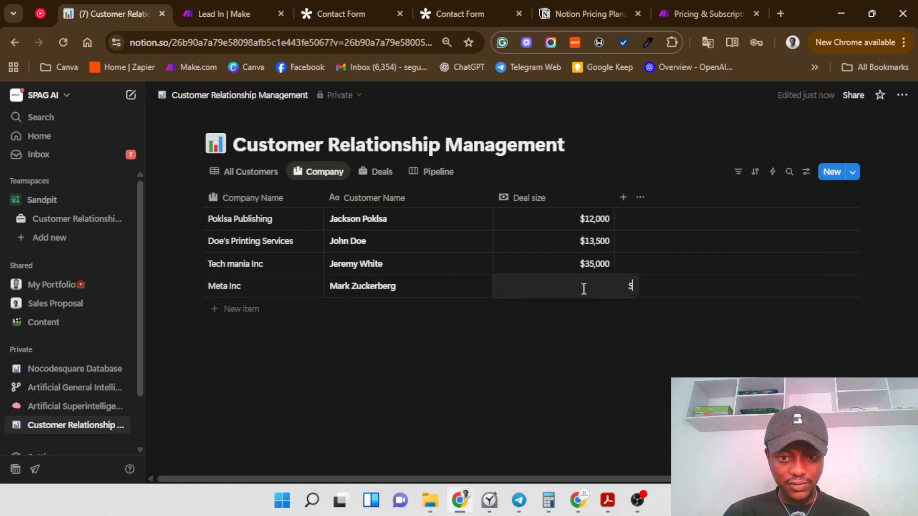
type("4000")
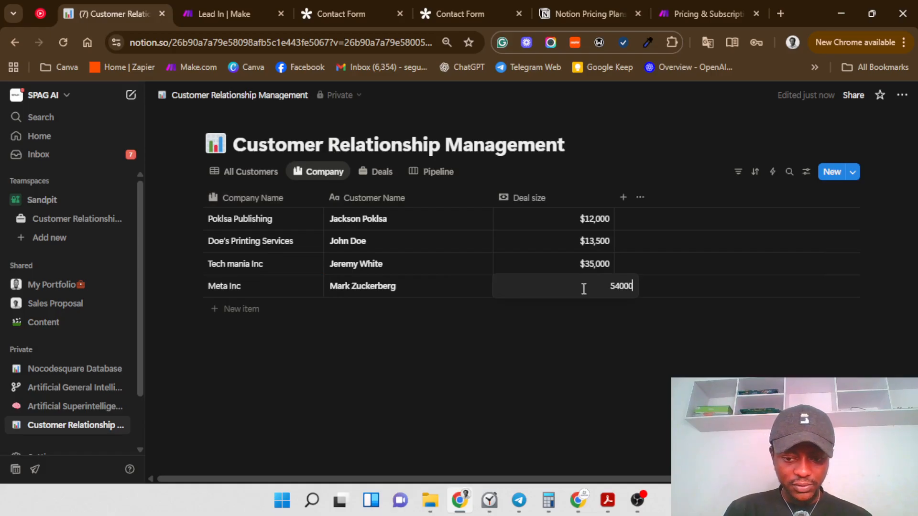
key("Return")
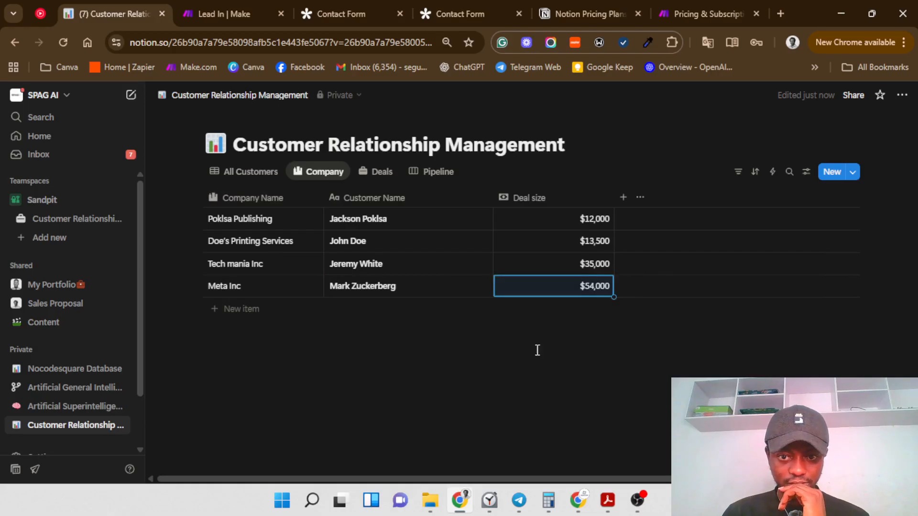
Step: Set the Meta Inc deal's stage to Contract Signed in the Deals view
left_click(364, 174)
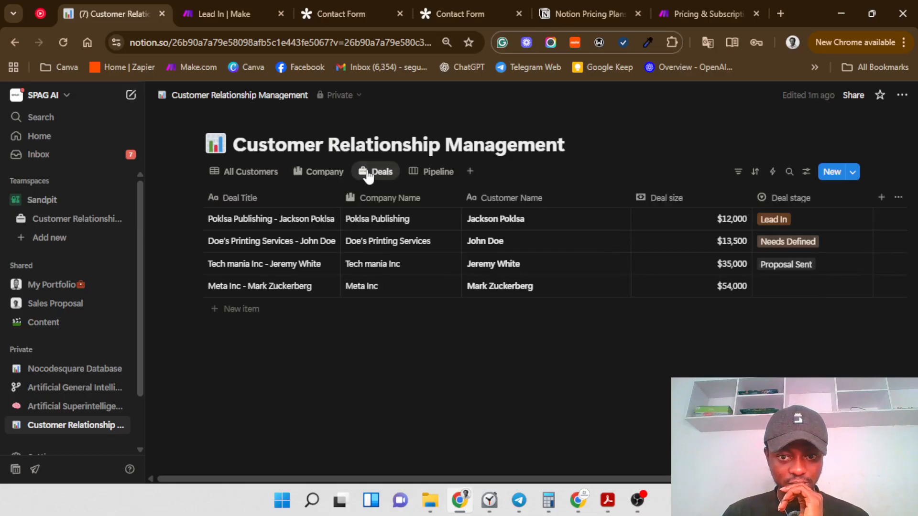
left_click(785, 292)
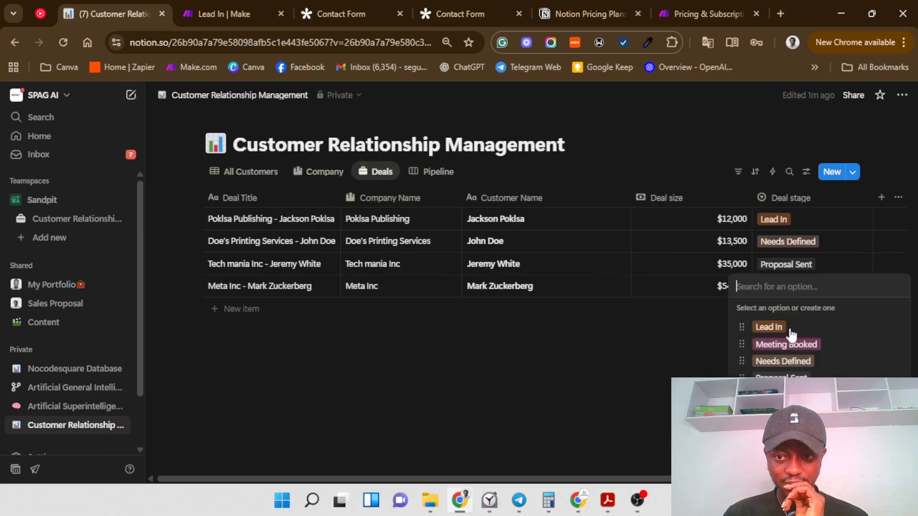
left_click(779, 394)
key("Escape")
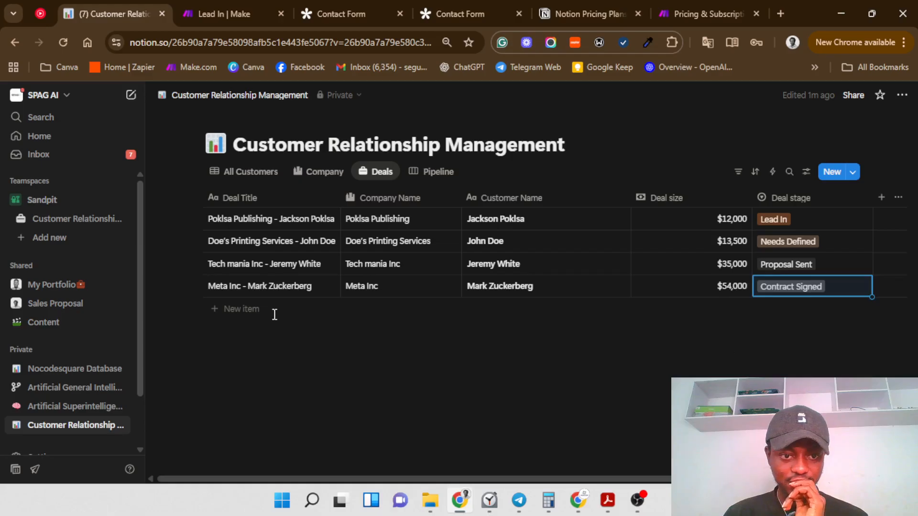
left_click(234, 181)
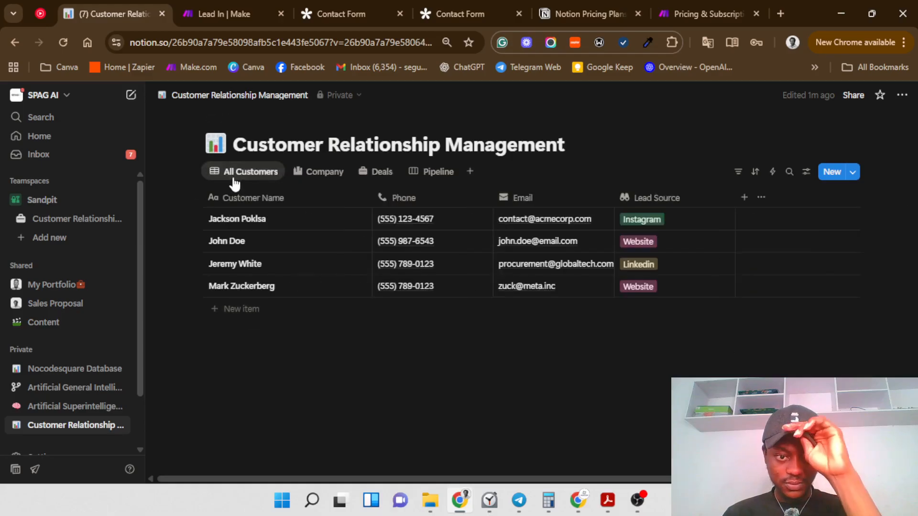
Step: Add a fifth customer with their full name and the pasted phone number
left_click(238, 310)
type("A")
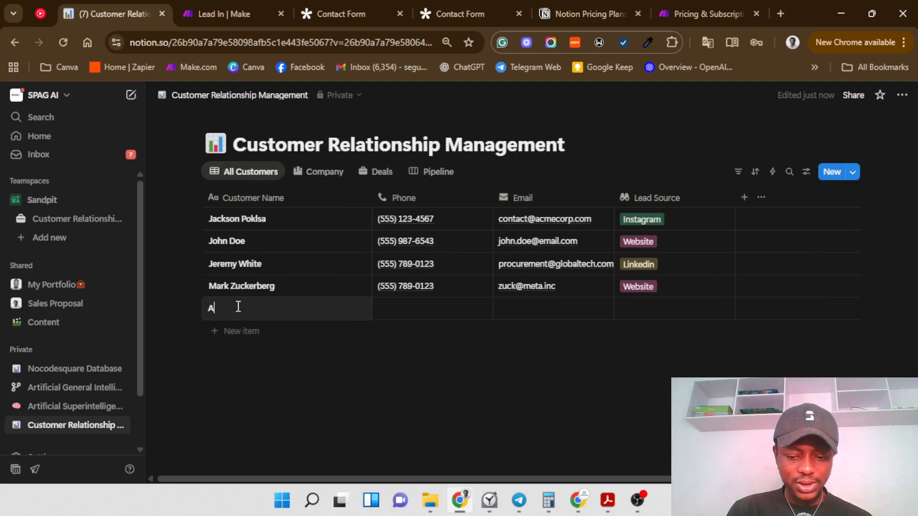
type("lexa")
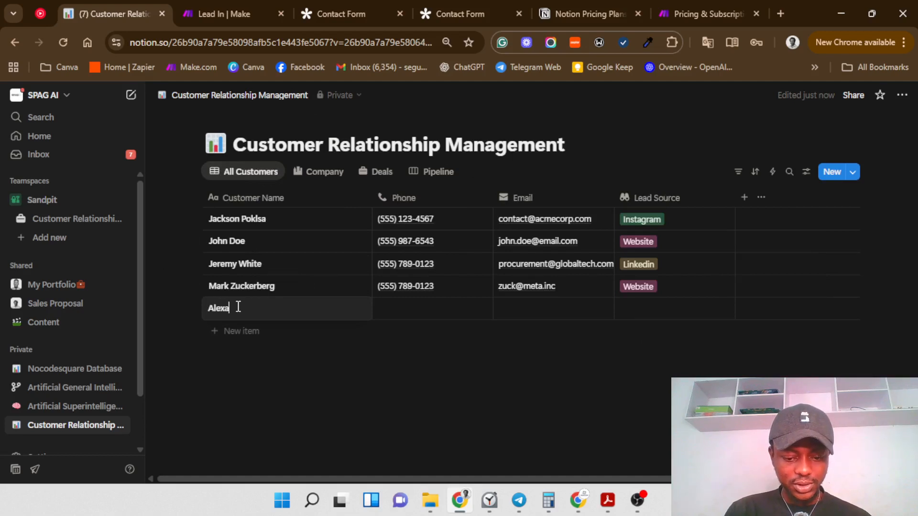
type("nder W")
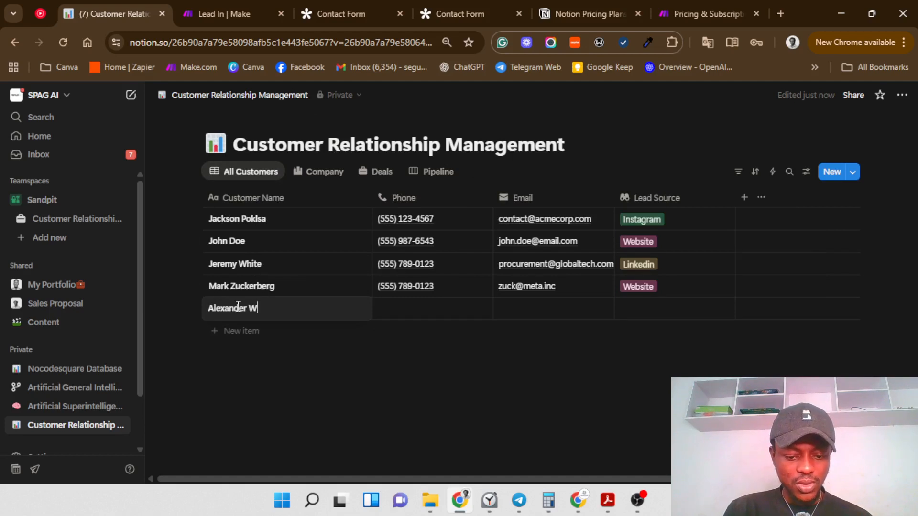
type("ang")
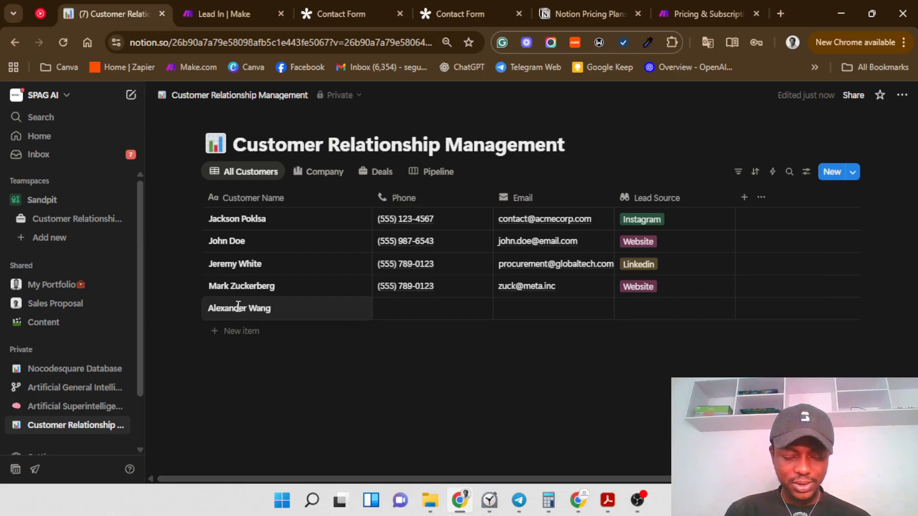
key("Left")
key("Left")
key("Left")
key("Left")
key("Left")
key("BackSpace")
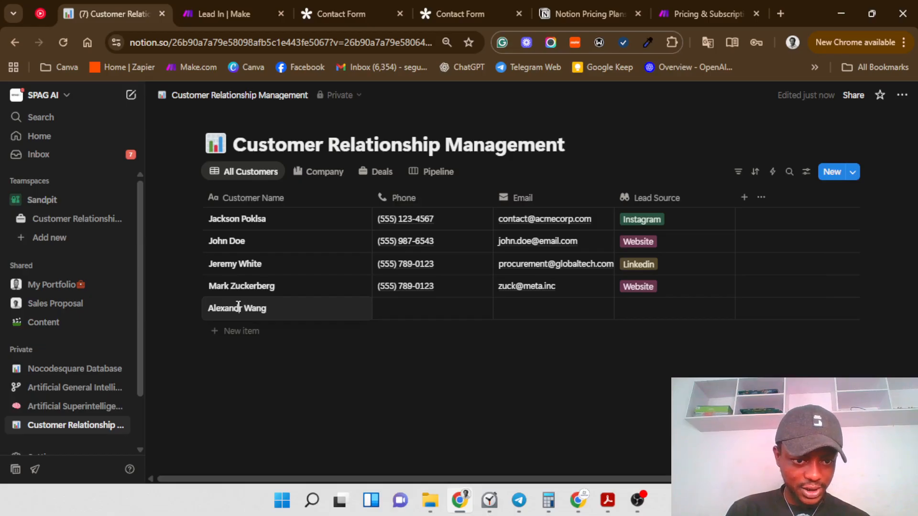
key("Escape")
left_click(397, 306)
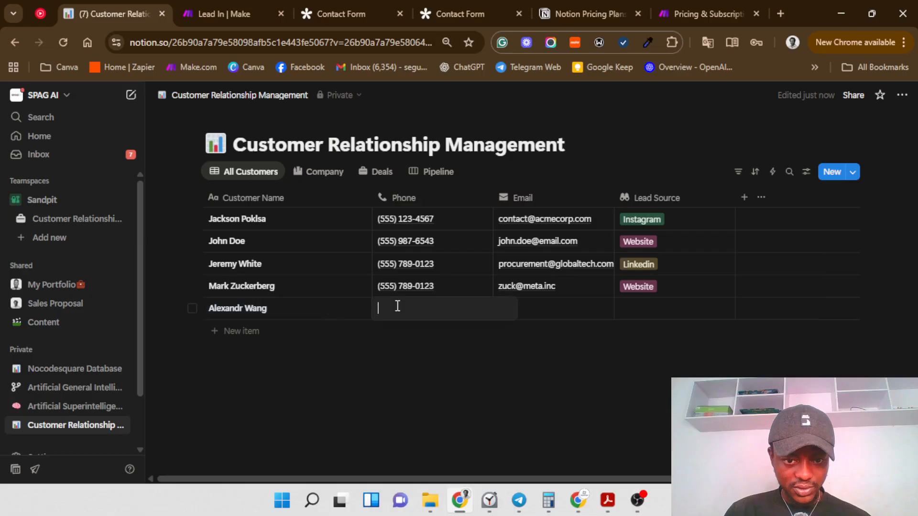
type("(555) 789-0123")
key("Escape")
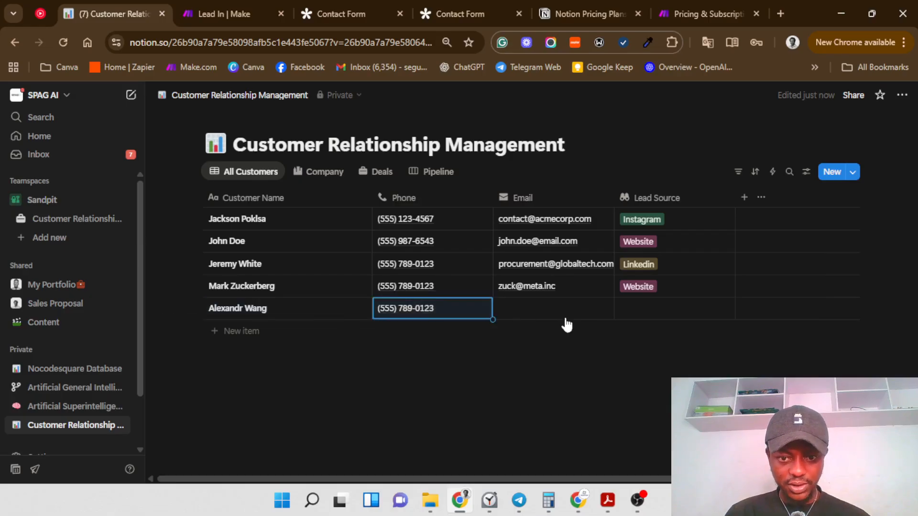
Step: Fill in the fifth customer's e-mail address
left_click(564, 318)
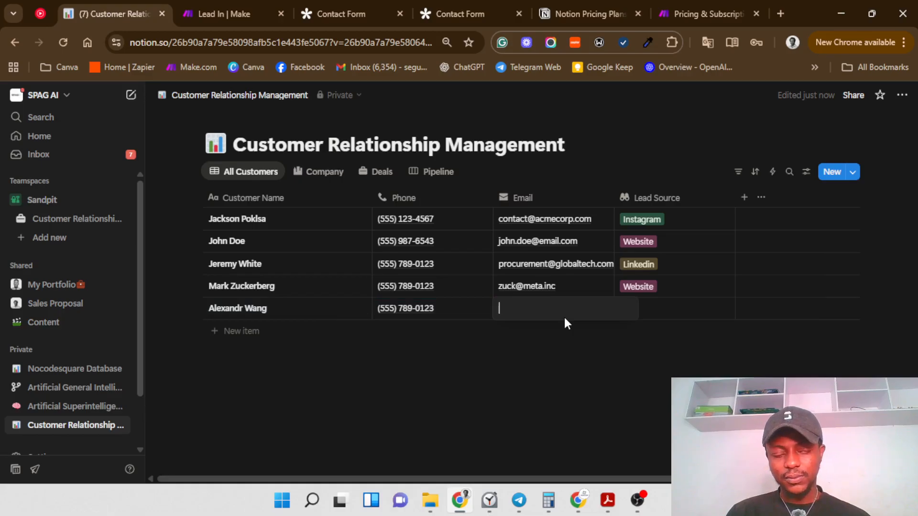
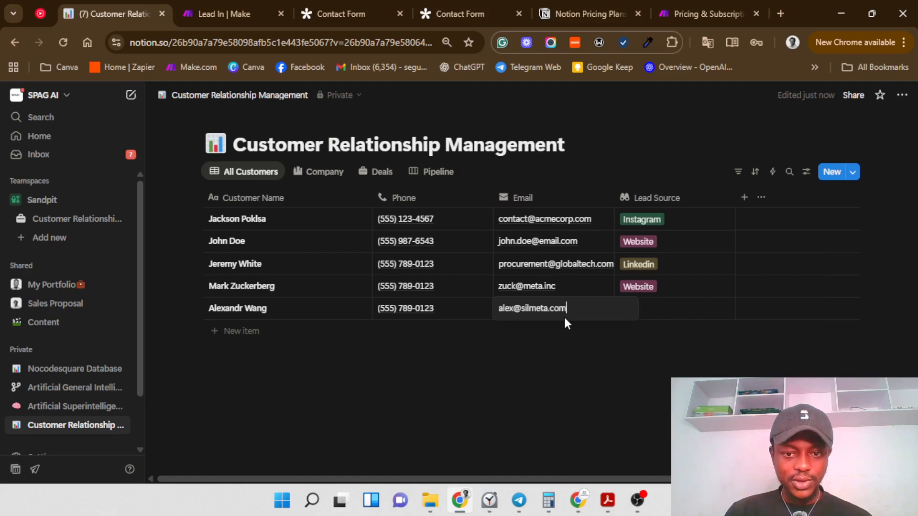
key("Escape")
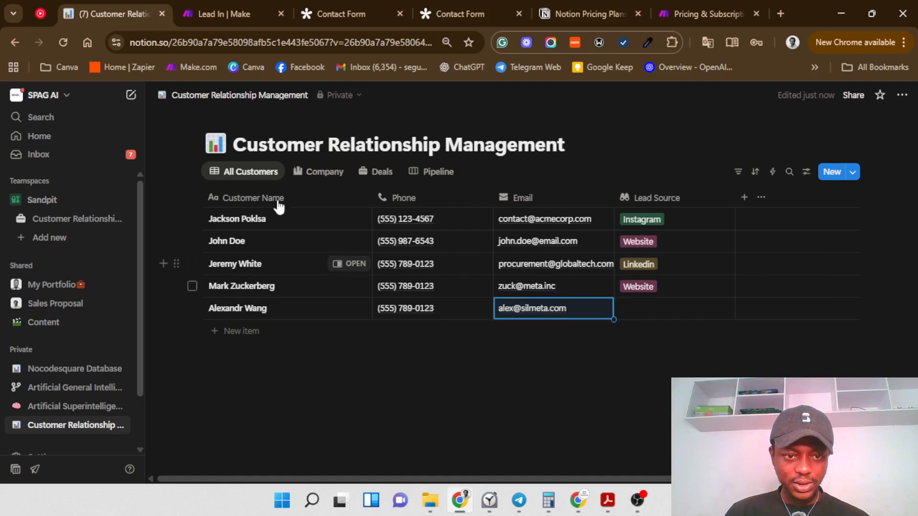
left_click(299, 176)
Step: Set the new customer's company name to 'Meta Super intelligence Lab'
left_click(251, 287)
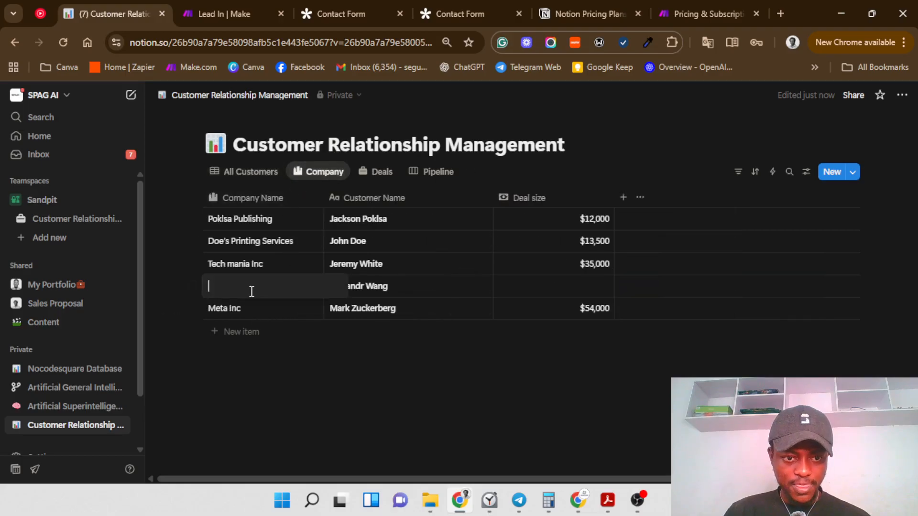
type("S")
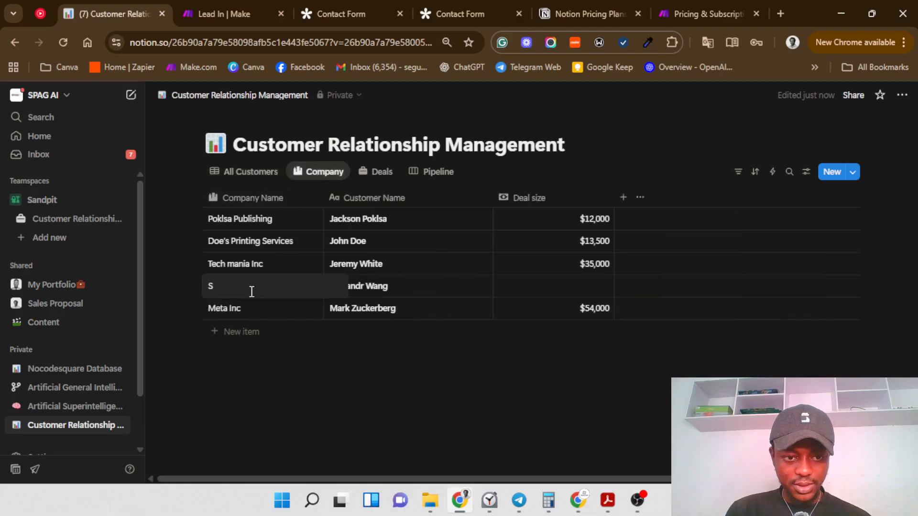
type("U")
key("BackSpace")
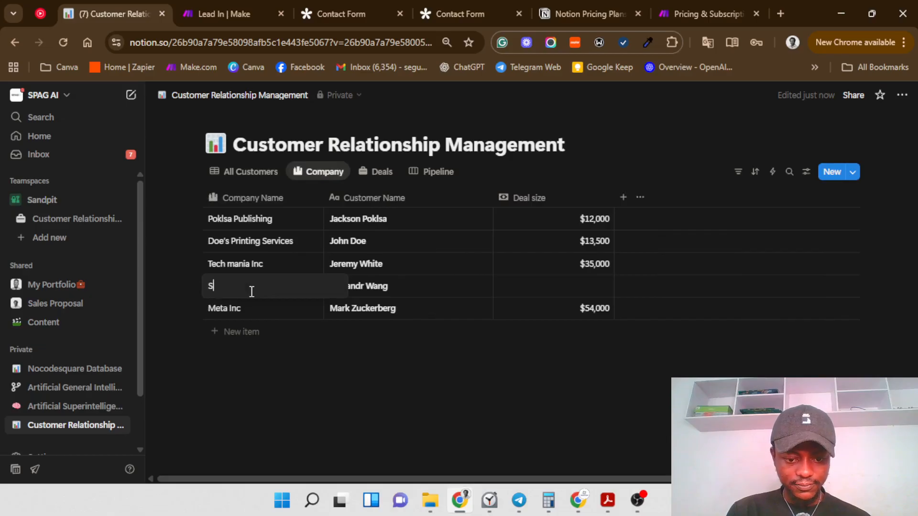
type("y")
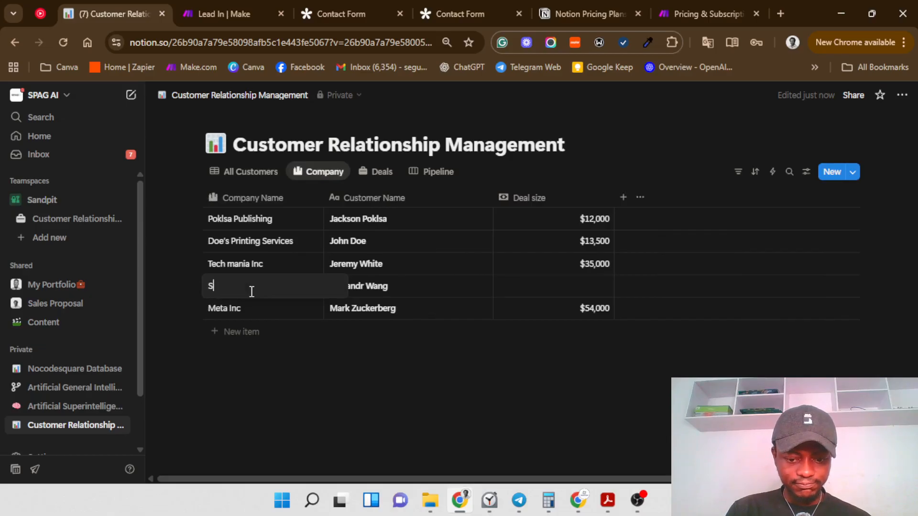
type("uper I")
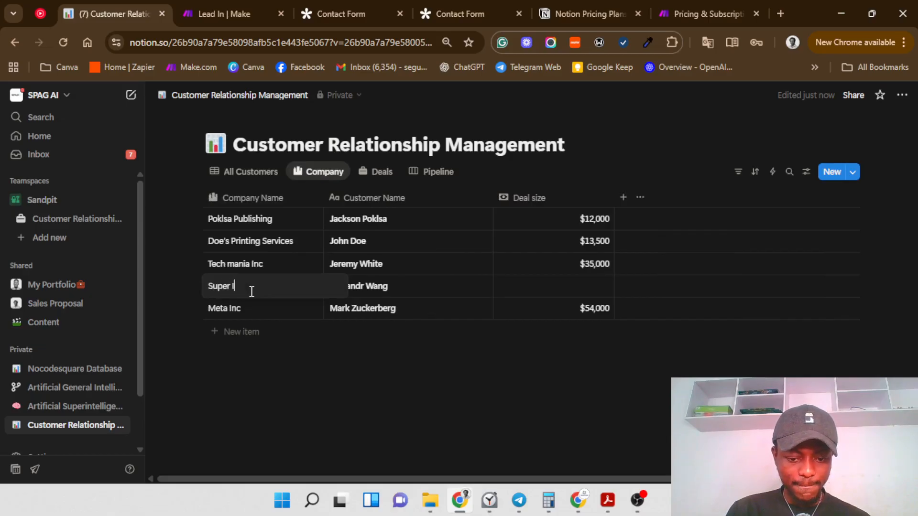
type("n")
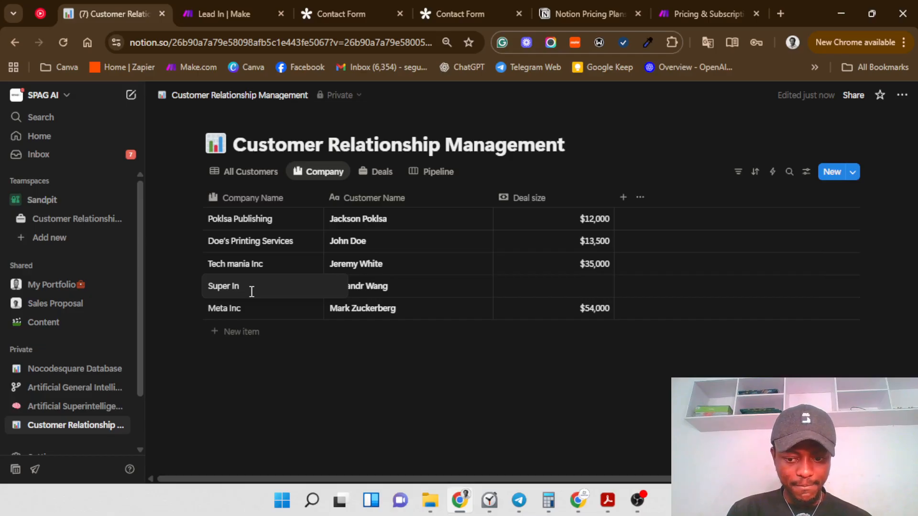
key("BackSpace")
key("BackSpace")
key("BackSpace")
key("BackSpace")
key("BackSpace")
key("BackSpace")
key("BackSpace")
type("Me")
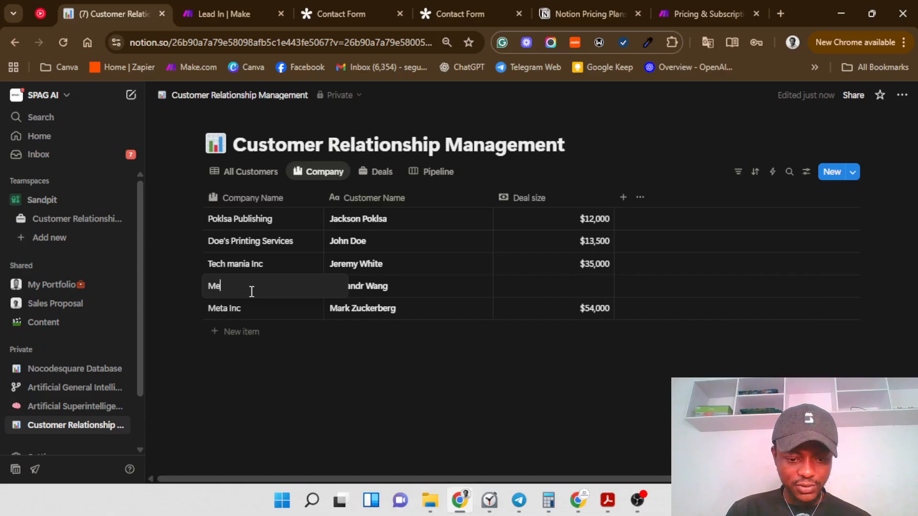
type("ta Sup")
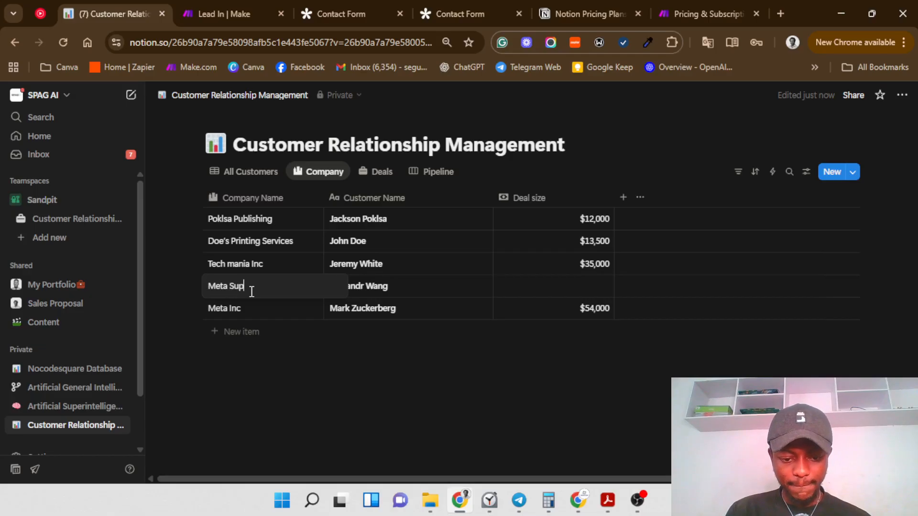
type("er inte")
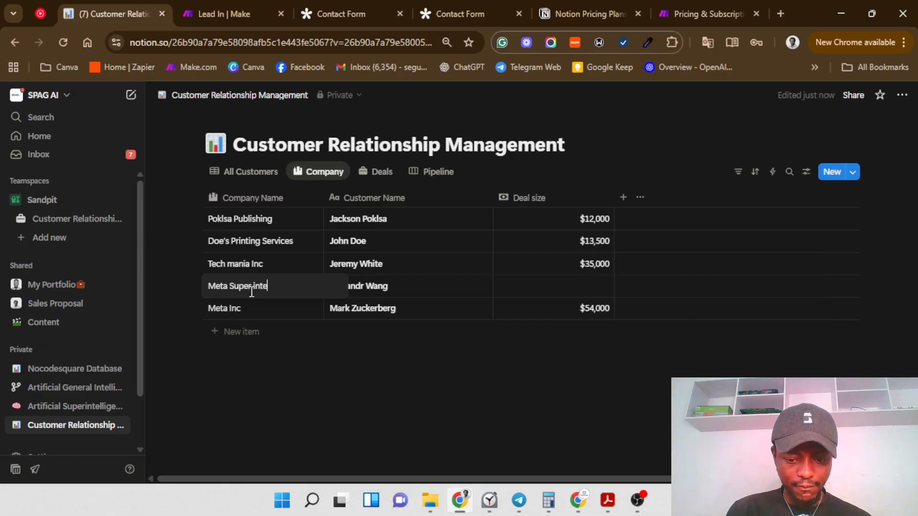
type("lligen")
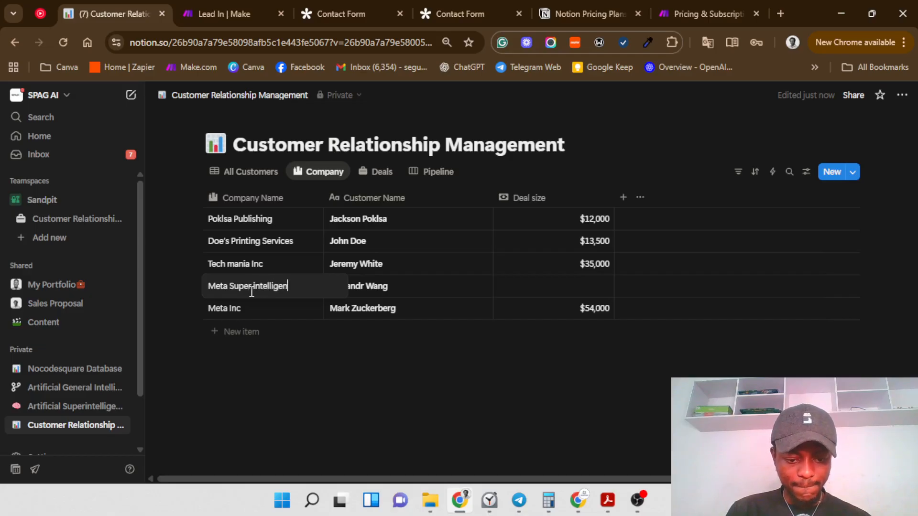
type("ce Lab")
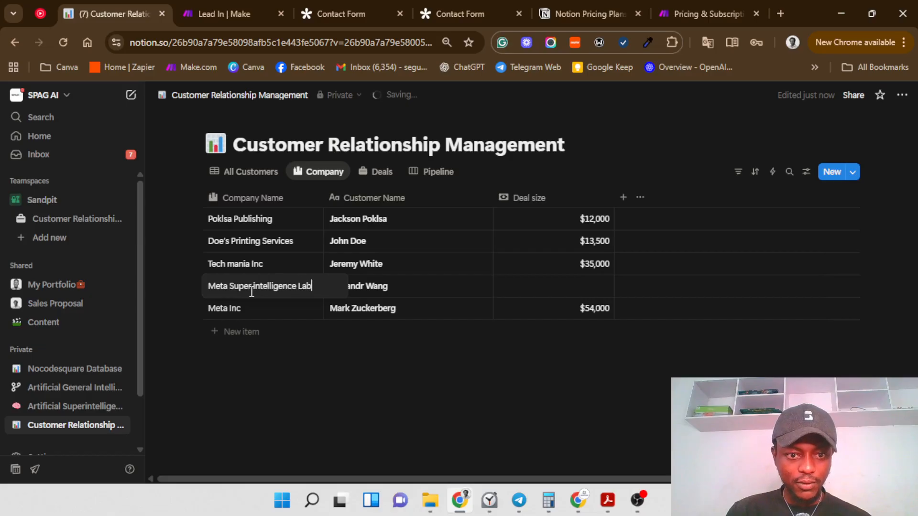
key("Escape")
Step: Give Meta Super intelligence Lab a $46,000 deal size
left_click(579, 285)
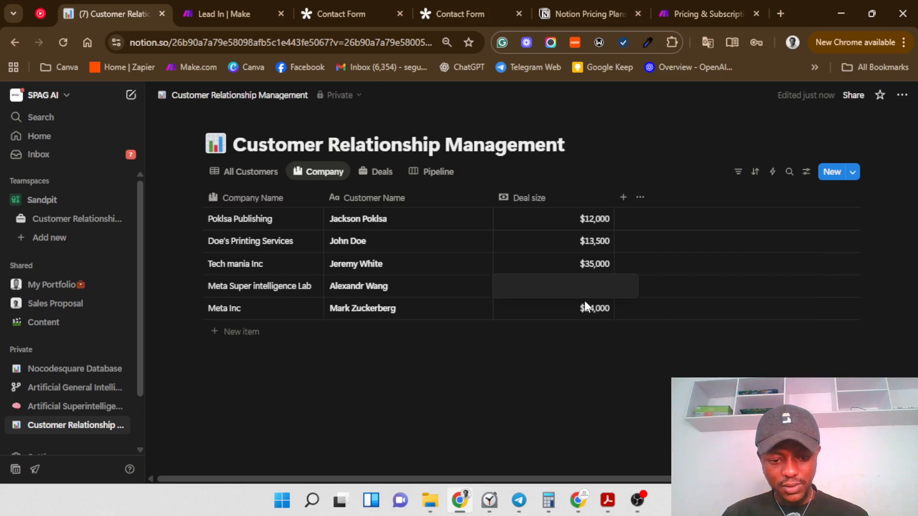
type("460000")
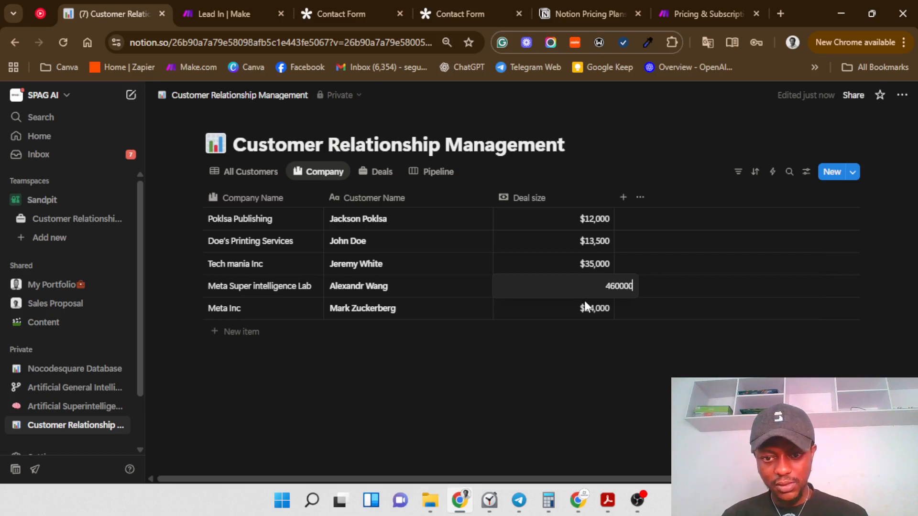
left_click(584, 301)
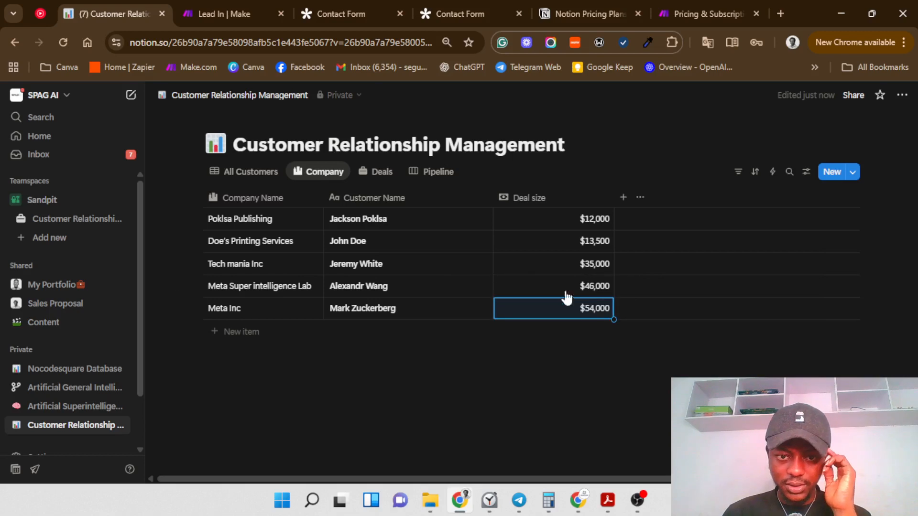
left_click(375, 172)
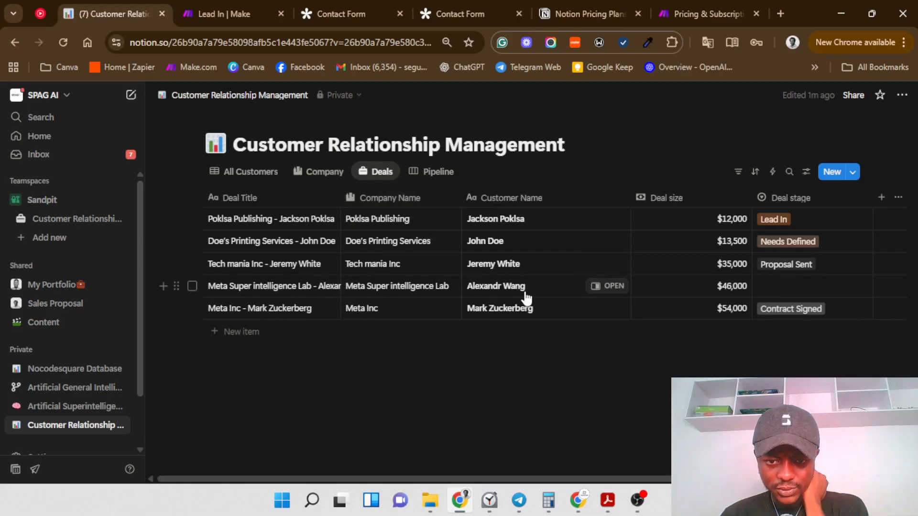
Step: Mark the Meta Super intelligence Lab deal as Meeting Booked, then view the Pipeline board
left_click(793, 289)
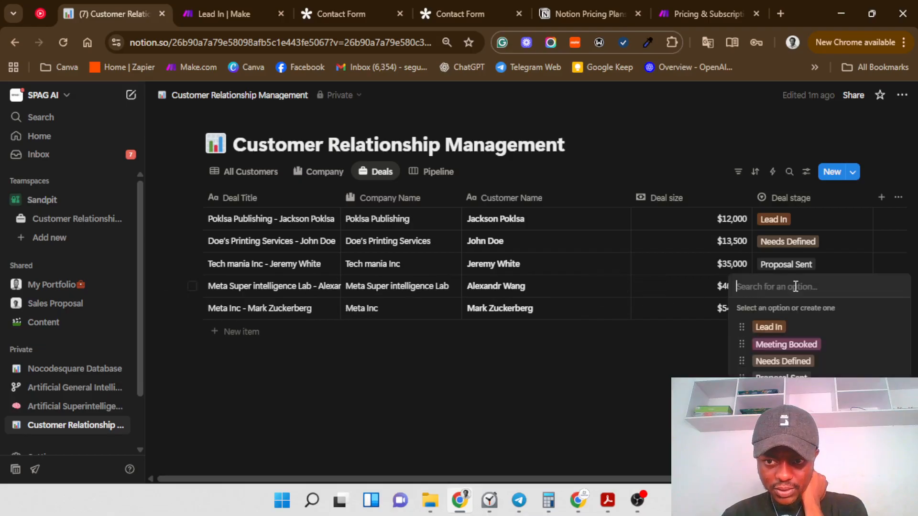
left_click(805, 343)
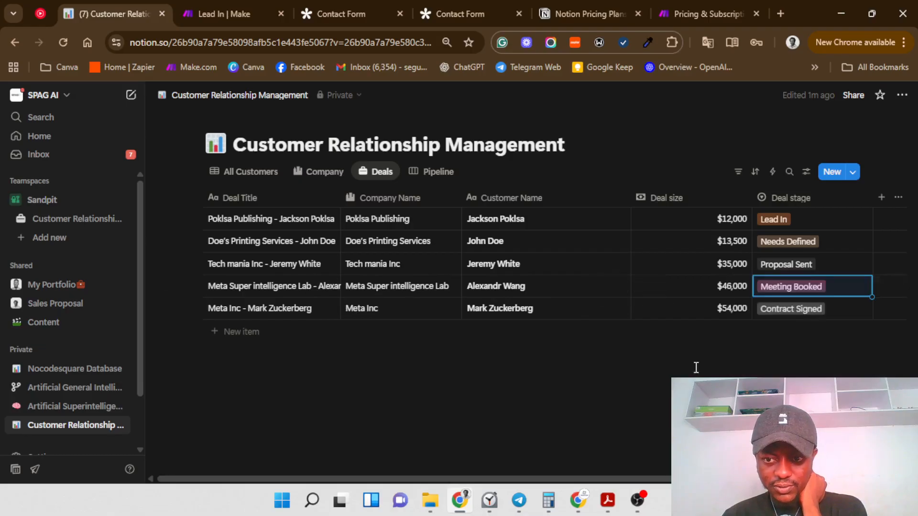
left_click(425, 175)
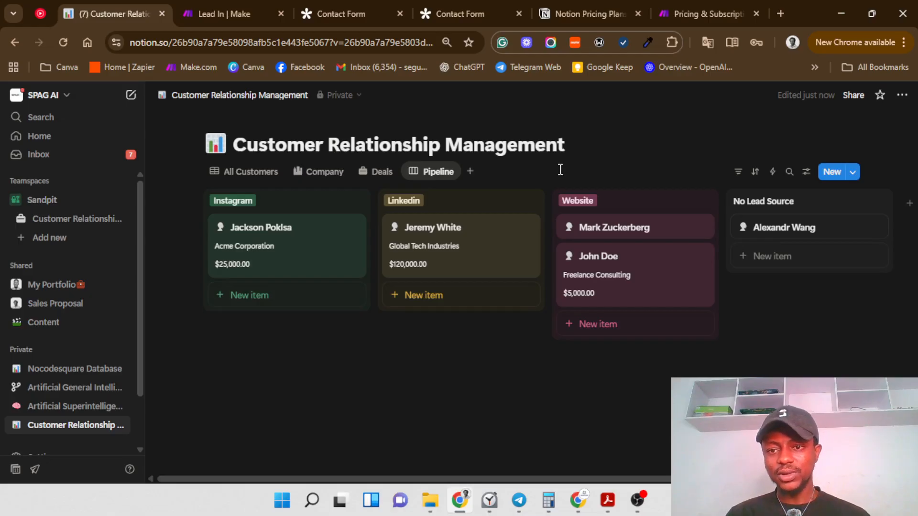
Step: Group the Pipeline board's columns by Deal stage instead of lead source
left_click(806, 173)
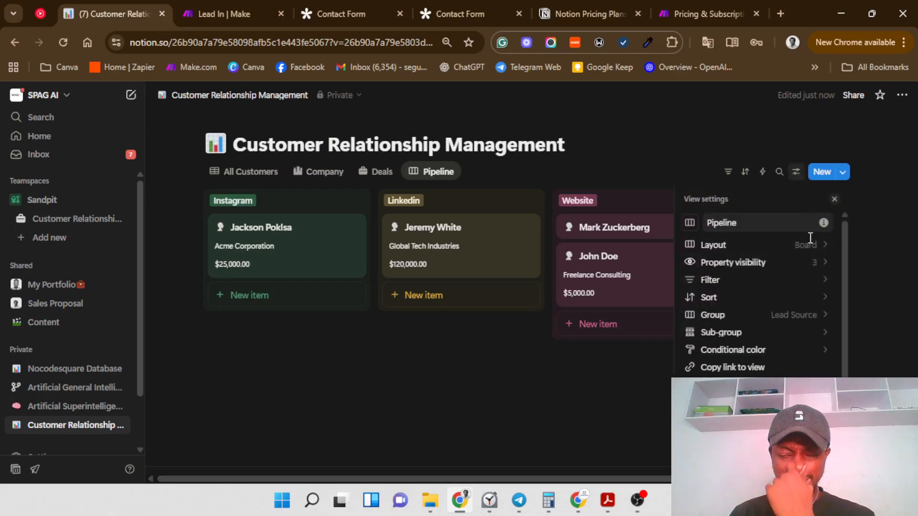
left_click(796, 264)
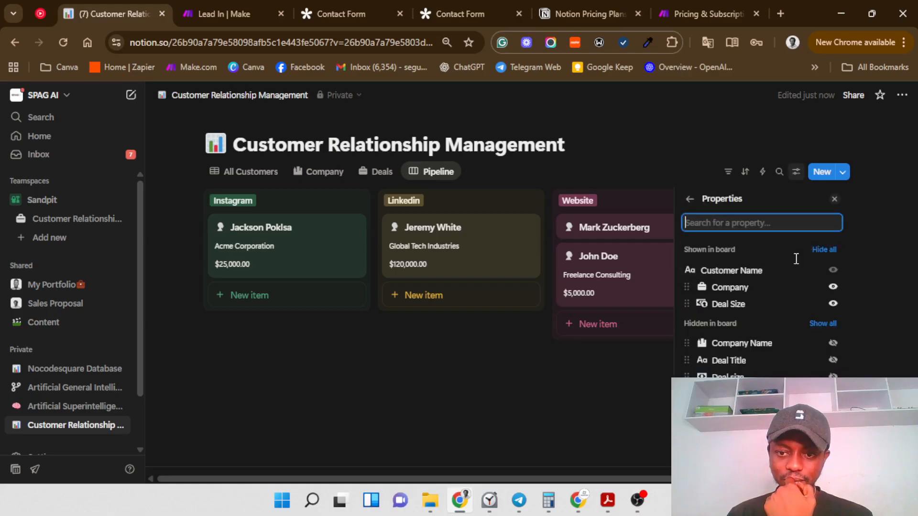
left_click(690, 199)
left_click(777, 318)
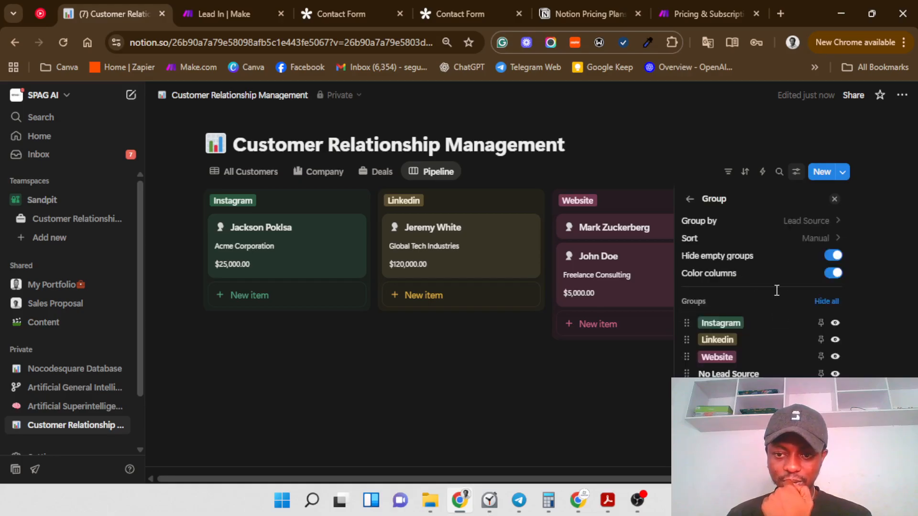
left_click(806, 224)
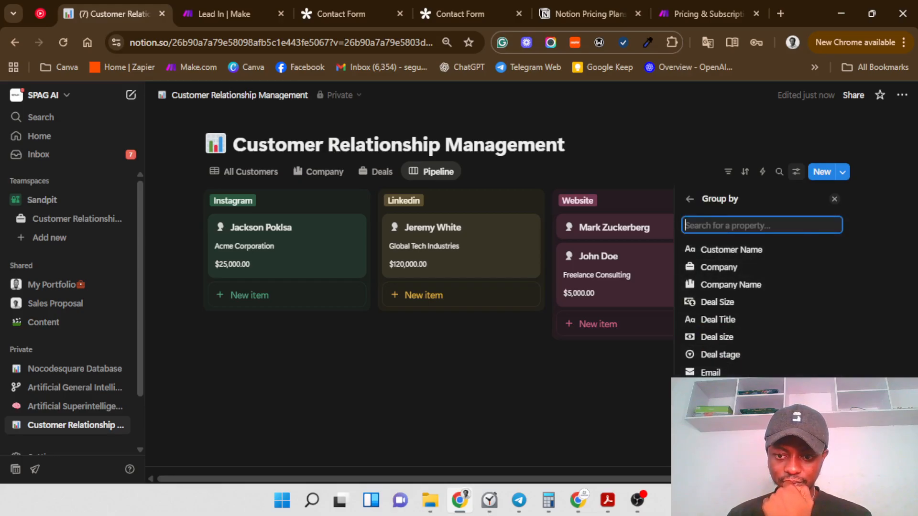
left_click(746, 355)
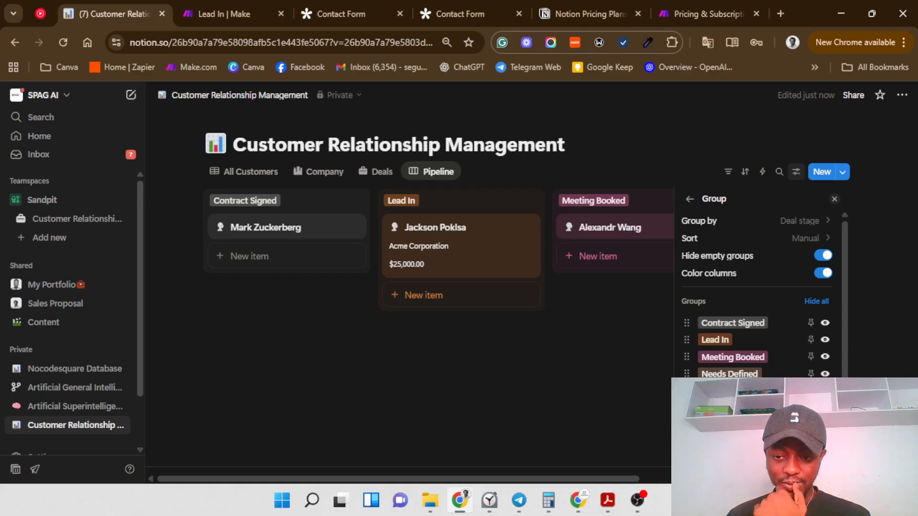
left_click(542, 421)
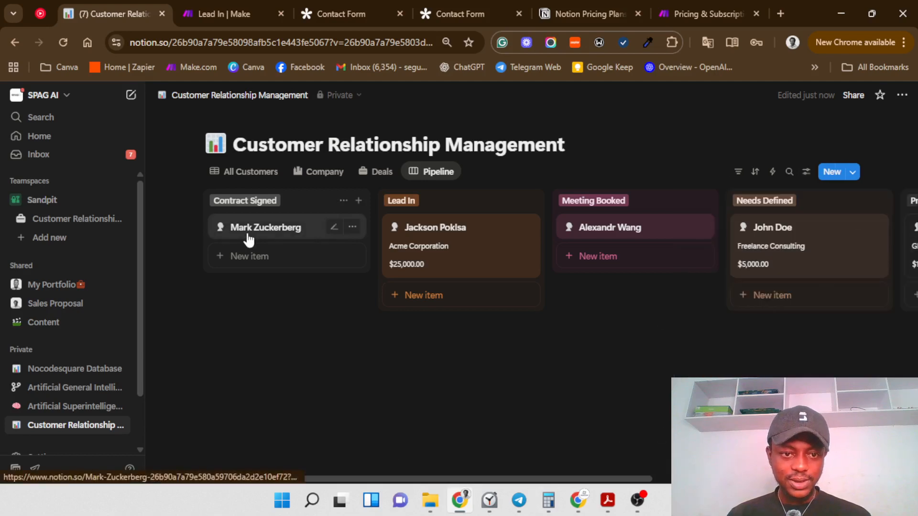
Step: Reorder the stage columns to Lead In, Meeting Booked, Needs Defined, Proposal Sent, then Contract Signed
left_click(805, 173)
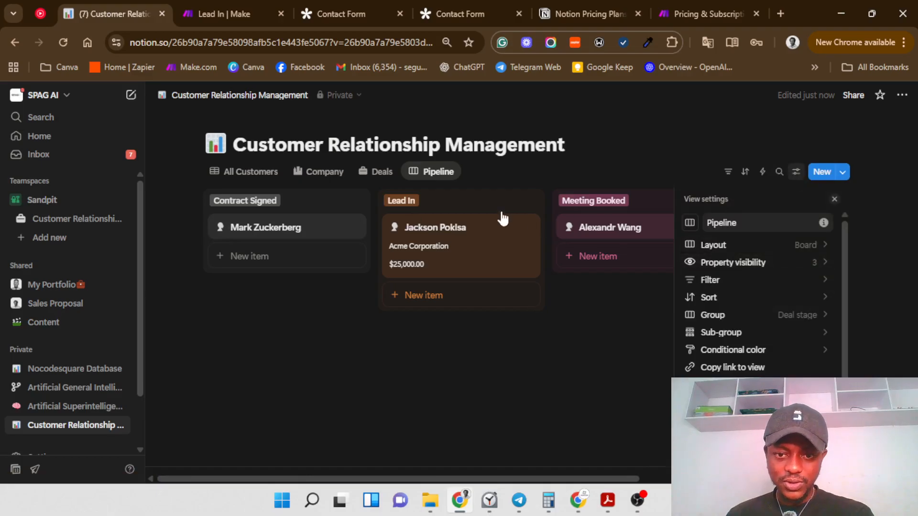
left_click(343, 201)
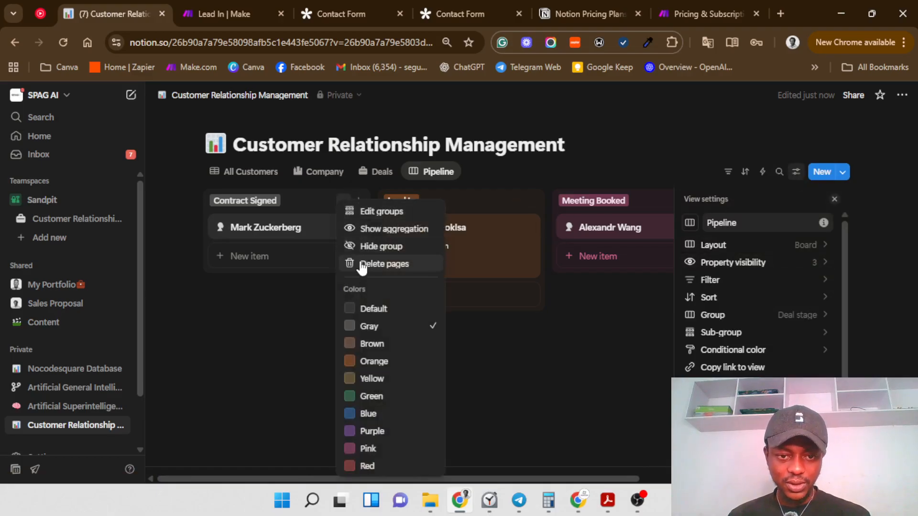
left_click(371, 211)
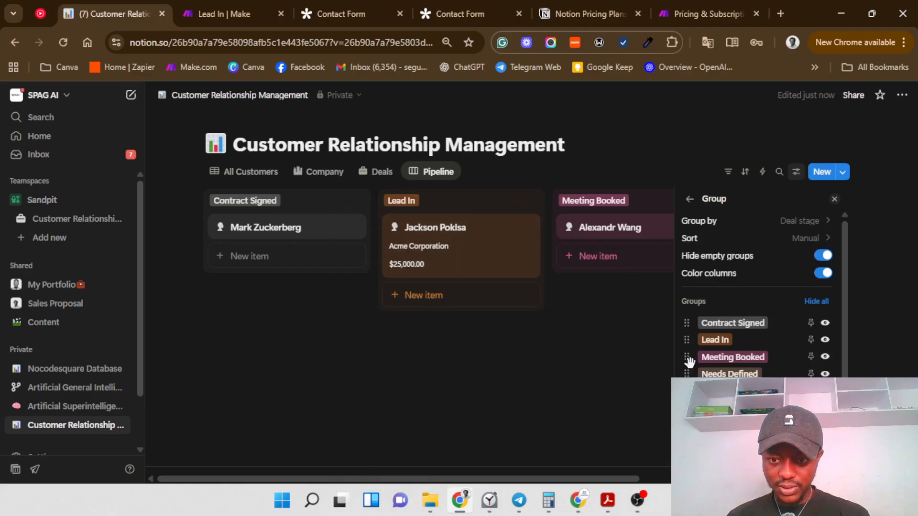
left_click_drag(688, 354, 683, 322)
left_click_drag(689, 366, 686, 340)
left_click_drag(687, 374, 687, 358)
left_click_drag(686, 391, 686, 378)
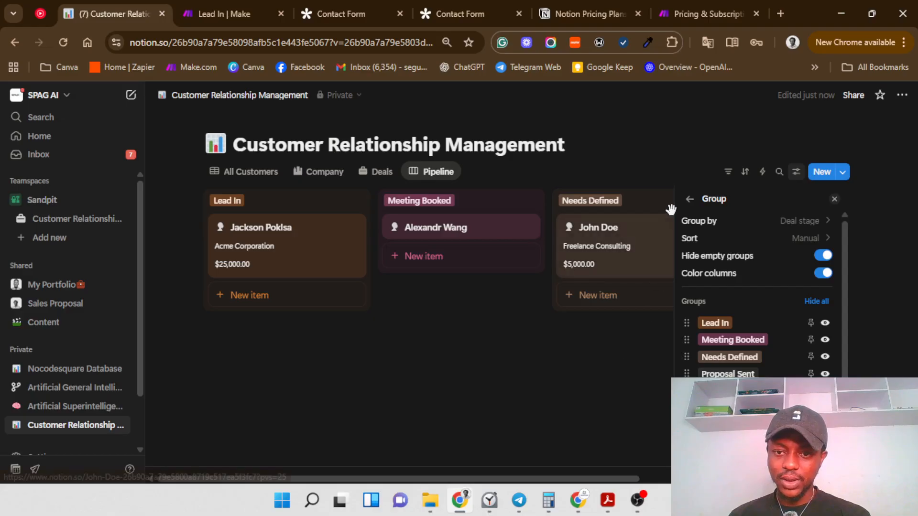
left_click(690, 198)
left_click(544, 367)
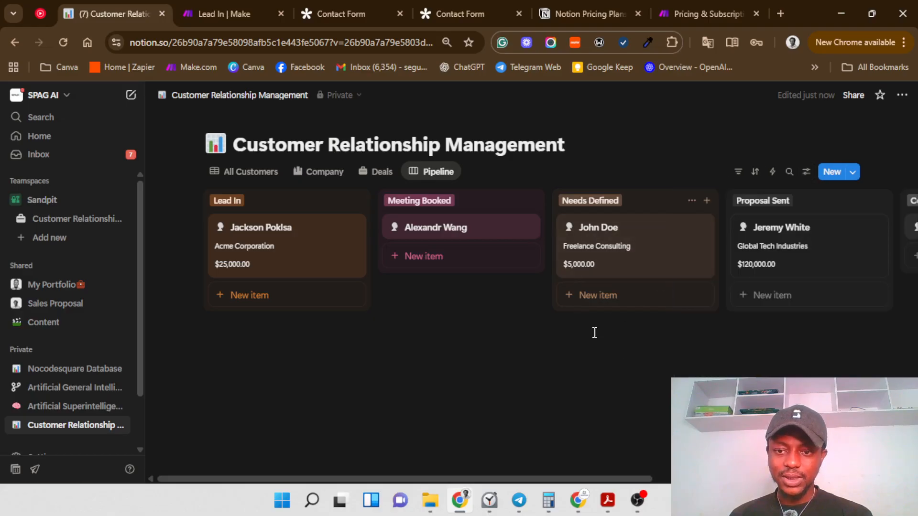
Step: Scroll across the Pipeline board to review the reordered stage columns
left_click_drag(589, 480, 771, 480)
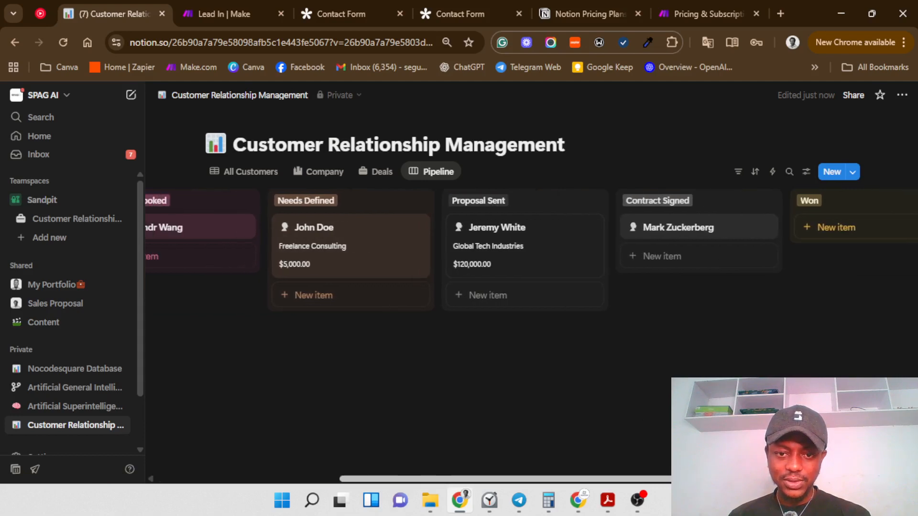
left_click_drag(758, 480, 576, 483)
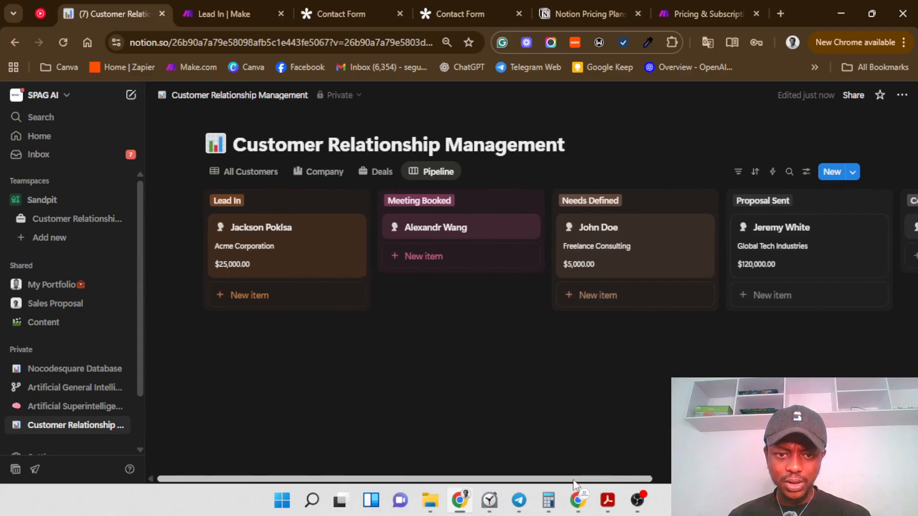
left_click_drag(572, 480, 551, 478)
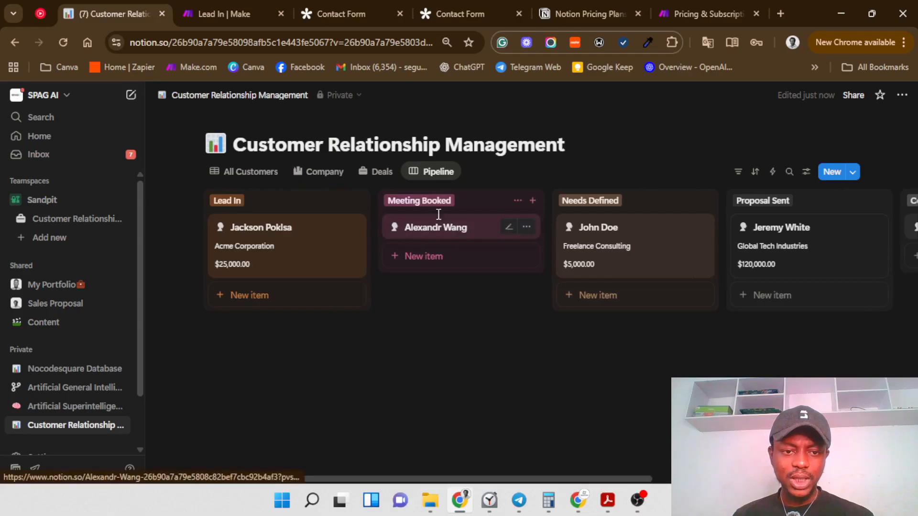
Step: Switch from the Pipeline board through the Deals, Company and All Customers tables
left_click(380, 170)
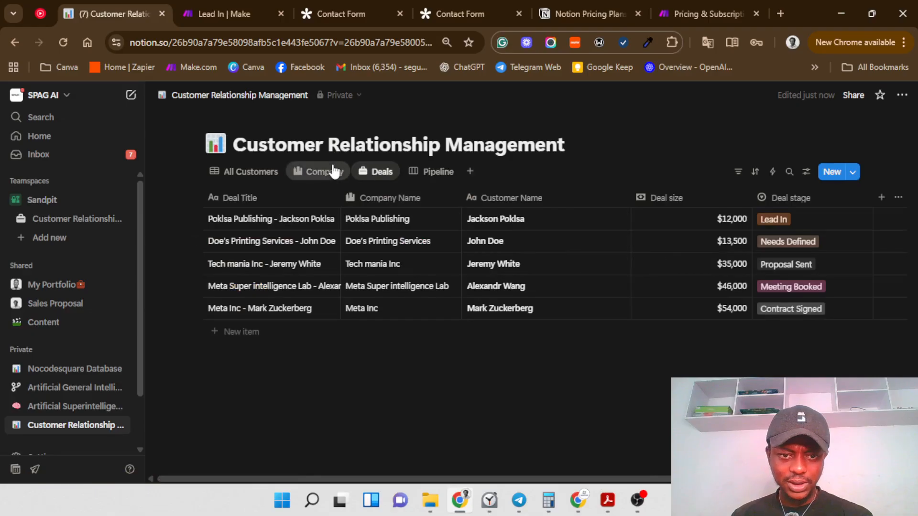
left_click(310, 171)
left_click(229, 173)
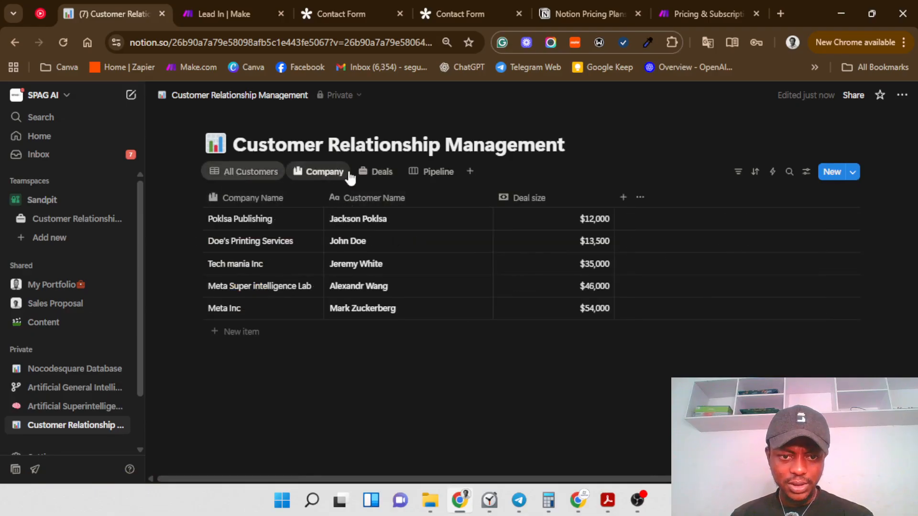
Step: Make Company Name visible so each Pipeline deal card shows its company
left_click(416, 173)
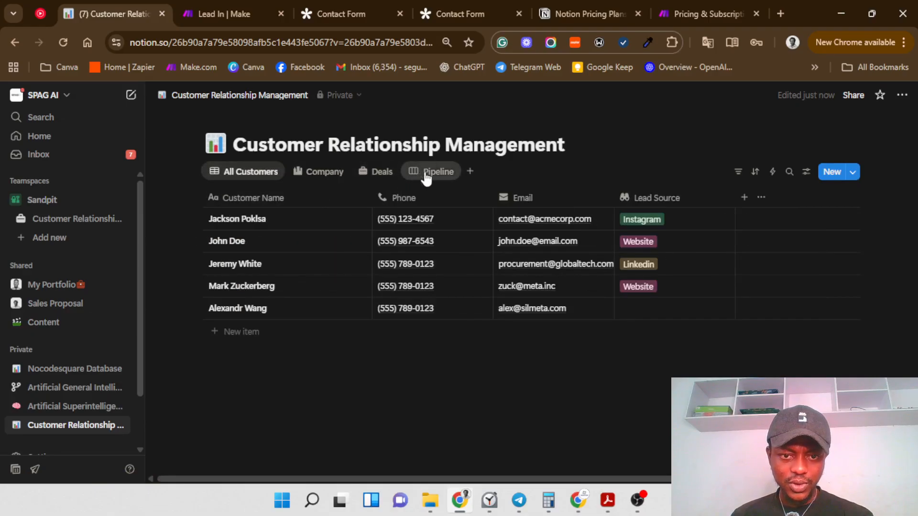
left_click(344, 200)
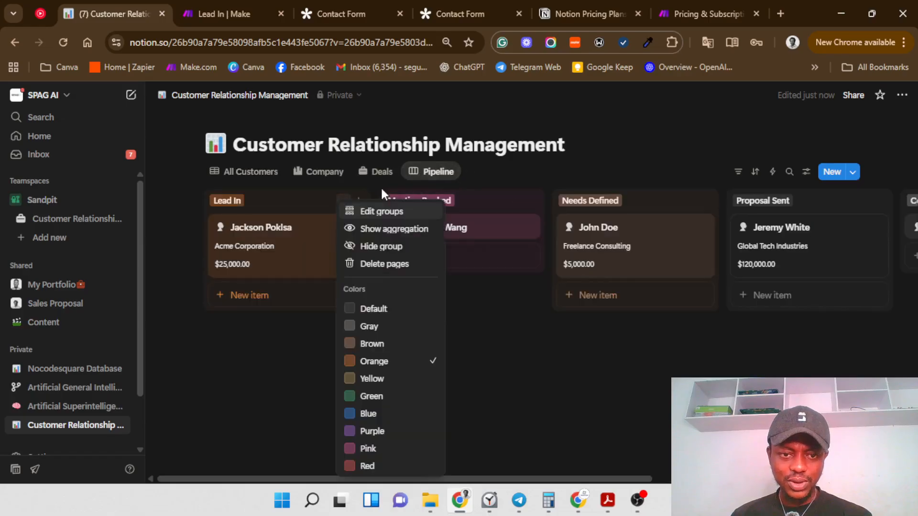
left_click(488, 361)
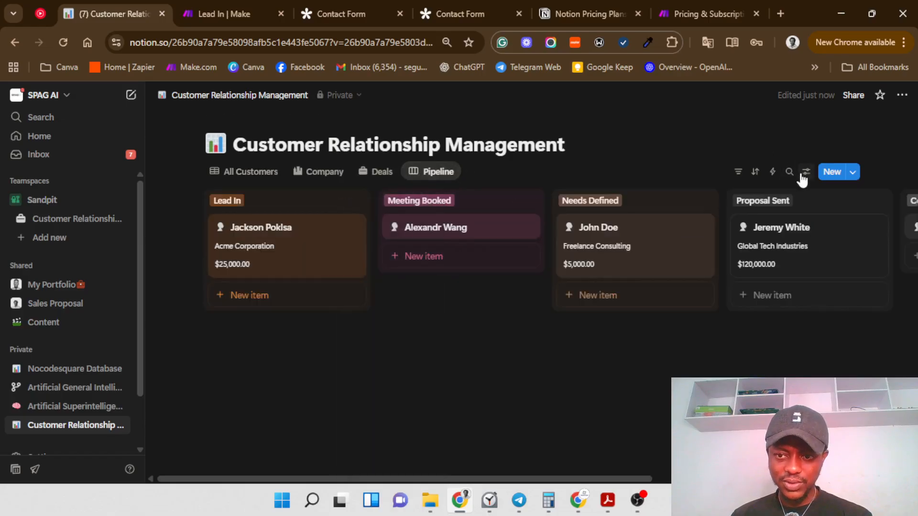
left_click(806, 172)
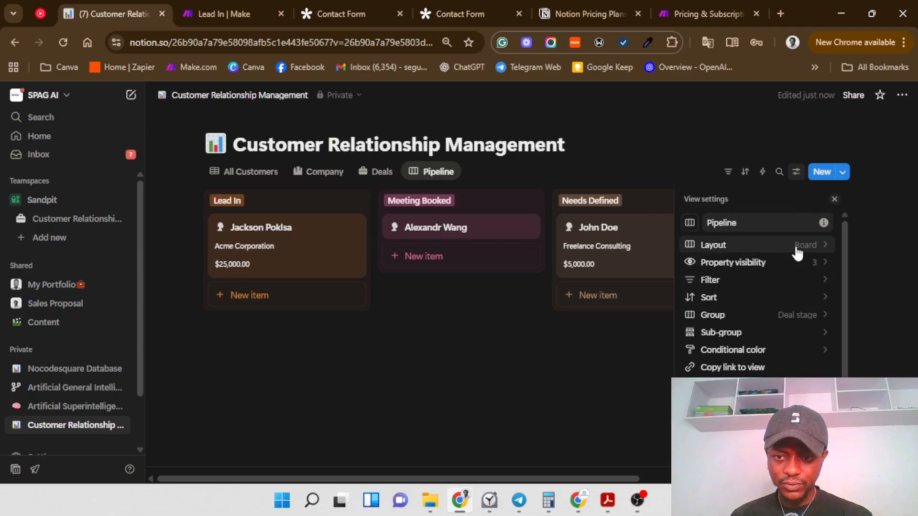
left_click(807, 253)
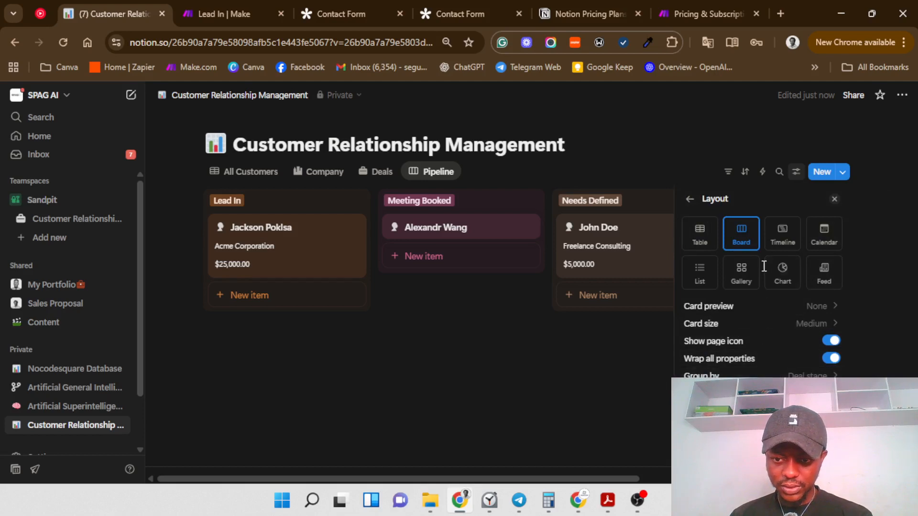
left_click(690, 199)
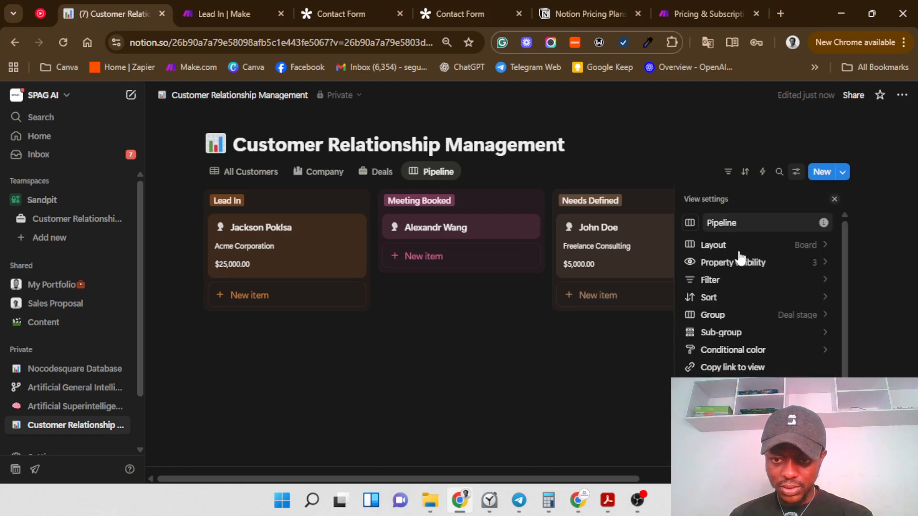
left_click(792, 267)
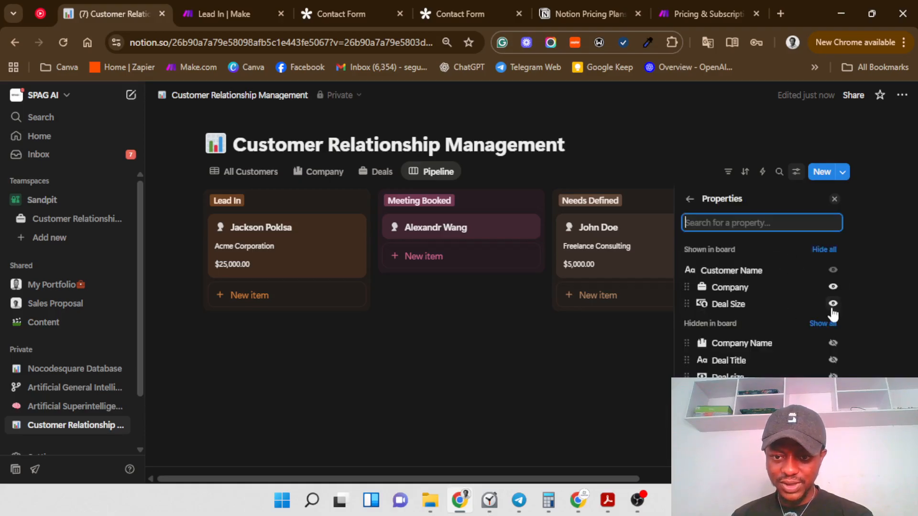
left_click(833, 343)
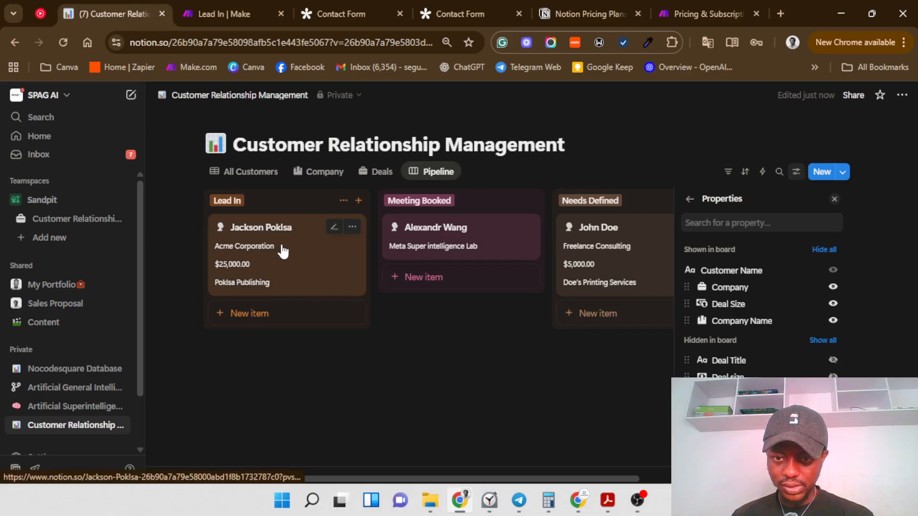
Step: Show the Company Name column in the All Customers table
left_click(256, 180)
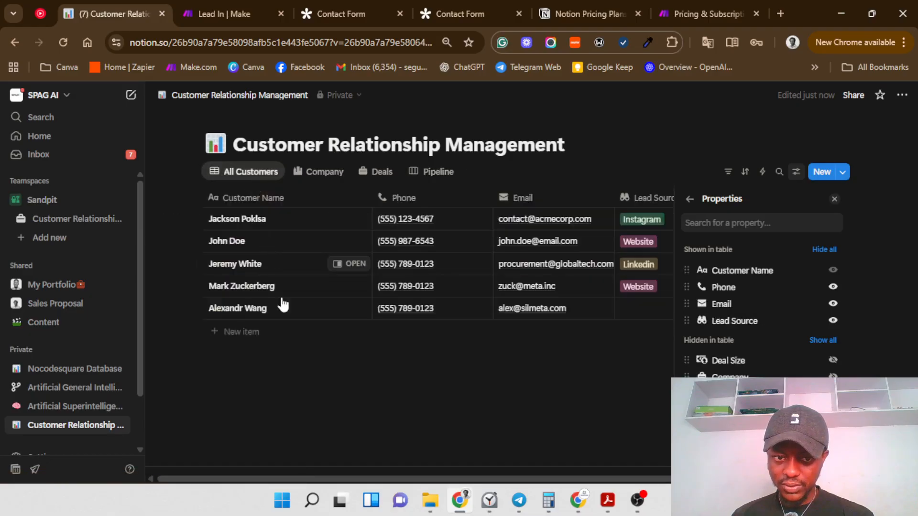
left_click(308, 177)
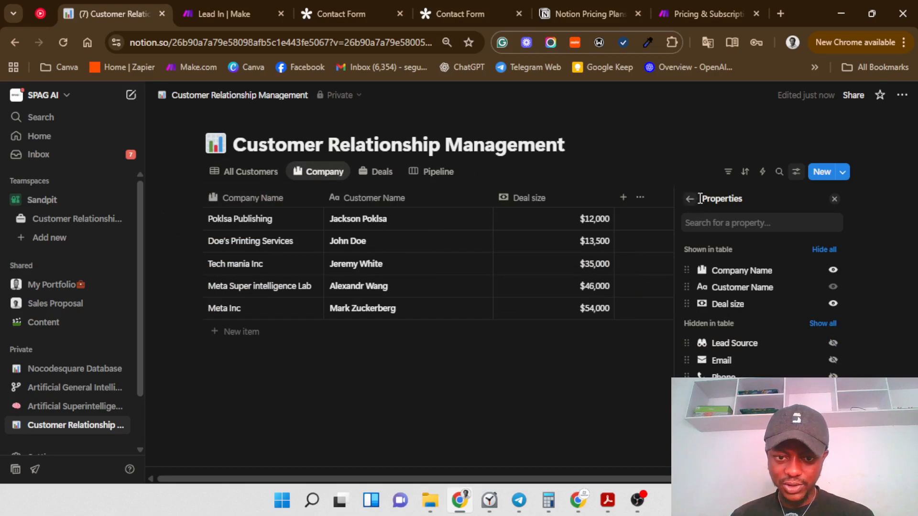
left_click(354, 333)
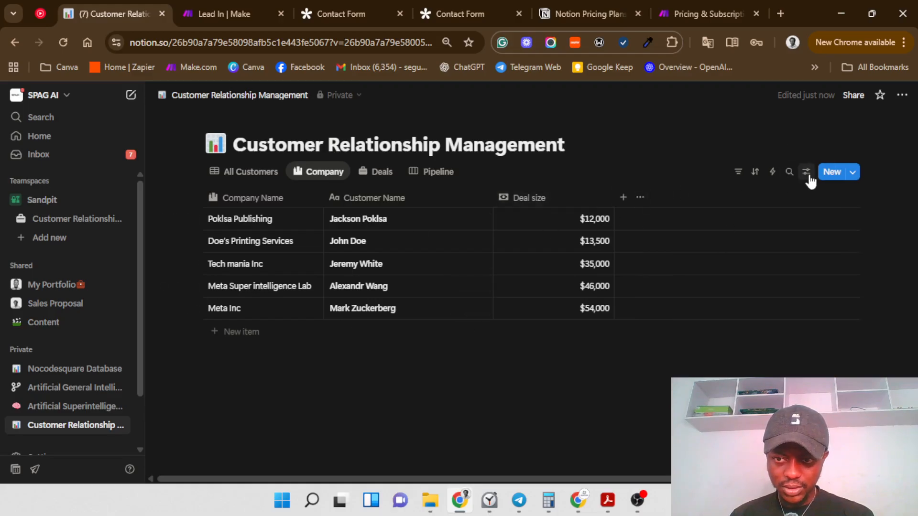
left_click(216, 173)
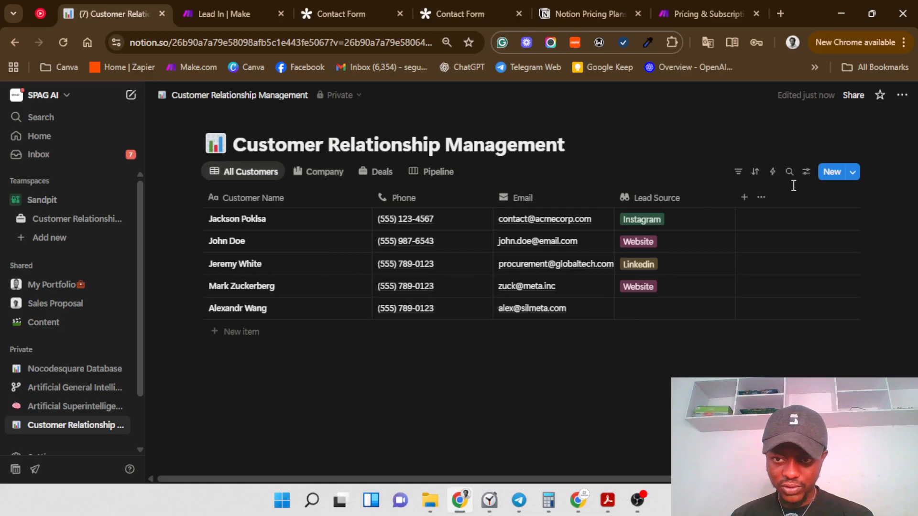
left_click(804, 175)
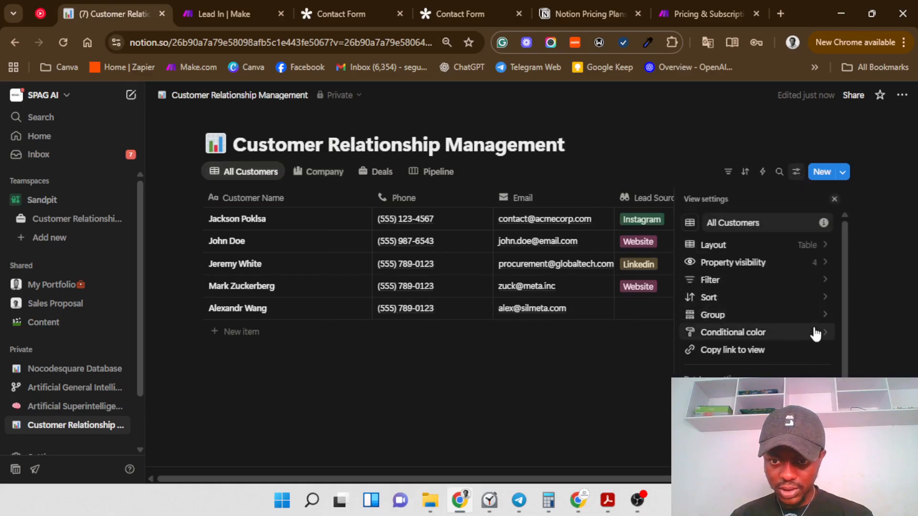
left_click(822, 268)
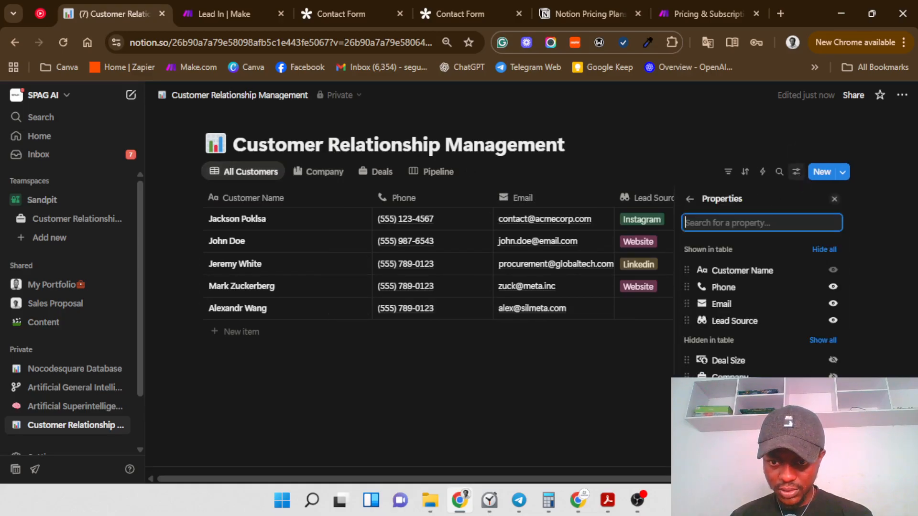
left_click(833, 393)
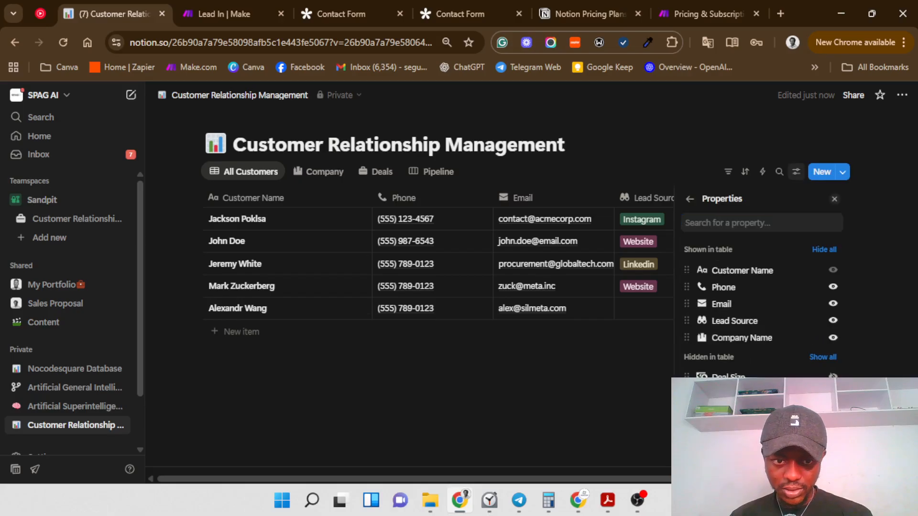
left_click(589, 366)
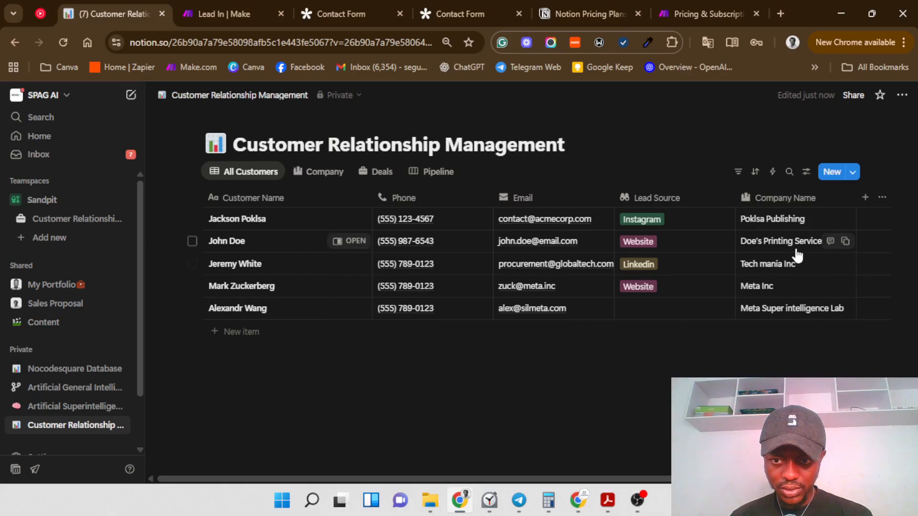
Step: Also show the Company column in the All Customers table
left_click(806, 171)
scroll(832, 287, "down", 1)
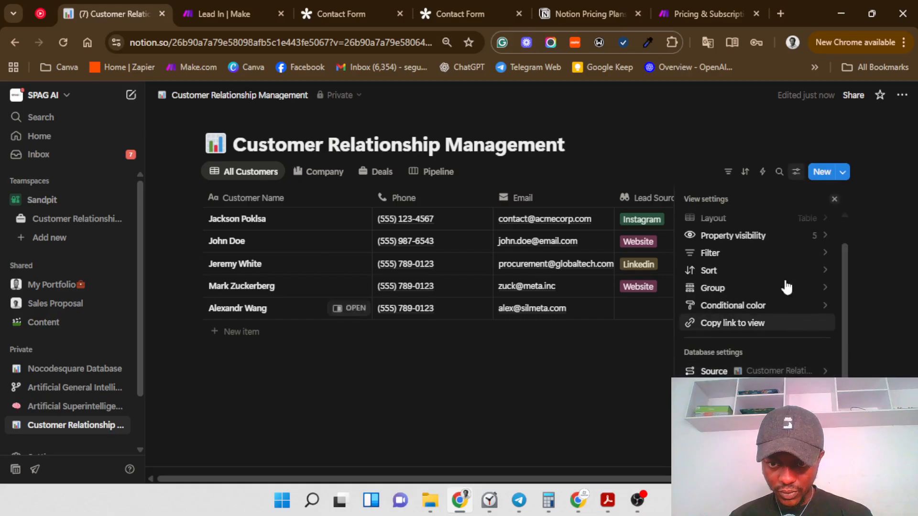
left_click(797, 238)
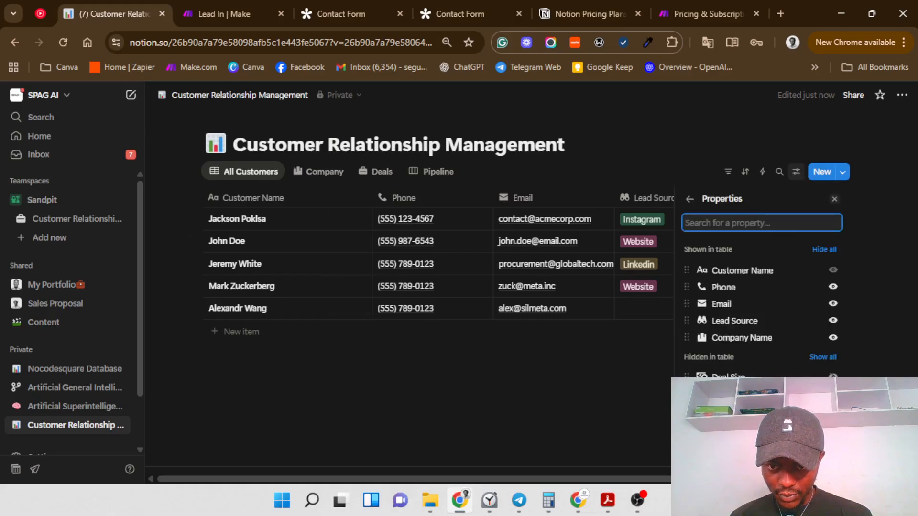
left_click(832, 410)
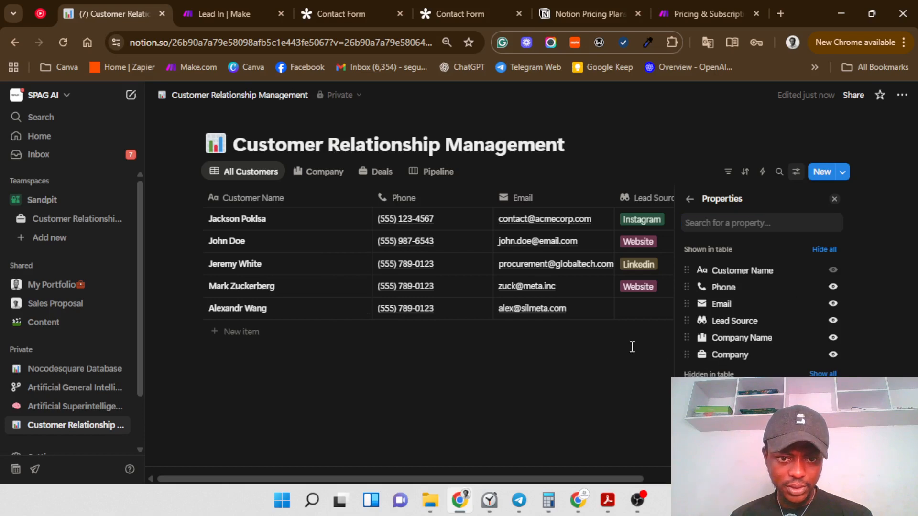
left_click(614, 398)
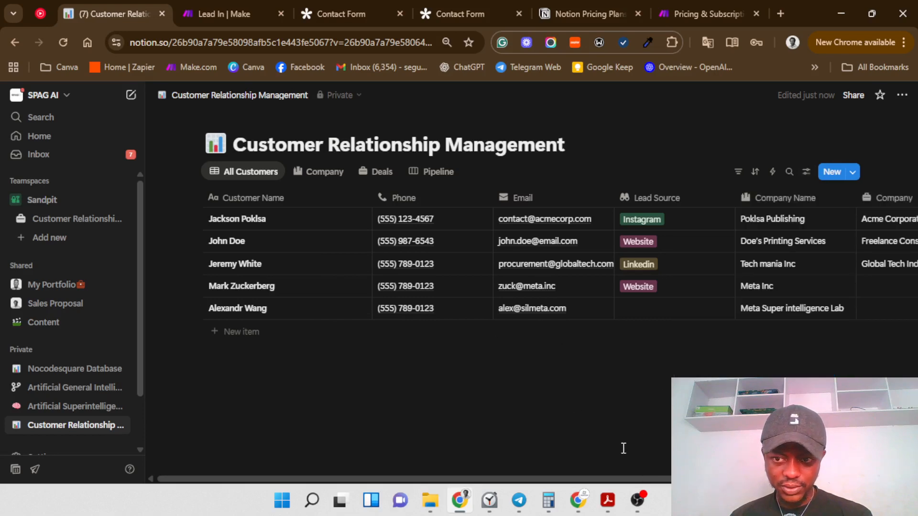
left_click_drag(543, 483, 703, 481)
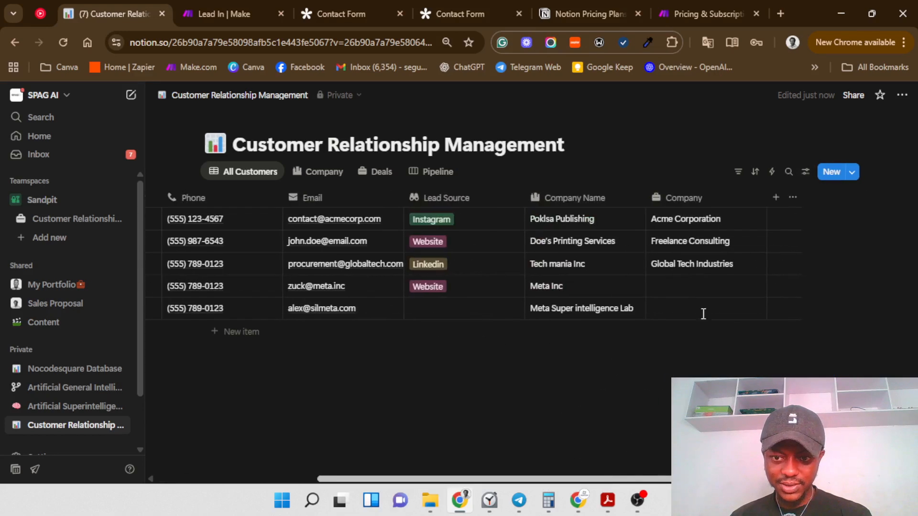
Step: Delete the Company property from the customer database
left_click(706, 207)
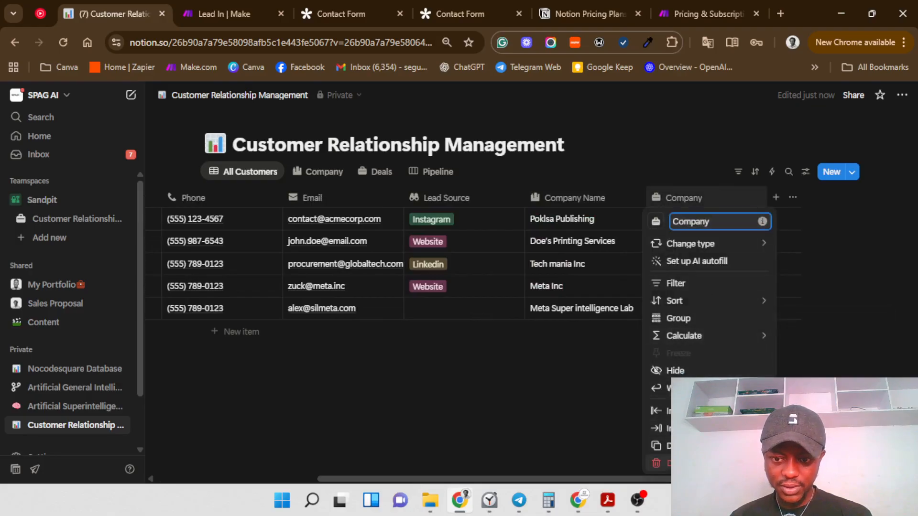
left_click(667, 463)
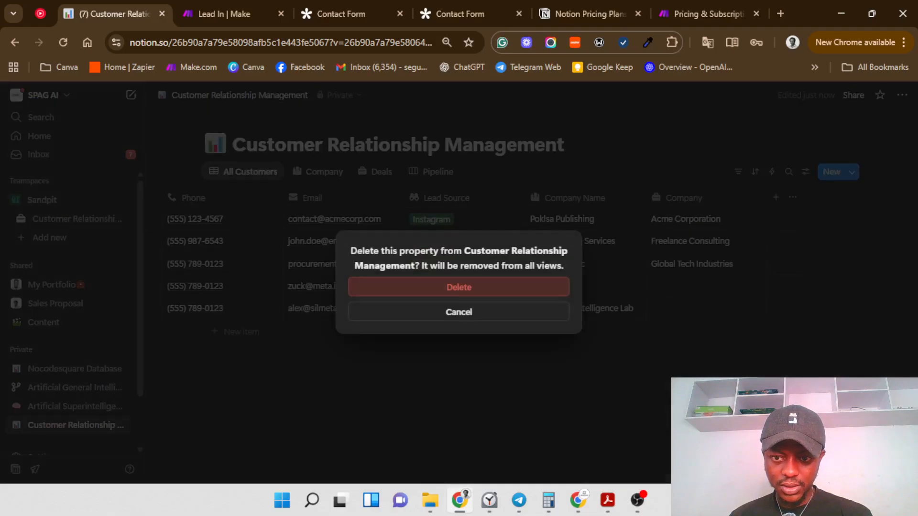
left_click(502, 291)
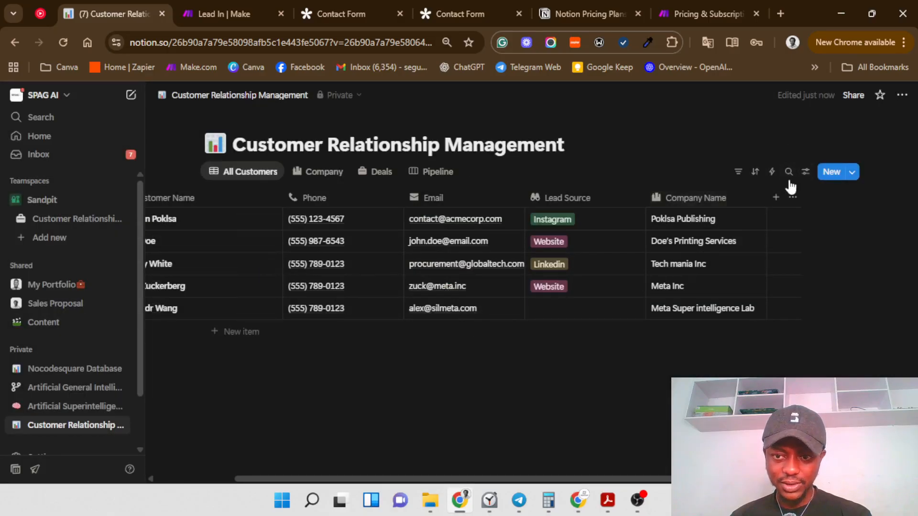
Step: Hide the Company Name column from the All Customers table
left_click(805, 177)
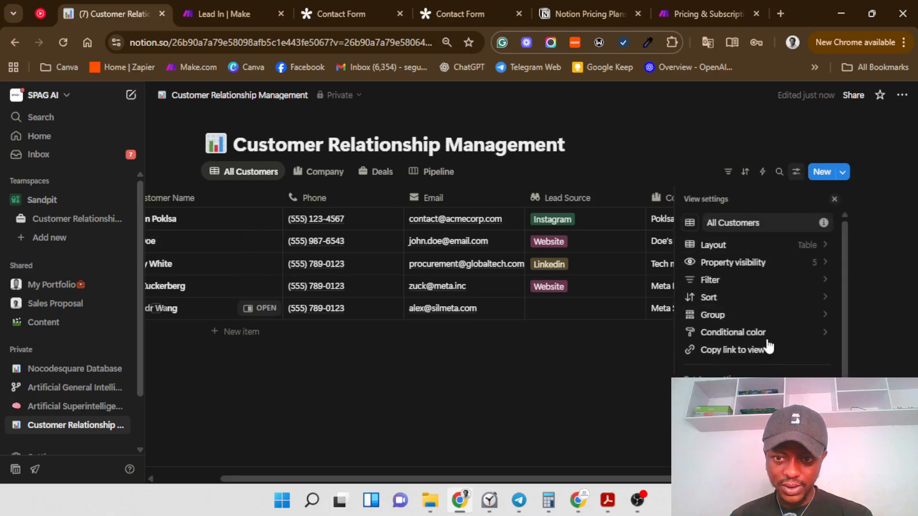
left_click(810, 262)
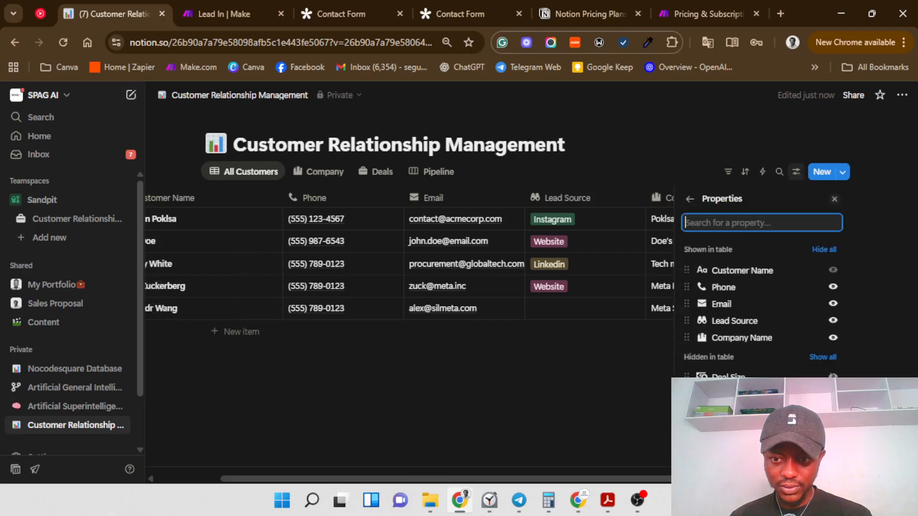
left_click(831, 338)
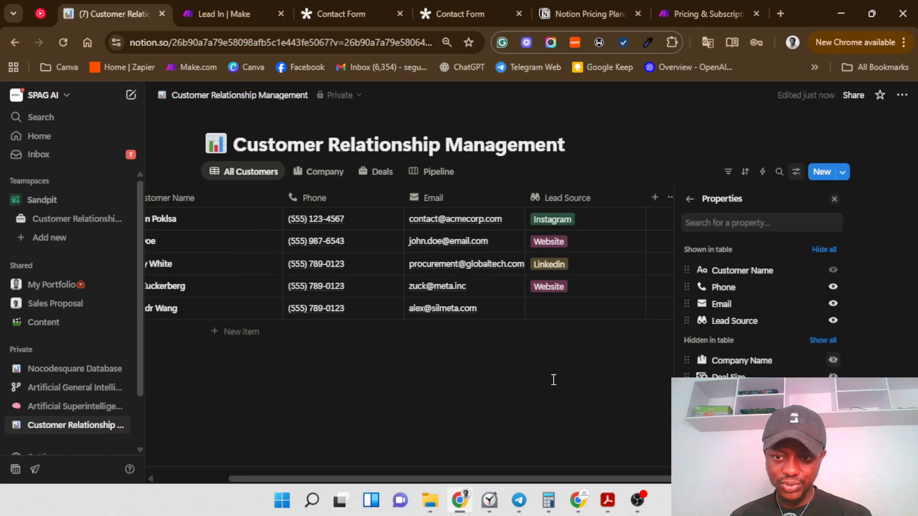
left_click(540, 380)
Step: Check the Pipeline board cards, previewing the Meeting Booked deal in side view
left_click(429, 173)
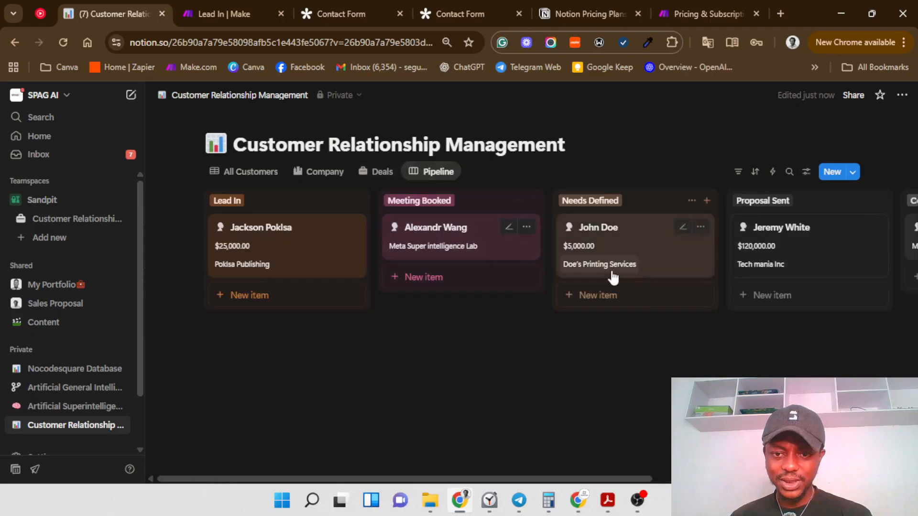
left_click_drag(601, 478, 733, 478)
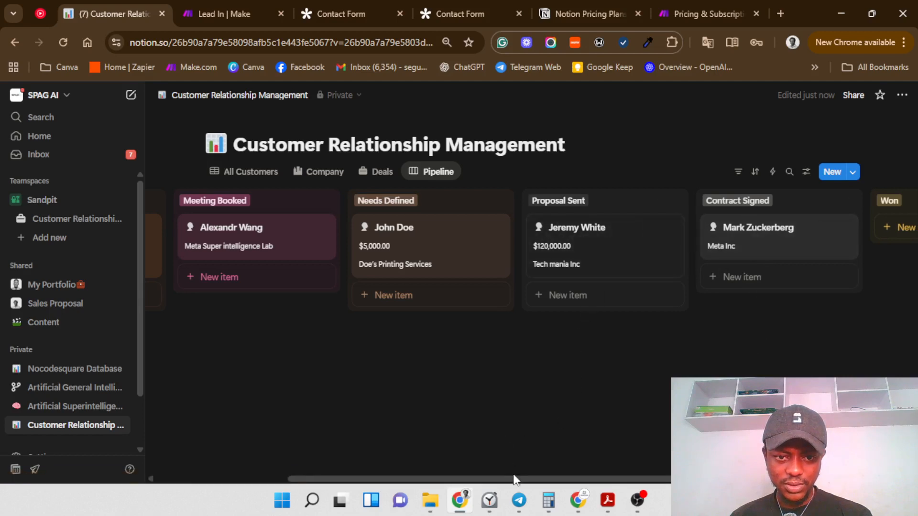
left_click_drag(510, 479, 381, 479)
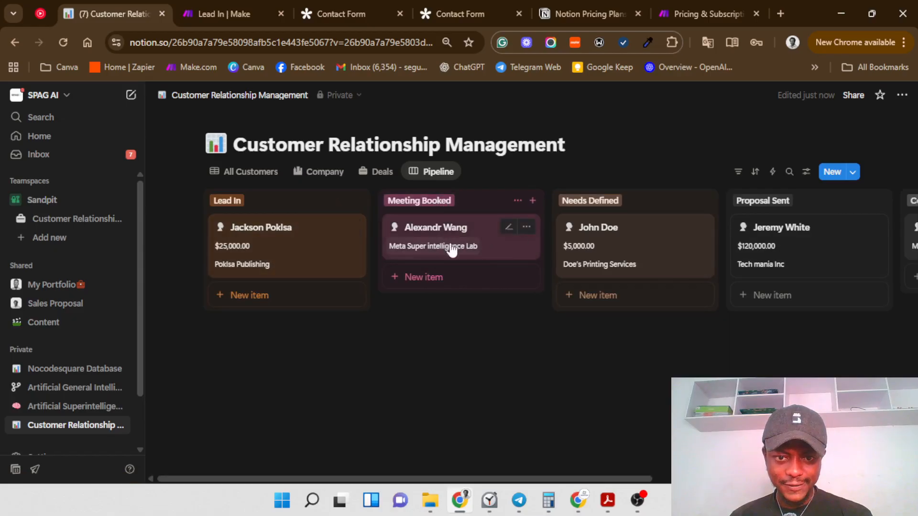
left_click(491, 249)
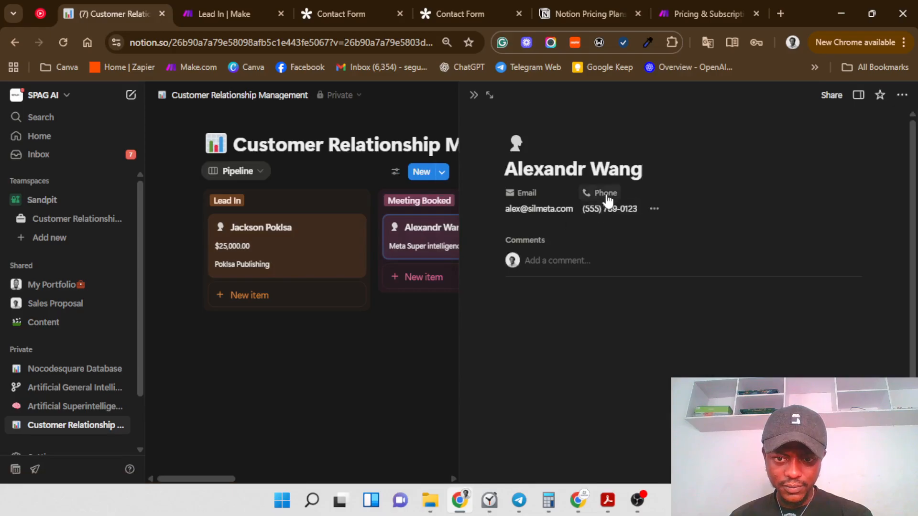
left_click(472, 97)
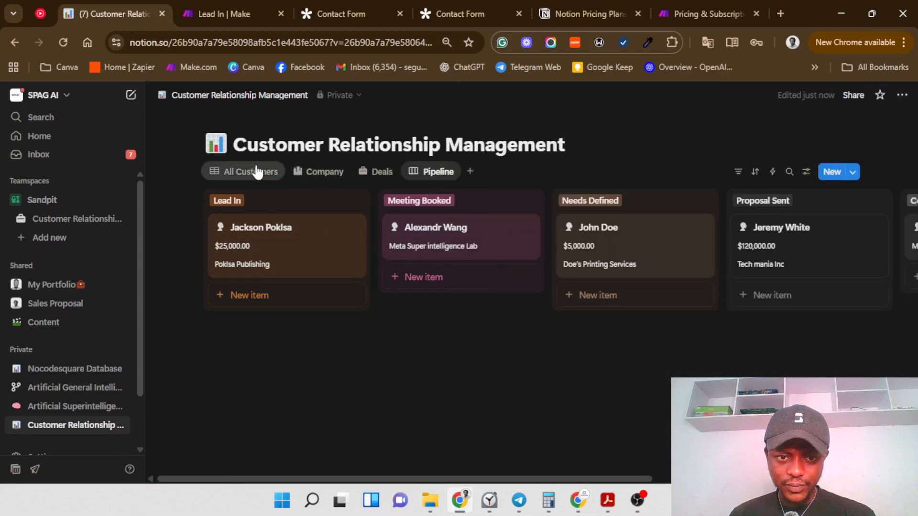
Step: Reveal both Deal size columns in All Customers to compare them
left_click(253, 173)
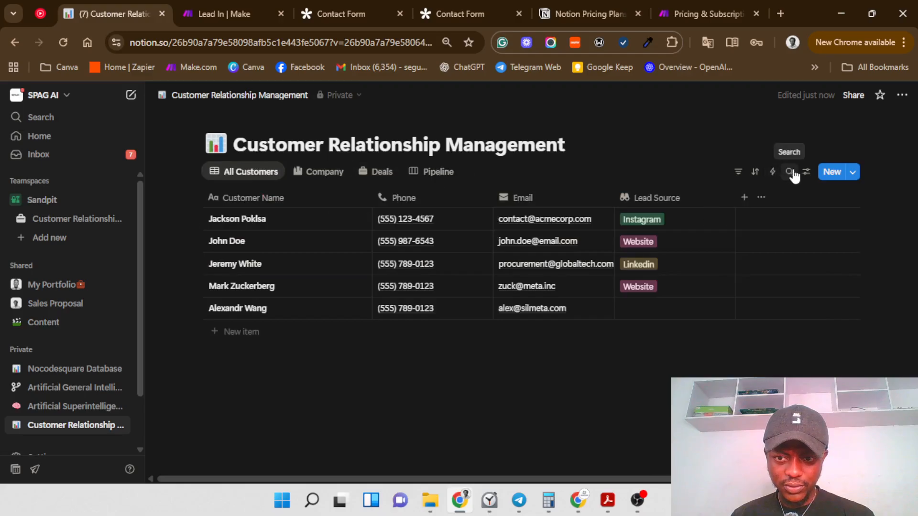
left_click(806, 172)
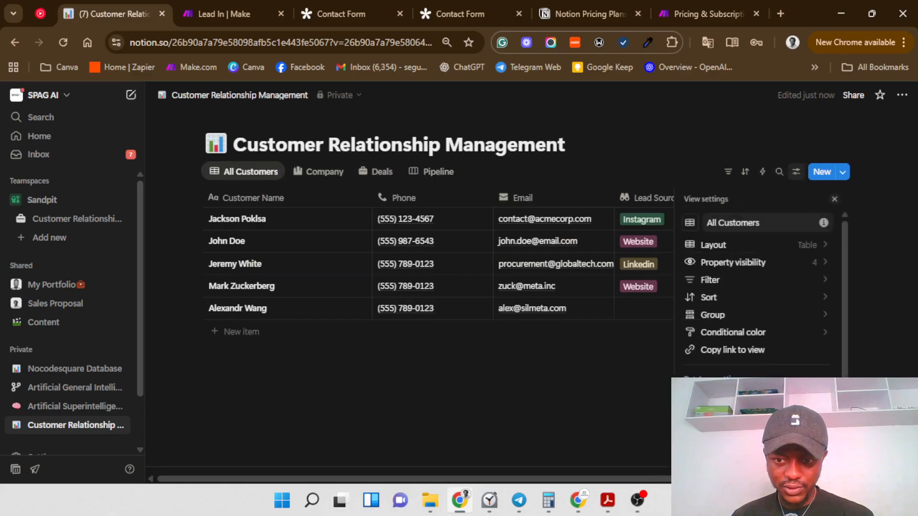
left_click(810, 263)
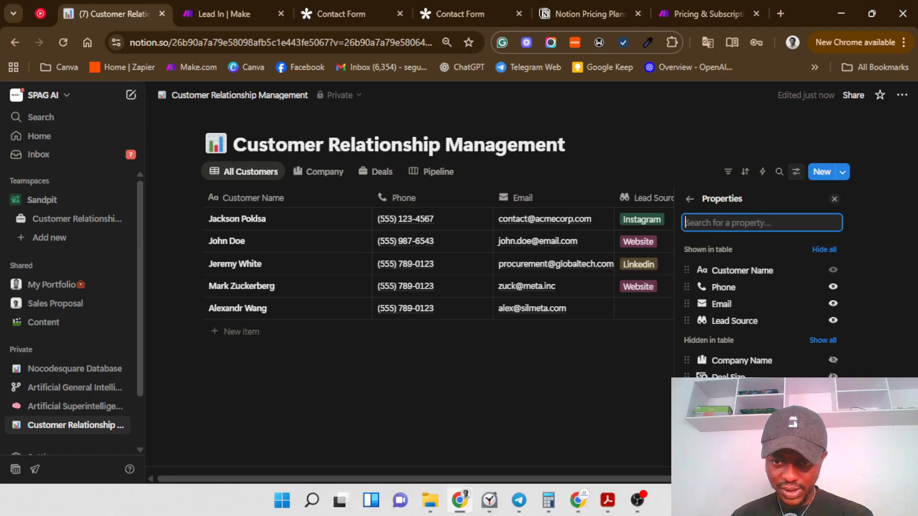
left_click(833, 376)
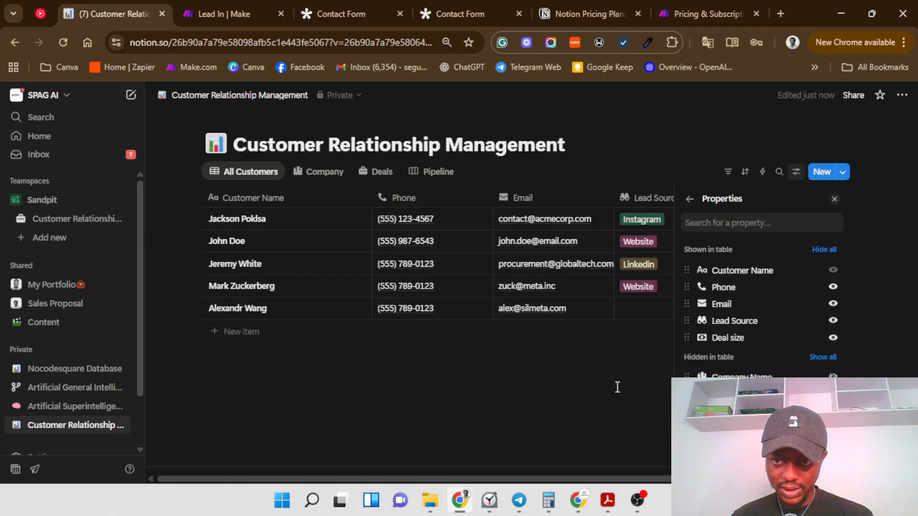
left_click(564, 387)
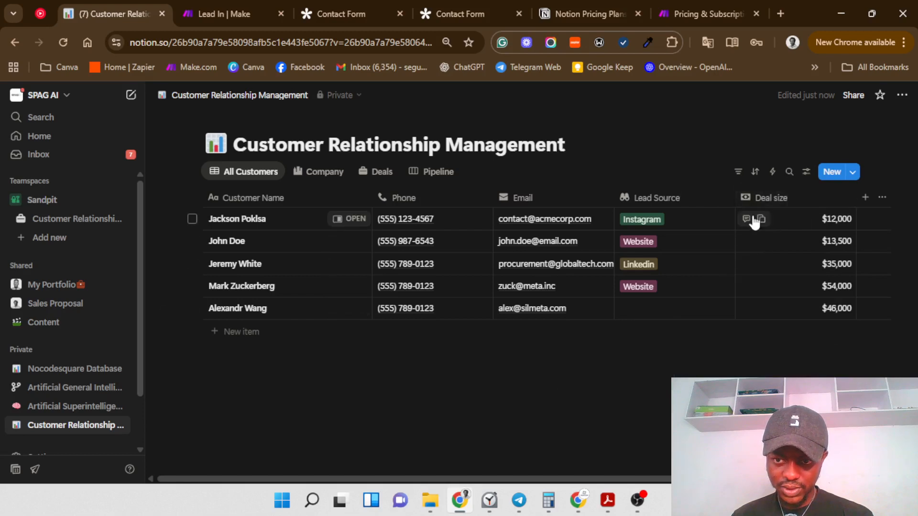
left_click(806, 174)
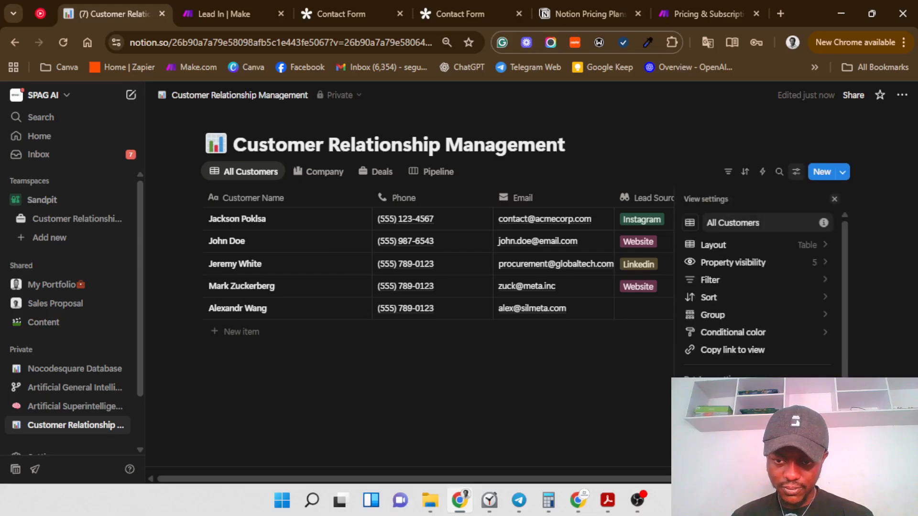
left_click(816, 264)
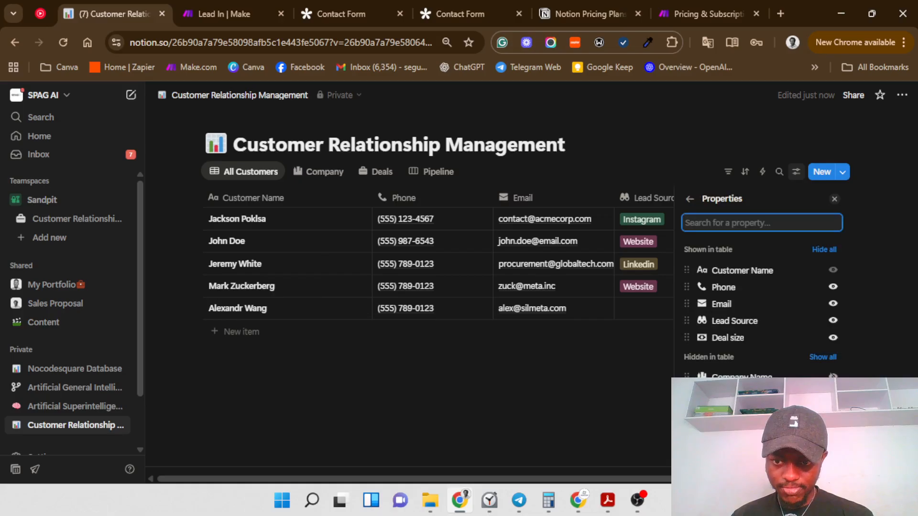
left_click(832, 411)
left_click(562, 396)
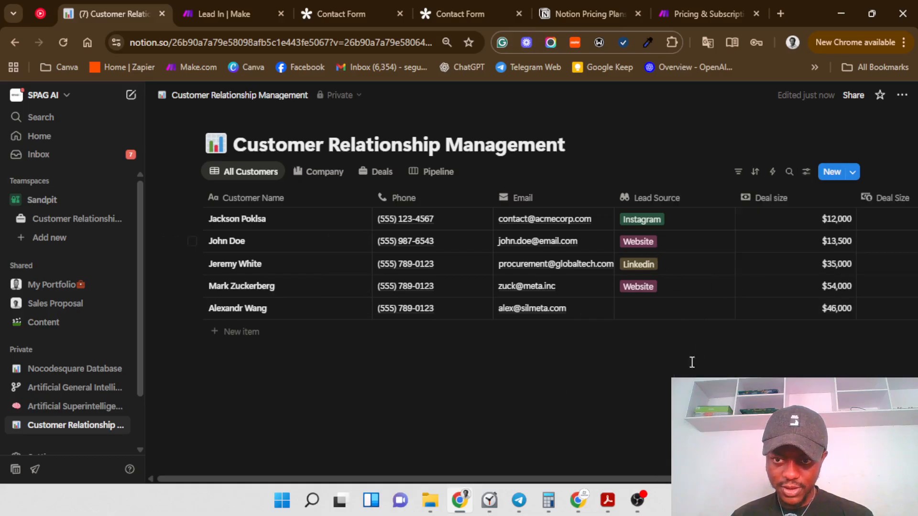
left_click_drag(634, 480, 774, 479)
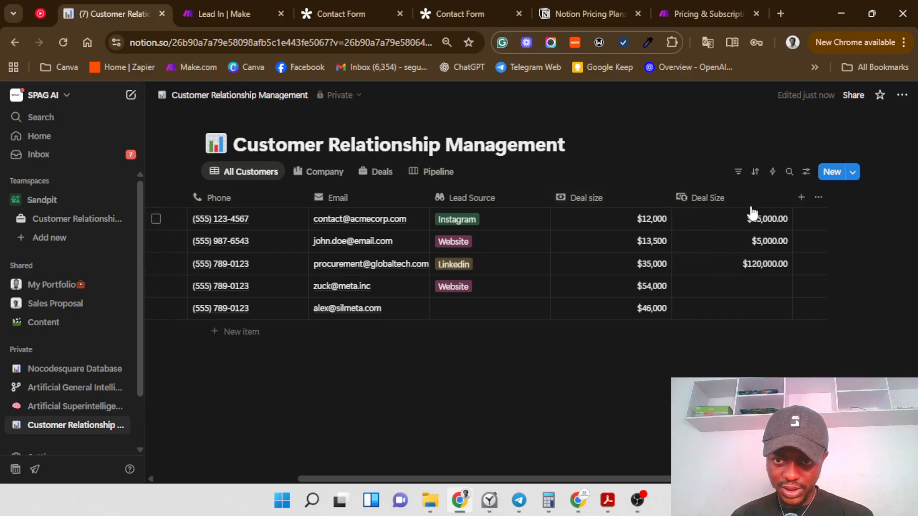
Step: Delete the duplicate second Deal Size property
left_click(780, 199)
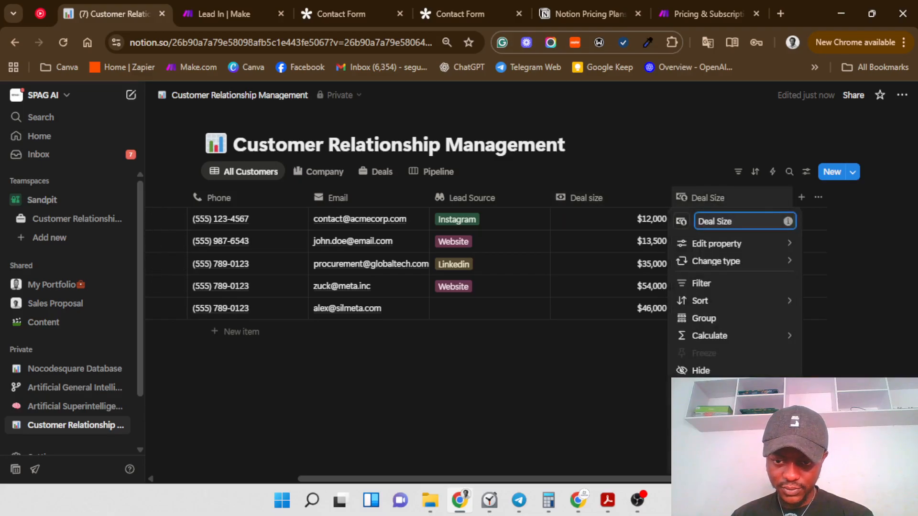
left_click(717, 462)
left_click(518, 289)
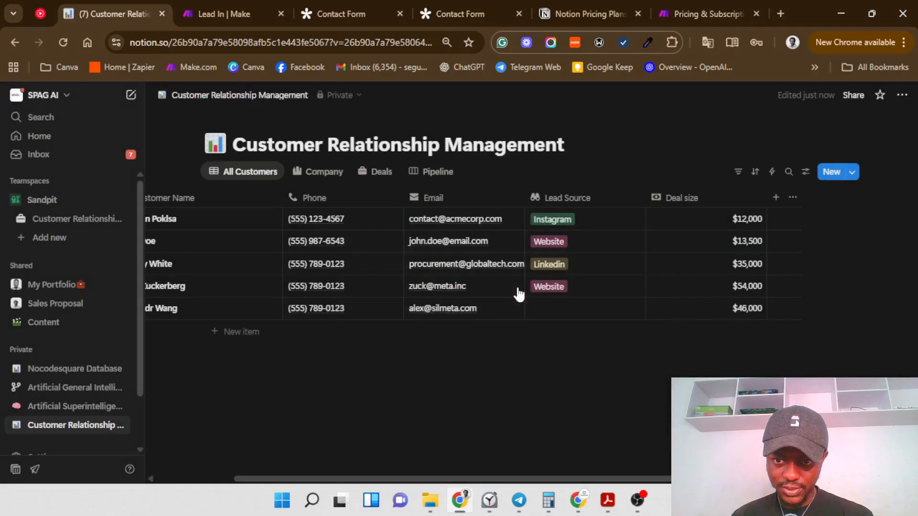
mouse_move(334, 481)
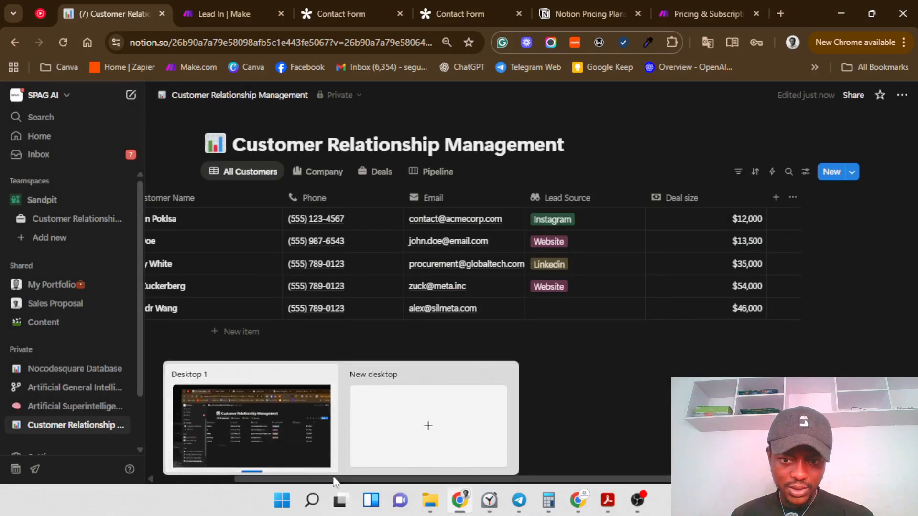
Step: Hide the remaining Deal size column from the All Customers table
left_click(806, 173)
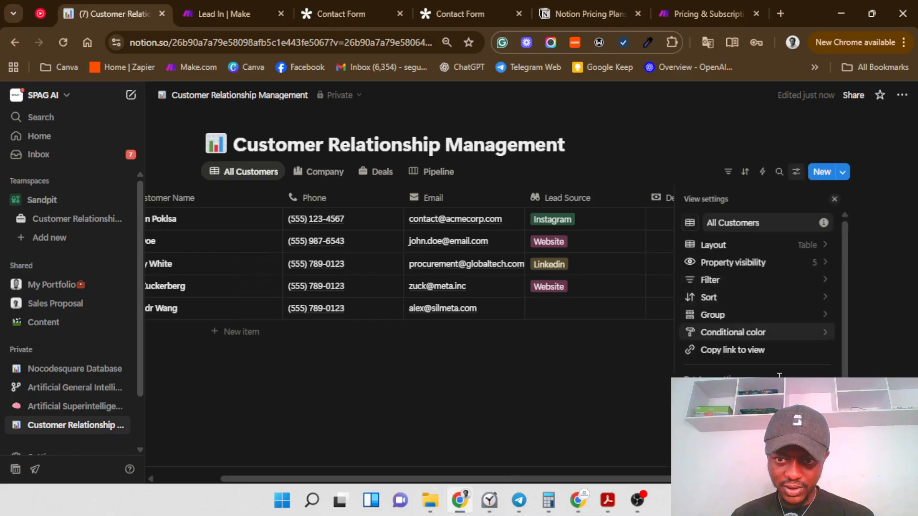
left_click(813, 261)
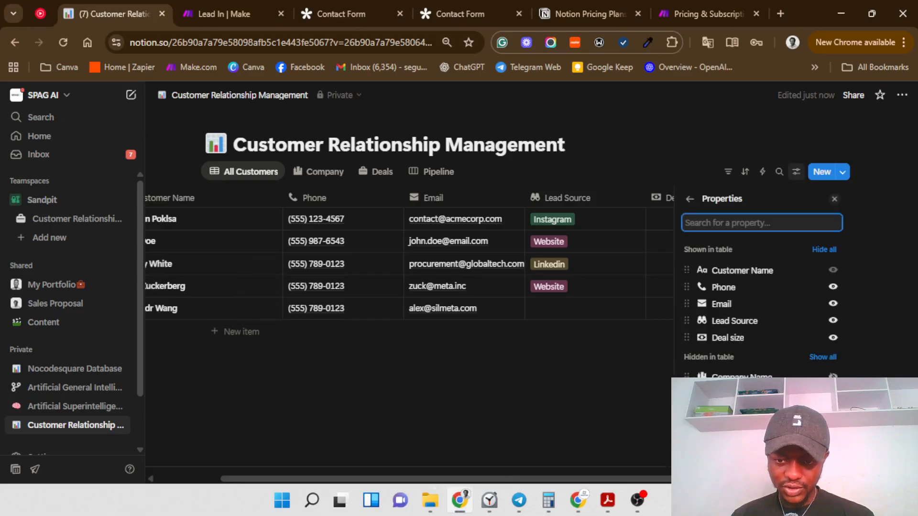
left_click(833, 337)
left_click(495, 388)
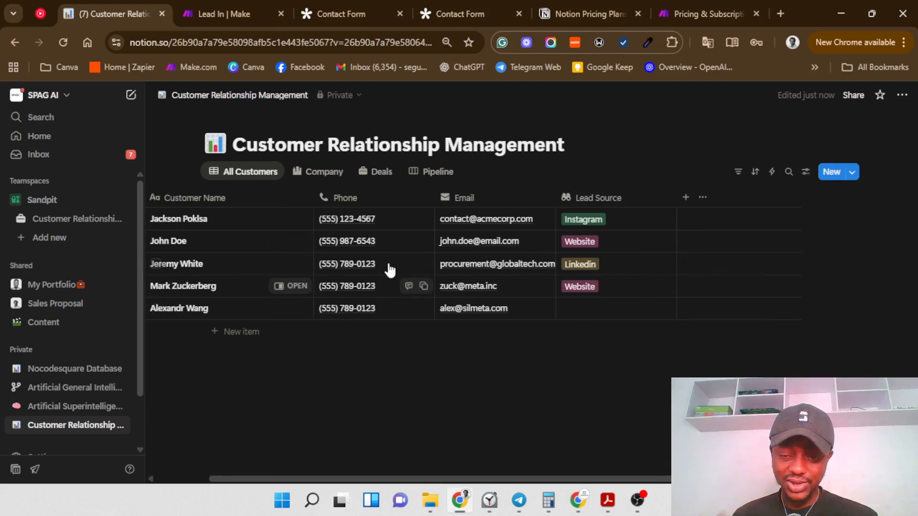
Step: Go to the Pipeline board and open its card property visibility list
left_click(421, 182)
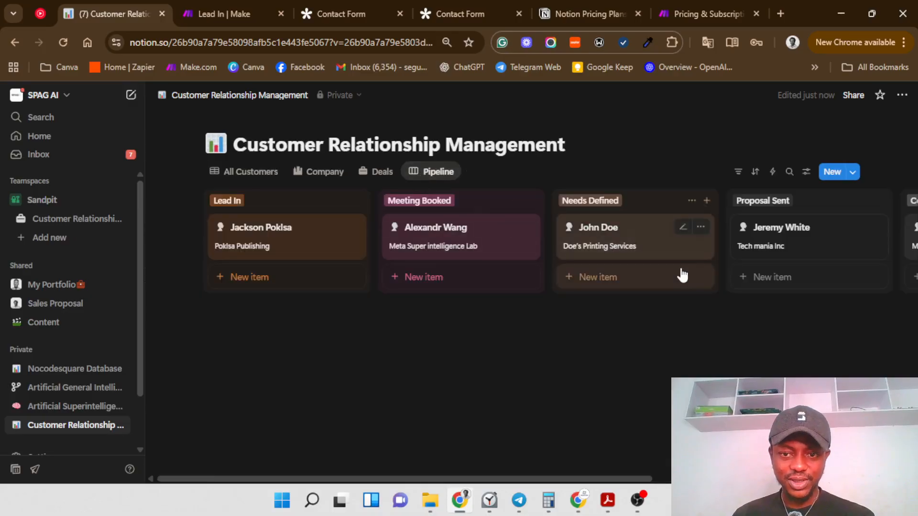
left_click_drag(539, 479, 549, 436)
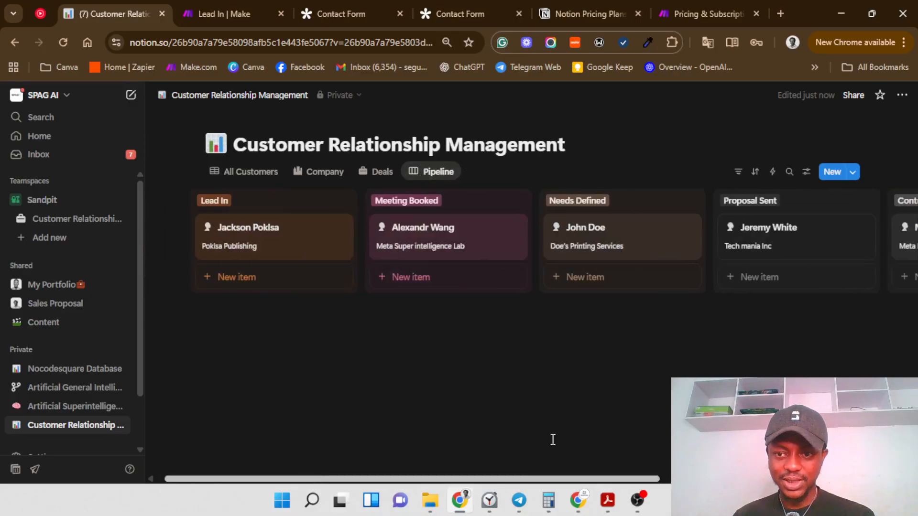
left_click(806, 172)
left_click(790, 263)
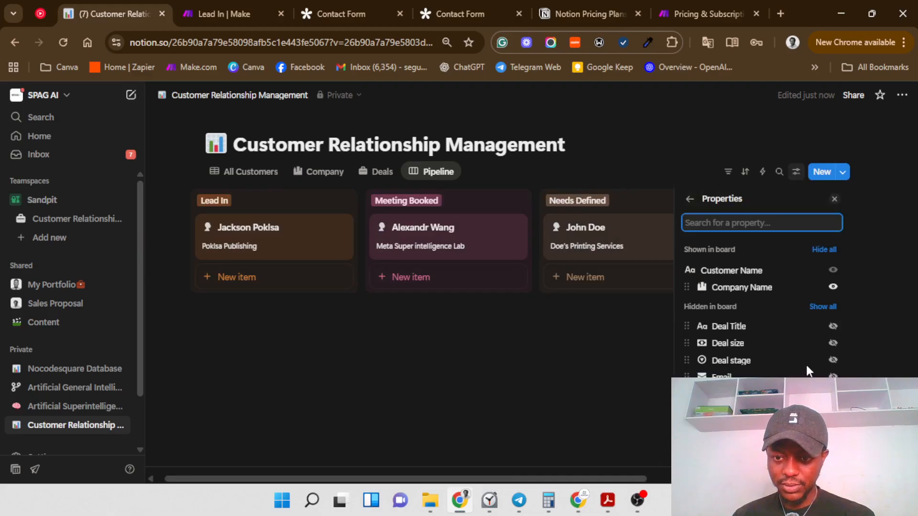
Step: Switch to the Deals table and close the view settings panel
left_click(382, 172)
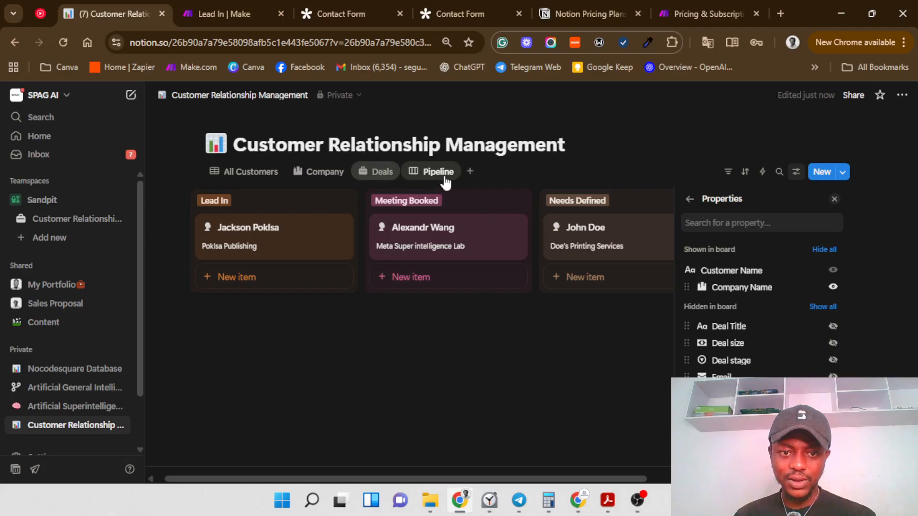
left_click(688, 210)
left_click(551, 383)
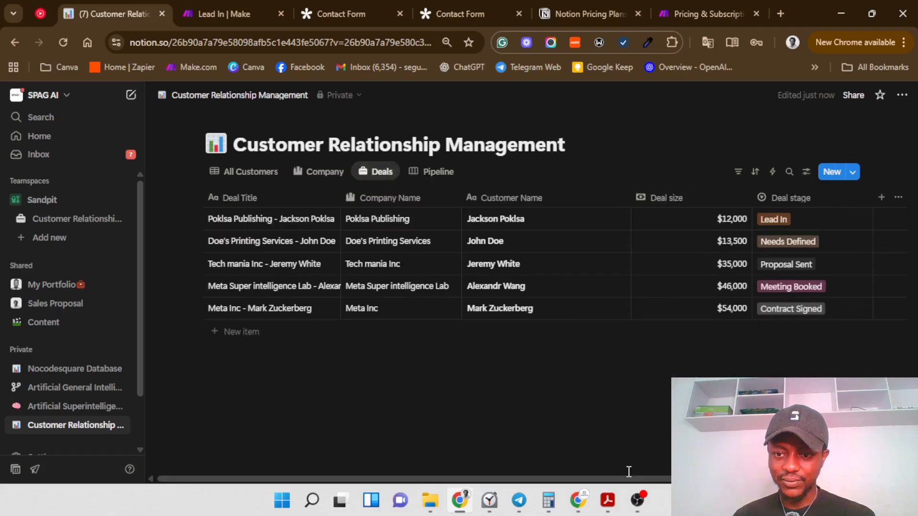
left_click_drag(635, 478, 724, 478)
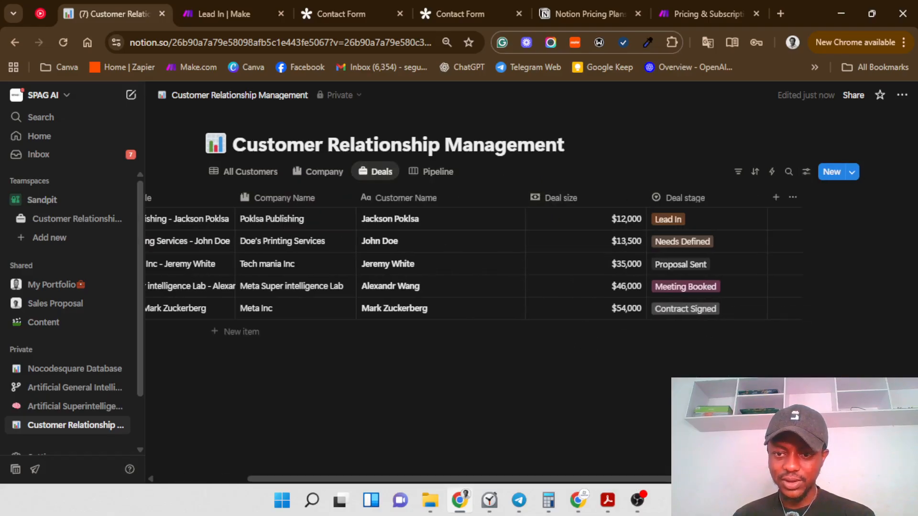
Step: Add a Select property named Deal type after Deal stage in the Deals table
left_click(775, 198)
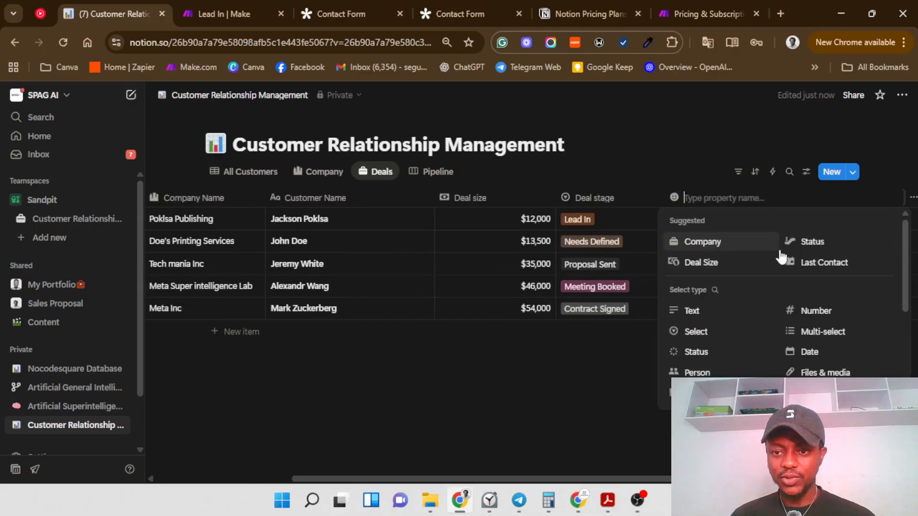
left_click(695, 329)
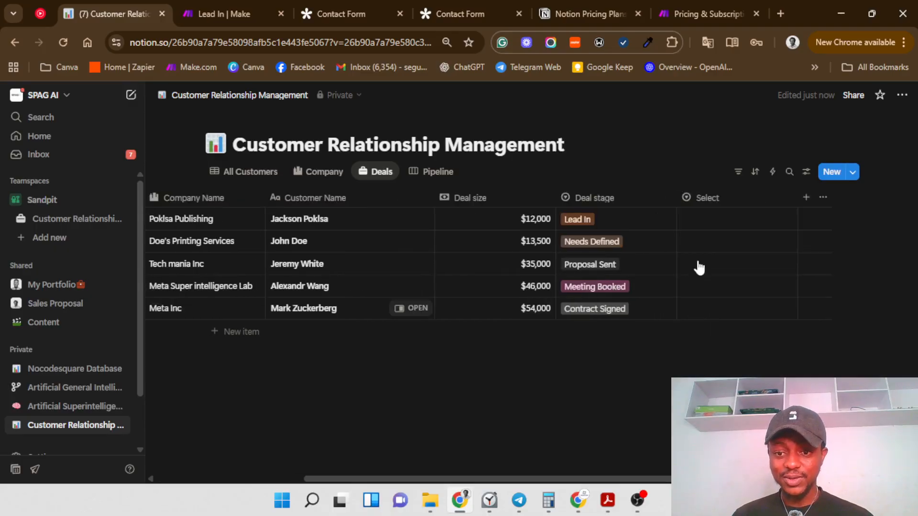
left_click(697, 197)
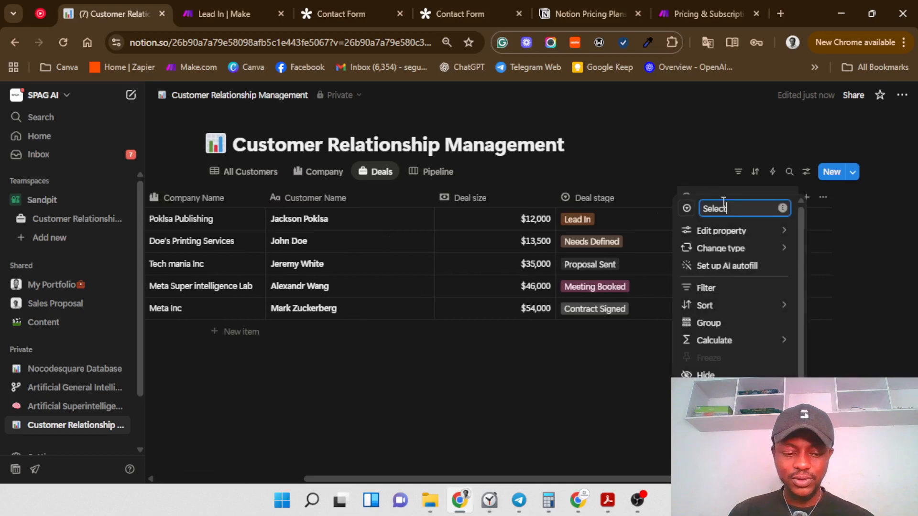
key("BackSpace")
key("BackSpace")
key("BackSpace")
key("BackSpace")
key("BackSpace")
key("BackSpace")
type("Deal typ")
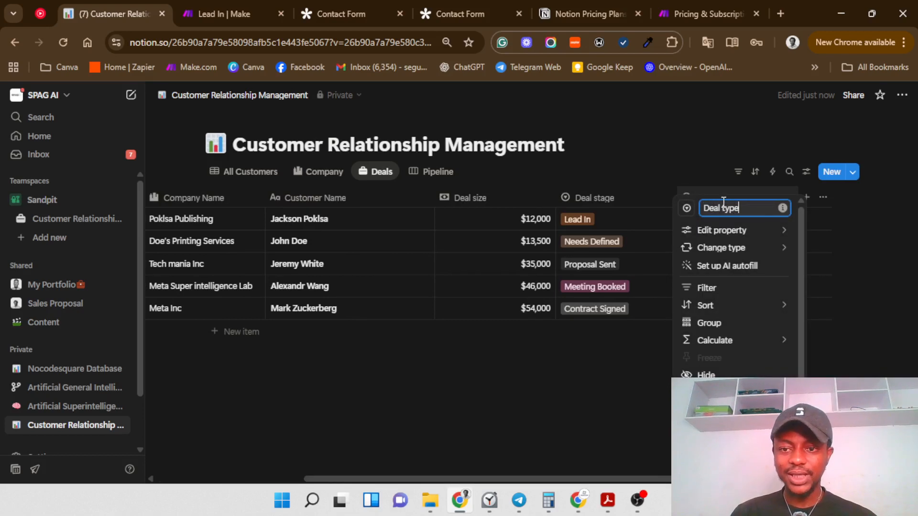
left_click(686, 210)
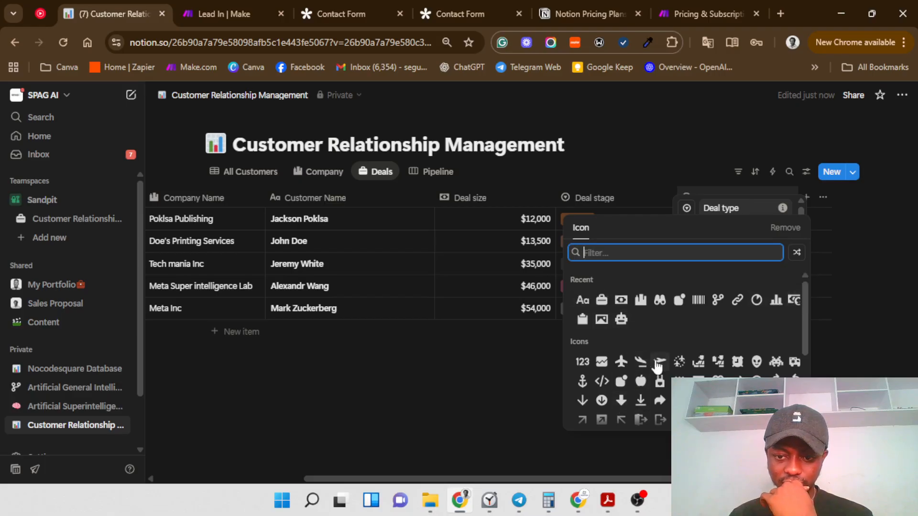
Step: Scroll the icon picker and assign the QR-code grid icon to the Deal type property
scroll(664, 365, "down", 2)
scroll(665, 367, "down", 2)
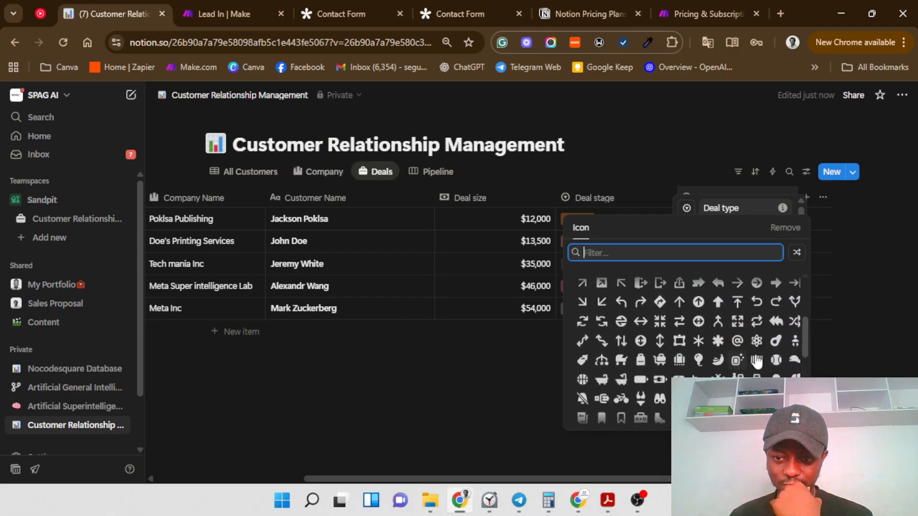
scroll(710, 372, "down", 2)
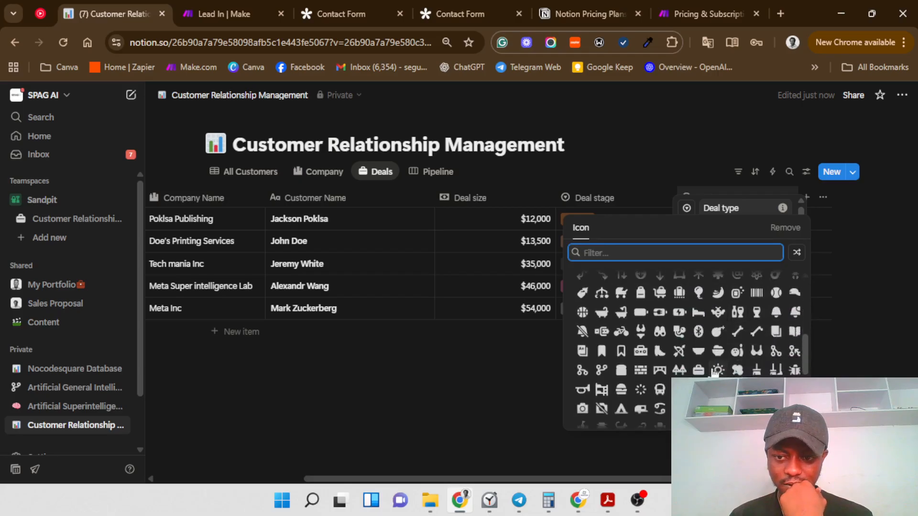
scroll(636, 365, "down", 2)
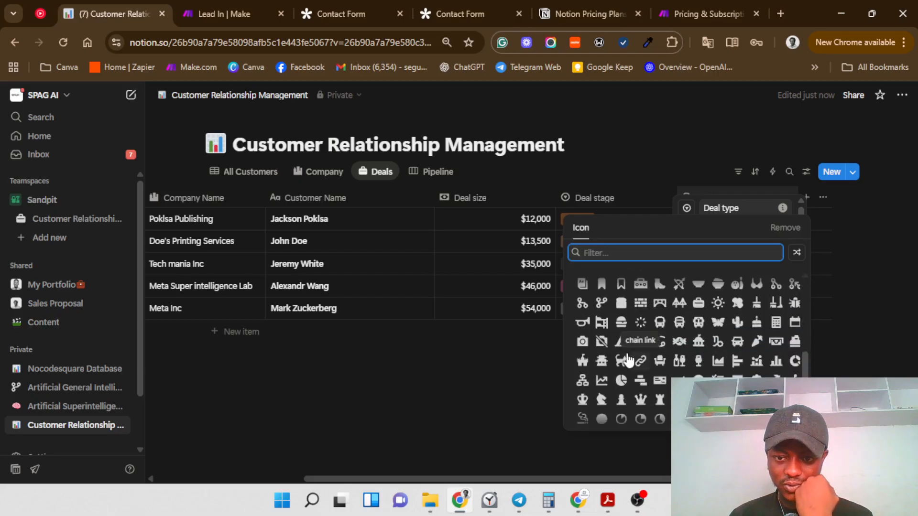
scroll(631, 353, "down", 4)
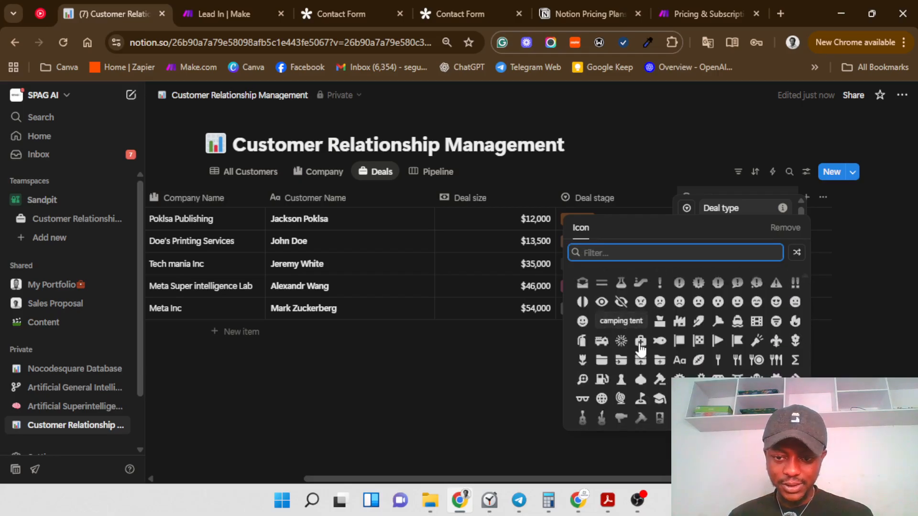
scroll(665, 381, "down", 2)
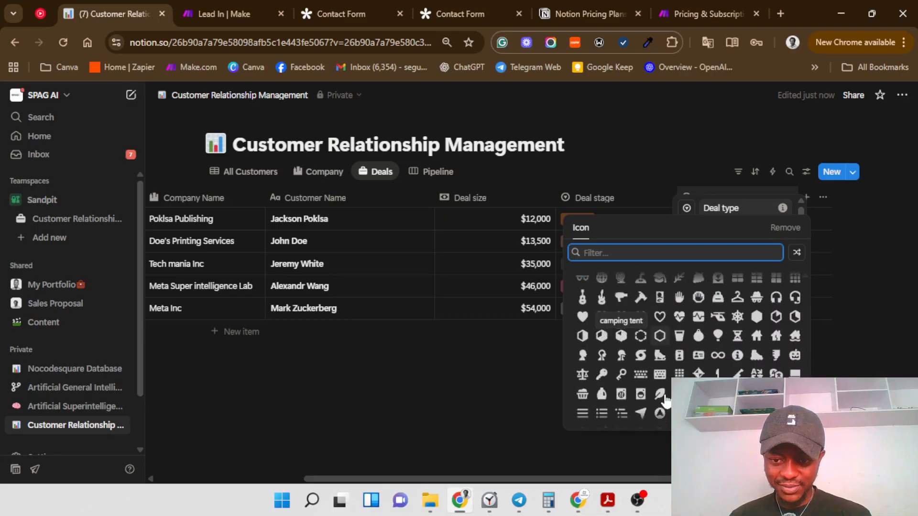
scroll(664, 401, "down", 2)
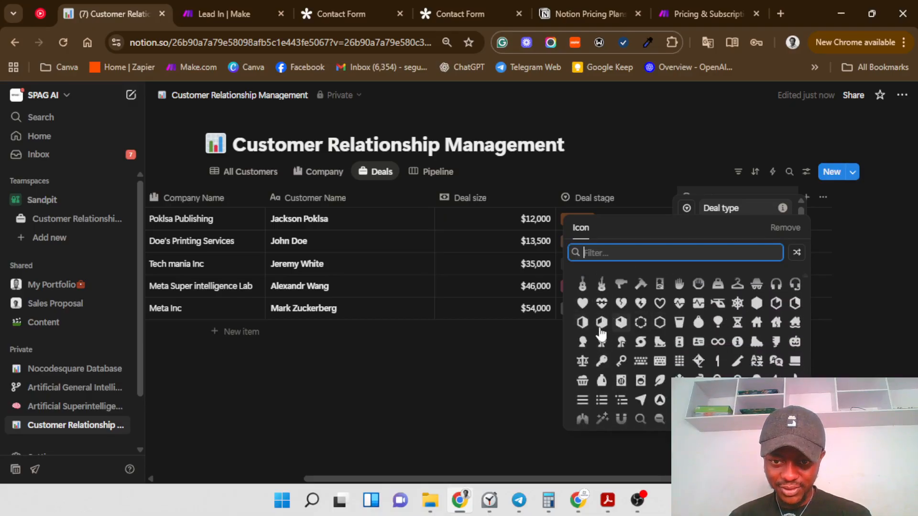
scroll(655, 356, "down", 2)
scroll(655, 356, "down", 1)
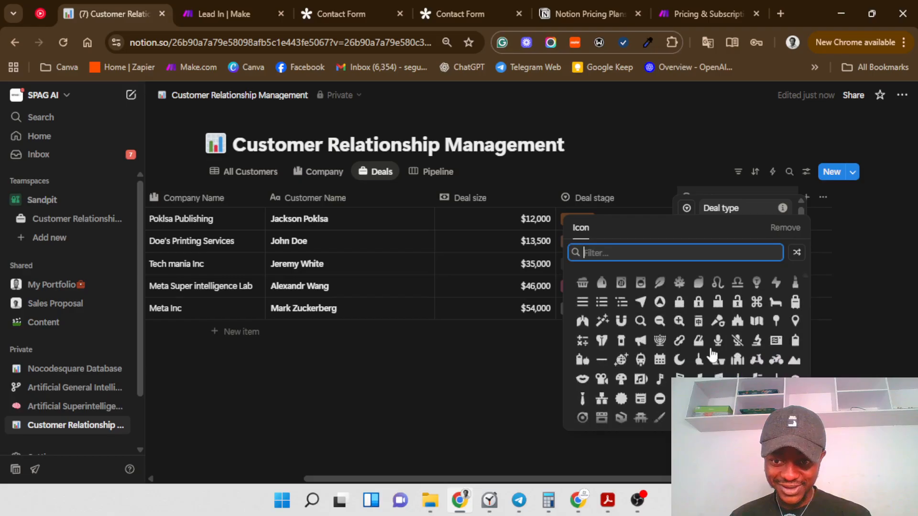
scroll(654, 391, "down", 3)
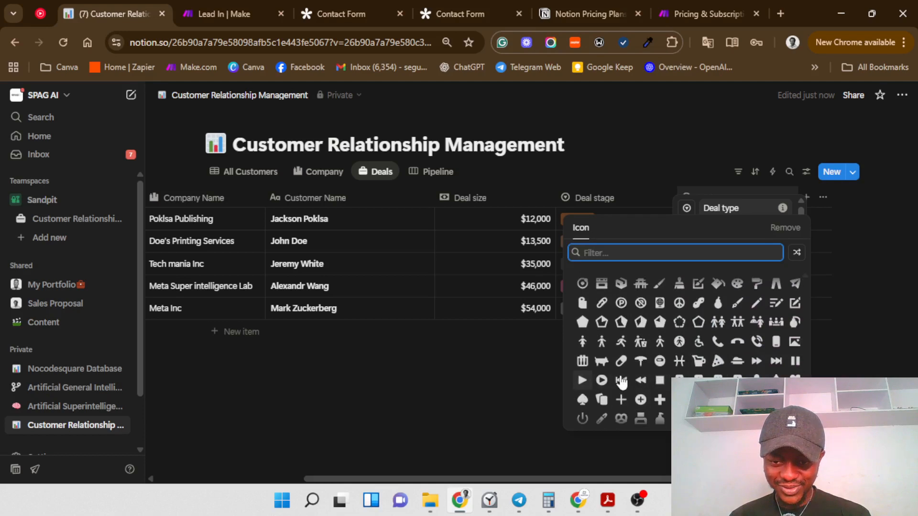
scroll(631, 383, "down", 2)
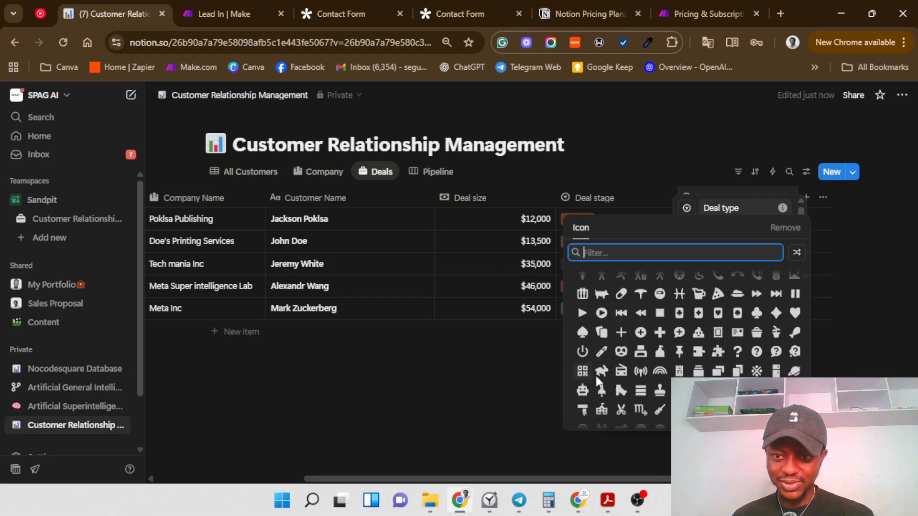
left_click(583, 372)
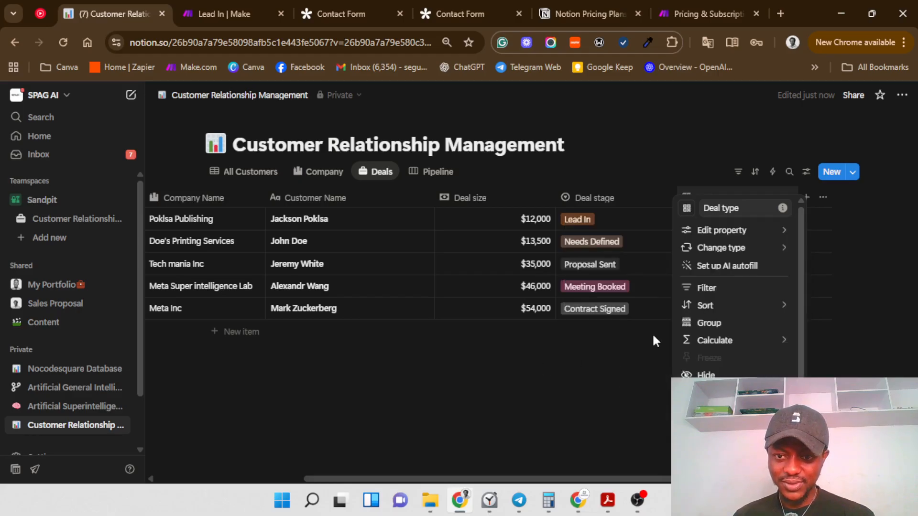
Step: Open the Deal type property's option editor from the Deals table column
left_click(606, 376)
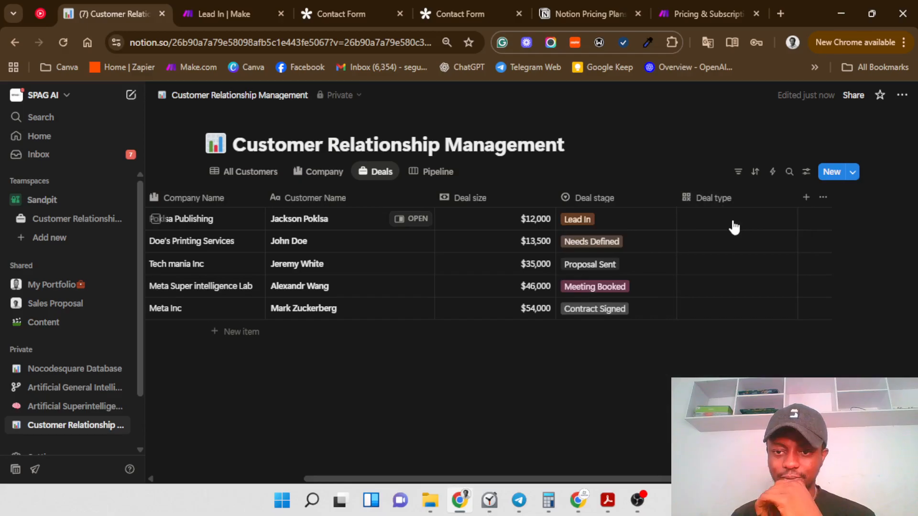
left_click(734, 221)
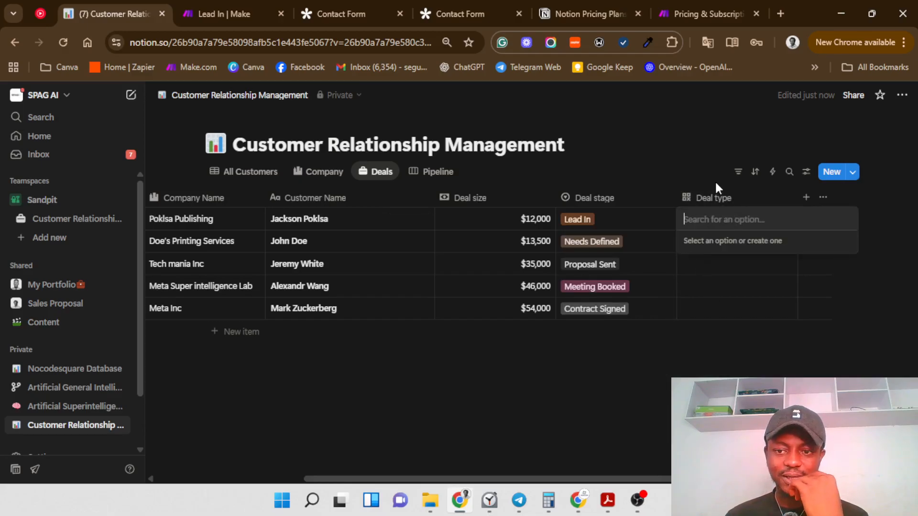
key("Escape")
left_click(729, 199)
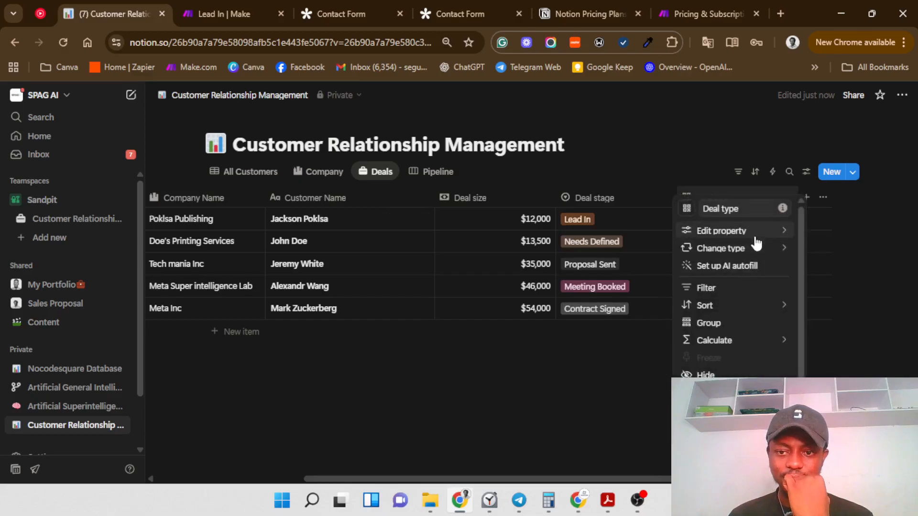
left_click(688, 233)
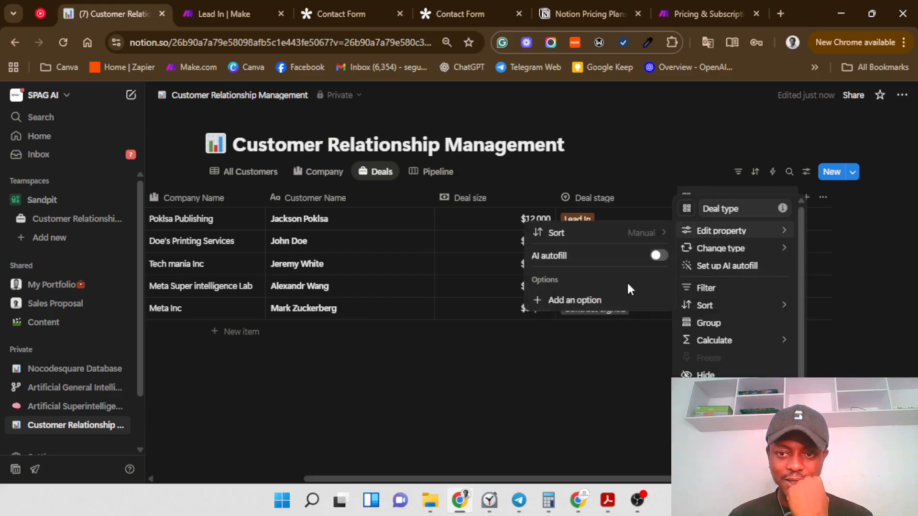
left_click(603, 303)
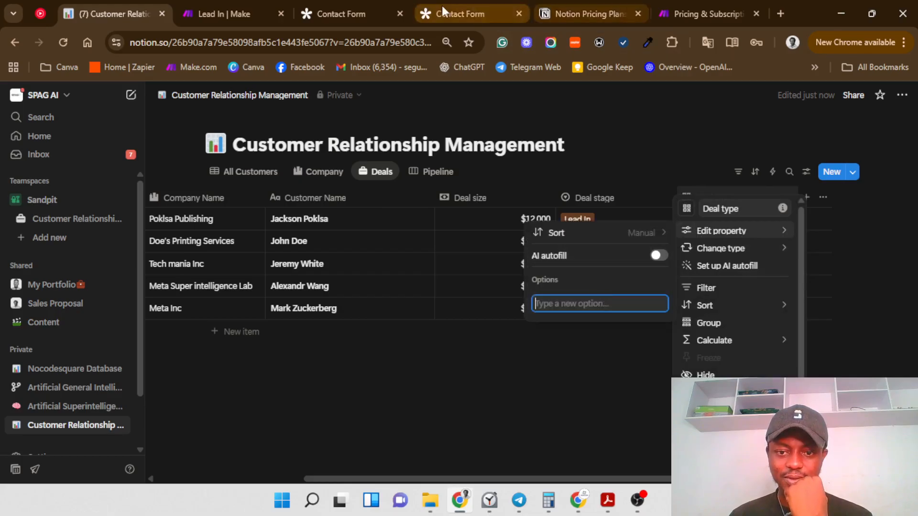
Step: Copy 'Zapier Full Business Automation' from the Tally form and add it as a Deal type option
left_click(374, 4)
scroll(369, 258, "up", 8)
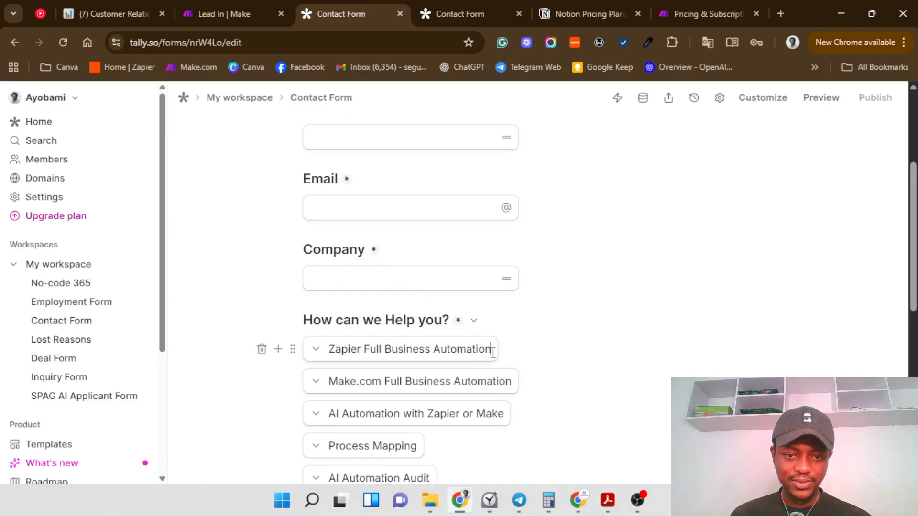
left_click_drag(492, 353, 336, 339)
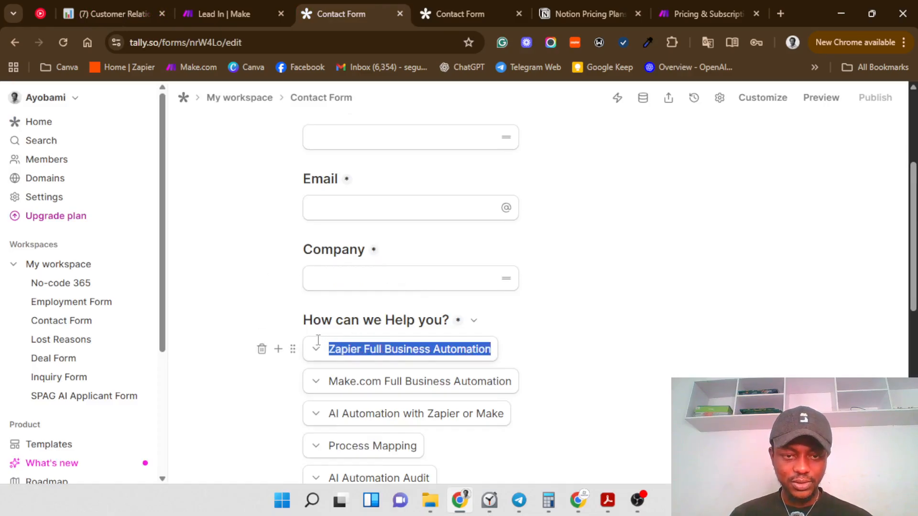
left_click(110, 14)
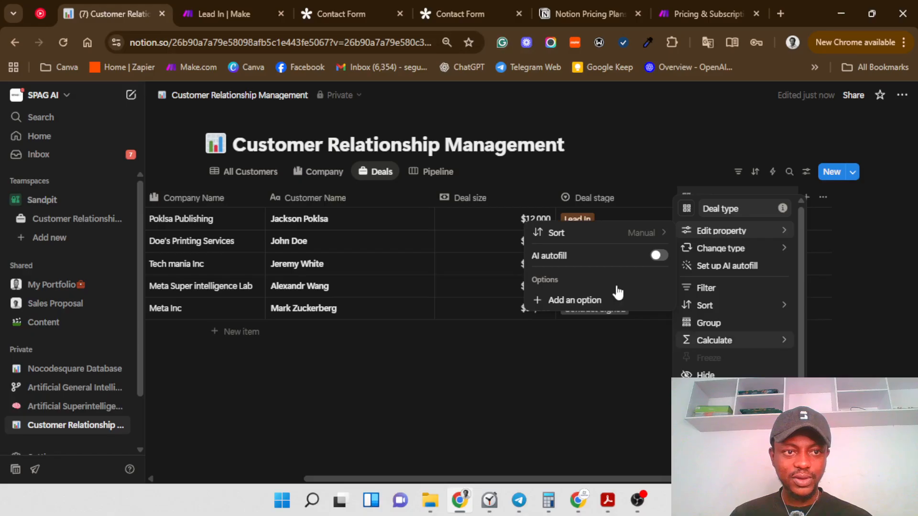
left_click(603, 303)
type("Zapier Full Business Automation")
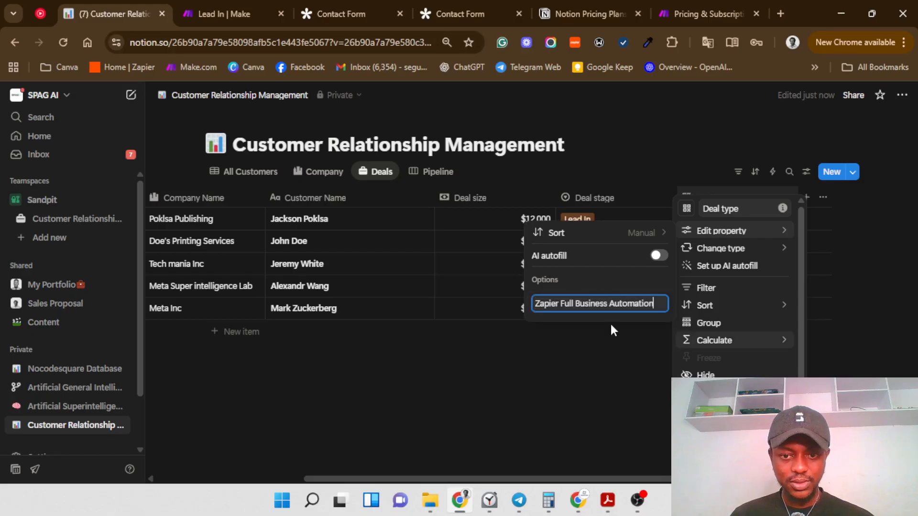
key("Return")
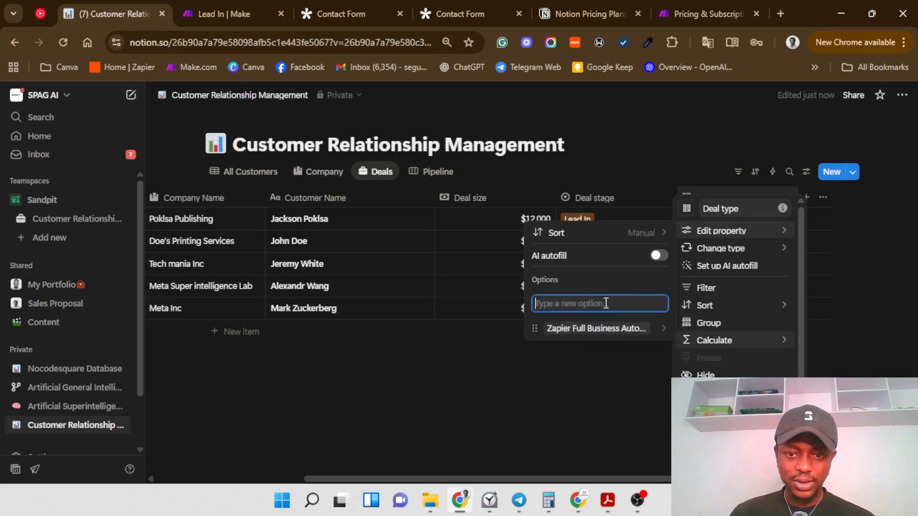
Step: Copy 'Make.com Full Business Automation' from the Tally form and add it as an option
left_click(342, 14)
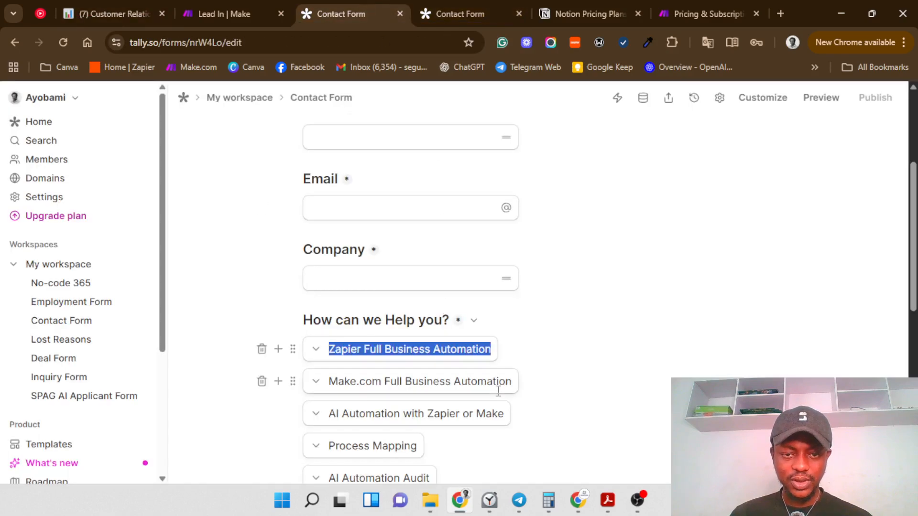
left_click_drag(517, 381, 356, 387)
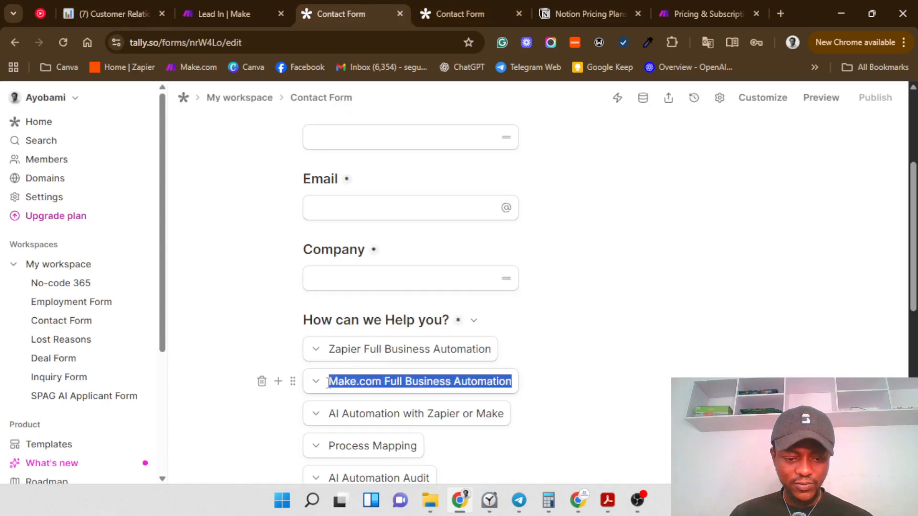
left_click(115, 14)
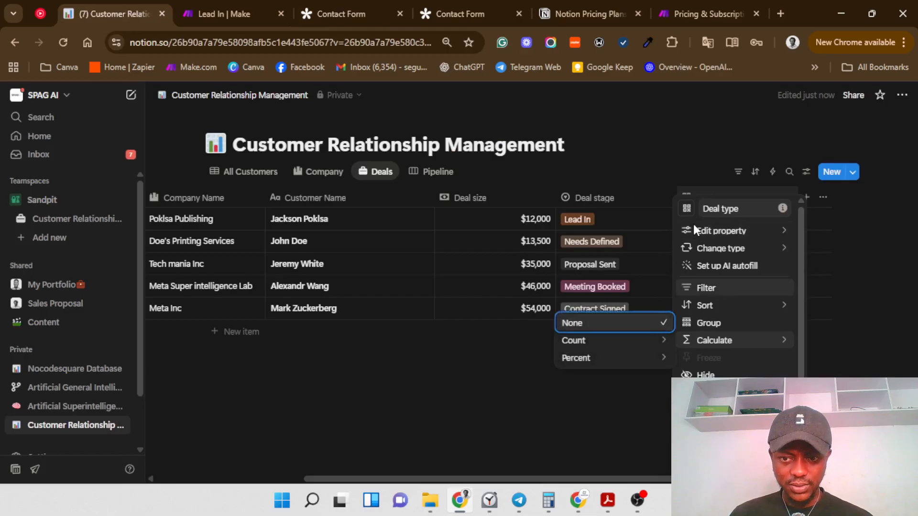
mouse_move(694, 229)
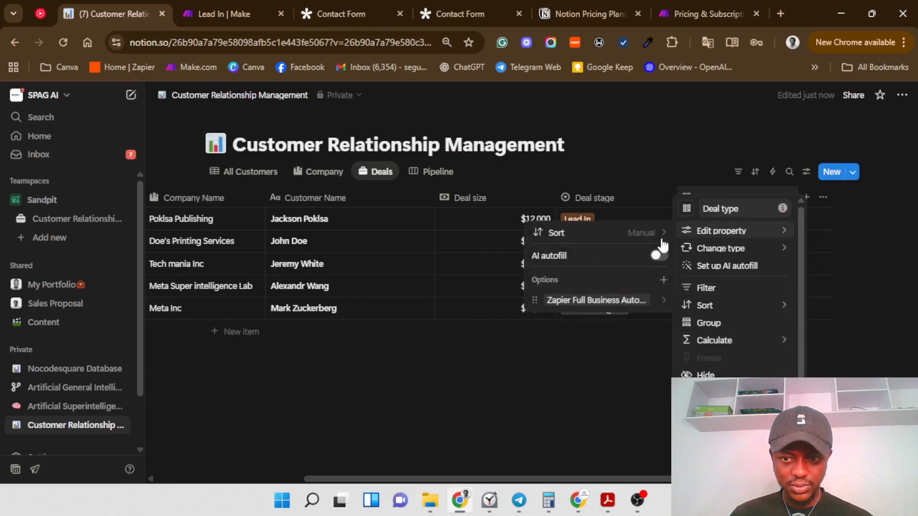
left_click(663, 279)
type("Make.com Full Business Automation")
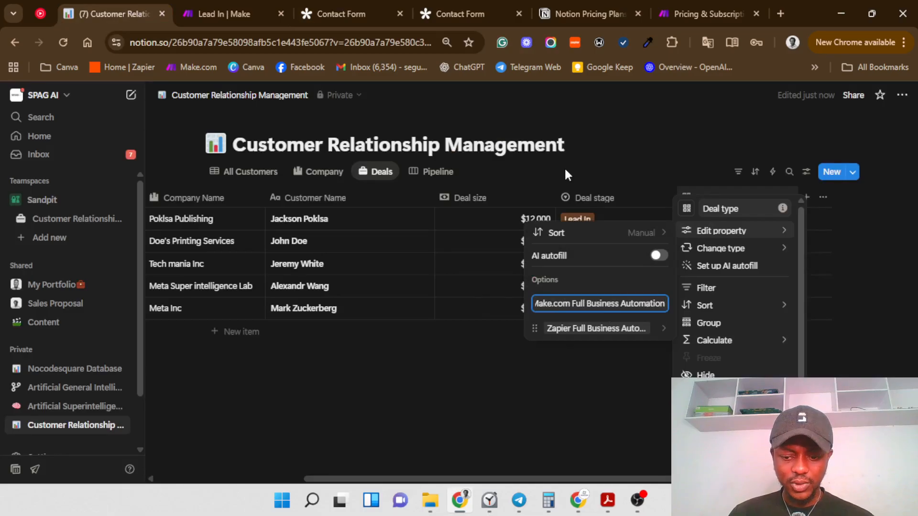
key("Return")
Step: Copy 'AI Automation with Zapier or Make' from the Tally form and add it as an option
left_click(348, 13)
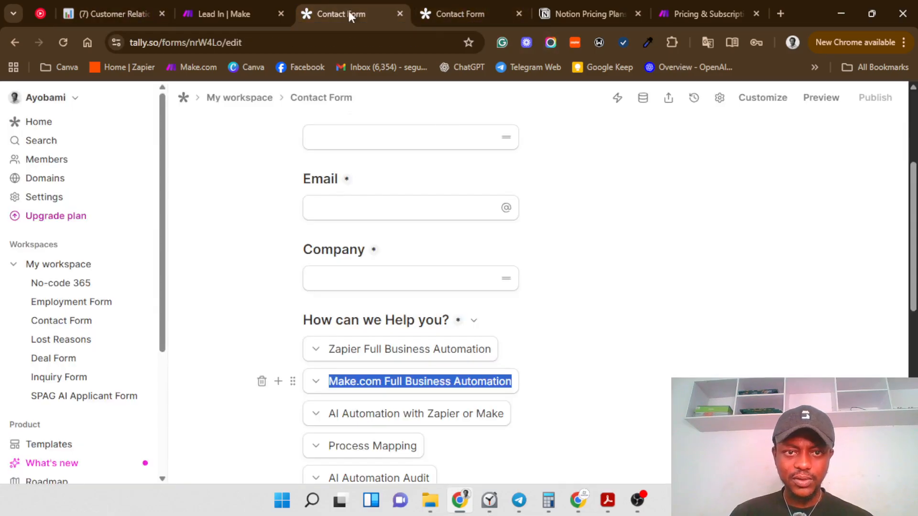
left_click_drag(515, 410, 291, 413)
key("ctrl+c")
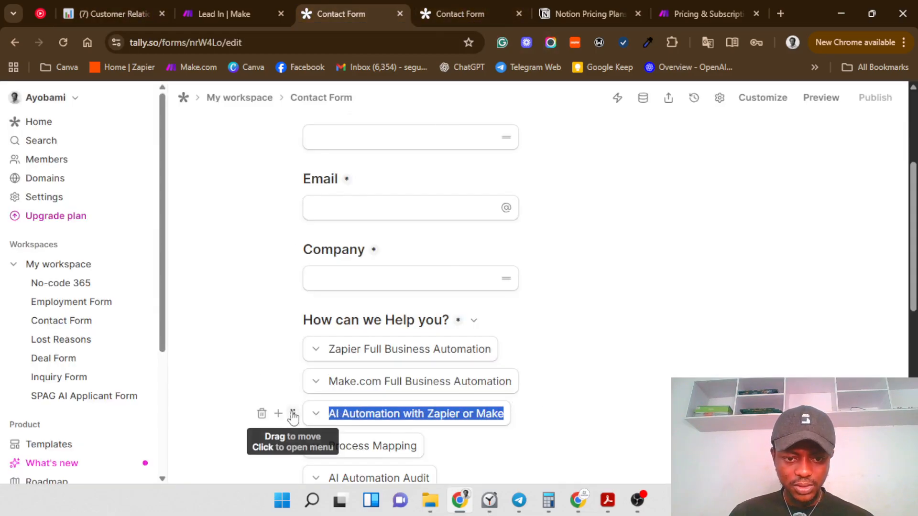
left_click(110, 13)
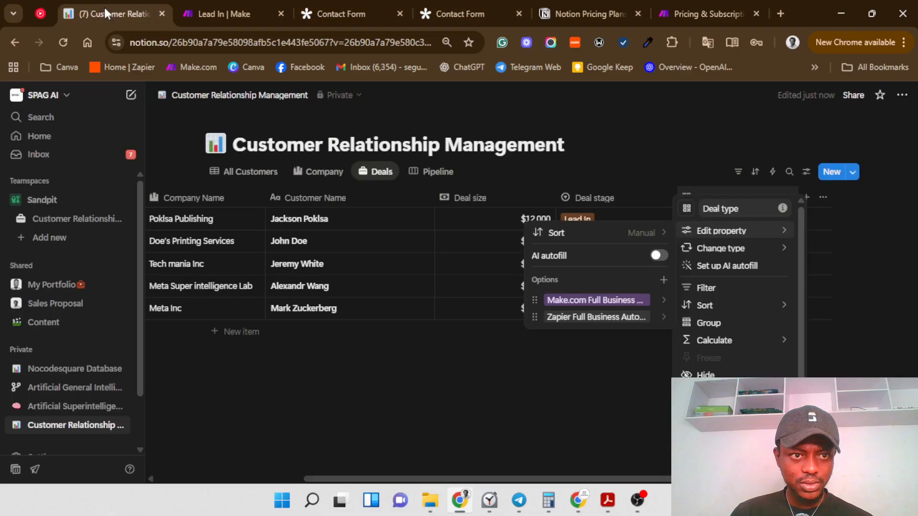
left_click(664, 280)
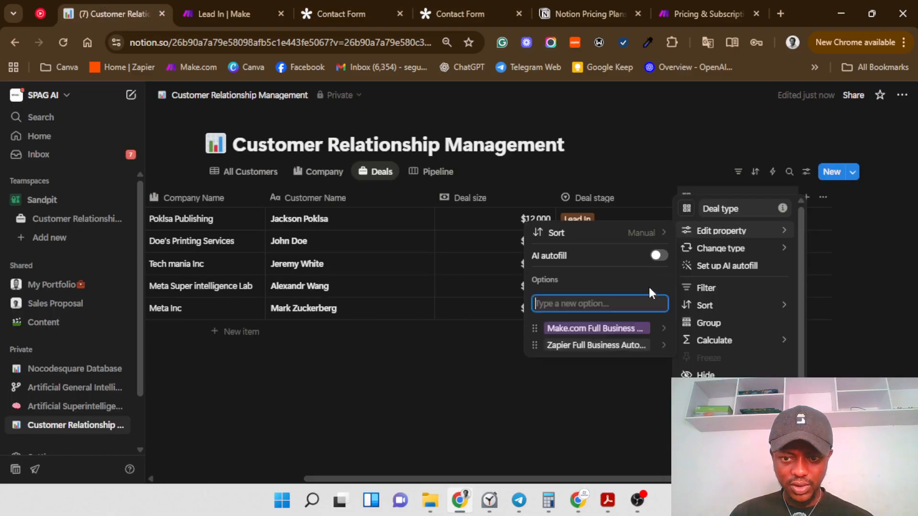
key("ctrl+v")
key("Return")
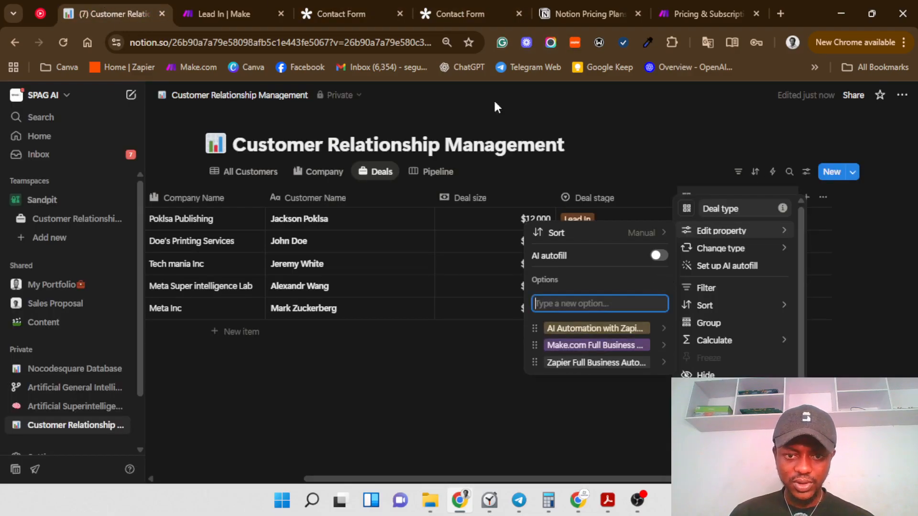
Step: Copy 'Process Mapping' from the Tally form and add it as a Deal type option
left_click(317, 9)
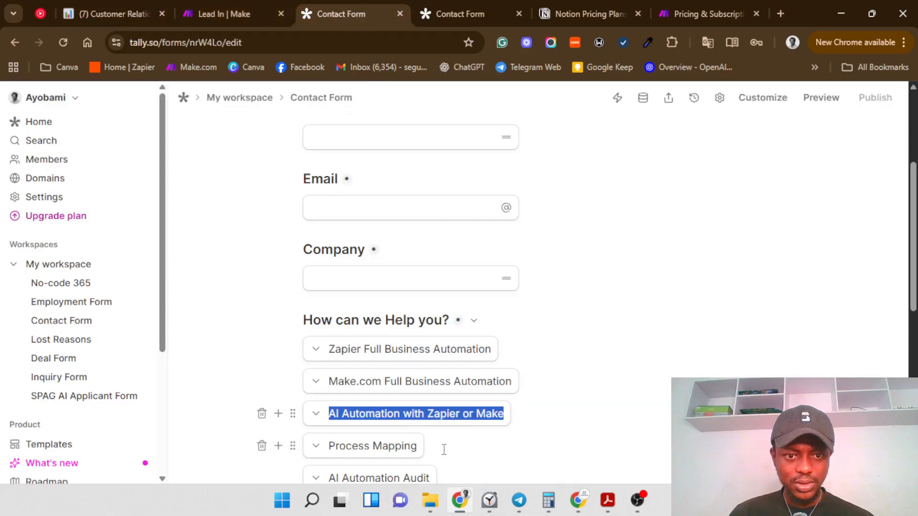
left_click_drag(416, 450, 290, 458)
key("ctrl+c")
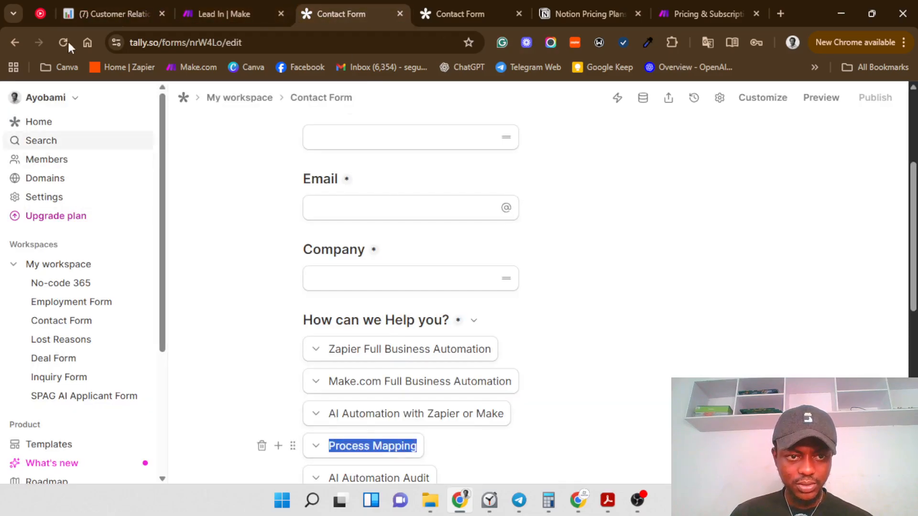
left_click(72, 12)
left_click(527, 325)
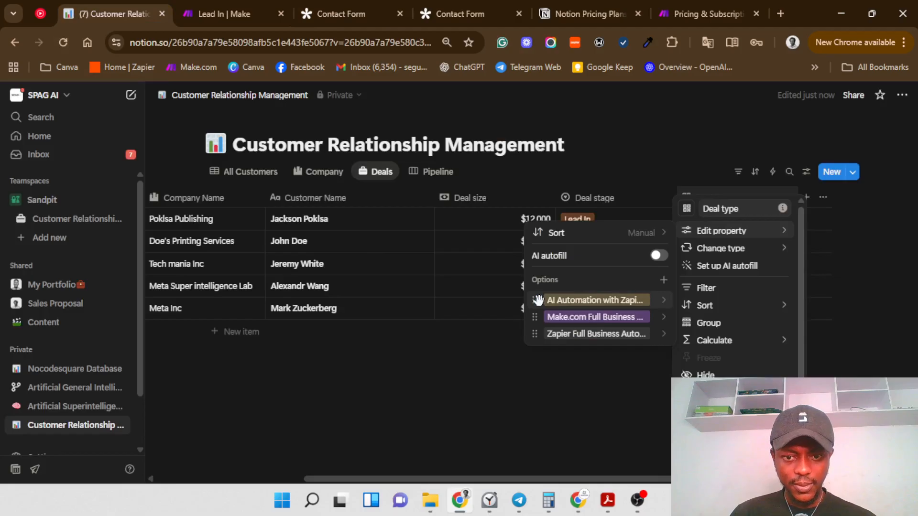
left_click(663, 280)
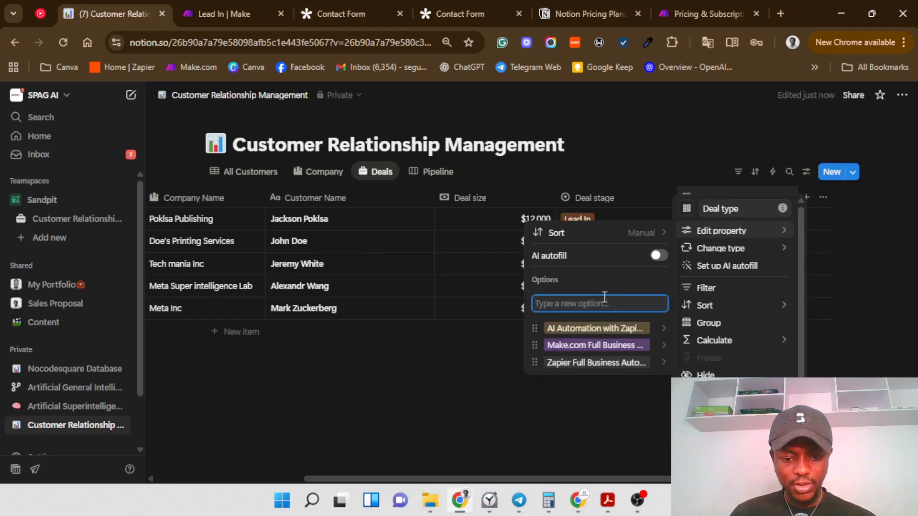
key("ctrl+v")
key("Return")
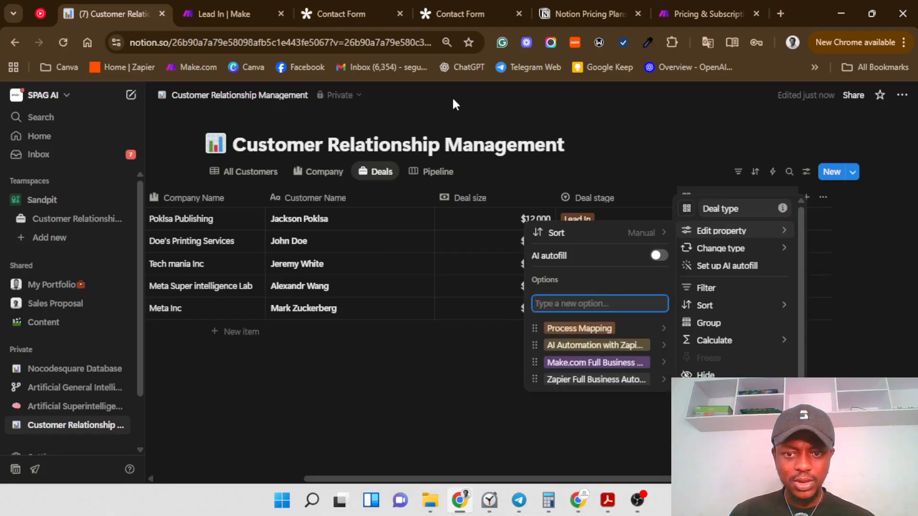
Step: Copy 'AI Automation Audit' from the Tally form, add it as an option, and close the menus
left_click(347, 6)
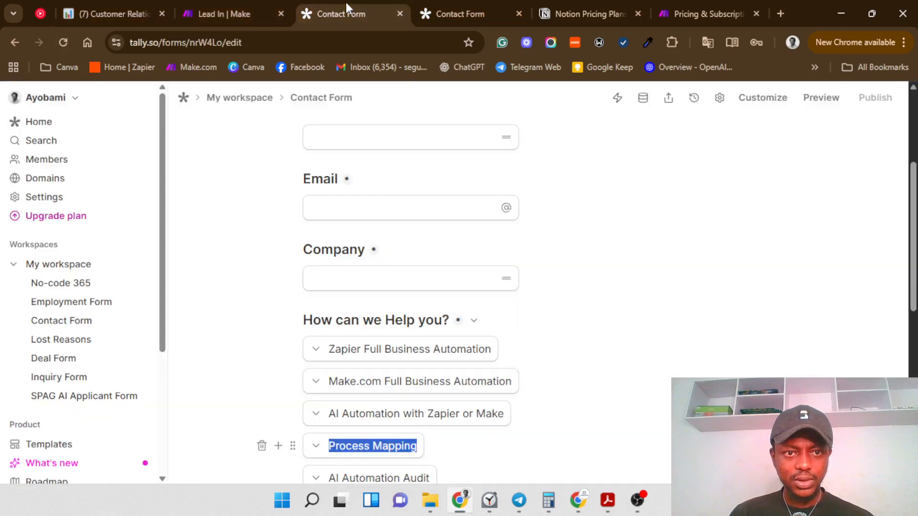
scroll(433, 456, "down", 1)
left_click_drag(431, 412, 337, 424)
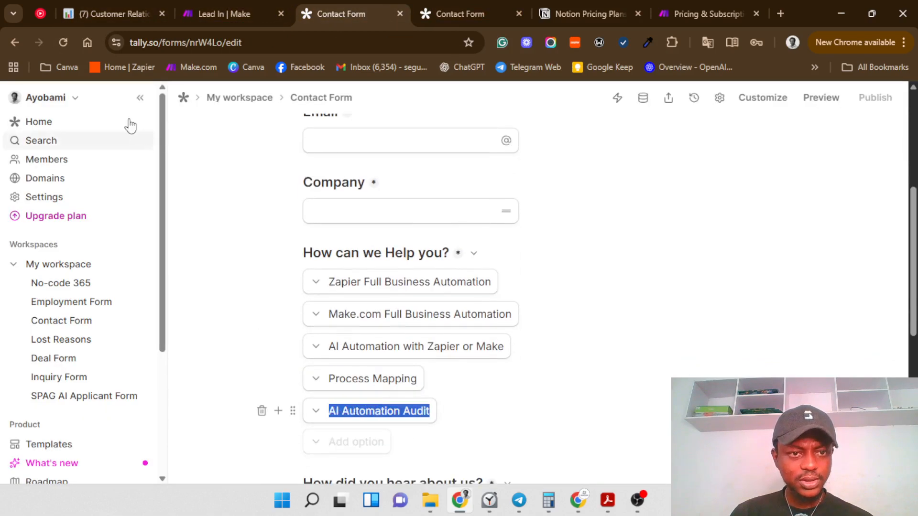
left_click(109, 7)
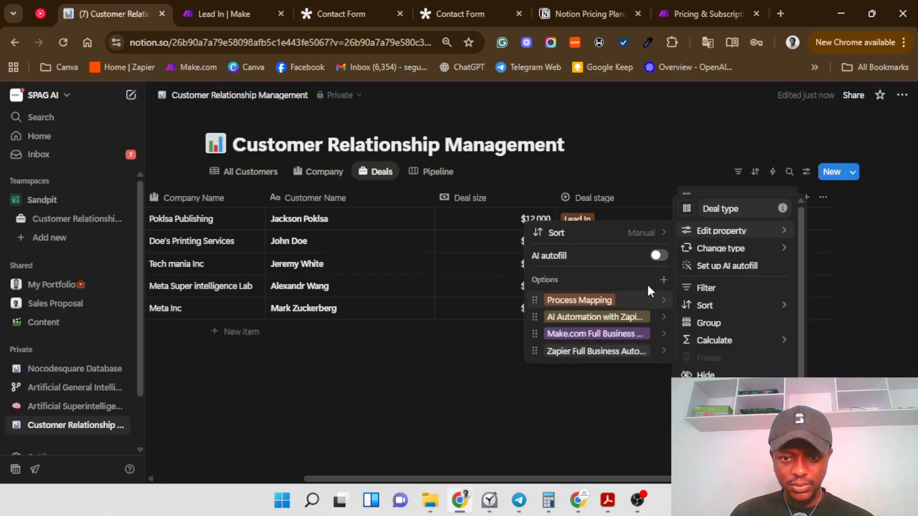
left_click(663, 281)
type("AI Automation Audit")
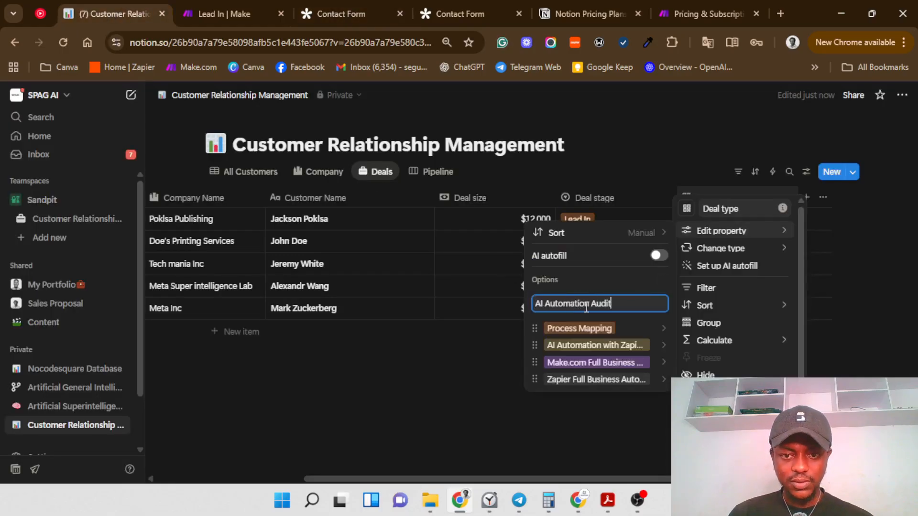
key("Return")
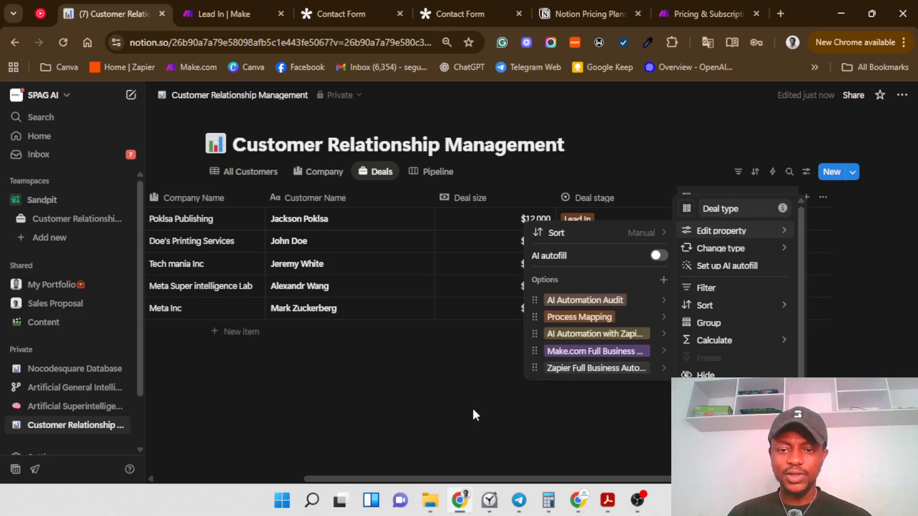
left_click(473, 416)
Step: Set Deal types: Poklsa Publishing AI Automation Audit, Doe's Printing Process Mapping, Tech mania AI Automation with Zapier or Make
left_click(733, 219)
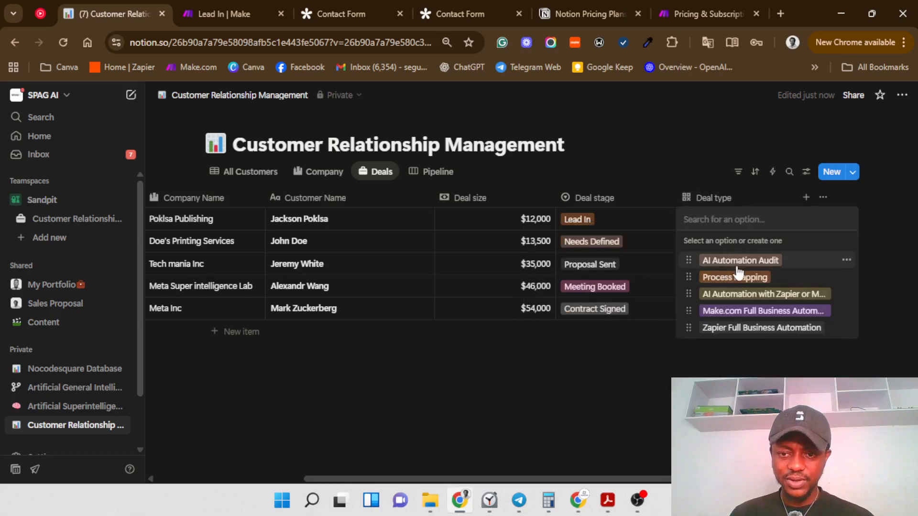
left_click(732, 260)
key("Escape")
left_click(720, 242)
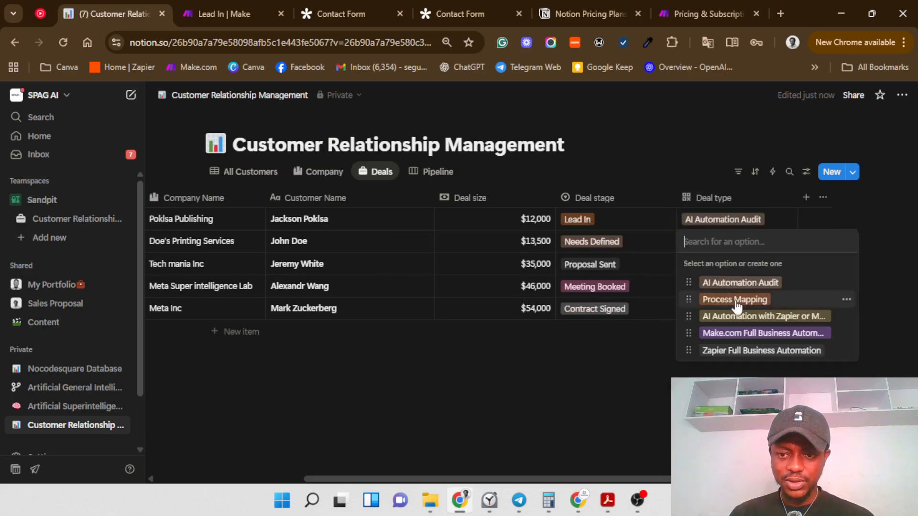
left_click(709, 300)
key("Escape")
left_click(716, 275)
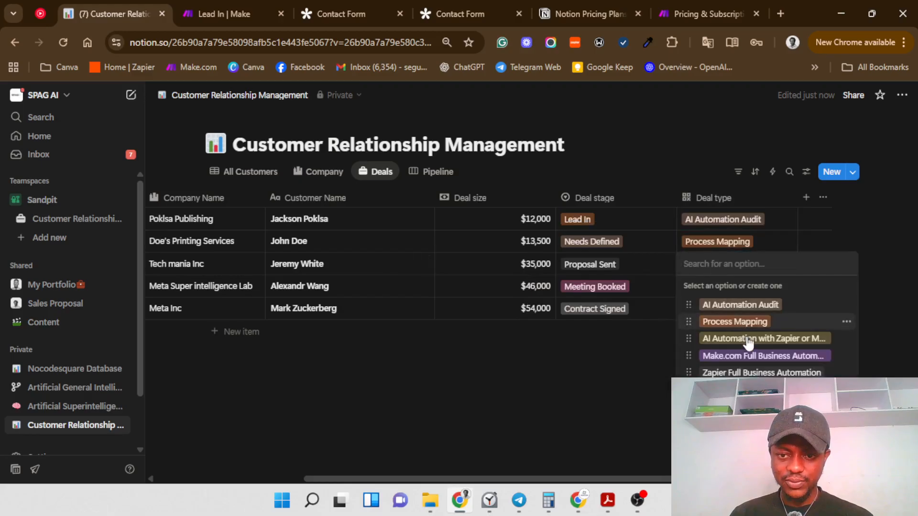
left_click(745, 338)
key("Escape")
Step: Set Meta Super intelligence Lab to Make.com Full Business Automation and Meta Inc to Process Mapping
left_click(728, 288)
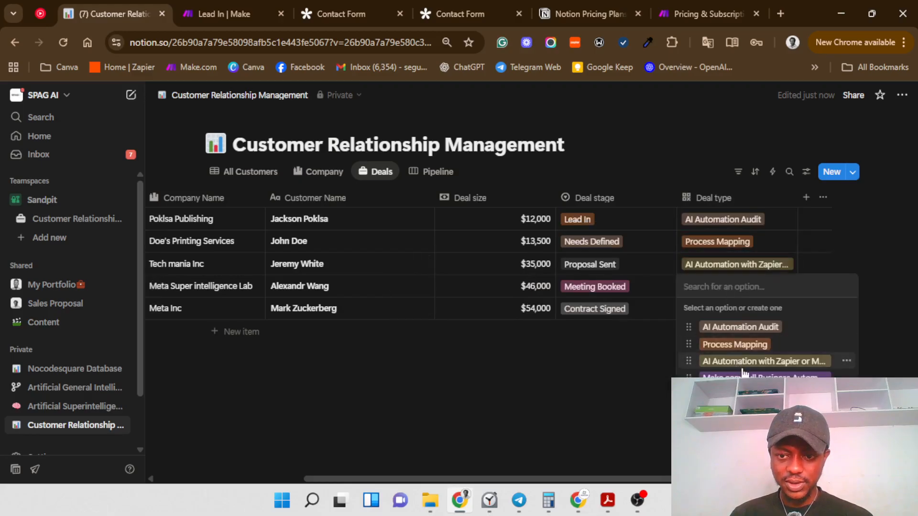
left_click(746, 376)
key("Escape")
left_click(714, 312)
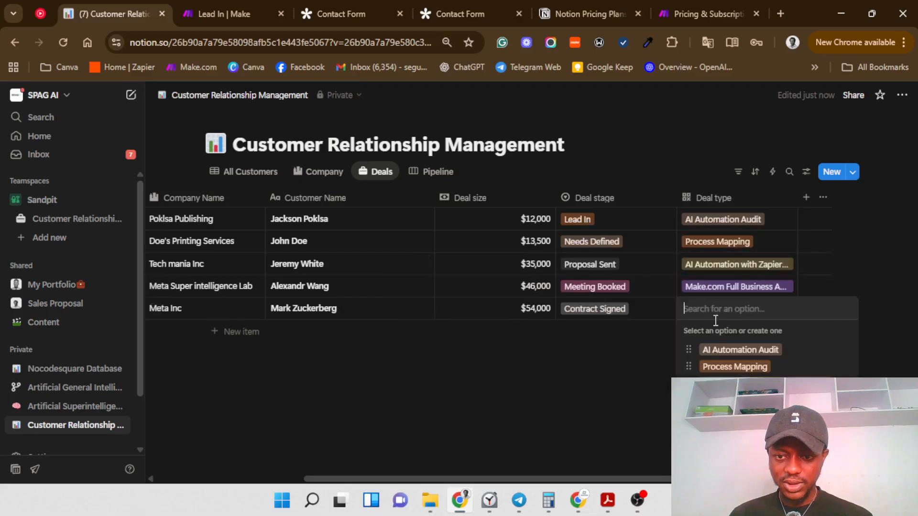
left_click(734, 368)
key("Escape")
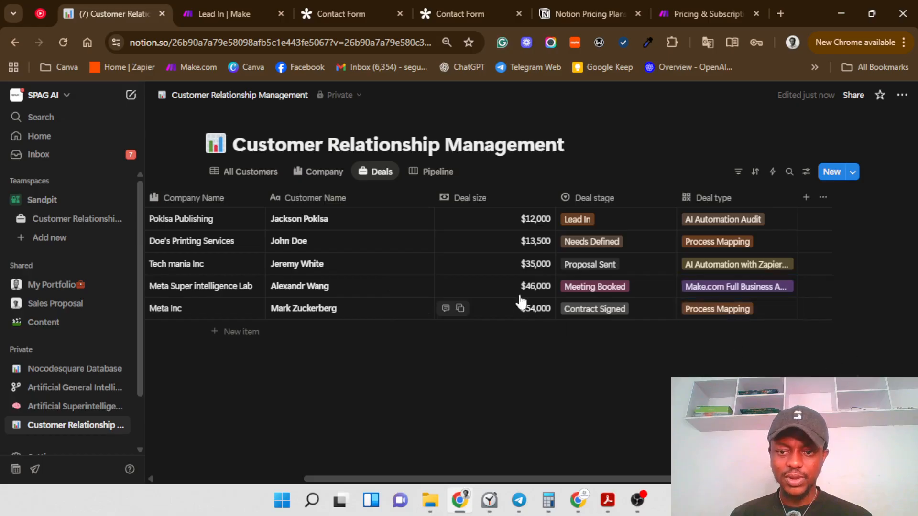
Step: Switch to the Pipeline board and make Deal type and Deal size visible on its cards
left_click(444, 177)
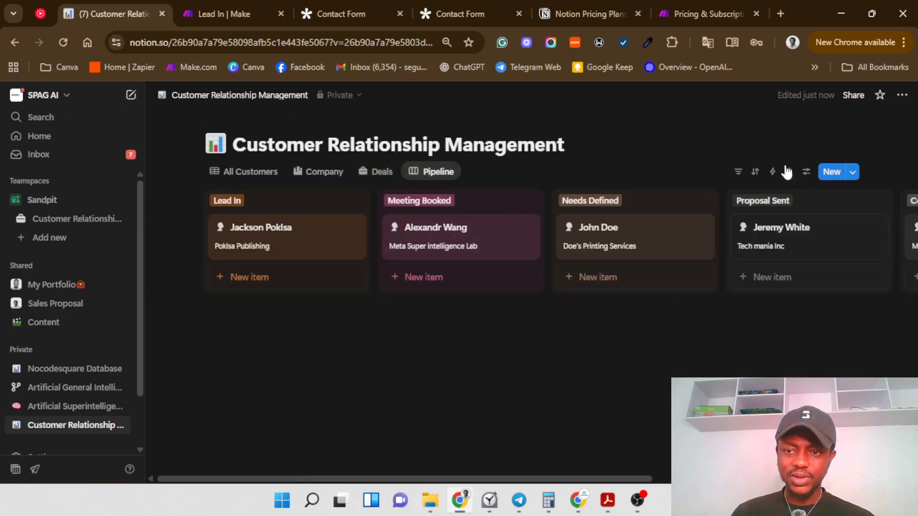
left_click(805, 172)
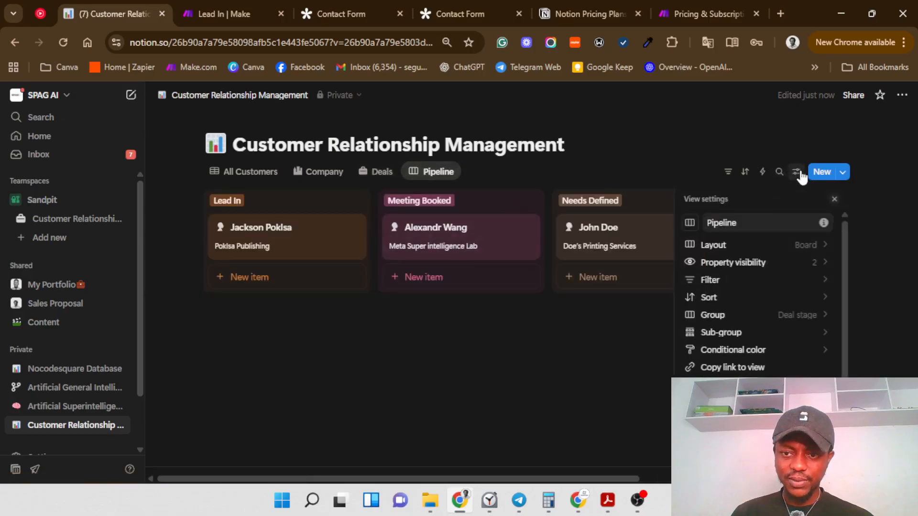
left_click(789, 276)
left_click(689, 199)
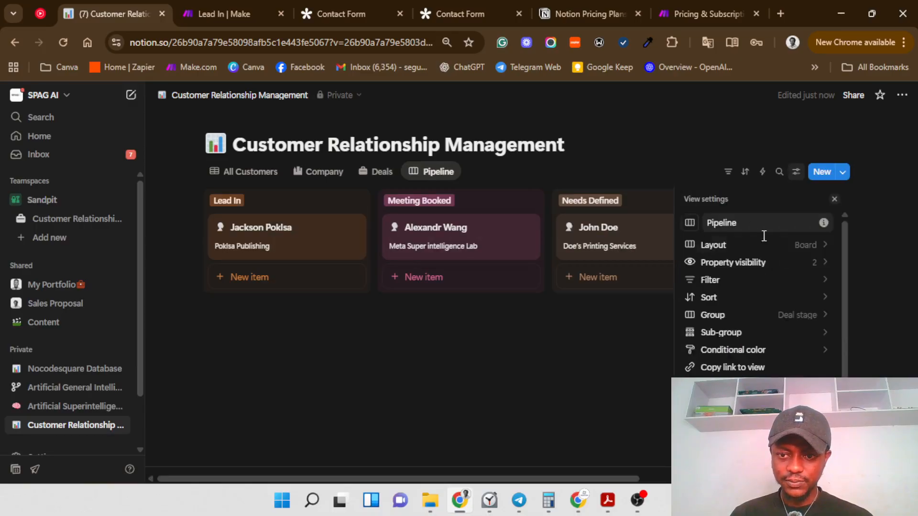
left_click(803, 262)
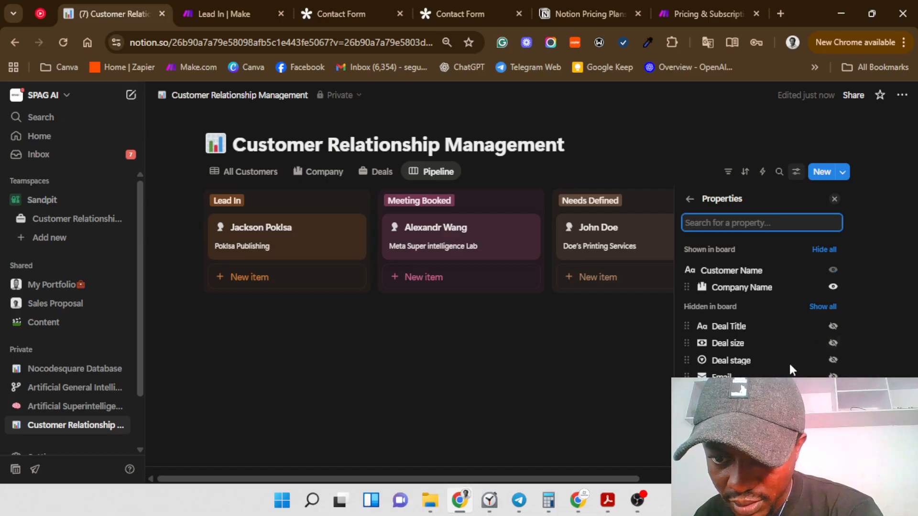
left_click(833, 411)
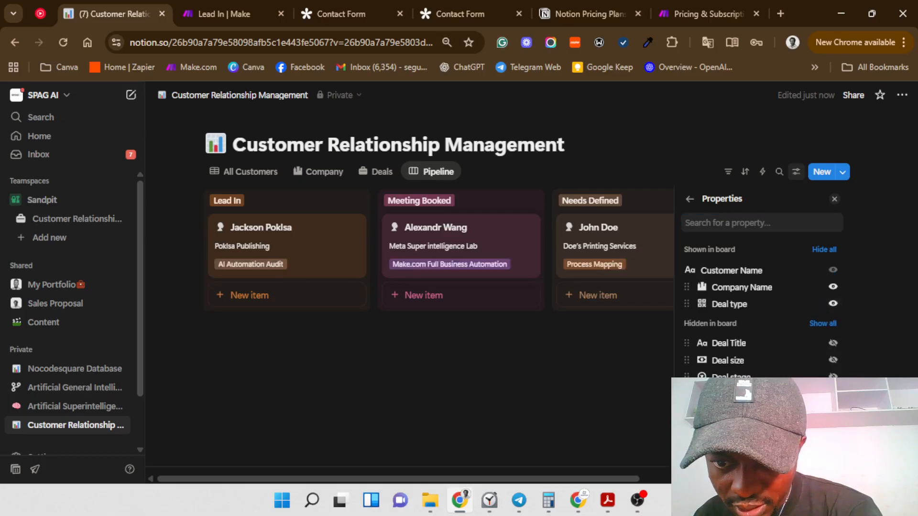
left_click(833, 360)
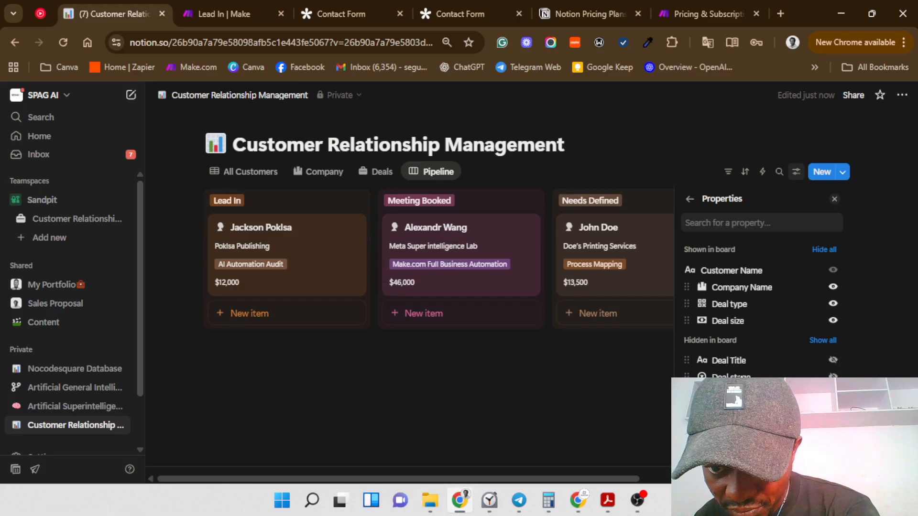
left_click(585, 354)
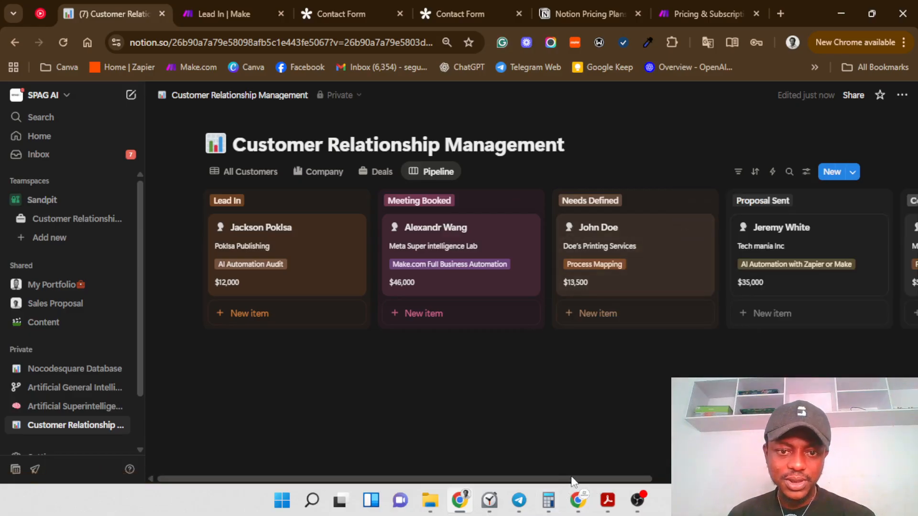
left_click_drag(573, 479, 459, 493)
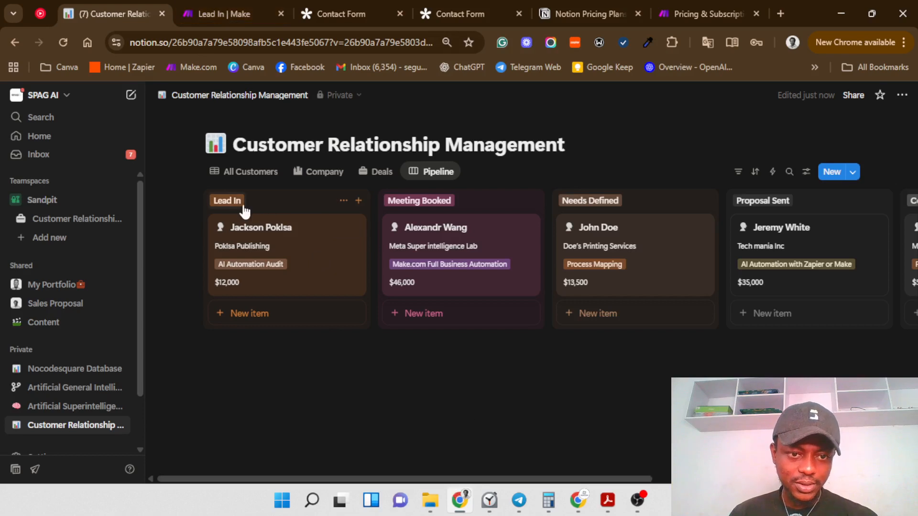
Step: Turn on column aggregation for the Pipeline board from the Lead In column menu
left_click(343, 200)
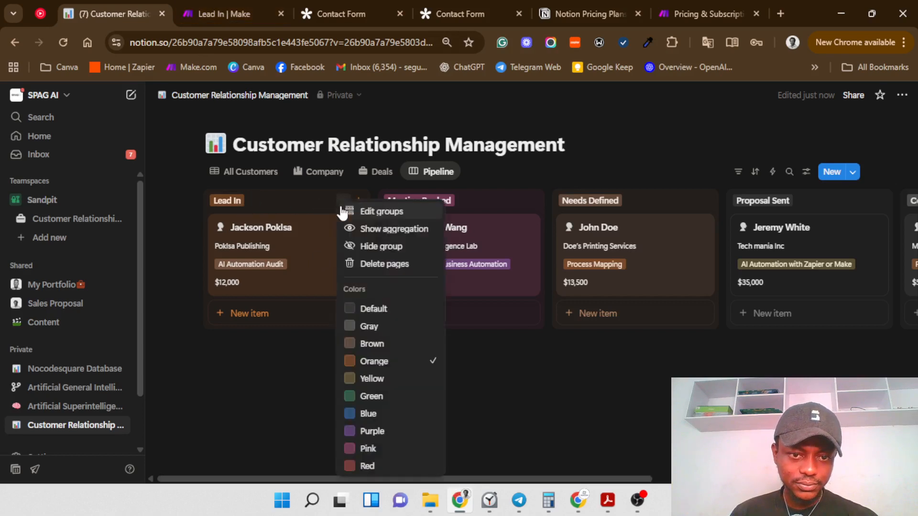
left_click(379, 212)
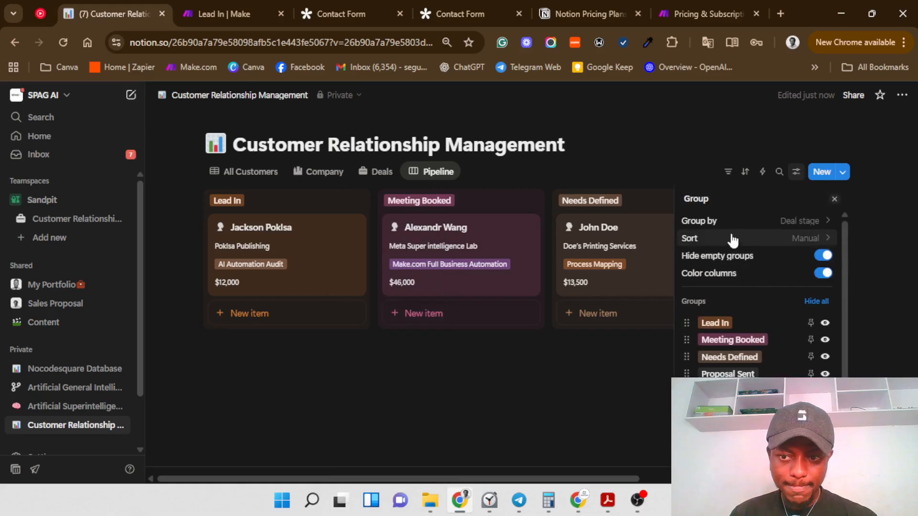
left_click(412, 393)
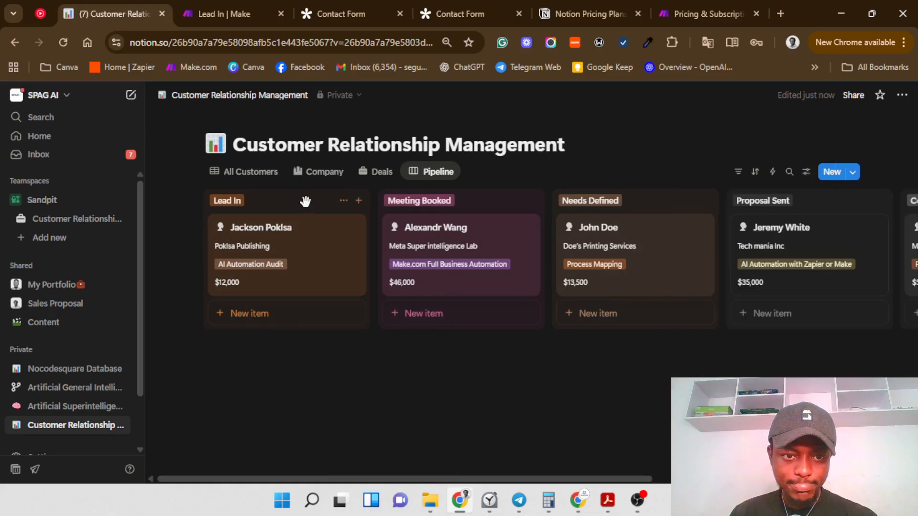
left_click(342, 203)
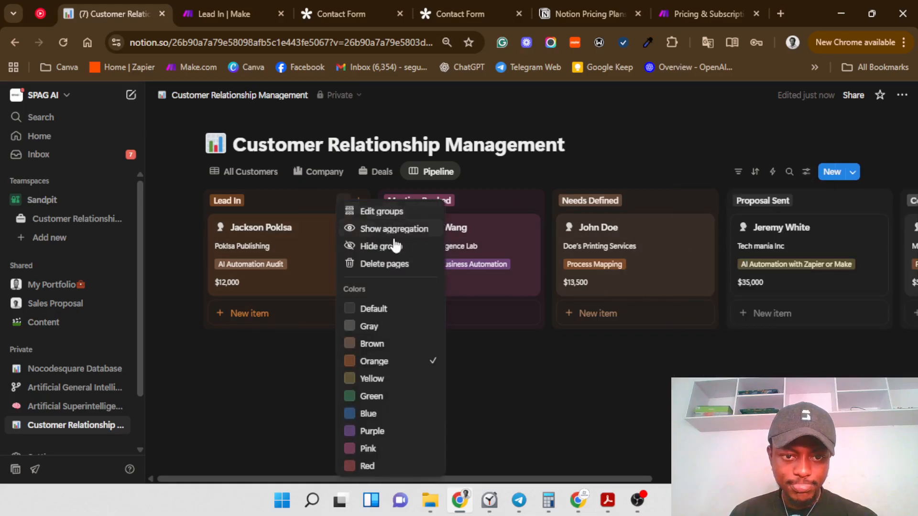
left_click(403, 230)
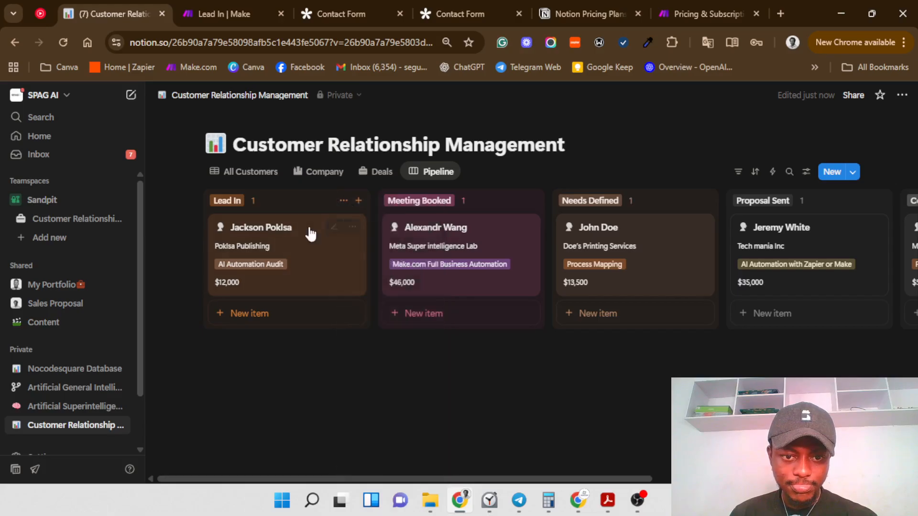
Step: Make the column totals sum Deal size, and move Doe's Printing Services into Lead In
left_click(255, 201)
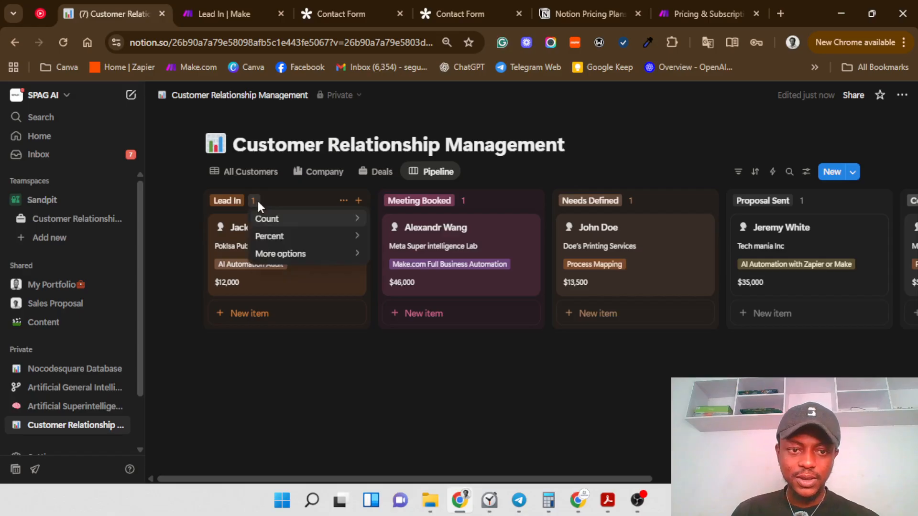
mouse_move(283, 226)
mouse_move(306, 254)
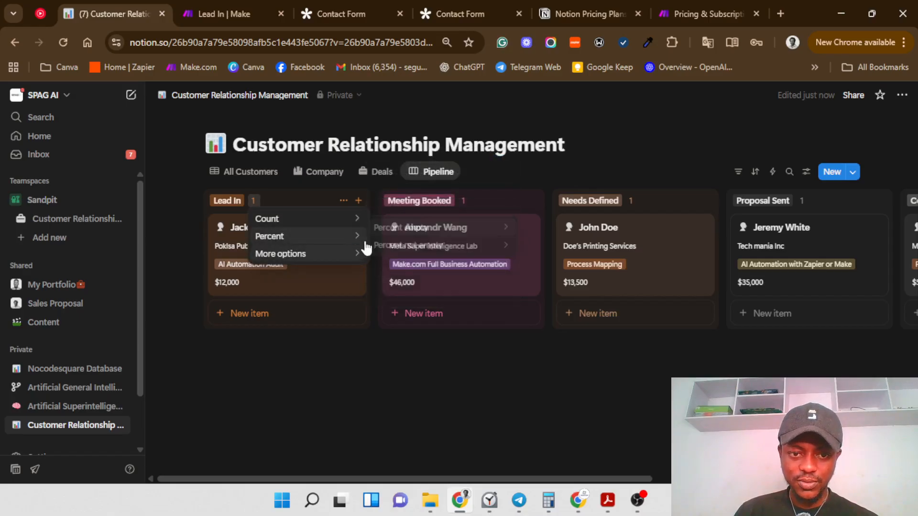
mouse_move(485, 210)
left_click(529, 211)
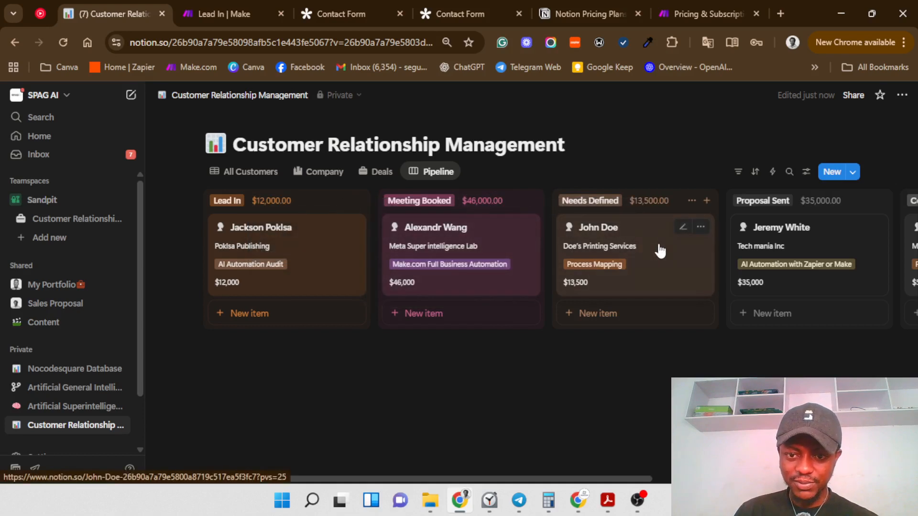
left_click_drag(660, 251, 273, 344)
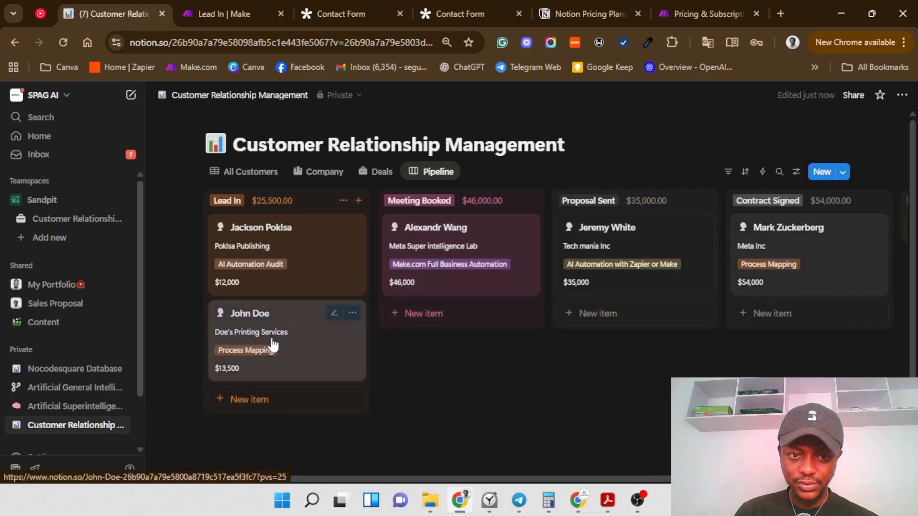
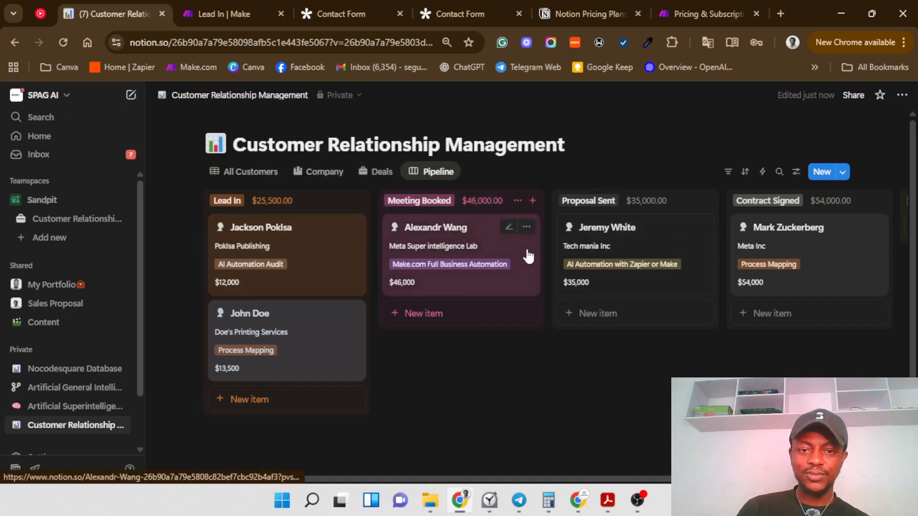
Step: In the All Customers table, set the last customer's Lead Source to Linkedin
left_click(255, 177)
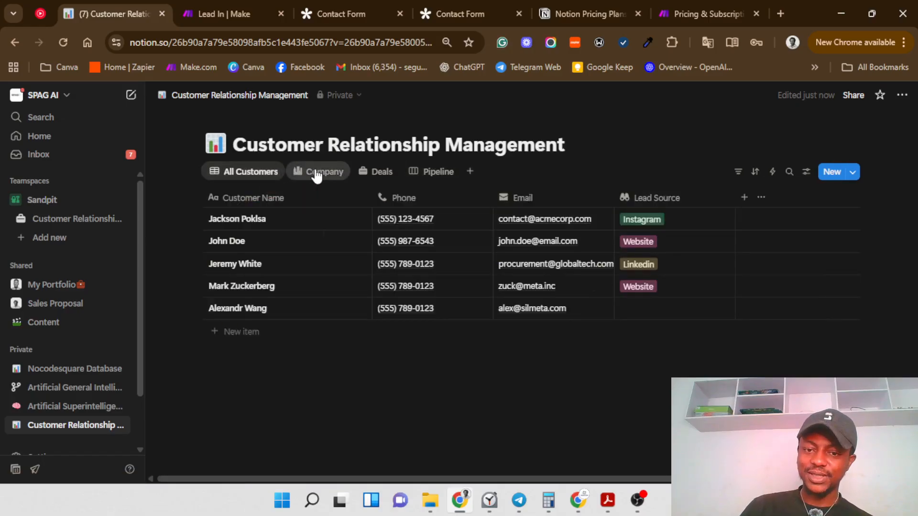
left_click(315, 172)
left_click(266, 172)
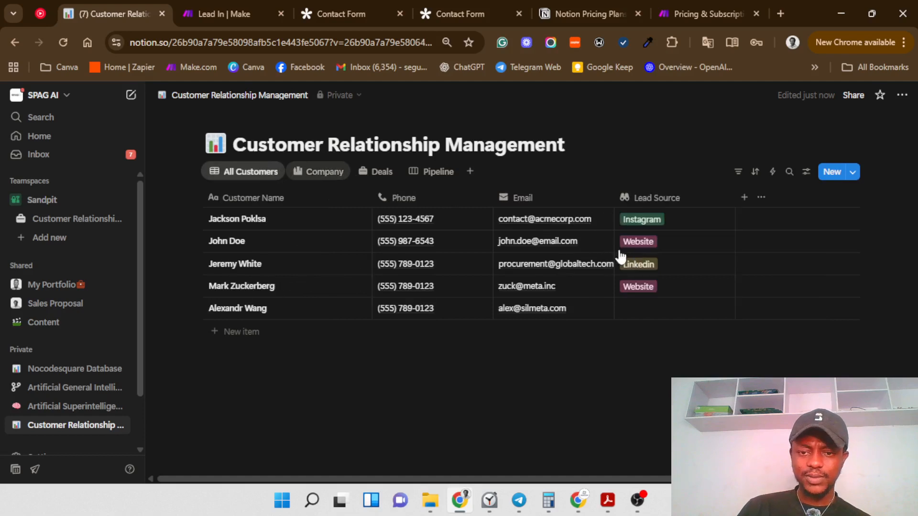
left_click(663, 307)
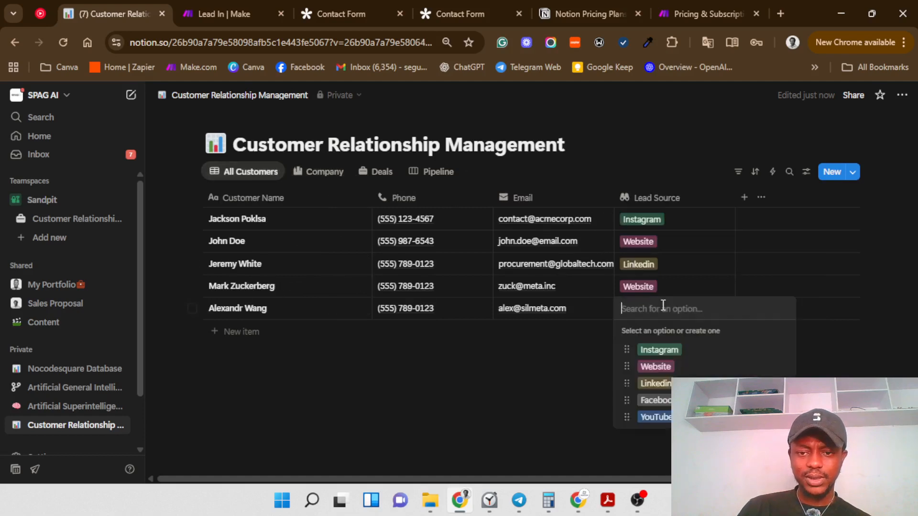
left_click(655, 383)
left_click(506, 382)
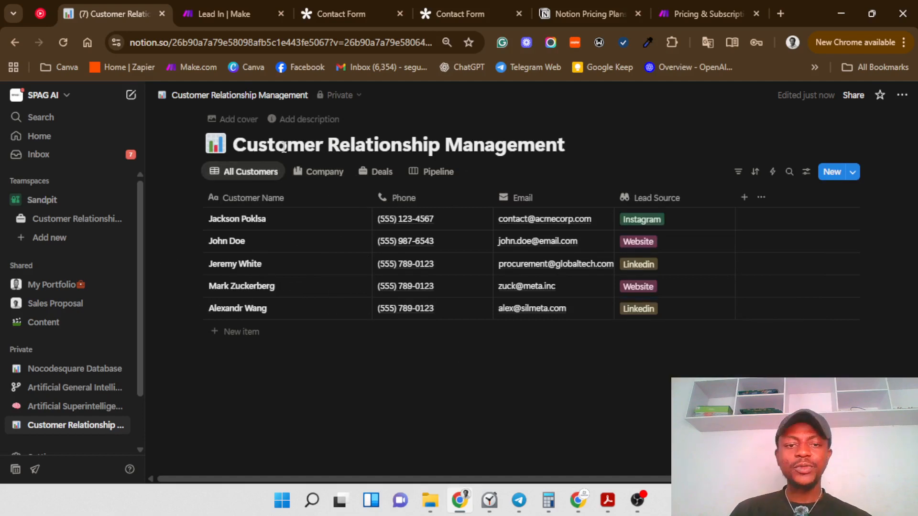
Step: Return to the CRM's Pipeline board view
left_click(327, 173)
left_click(431, 173)
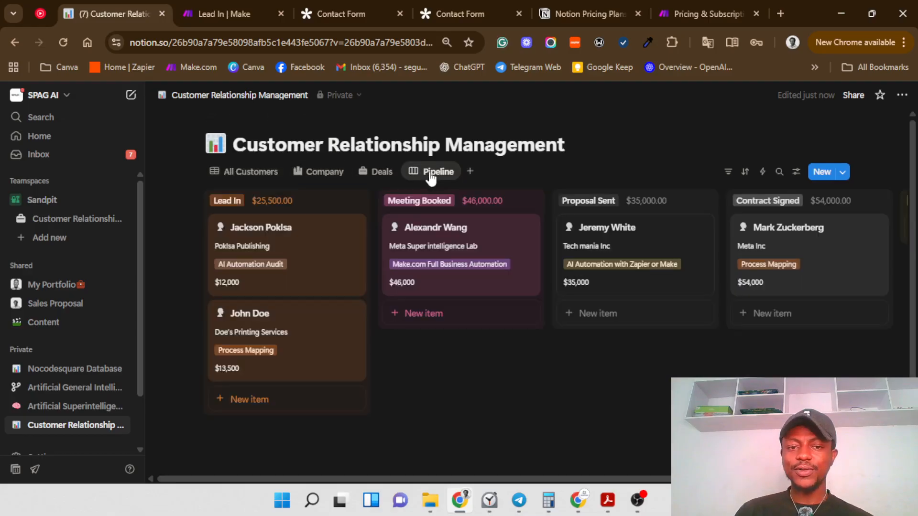
left_click(429, 172)
left_click(382, 176)
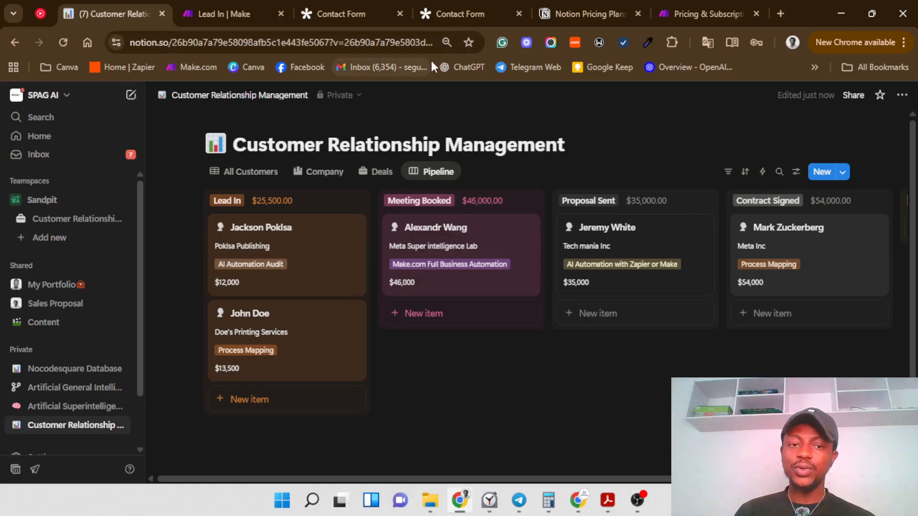
Step: Review the Tally contact form editor and the Notion pricing page
left_click(339, 14)
scroll(450, 219, "up", 5)
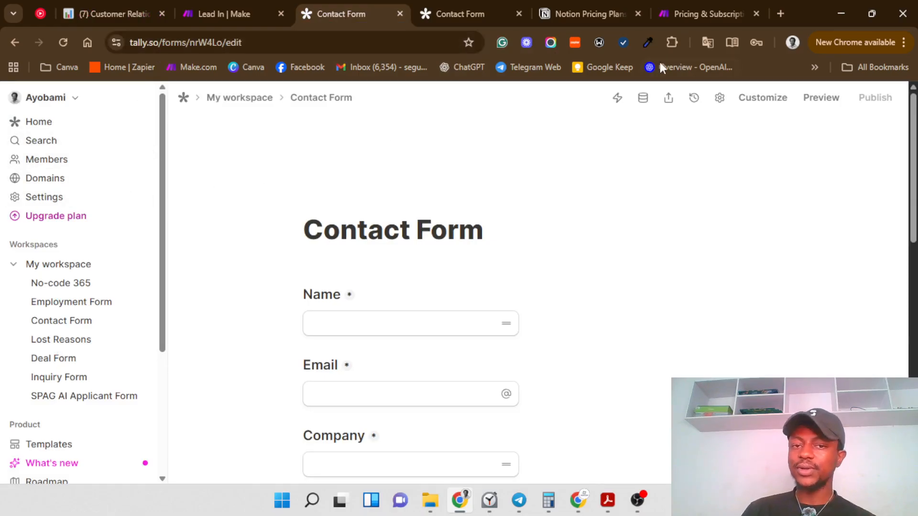
left_click(606, 11)
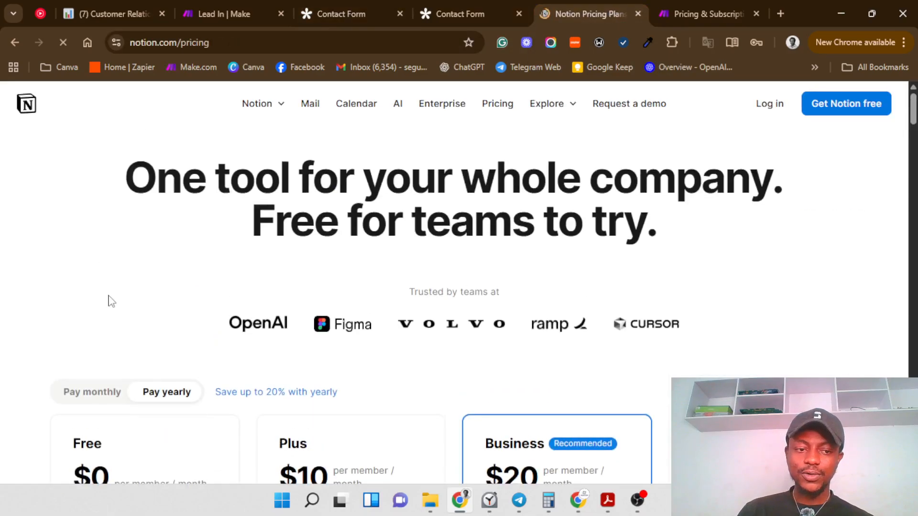
scroll(107, 335, "down", 10)
scroll(110, 358, "up", 8)
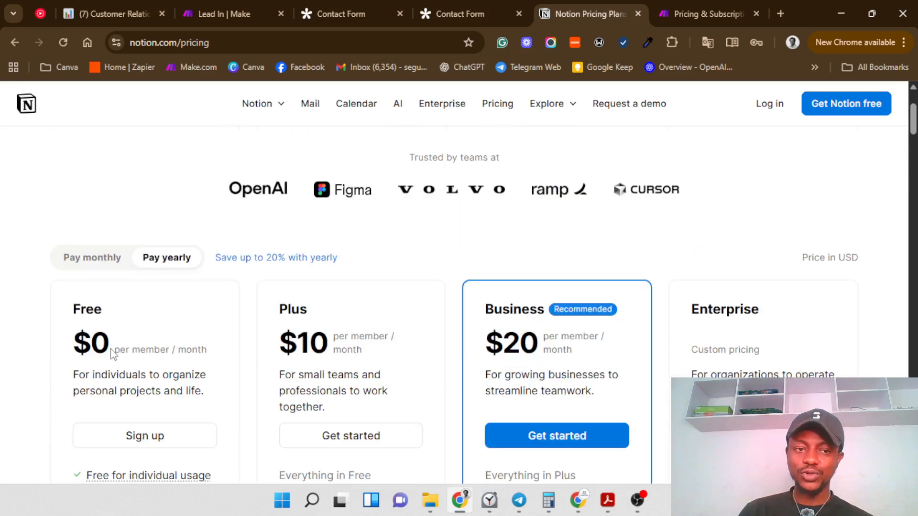
Step: Review the Make pricing page and the form's thank-you page, then return to the Lead In scenario
left_click(668, 12)
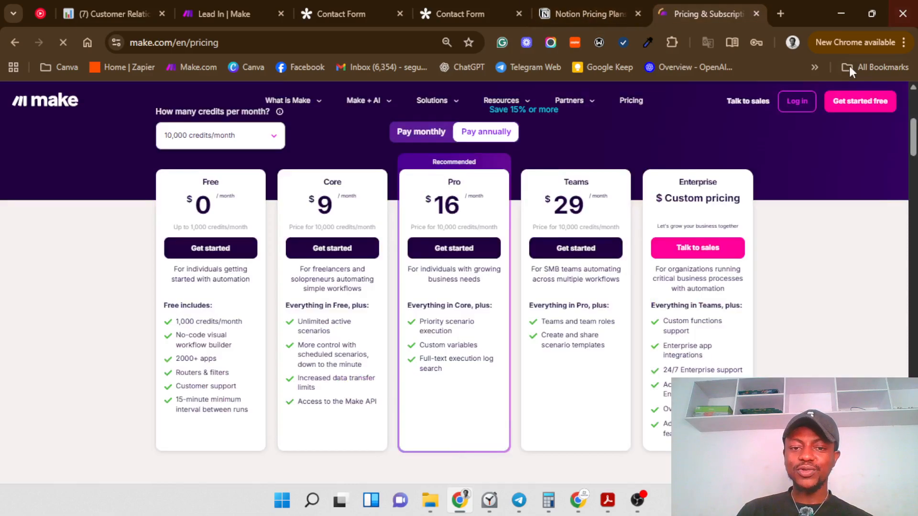
scroll(539, 311, "down", 1)
scroll(210, 179, "up", 1)
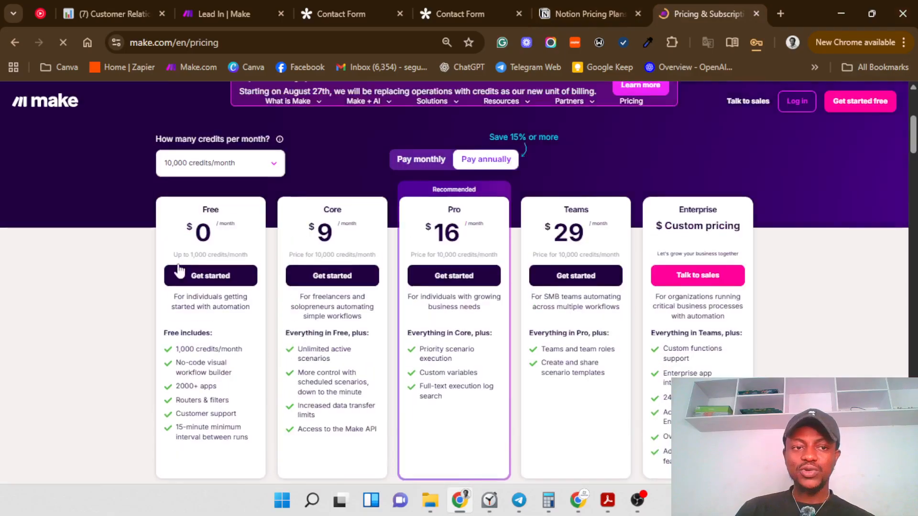
scroll(187, 284, "up", 1)
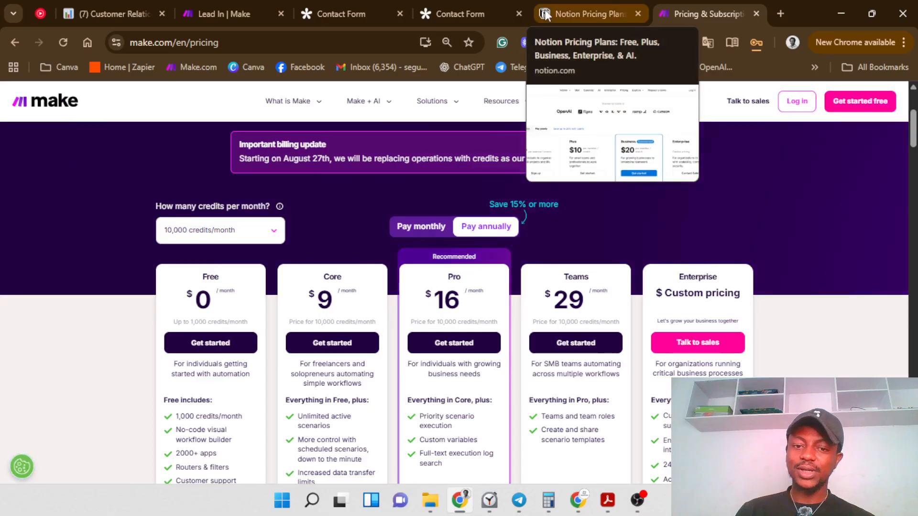
left_click(362, 15)
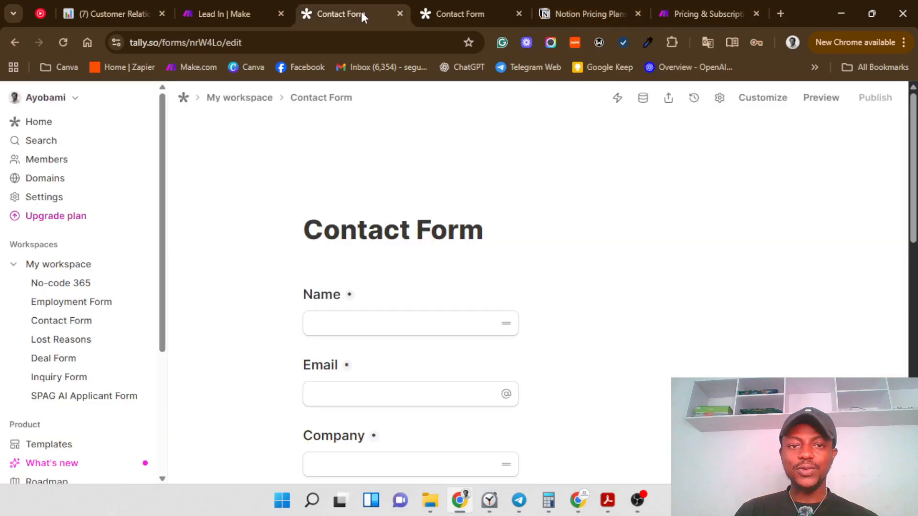
left_click(447, 5)
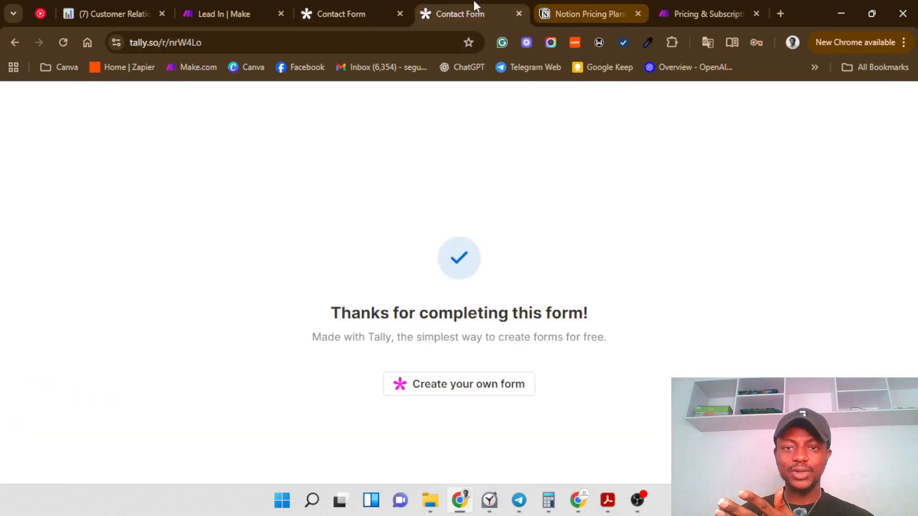
left_click(209, 13)
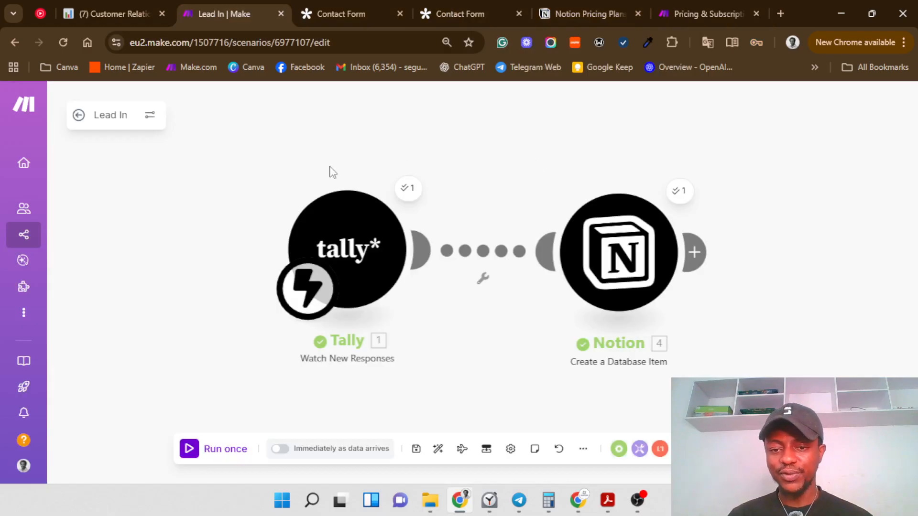
Step: Leave the Lead In scenario for the Scenarios list and create a new blank scenario
left_click(77, 115)
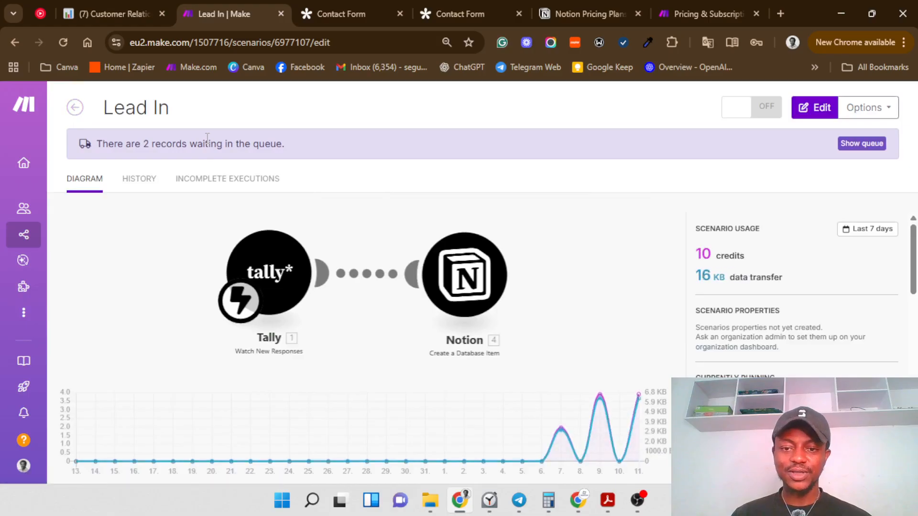
mouse_move(41, 133)
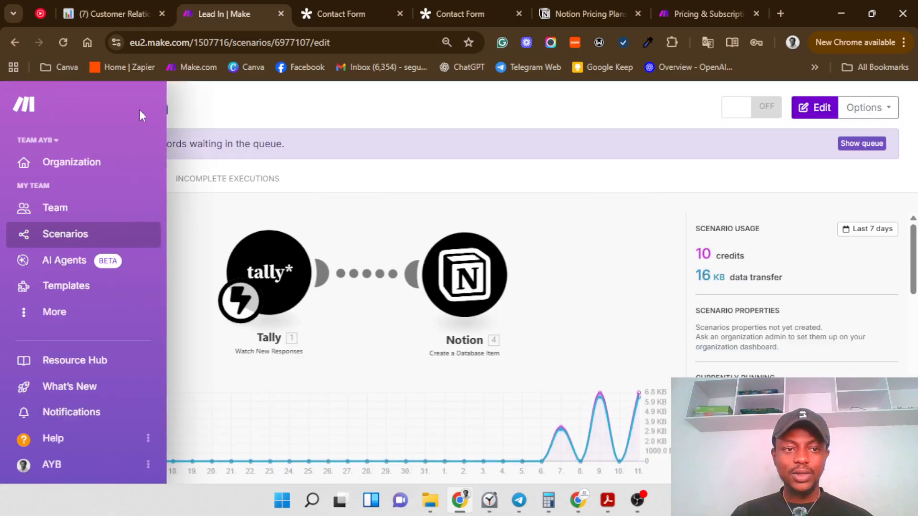
left_click(76, 109)
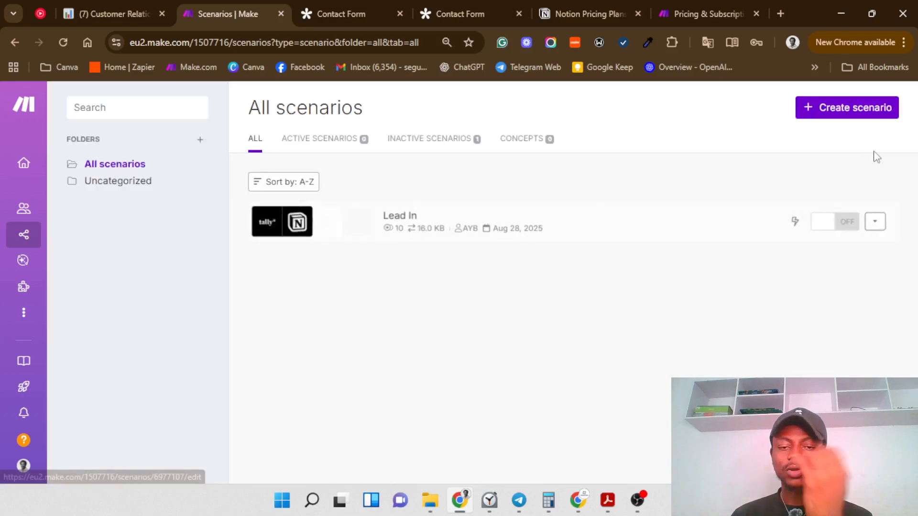
left_click(848, 112)
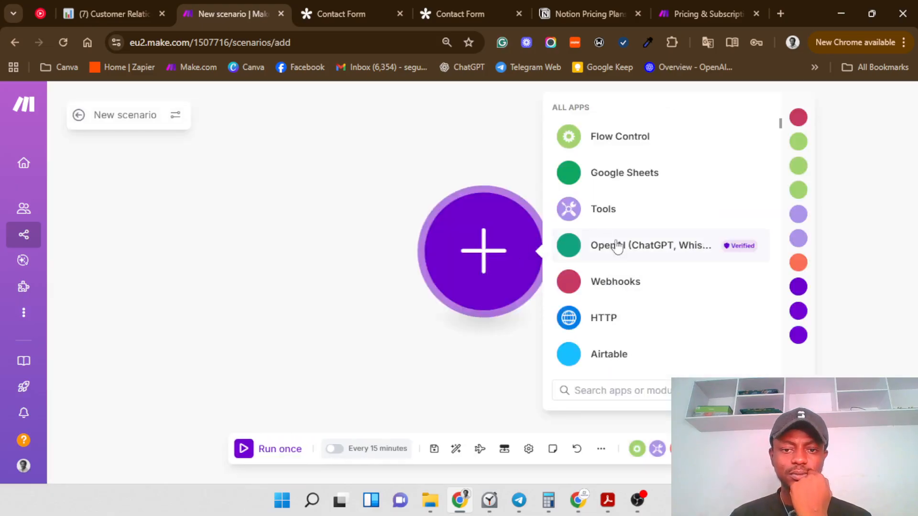
left_click(128, 2)
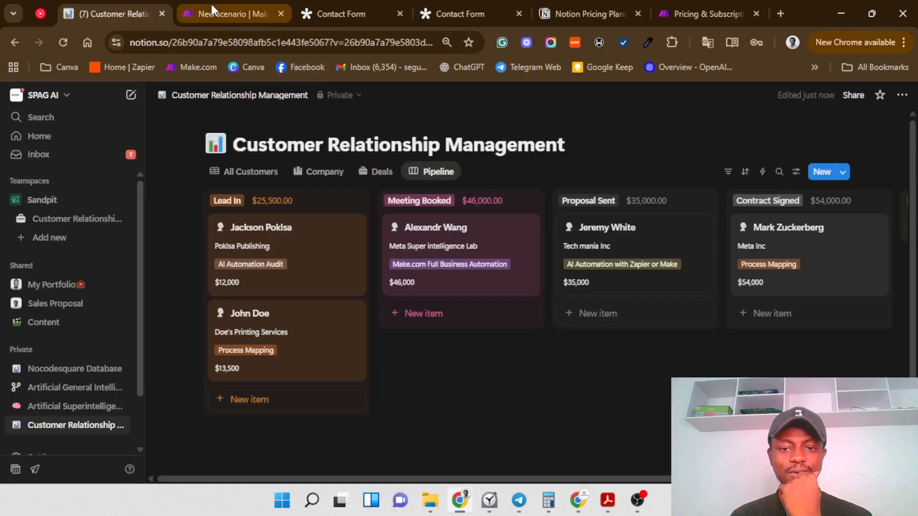
left_click(211, 6)
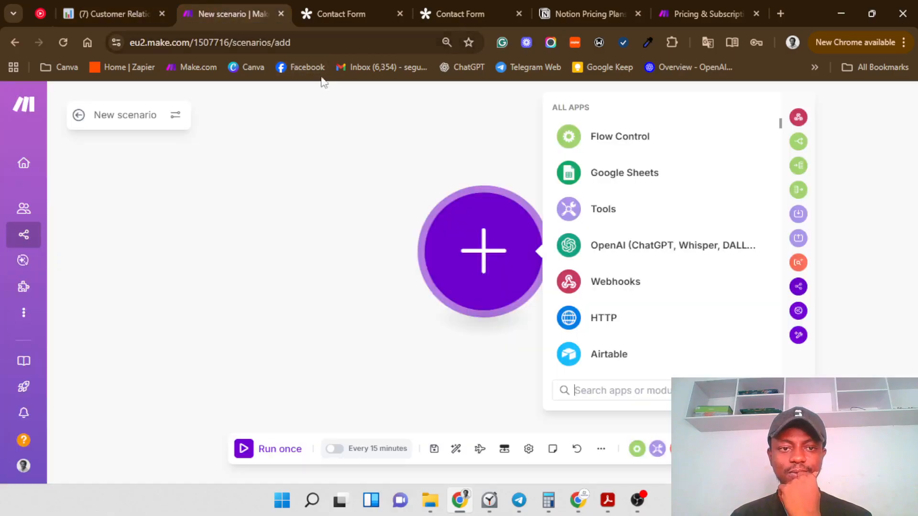
type("Tall")
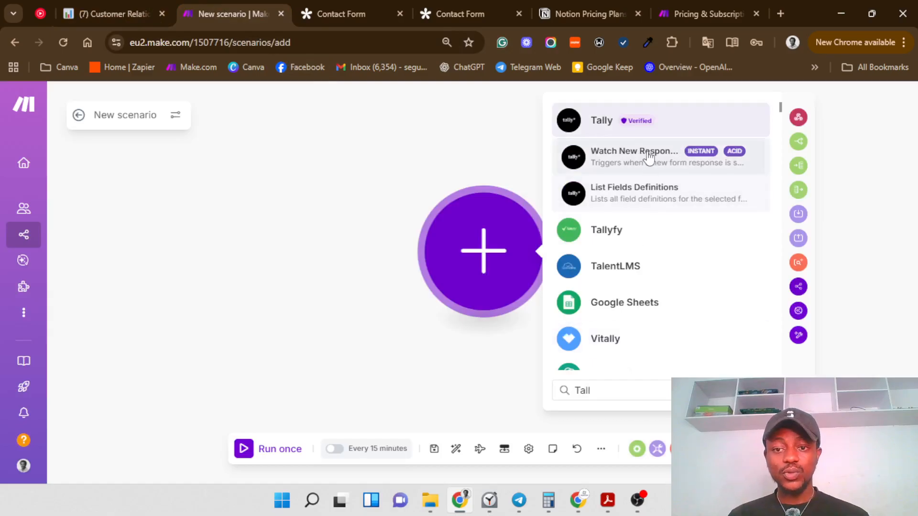
left_click(648, 157)
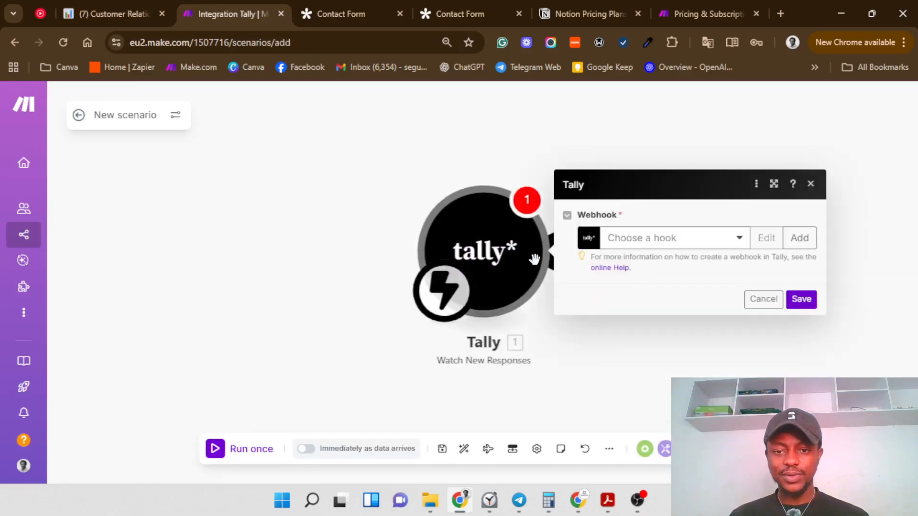
Step: Create a new webhook named 'New C' for the Contact Form, save it, and move the module left
left_click(637, 249)
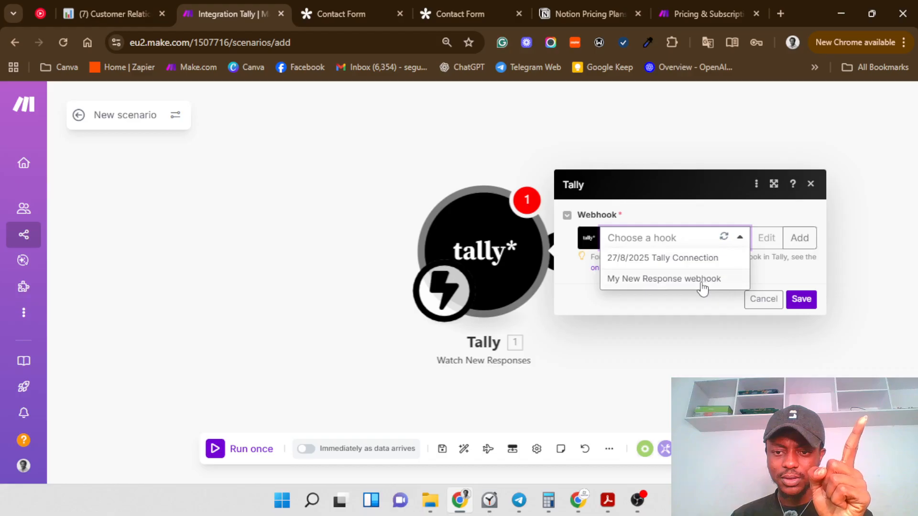
left_click(786, 239)
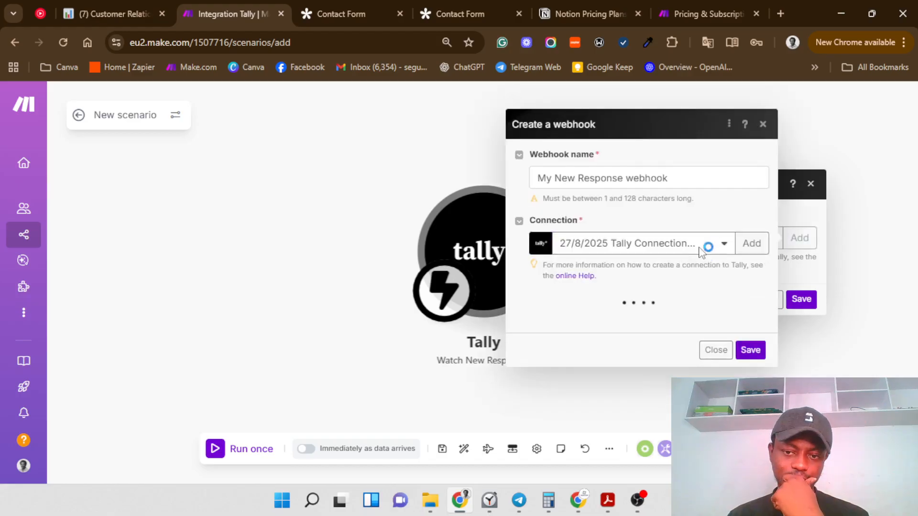
left_click(678, 172)
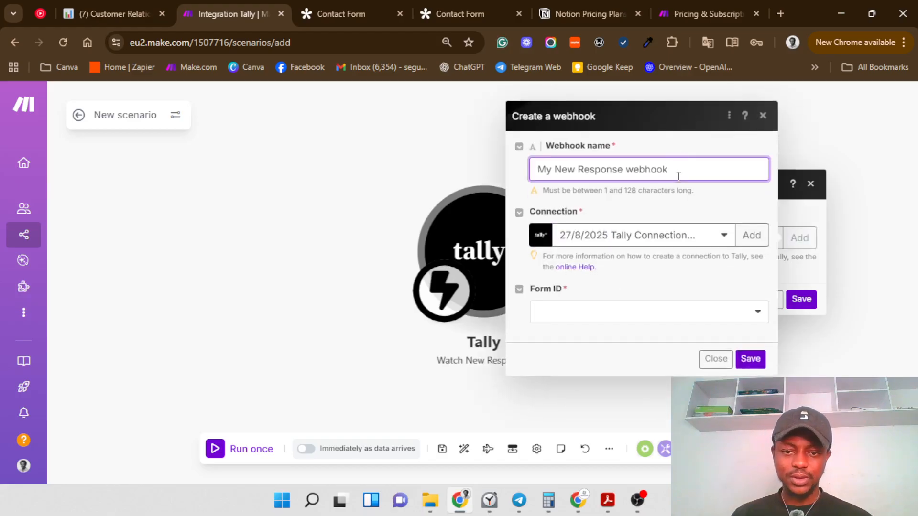
triple_click(678, 173)
key("BackSpace")
type("New ")
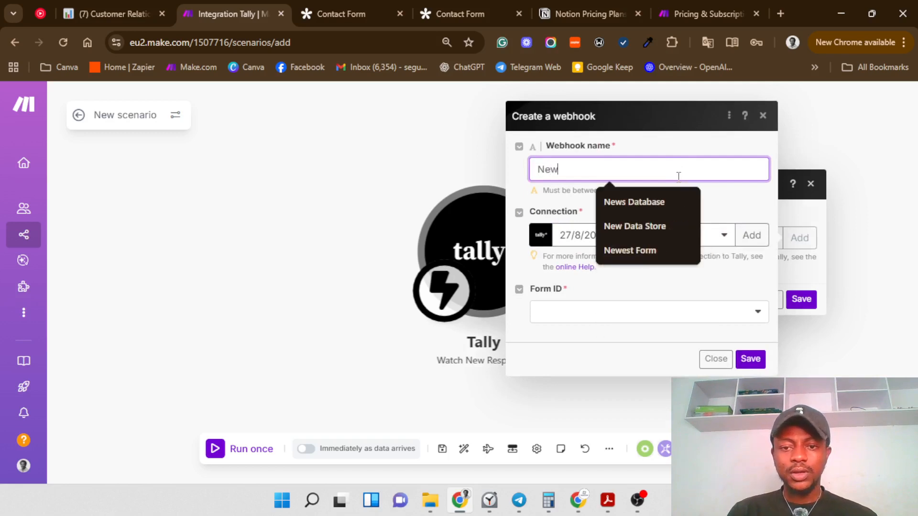
type("Connection for Notion DB")
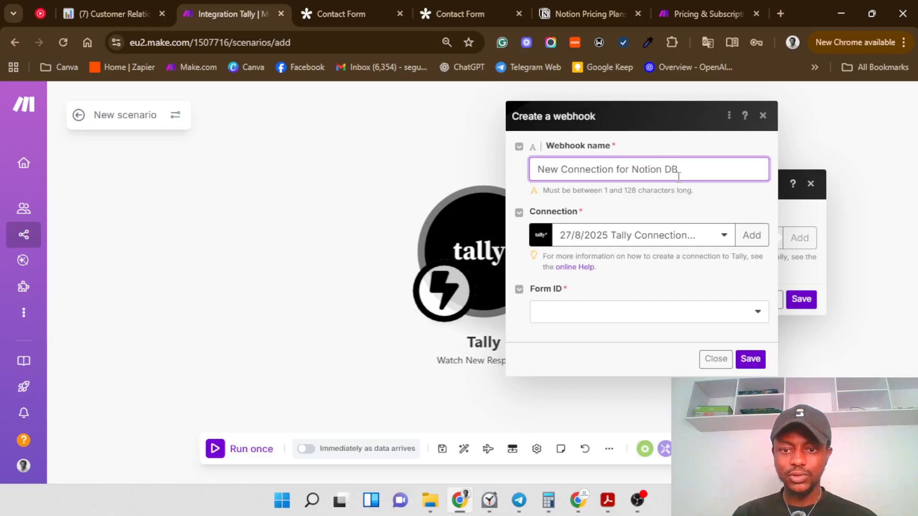
left_click(628, 312)
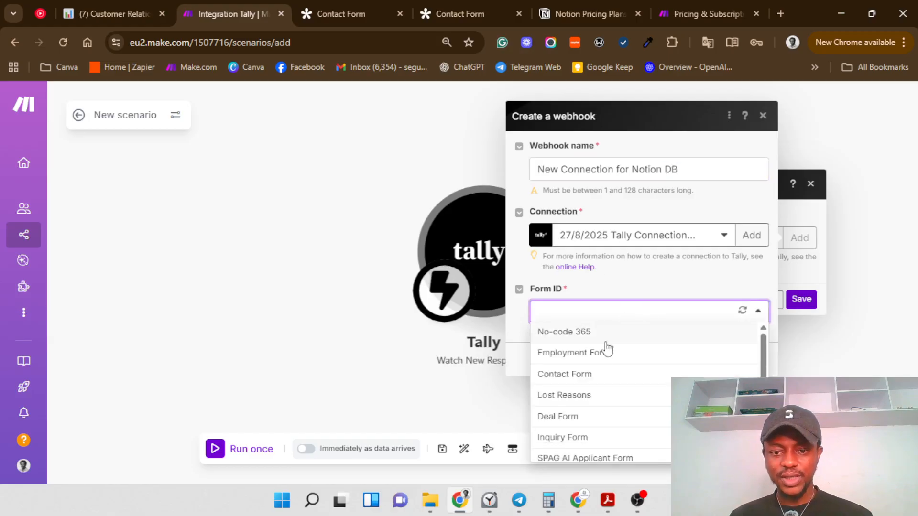
left_click(566, 376)
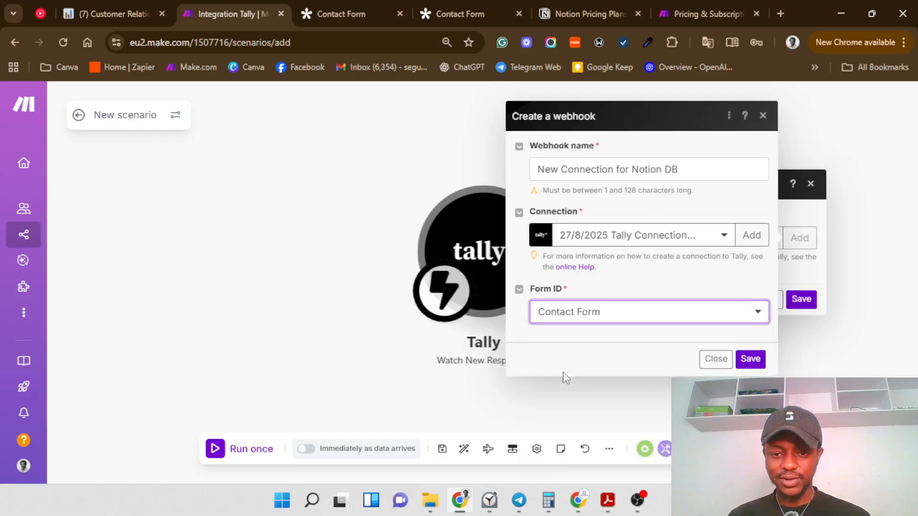
left_click(745, 359)
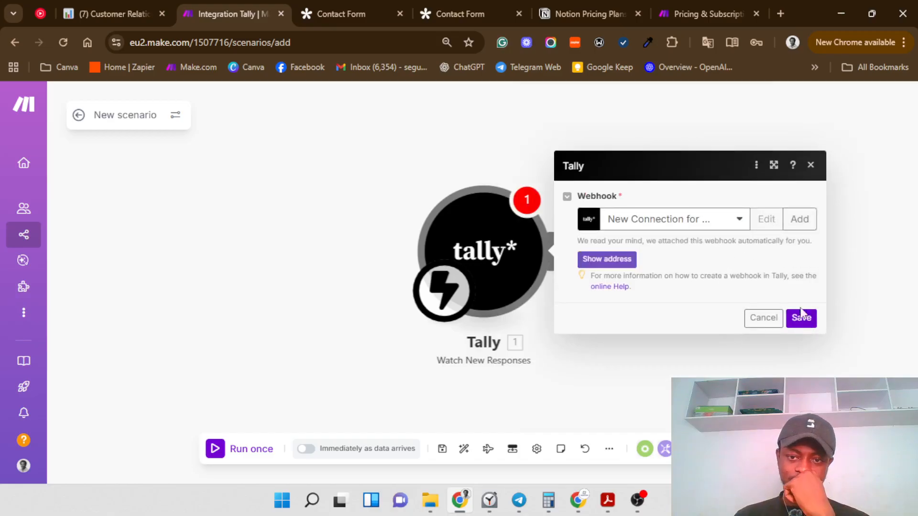
left_click(802, 319)
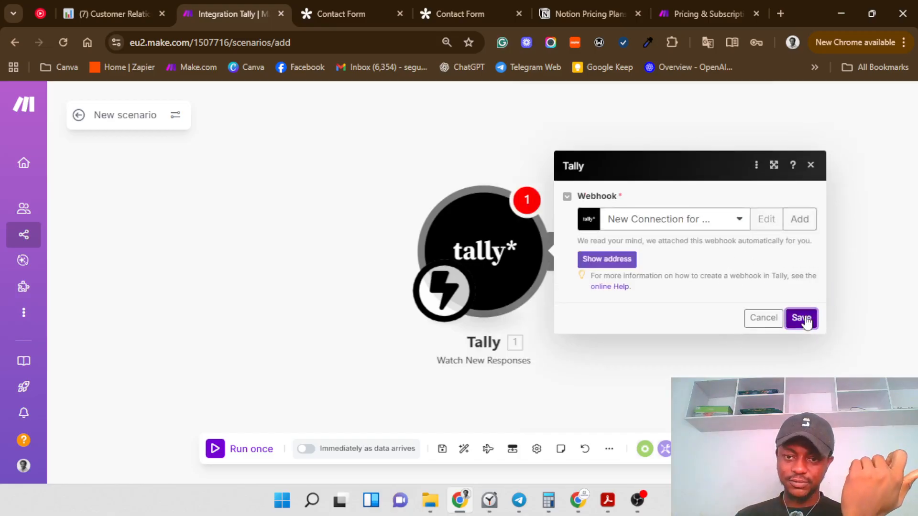
left_click_drag(517, 259, 397, 260)
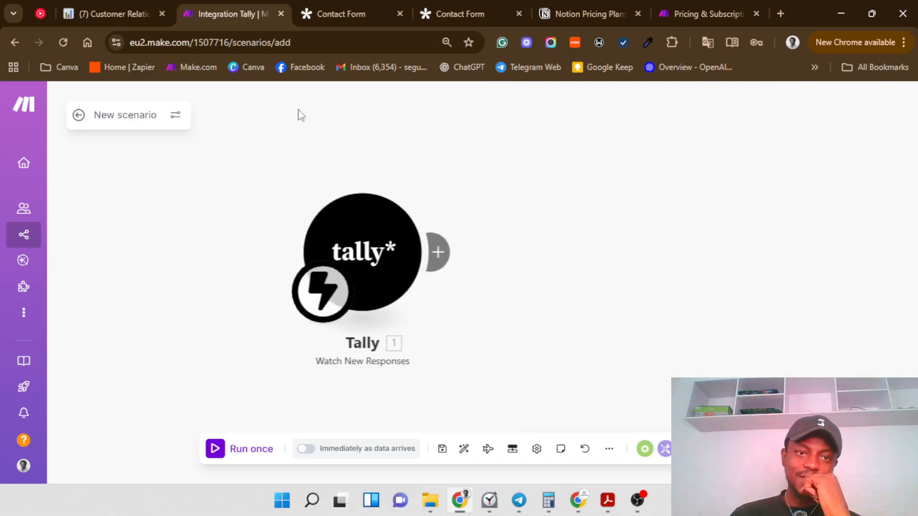
Step: Add a Notion Create a Database Item module after the Tally trigger using CRM Connection
left_click(438, 252)
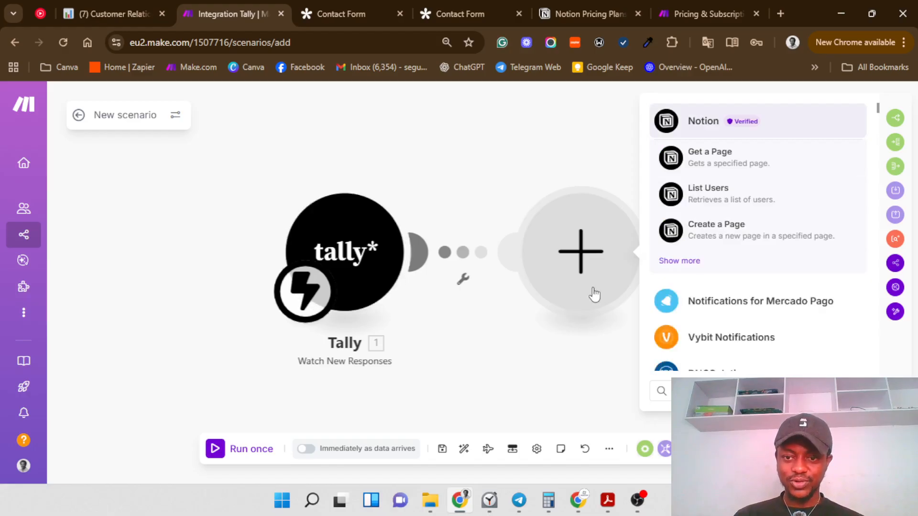
left_click(664, 262)
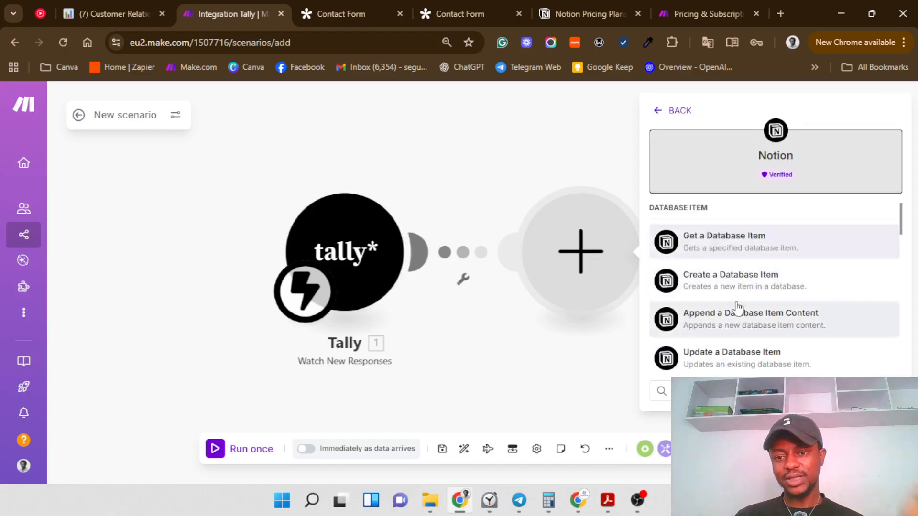
left_click(714, 284)
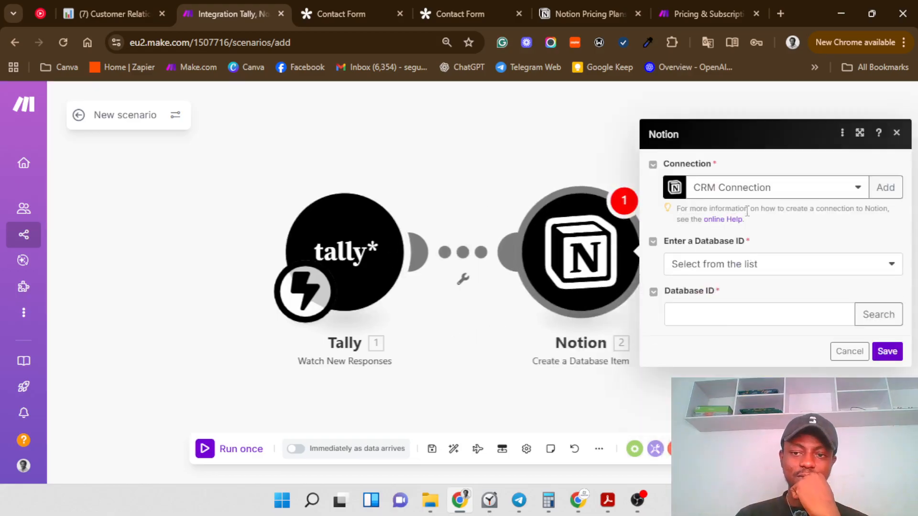
left_click(747, 196)
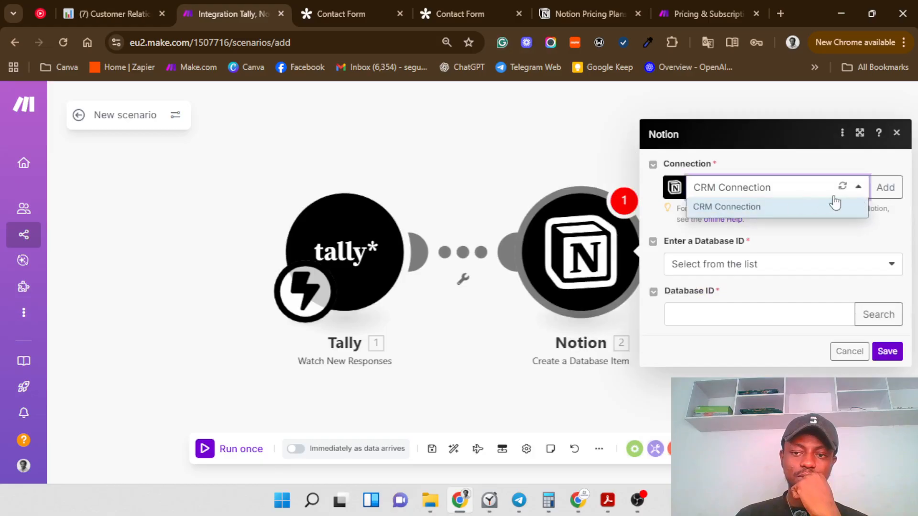
left_click(873, 235)
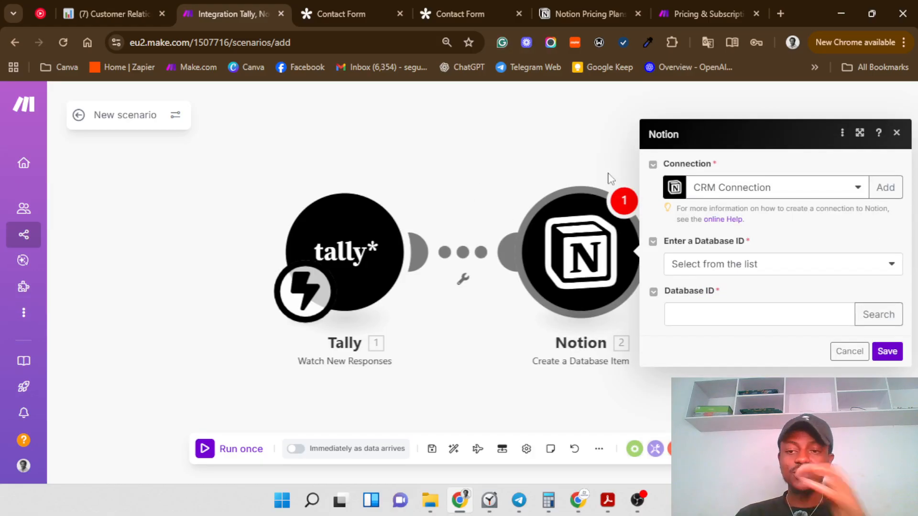
left_click(119, 8)
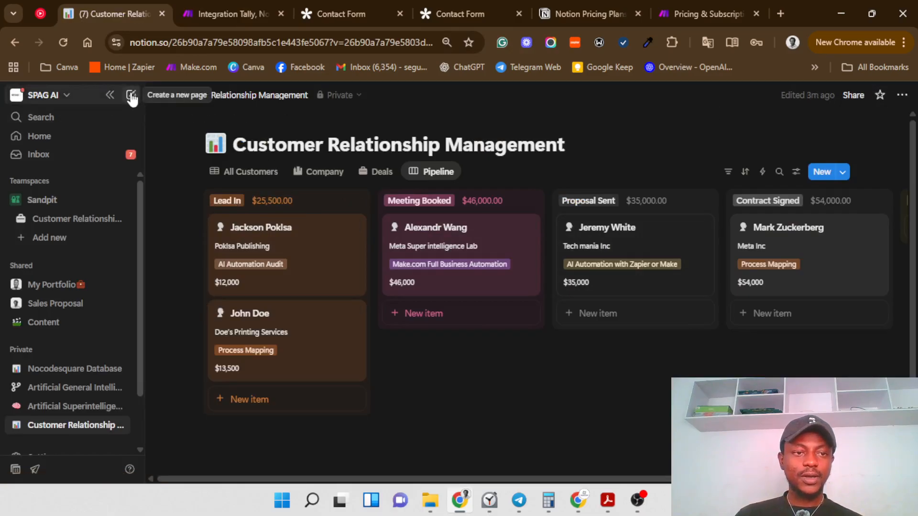
Step: Open the workspace settings' Connections list and scroll to find Make.com
left_click(66, 99)
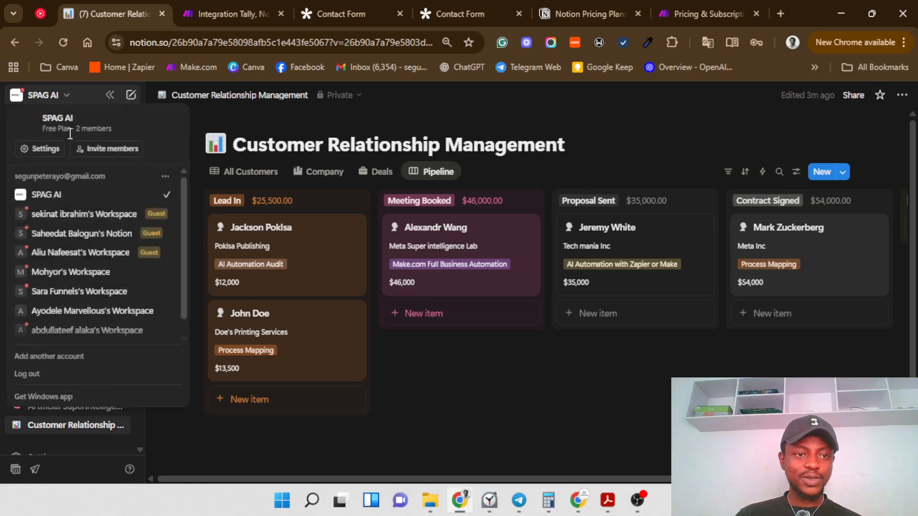
left_click(39, 154)
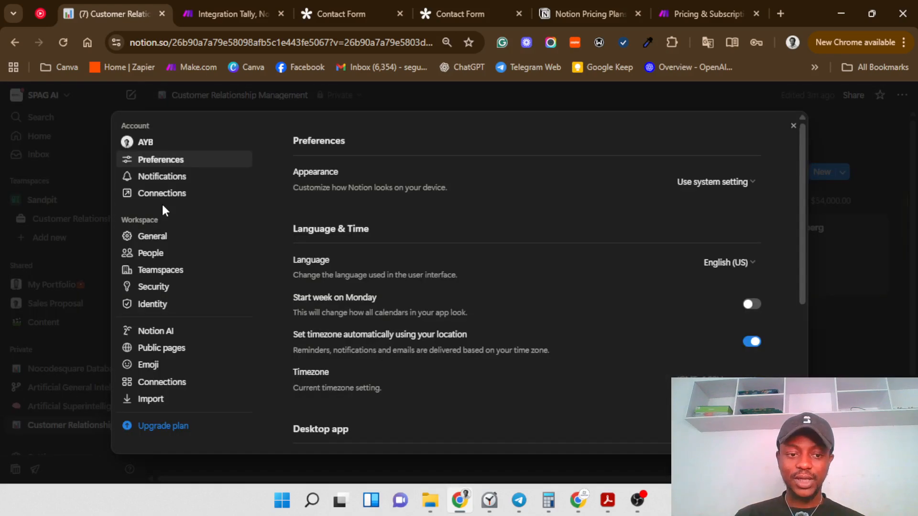
left_click(169, 385)
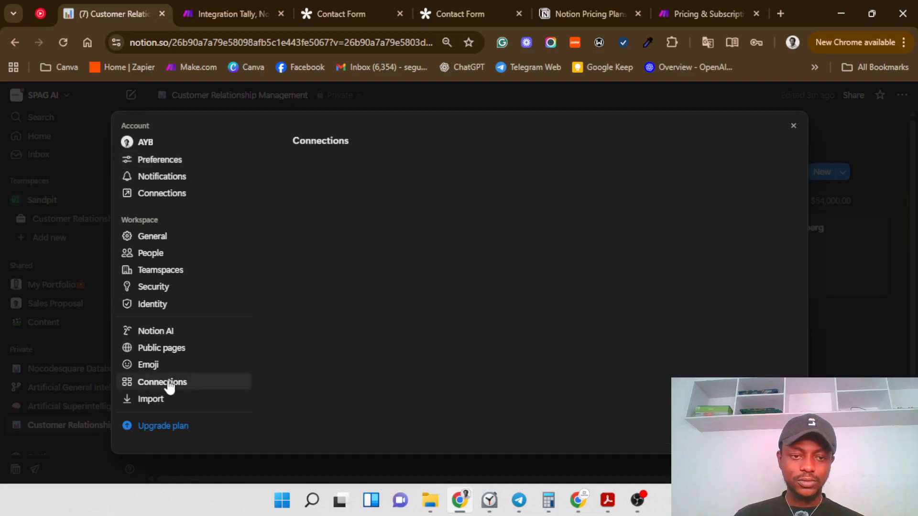
scroll(377, 328, "down", 6)
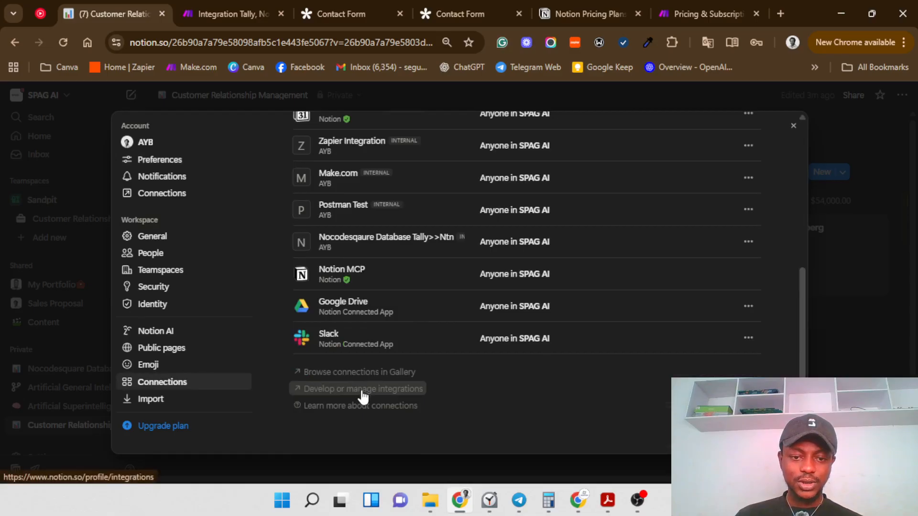
Step: Open the integrations management page and look at the new-integration form
left_click(363, 392)
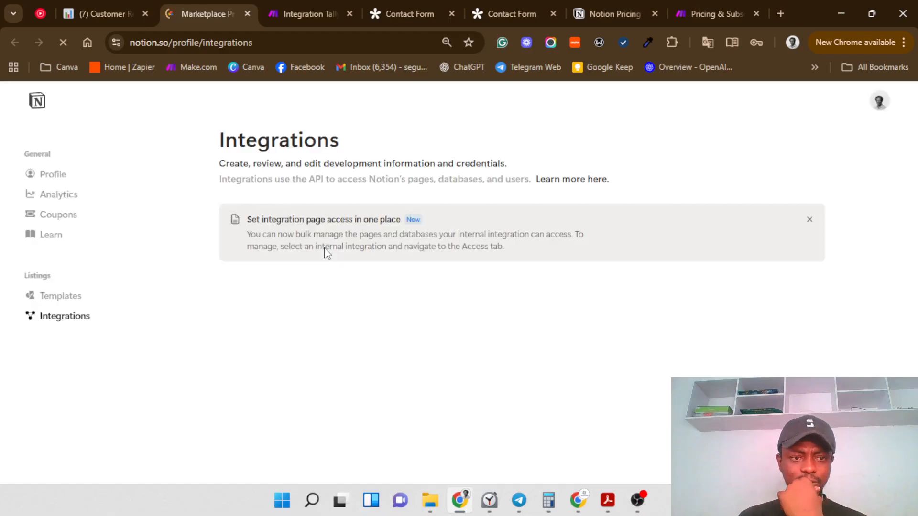
scroll(318, 410, "down", 6)
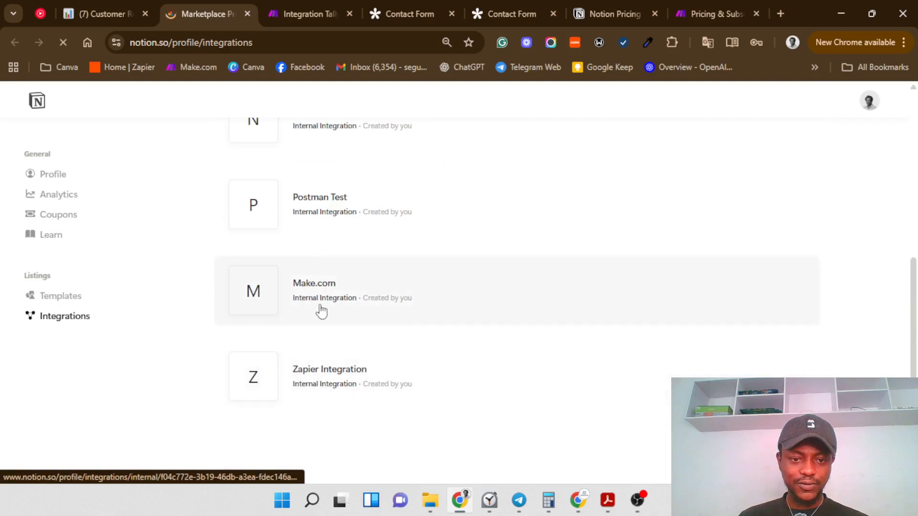
scroll(320, 296, "up", 4)
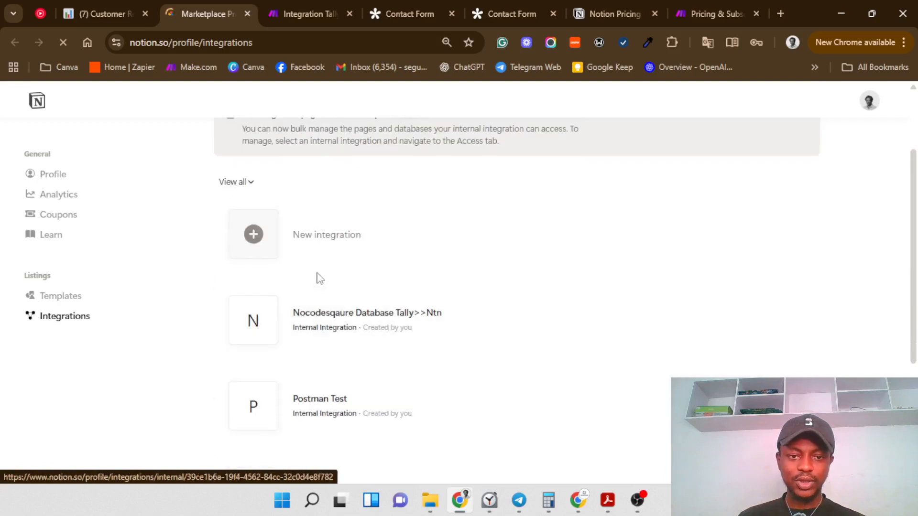
left_click(296, 244)
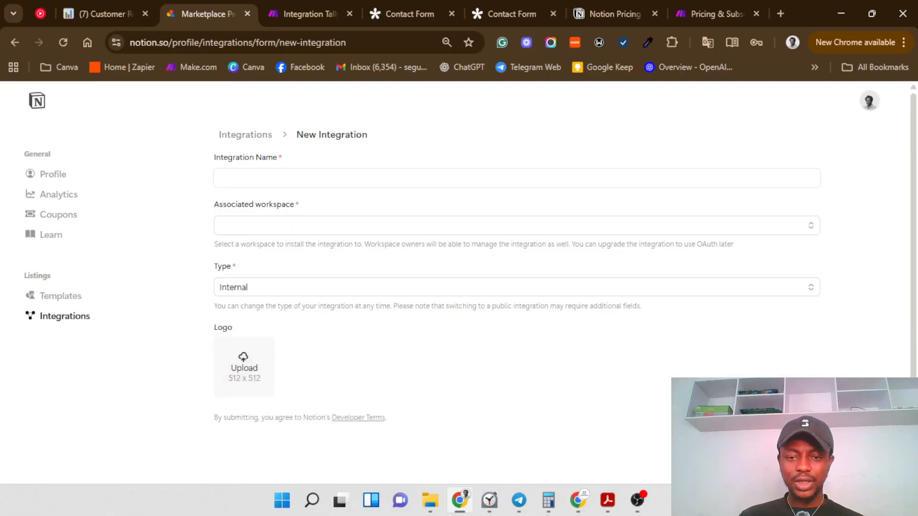
left_click(250, 132)
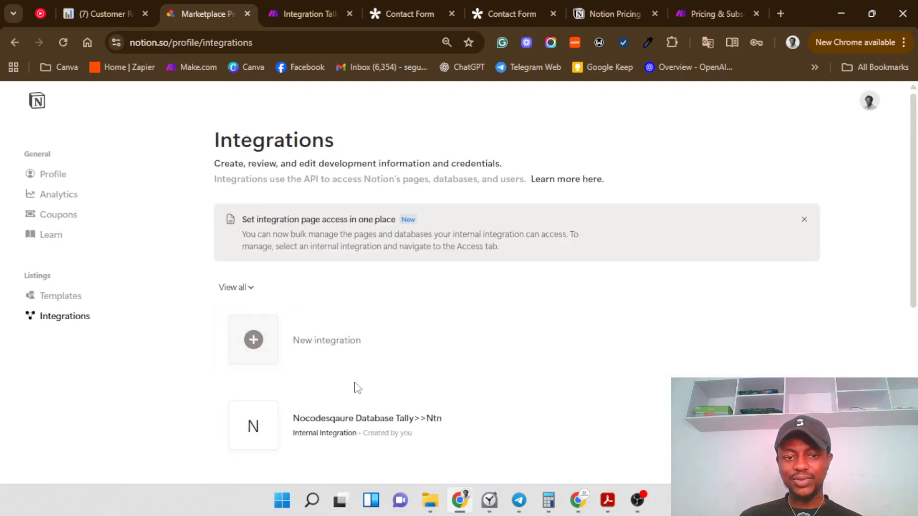
Step: Open the Make.com integration and reveal its internal integration secret
scroll(363, 388, "down", 2)
scroll(367, 390, "down", 2)
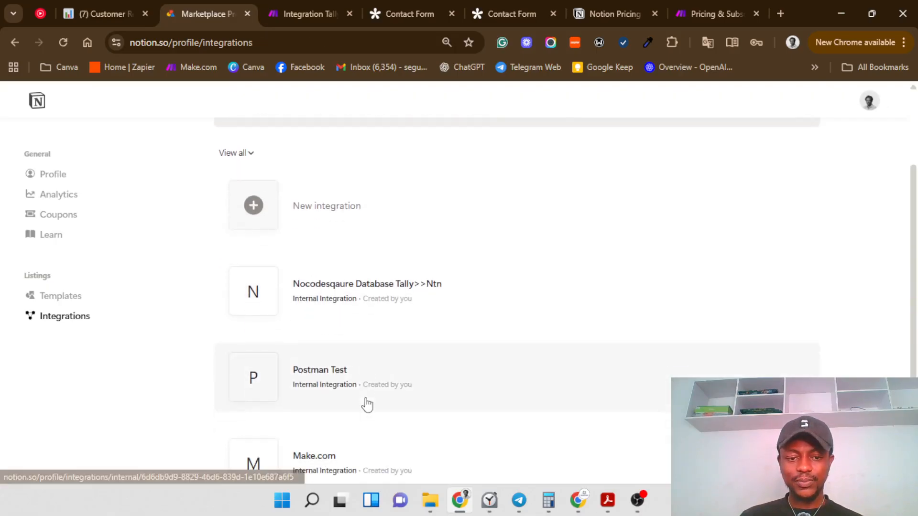
left_click(349, 457)
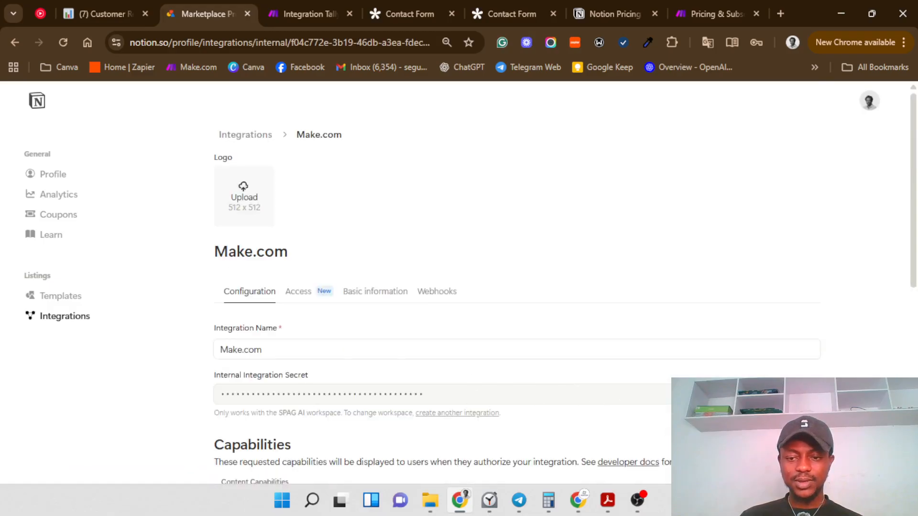
left_click(804, 394)
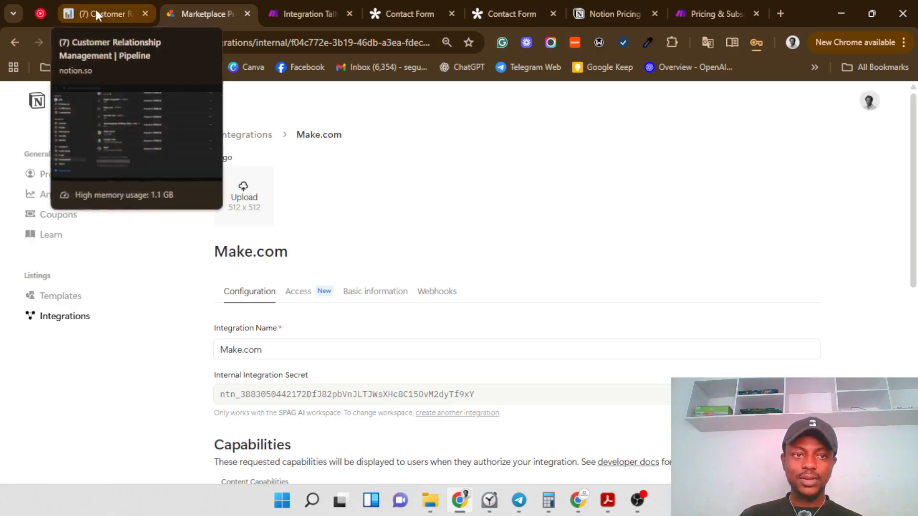
left_click(285, 15)
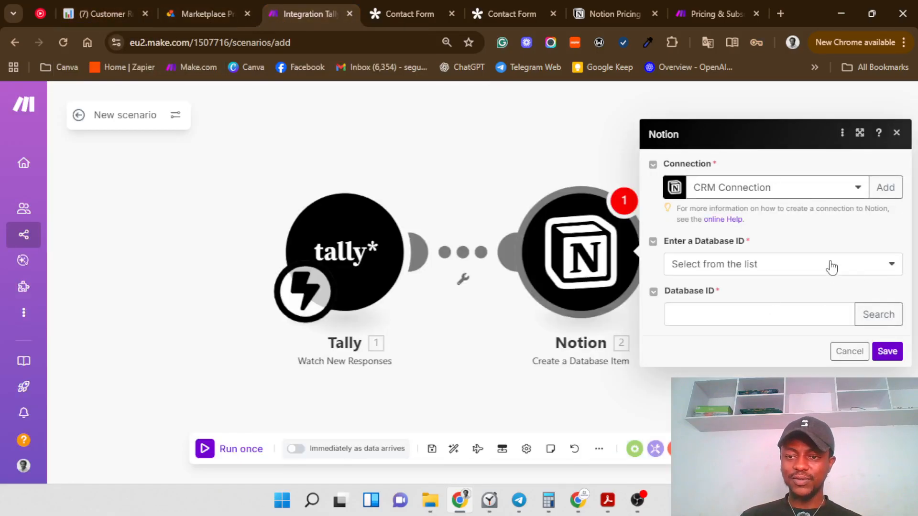
Step: Set the Notion module's database ID entry to Select from the list
left_click(815, 271)
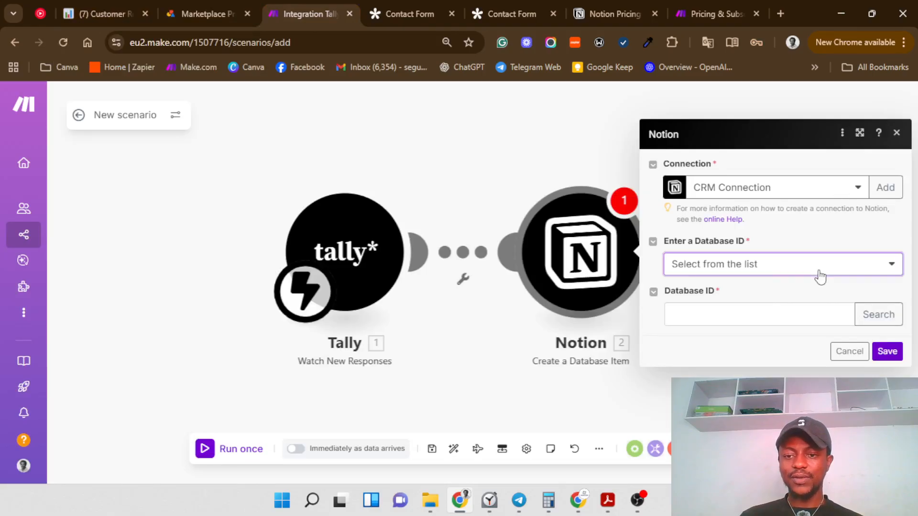
left_click(796, 306)
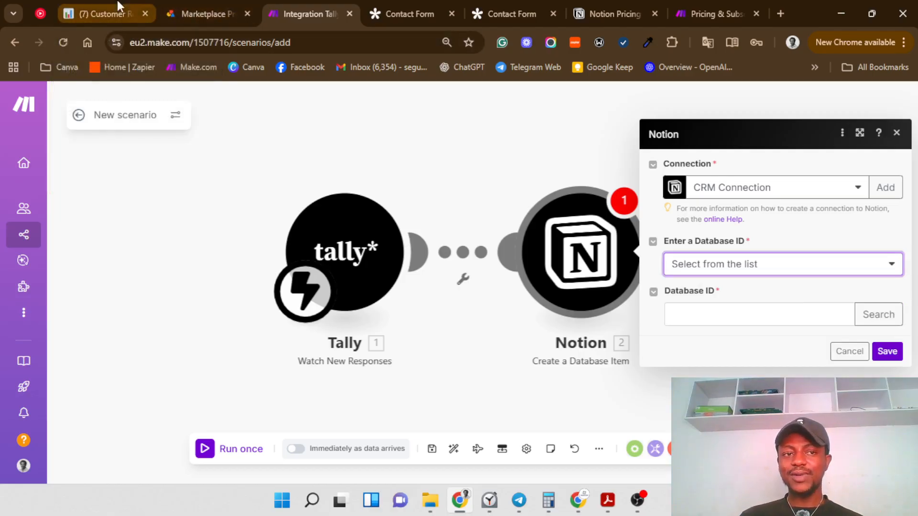
mouse_move(119, 6)
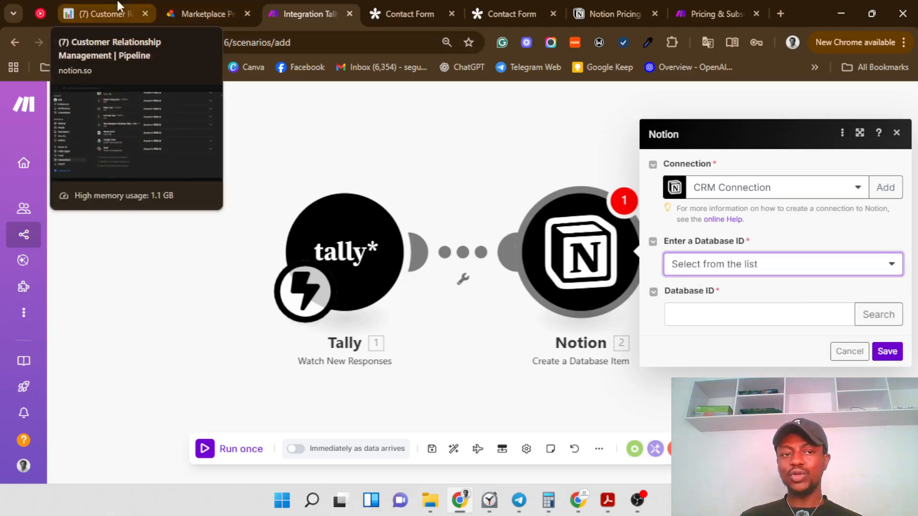
left_click(119, 7)
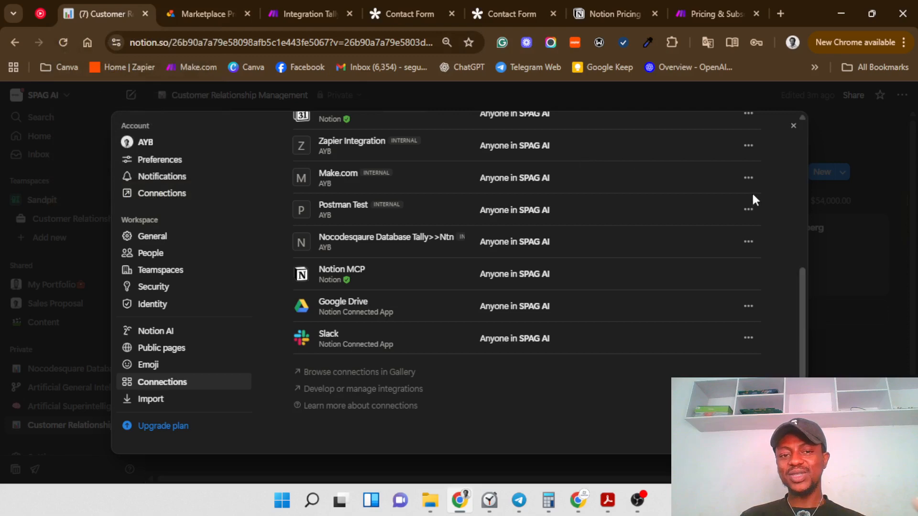
Step: Connect the Make.com integration to the CRM page via its ••• menu and confirm access
left_click(62, 148)
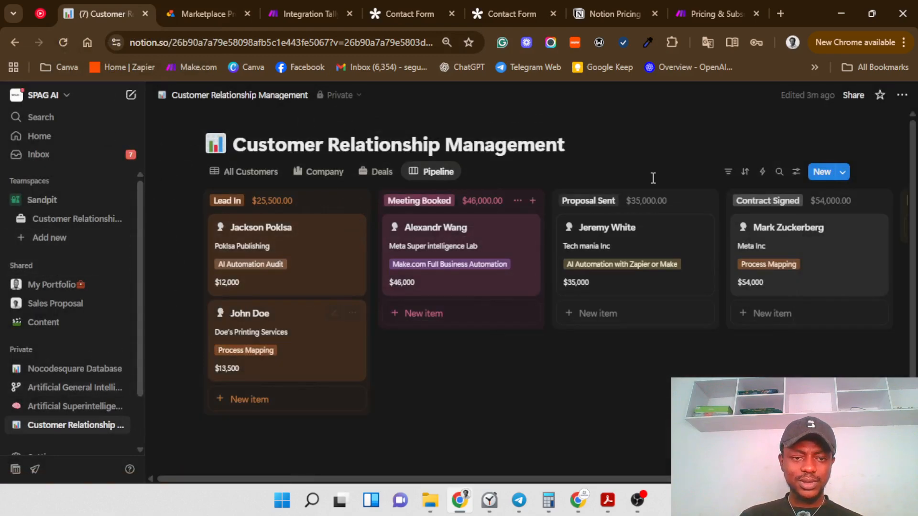
left_click(903, 95)
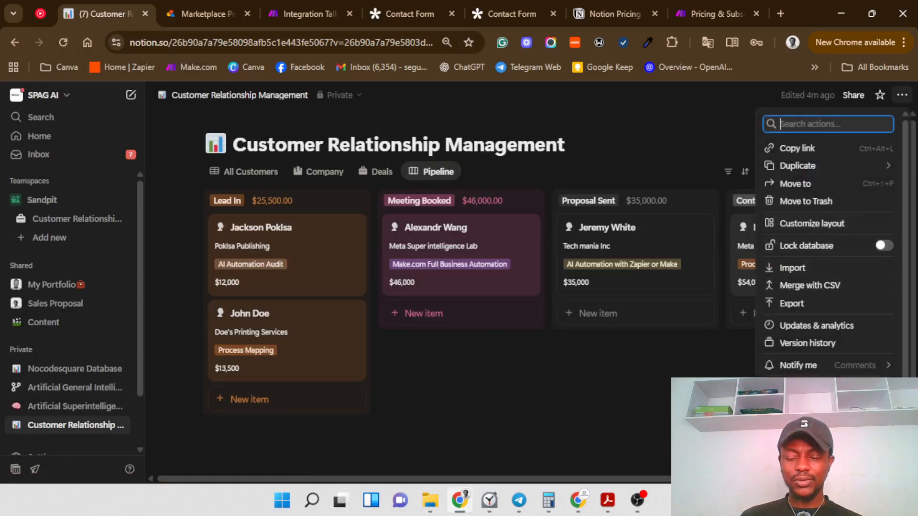
left_click(827, 384)
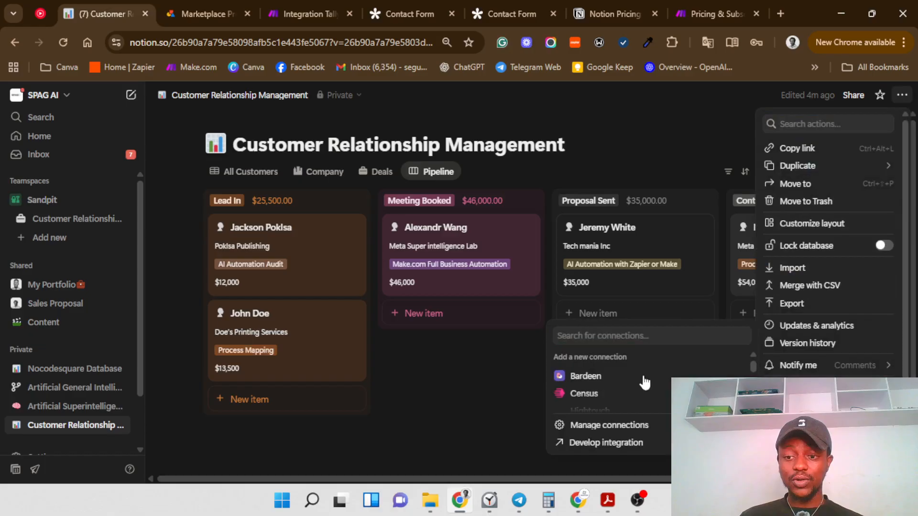
left_click(629, 336)
type("mKAE")
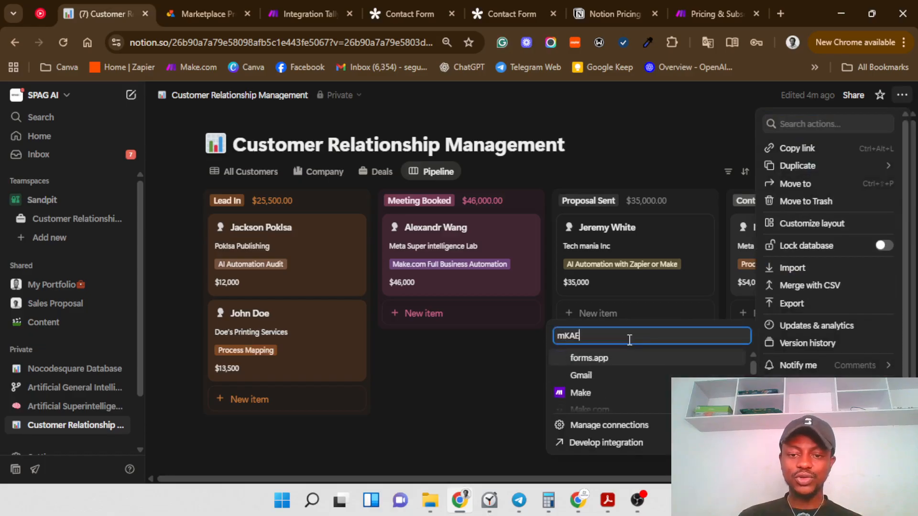
key("BackSpace")
key("BackSpace")
key("BackSpace")
key("BackSpace")
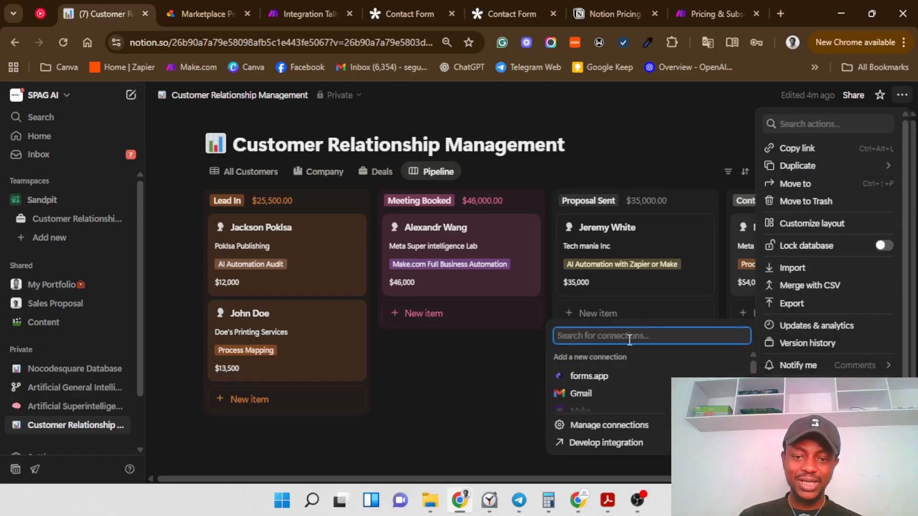
type("Mak")
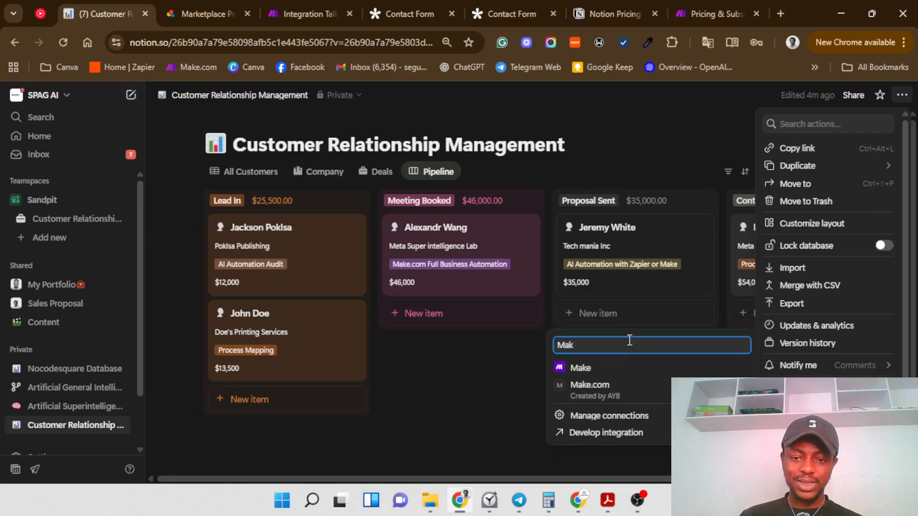
left_click(624, 386)
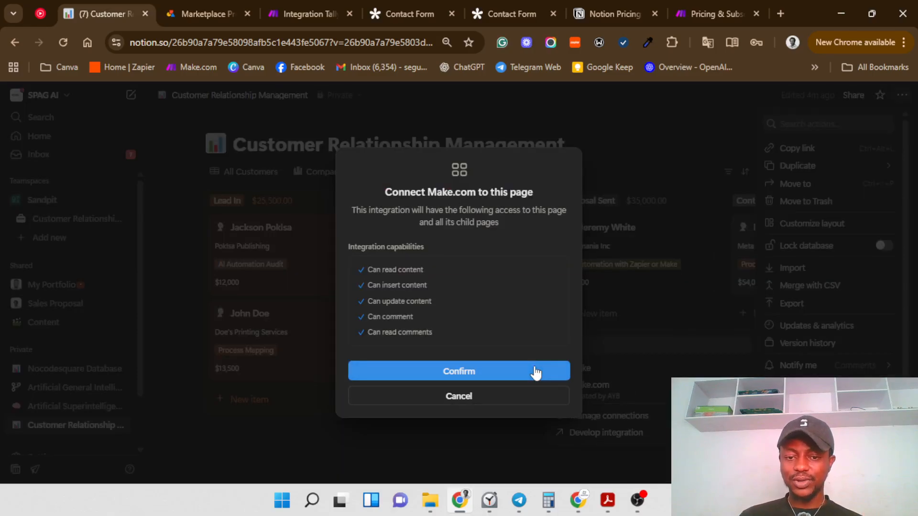
left_click(534, 370)
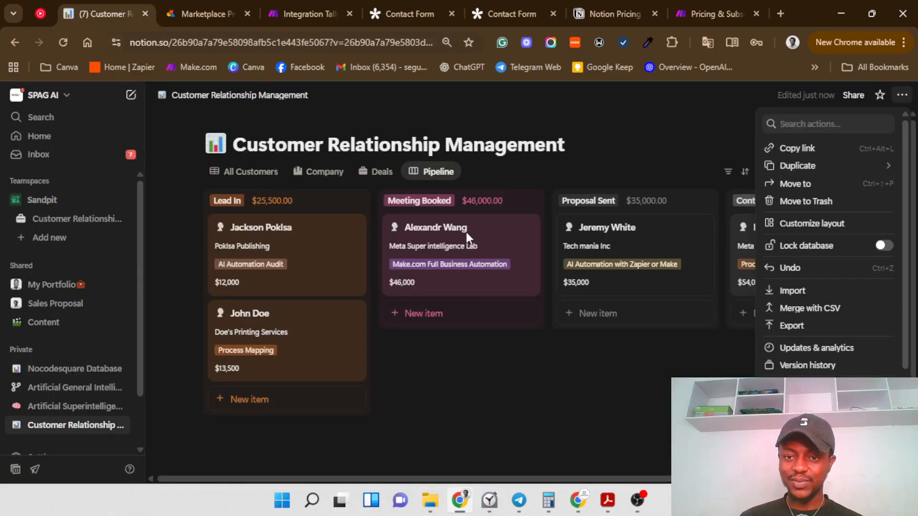
left_click(536, 400)
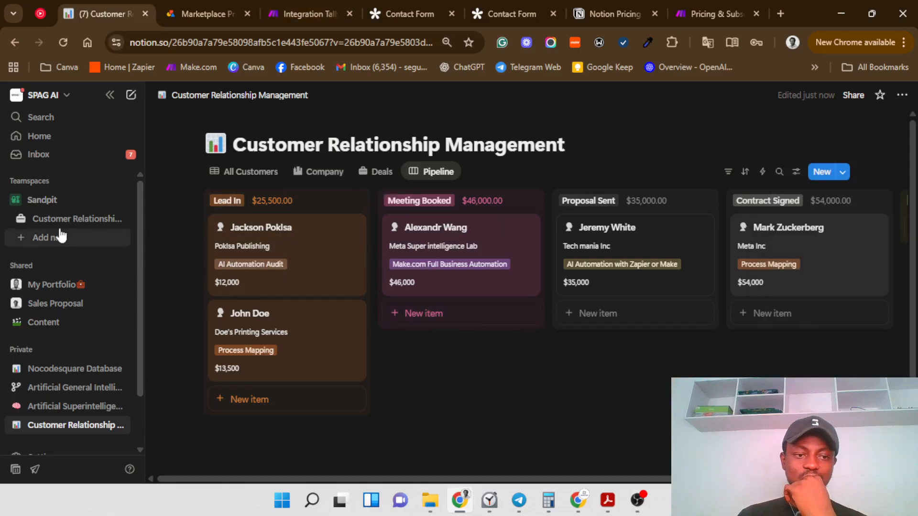
Step: Change the page title from 'Customer Relationship Management' to 'New Youtube Database'
left_click(215, 148)
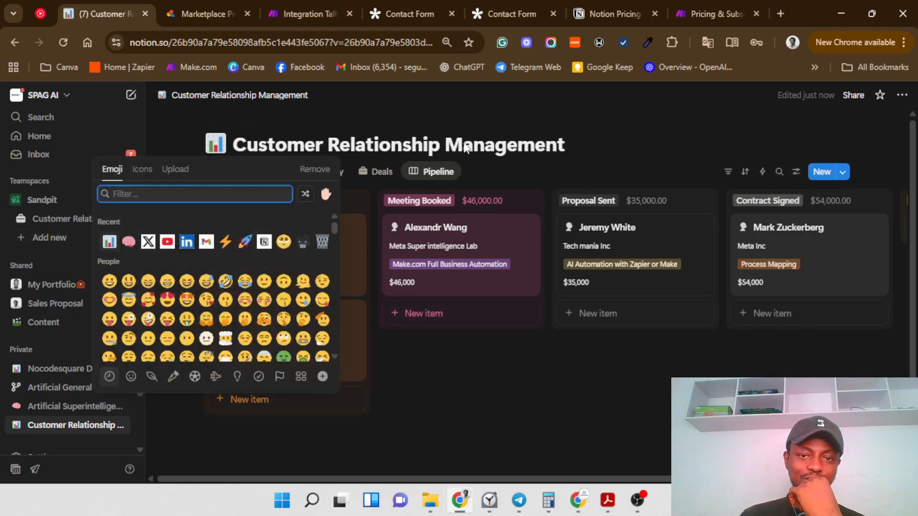
left_click(573, 144)
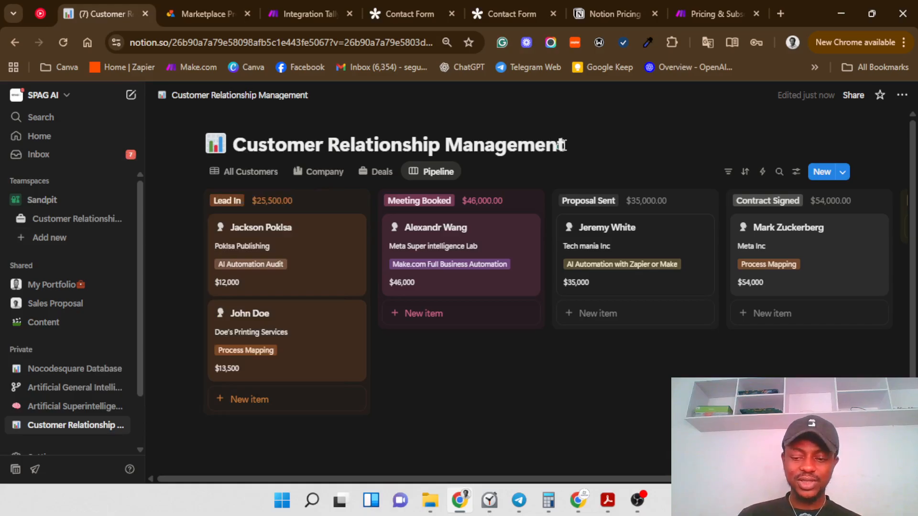
key("BackSpace")
key("BackSpace")
key("BackSpace")
key("BackSpace")
key("BackSpace")
key("BackSpace")
key("BackSpace")
key("BackSpace")
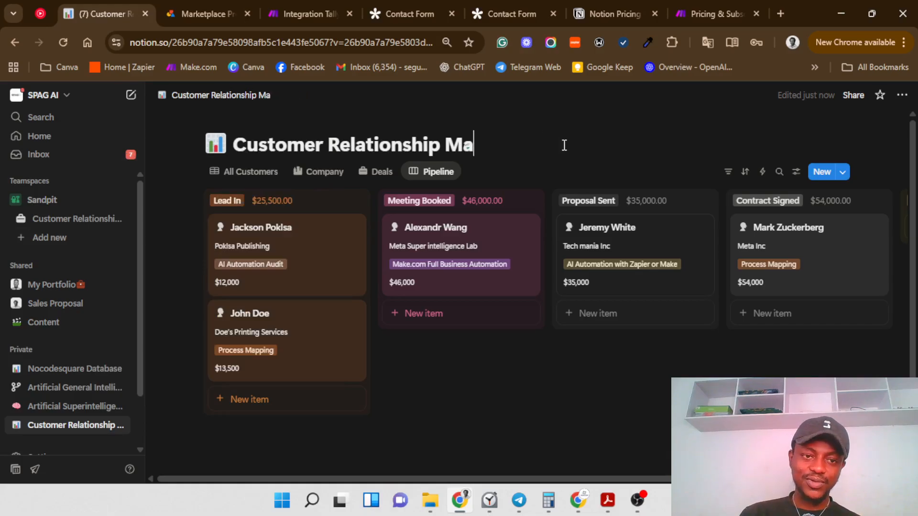
key("BackSpace")
key("BackSpace")
key("BackSpace")
key("BackSpace")
key("BackSpace")
key("BackSpace")
key("BackSpace")
key("BackSpace")
key("BackSpace")
key("BackSpace")
key("BackSpace")
key("BackSpace")
key("BackSpace")
key("BackSpace")
key("BackSpace")
key("BackSpace")
key("BackSpace")
key("BackSpace")
key("BackSpace")
key("BackSpace")
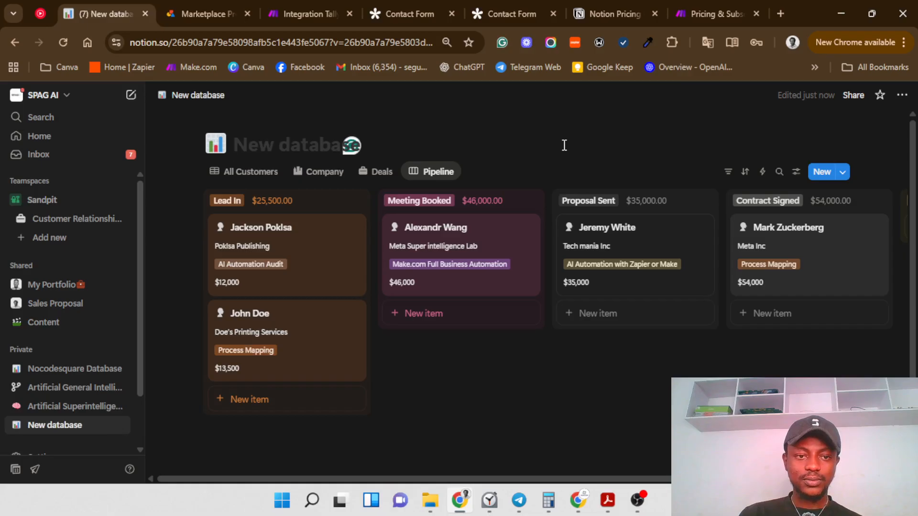
type("Nee")
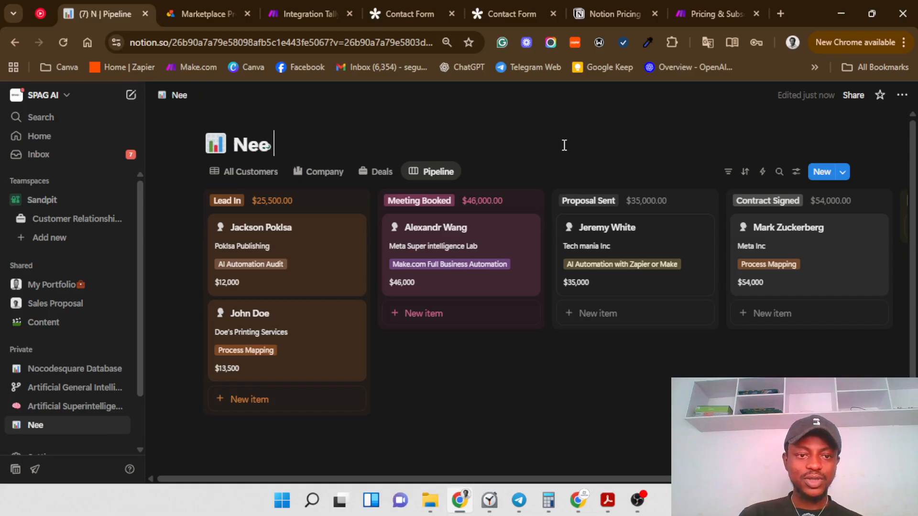
key("BackSpace")
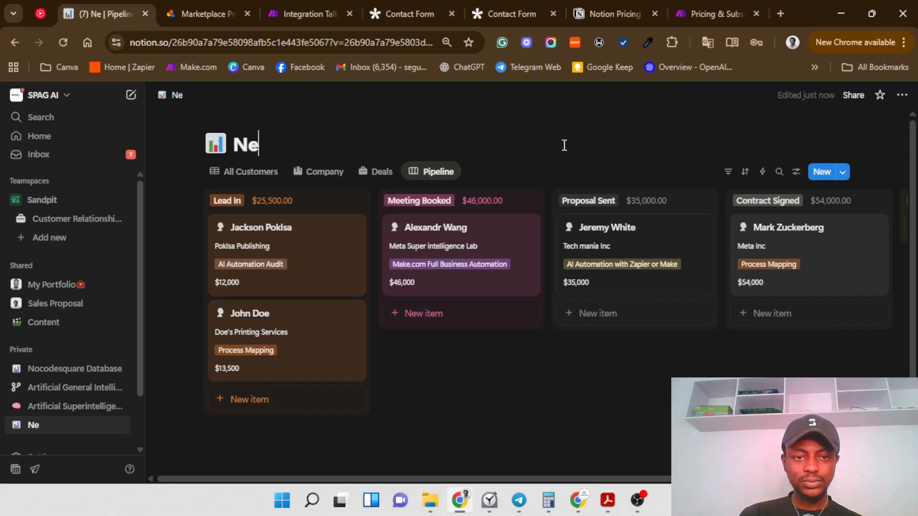
type("W")
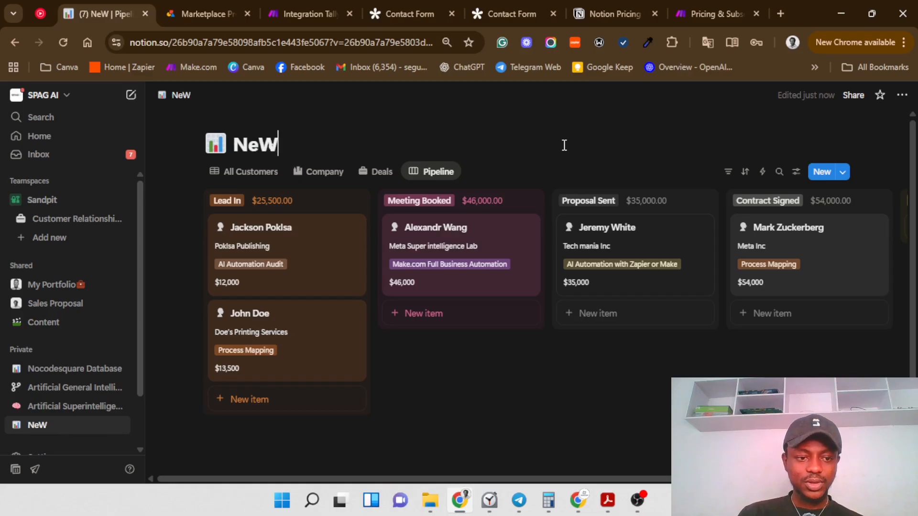
key("BackSpace")
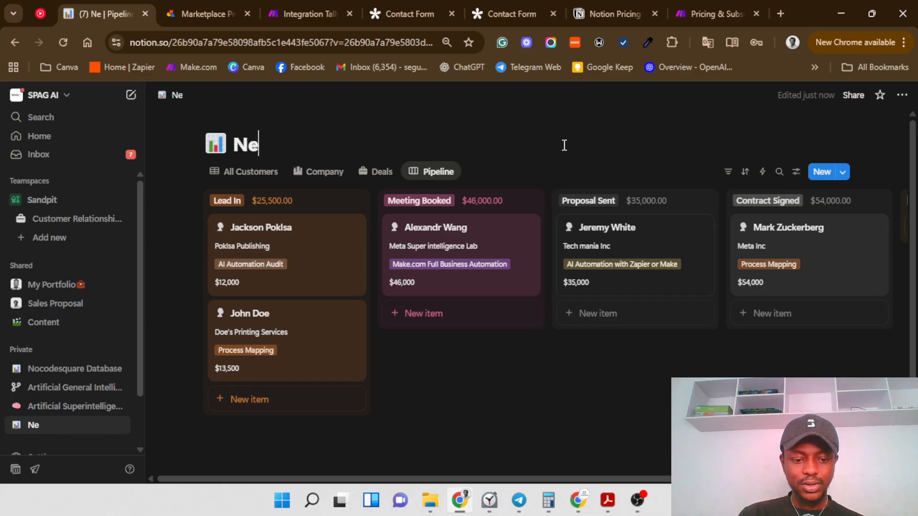
type("w Yo")
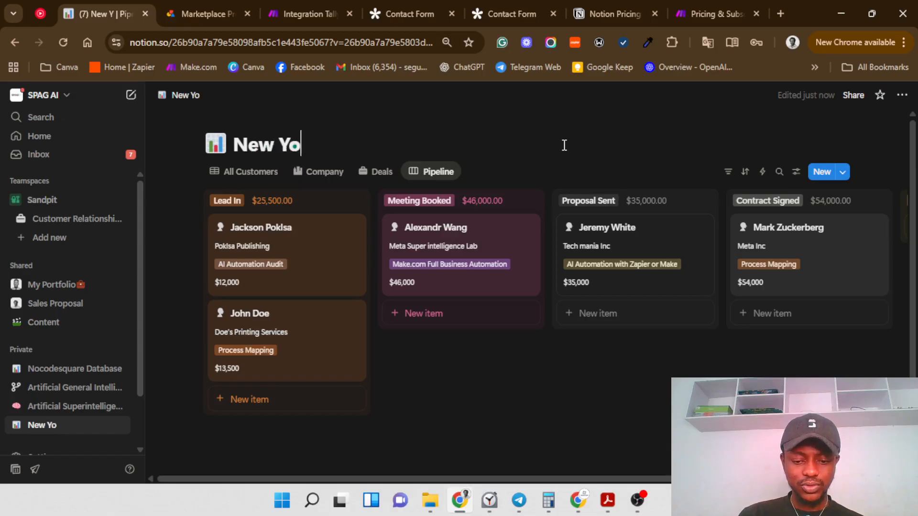
type("utu")
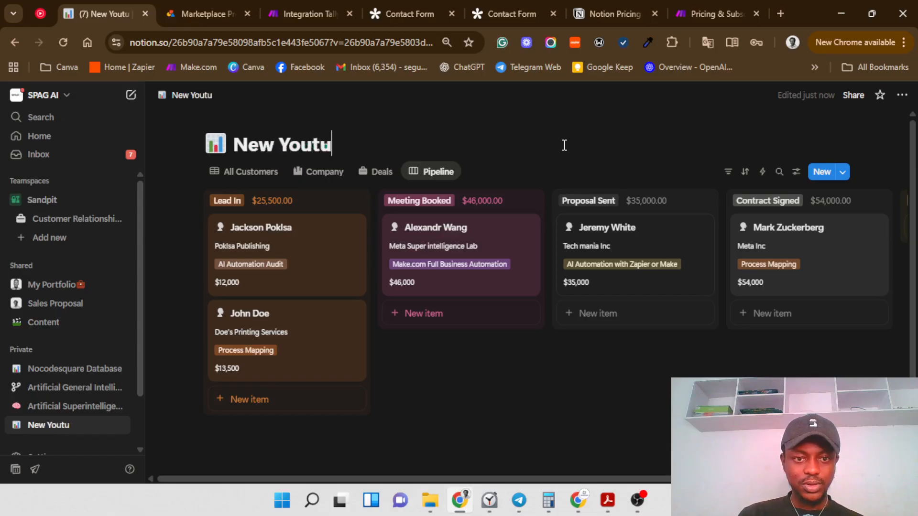
type("be Dta")
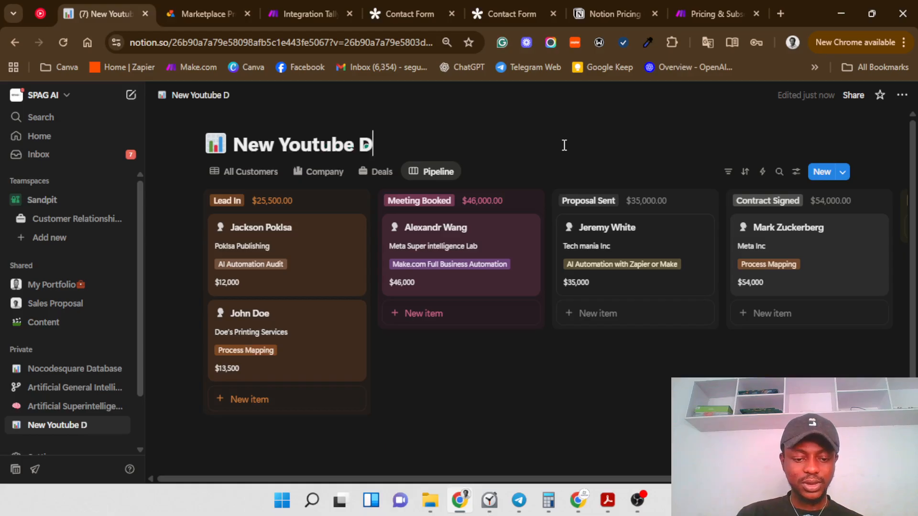
key("BackSpace")
key("BackSpace")
type("ate")
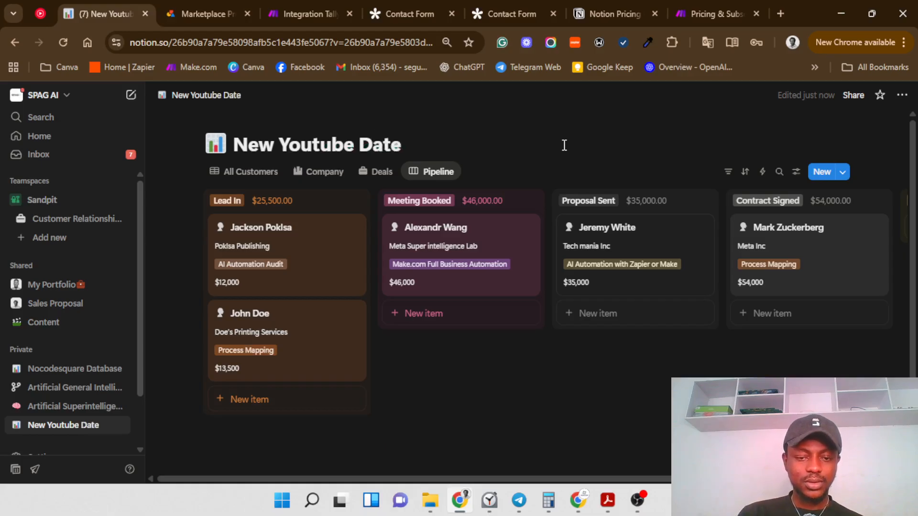
key("BackSpace")
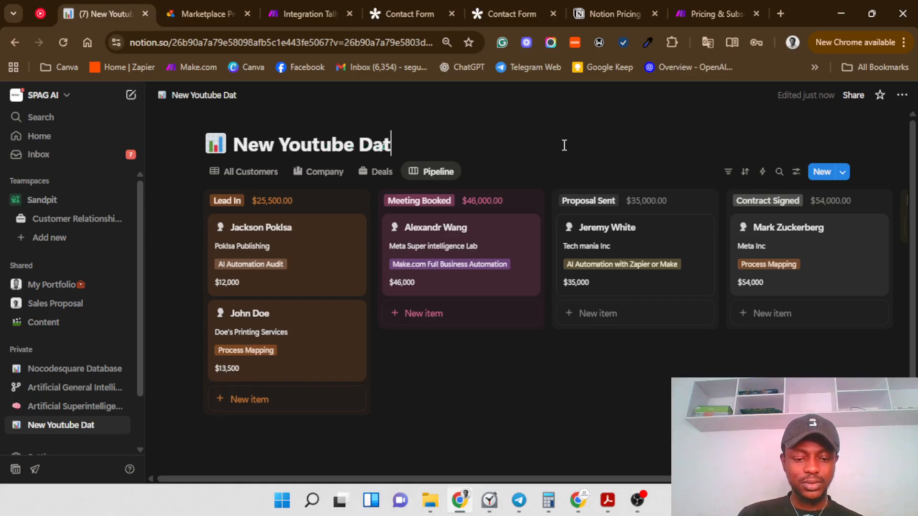
type("abase")
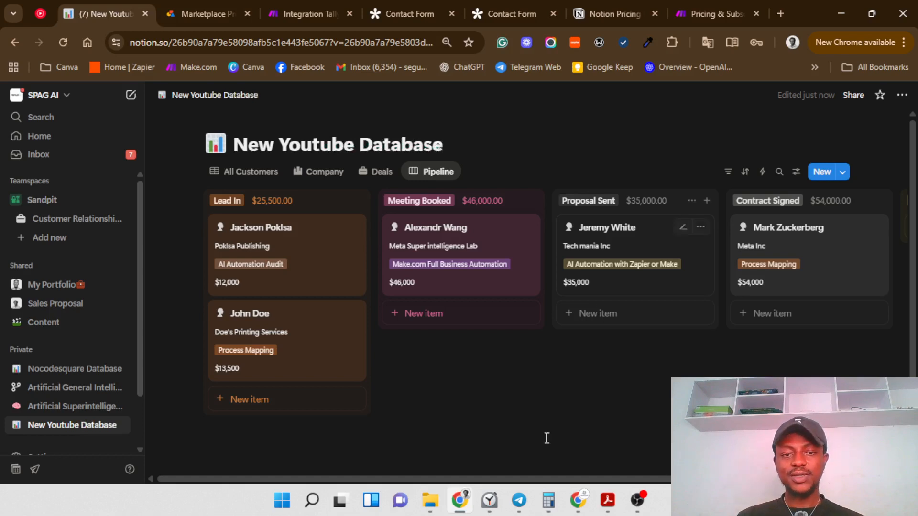
left_click(282, 14)
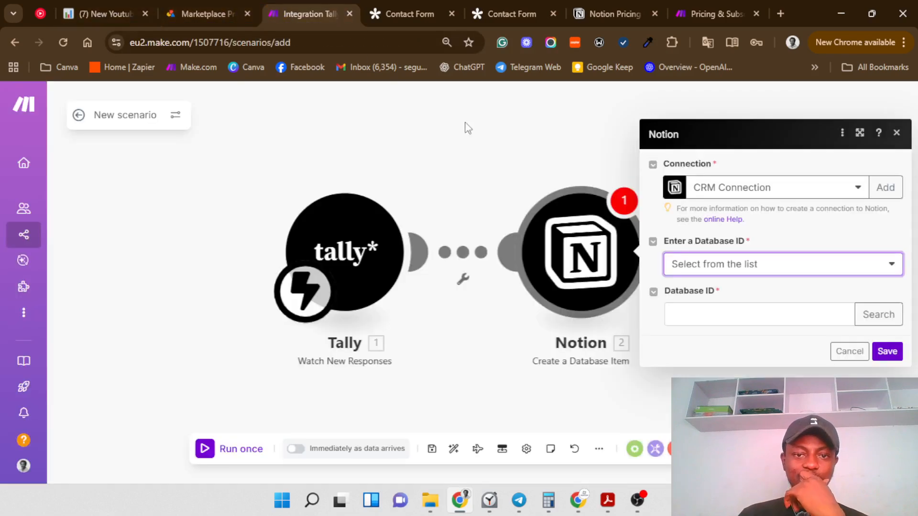
Step: Copy the 'New Youtube Database' title from the Notion database page
left_click(749, 269)
left_click(762, 305)
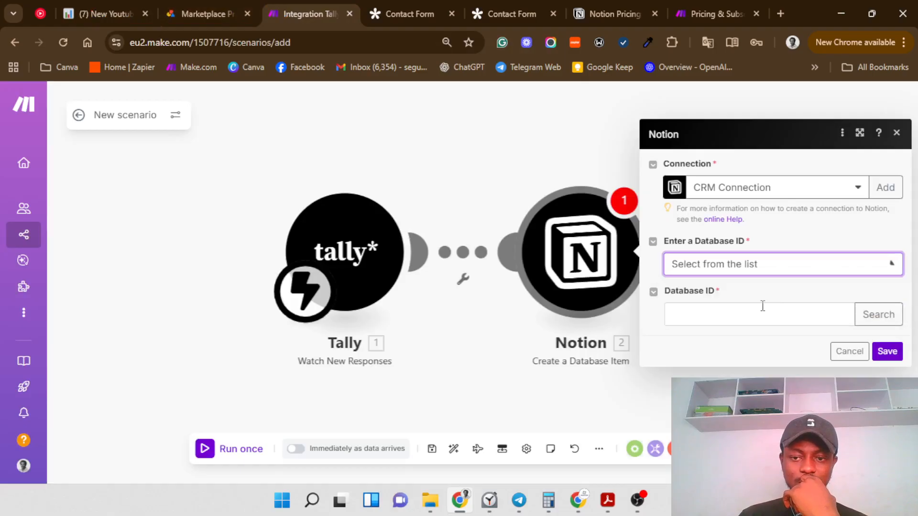
left_click(105, 7)
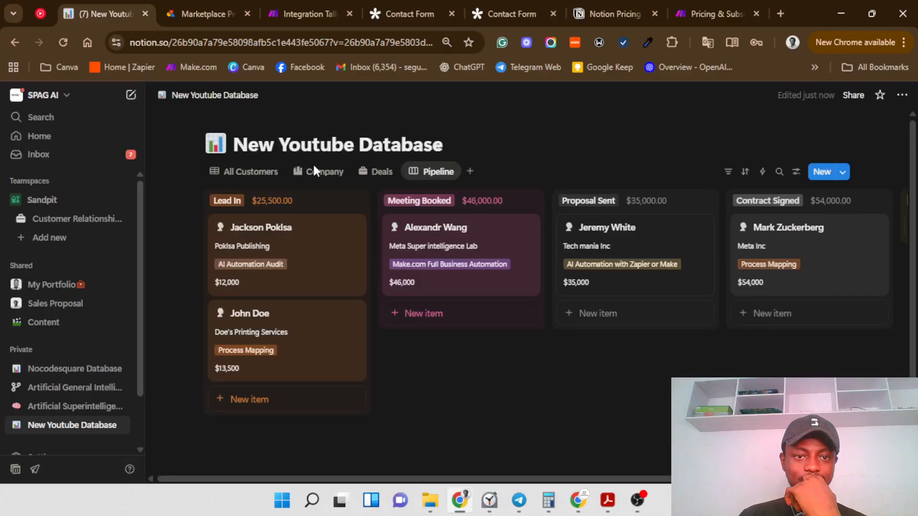
left_click(426, 171)
left_click_drag(234, 145, 451, 152)
key("ctrl+c")
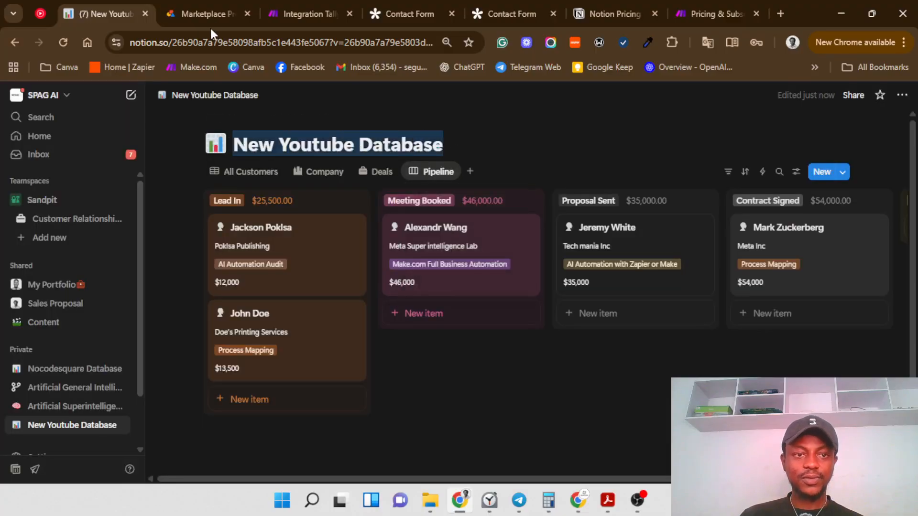
Step: Search the Notion module's Database ID for 'New Youtube Database' and confirm
left_click(239, 10)
left_click(286, 13)
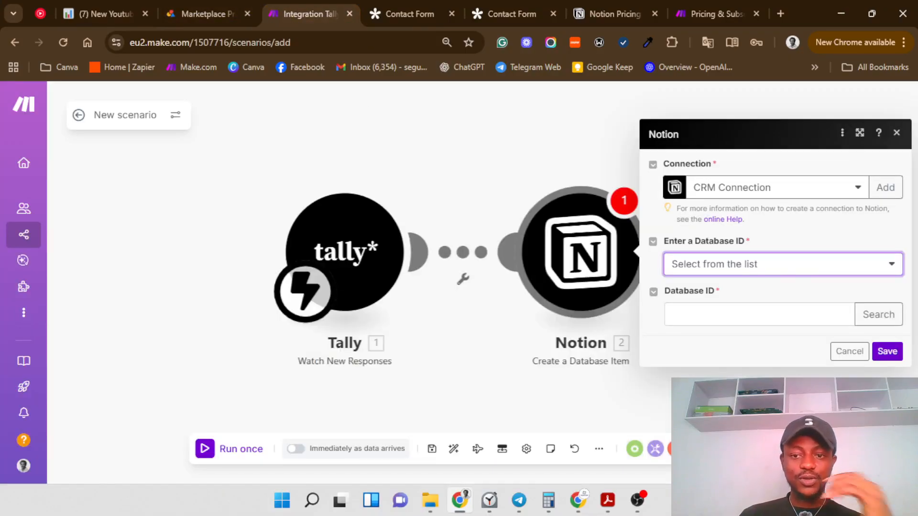
left_click(865, 318)
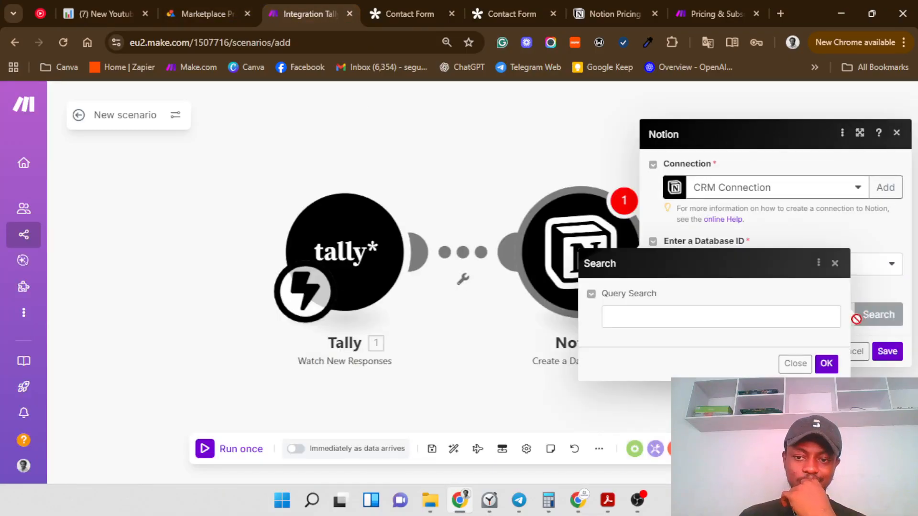
left_click(728, 318)
key("ctrl+v")
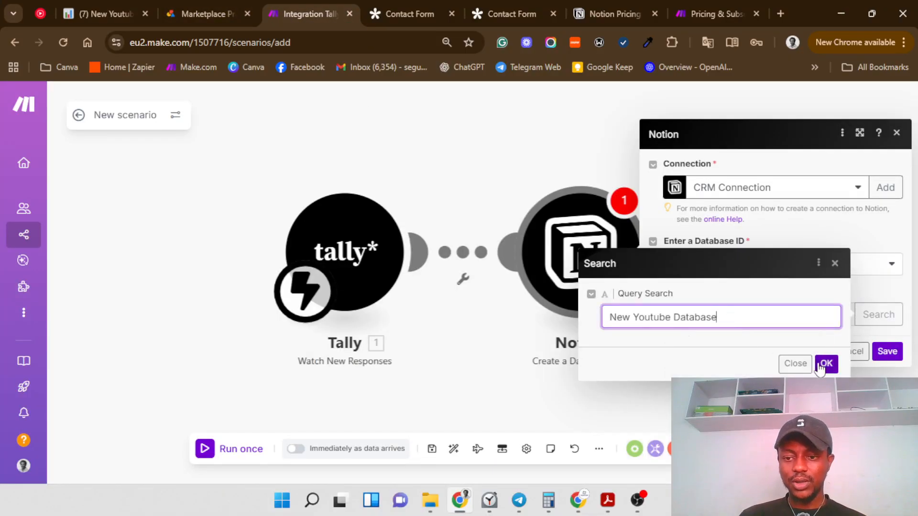
left_click(822, 364)
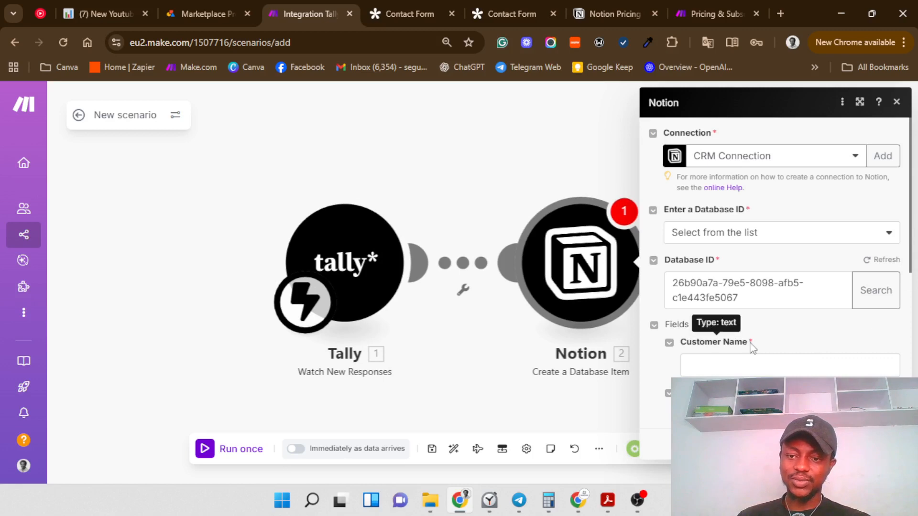
Step: Map the Tally Name answer into Customer Name and enter phone 55566643
scroll(748, 337, "down", 1)
left_click(737, 299)
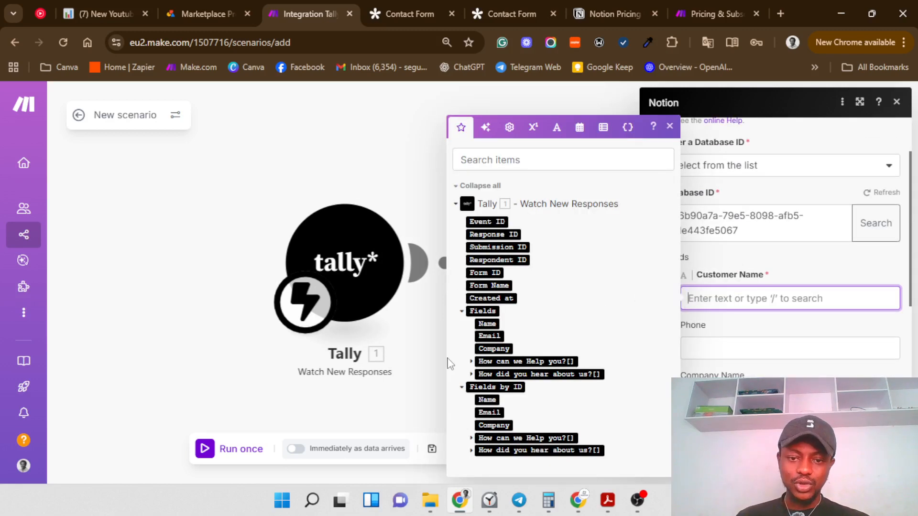
left_click(480, 326)
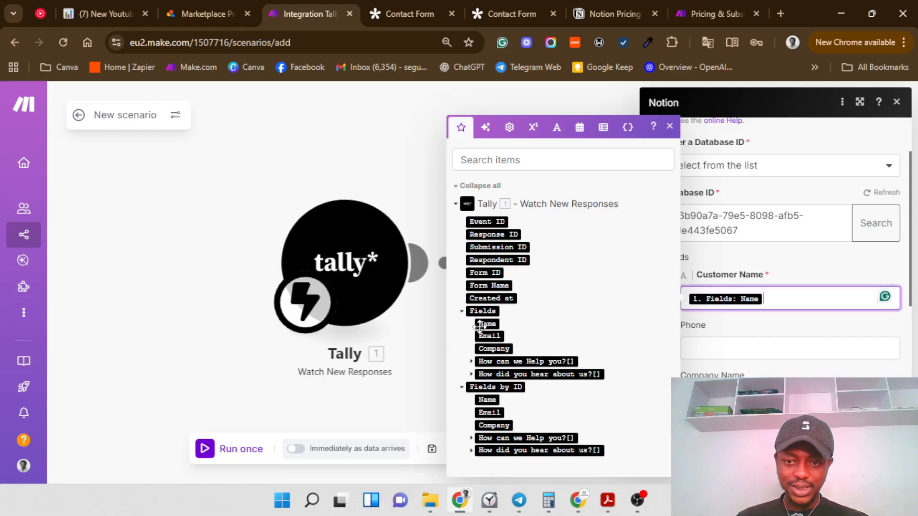
left_click(740, 344)
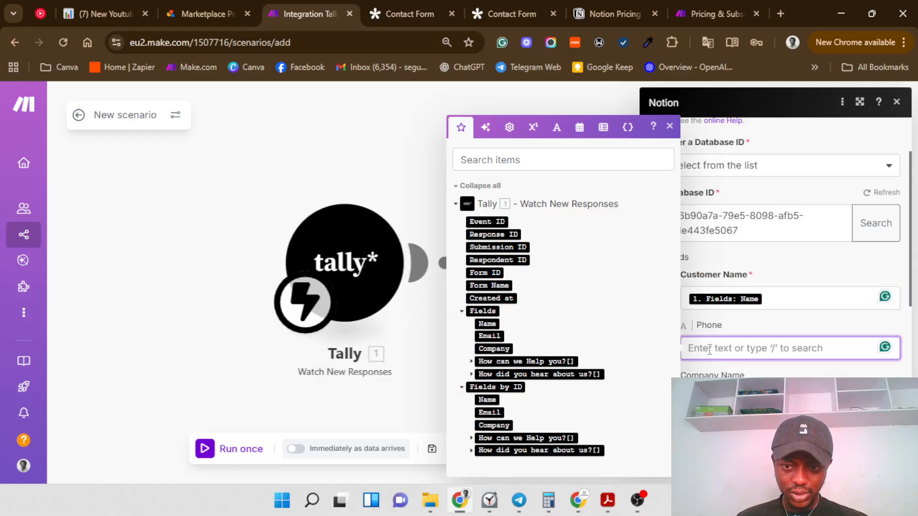
type("555")
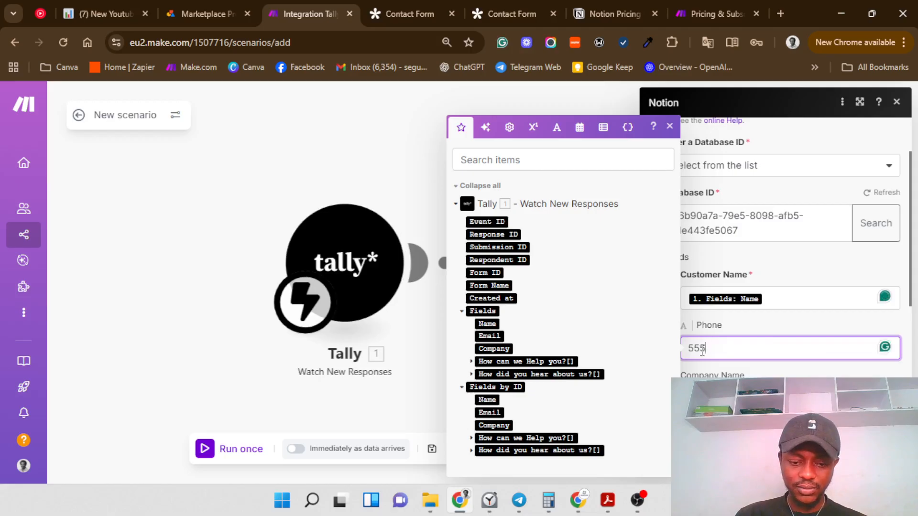
type("666")
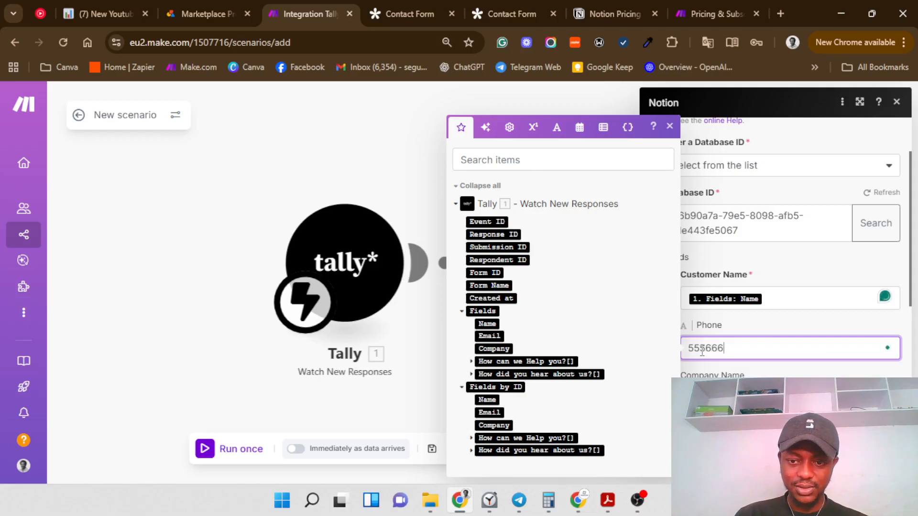
type("432")
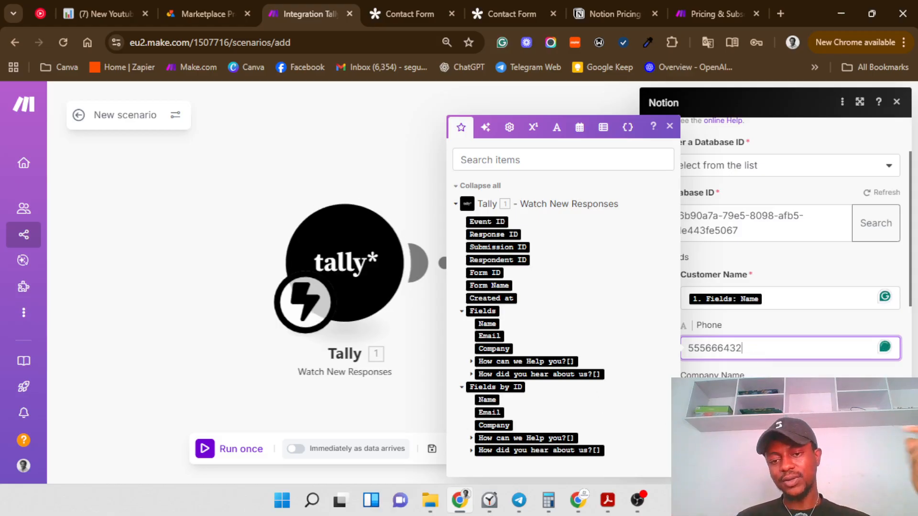
Step: Fill Company Name and map the Tally Email answer into the Email field
key("Tab")
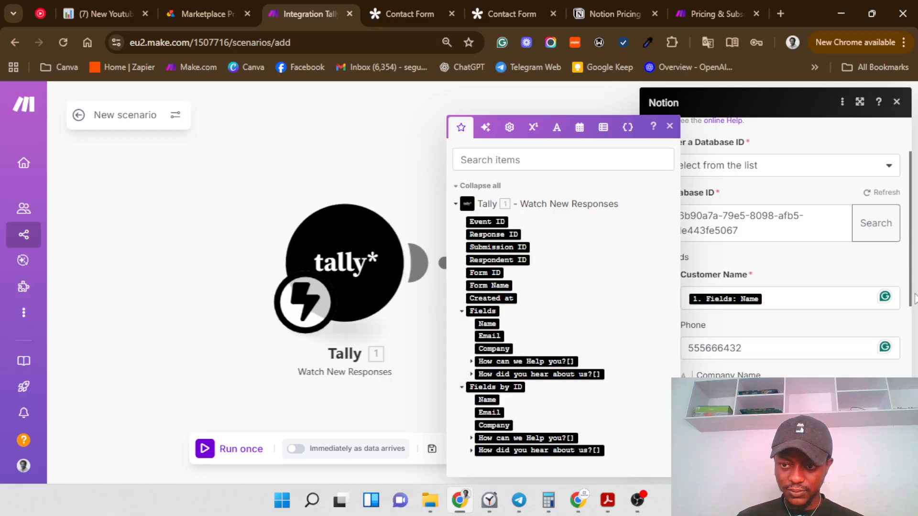
left_click_drag(910, 298, 911, 352)
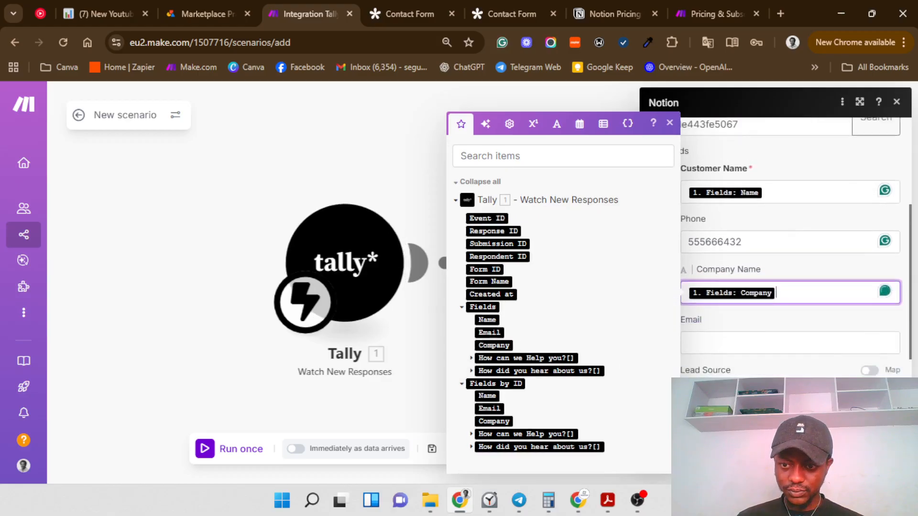
left_click(811, 346)
left_click(487, 338)
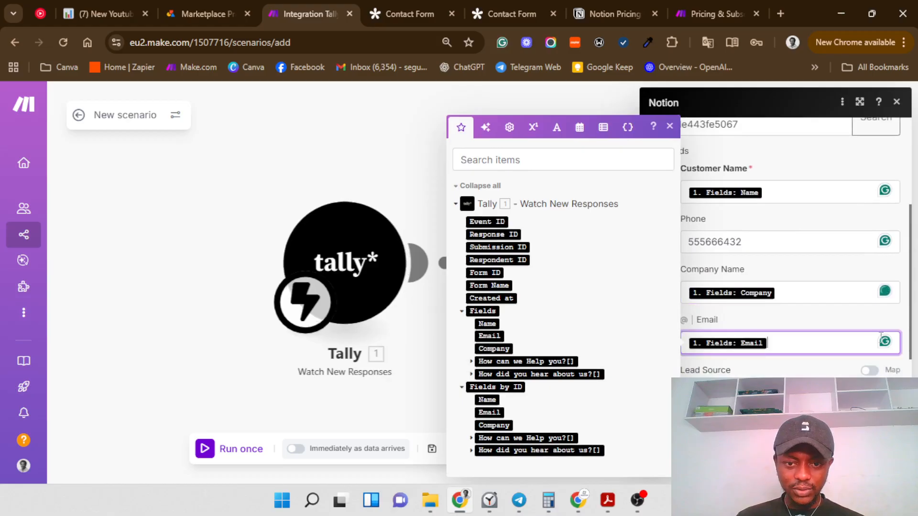
scroll(881, 336, "down", 3)
left_click(774, 317)
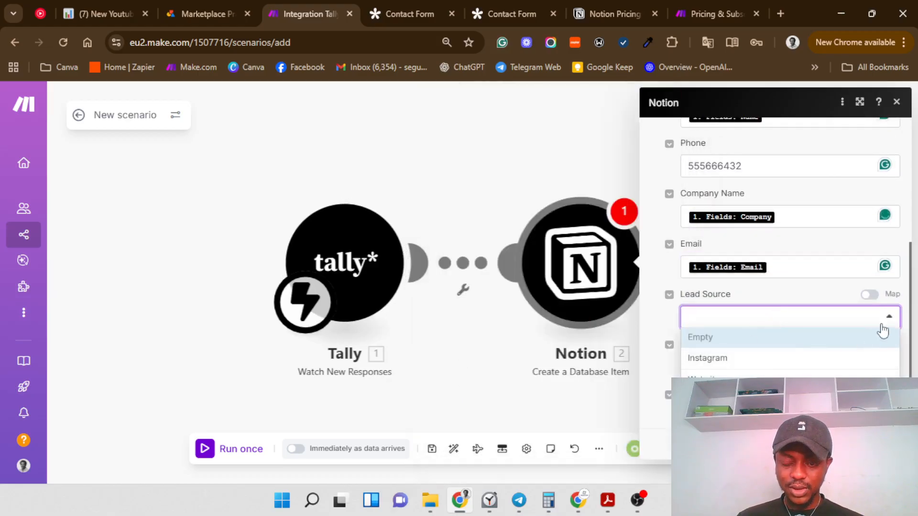
Step: Map Lead Source to 'How did you hear about us?' and set Deal stage to Lead In
left_click(869, 295)
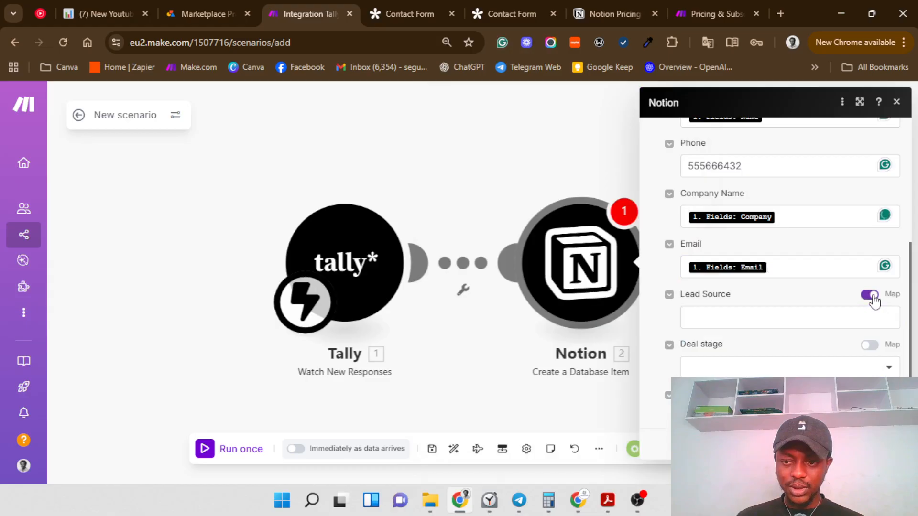
left_click(801, 315)
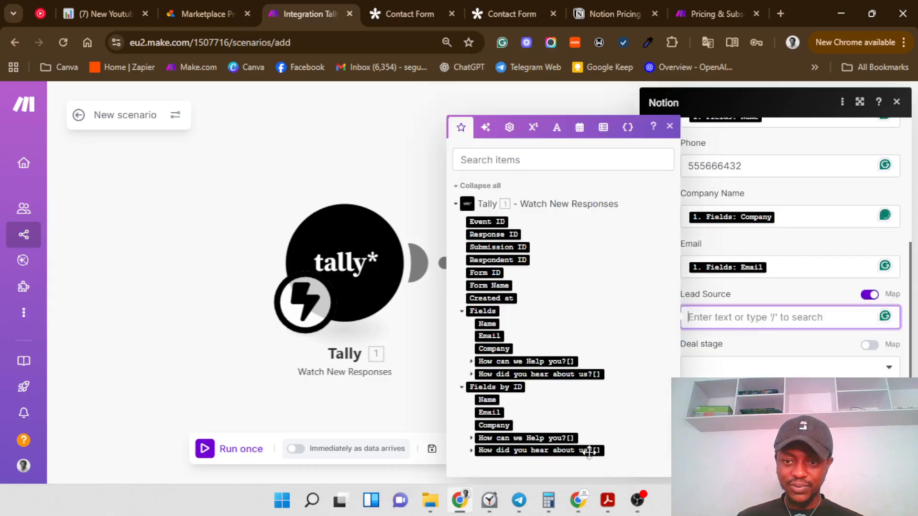
left_click(471, 450)
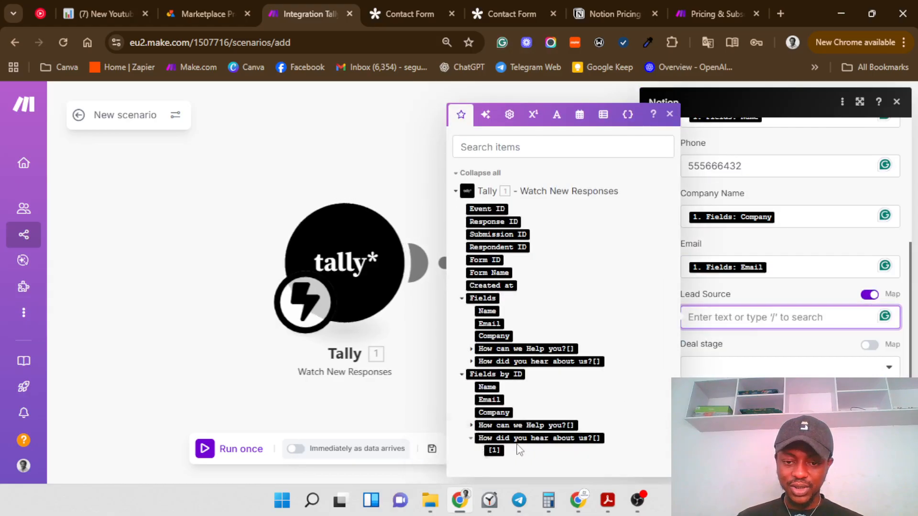
left_click(495, 450)
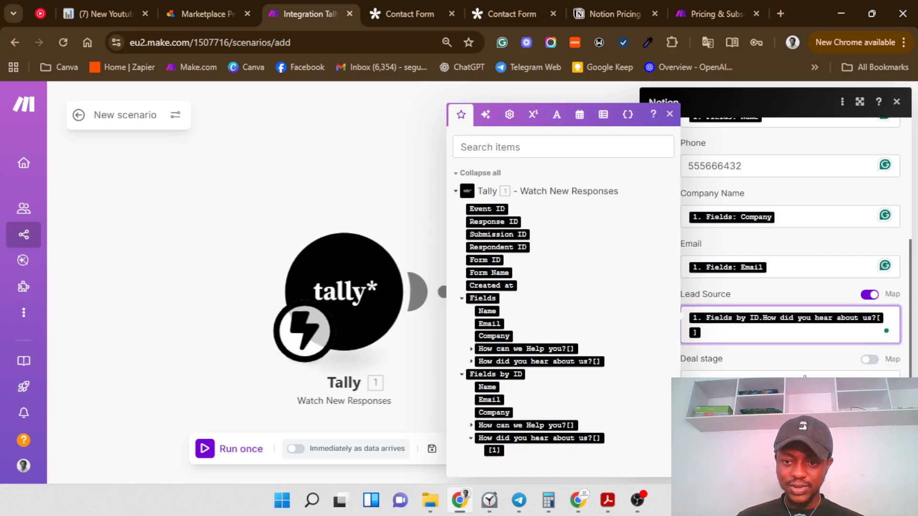
left_click(693, 372)
left_click(718, 282)
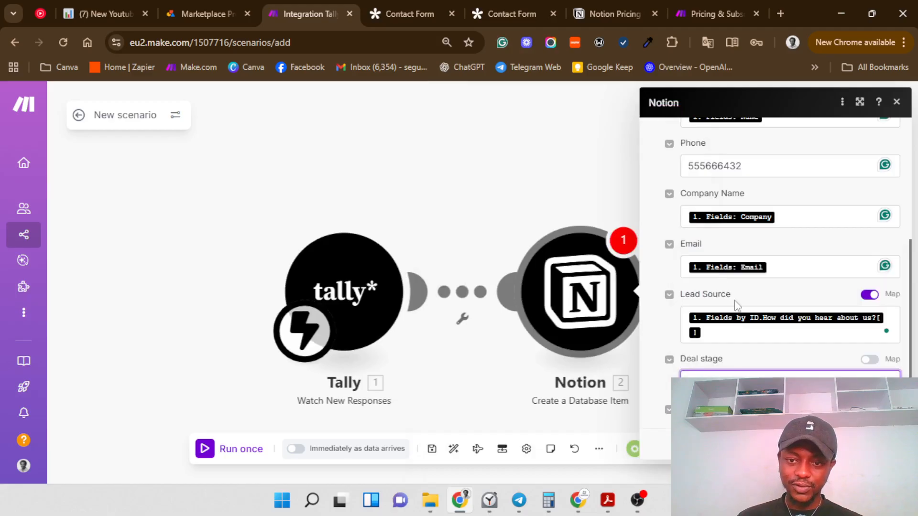
Step: Map Deal type to the 'How can we Help you?' form answer
scroll(738, 311, "down", 2)
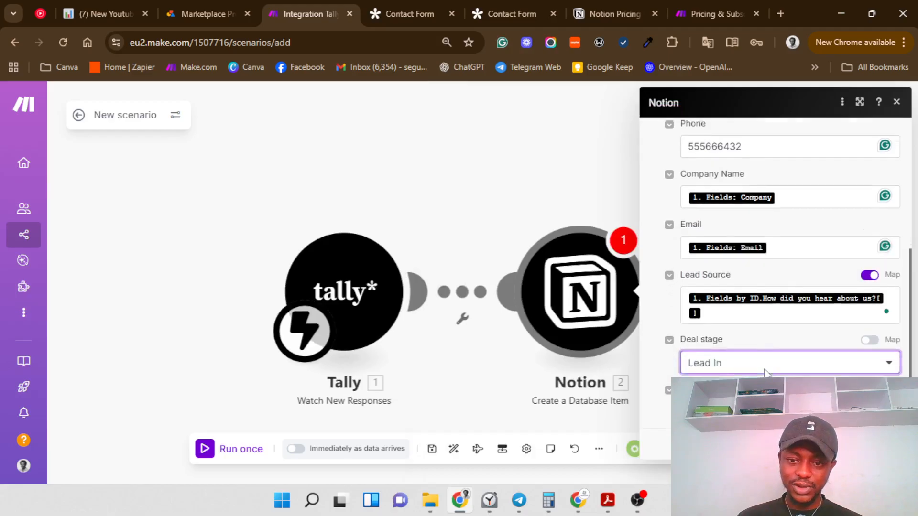
left_click(869, 342)
left_click(790, 363)
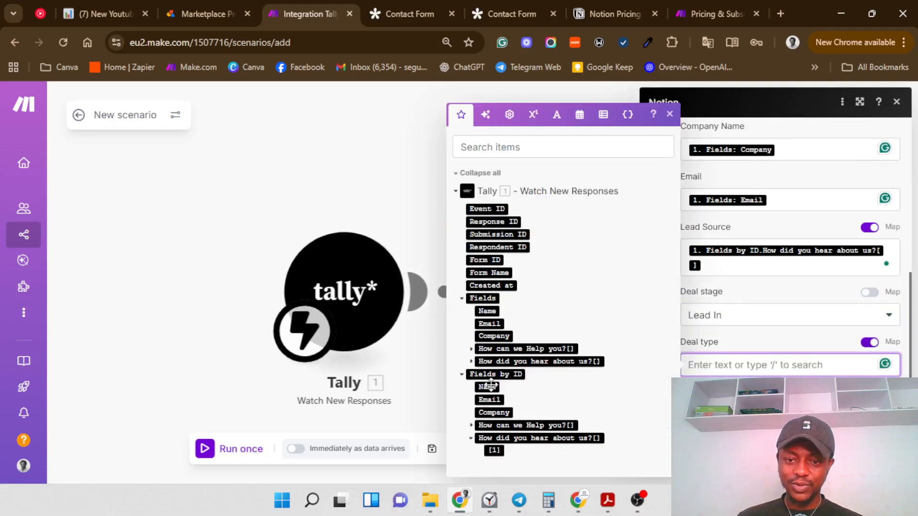
left_click(471, 348)
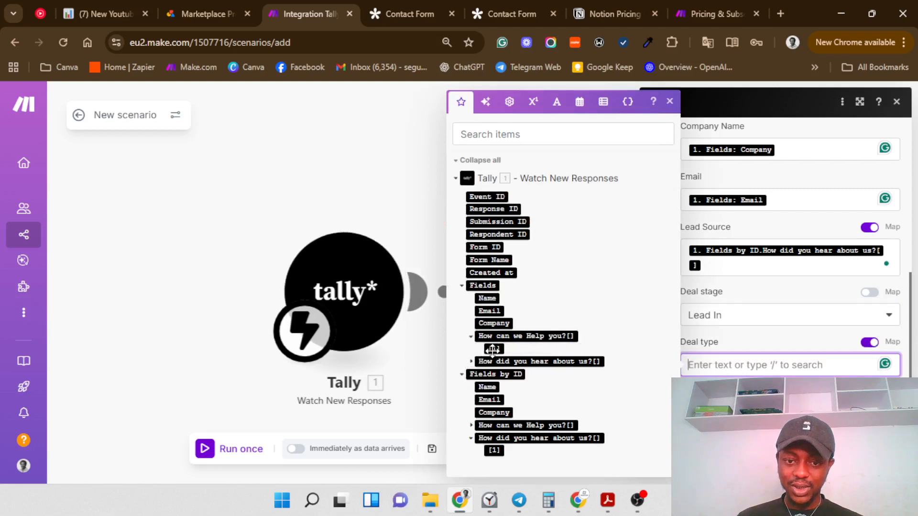
left_click(492, 350)
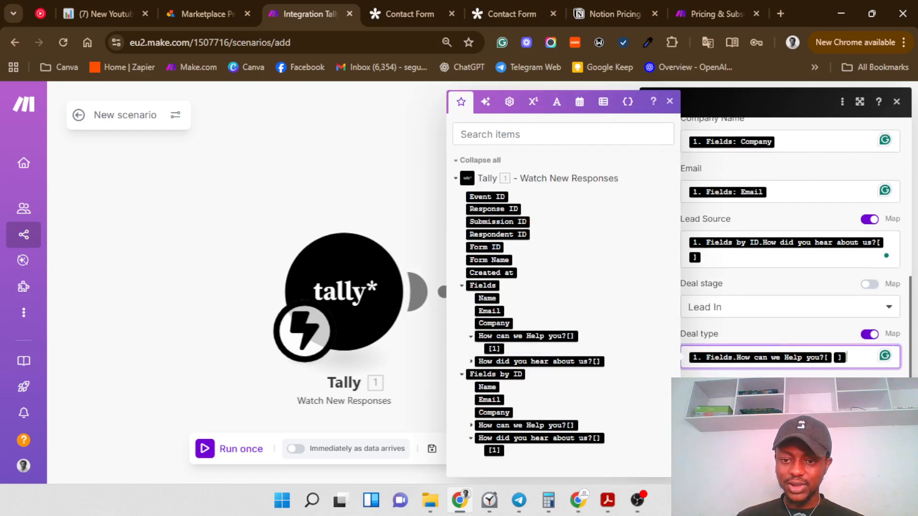
left_click(878, 459)
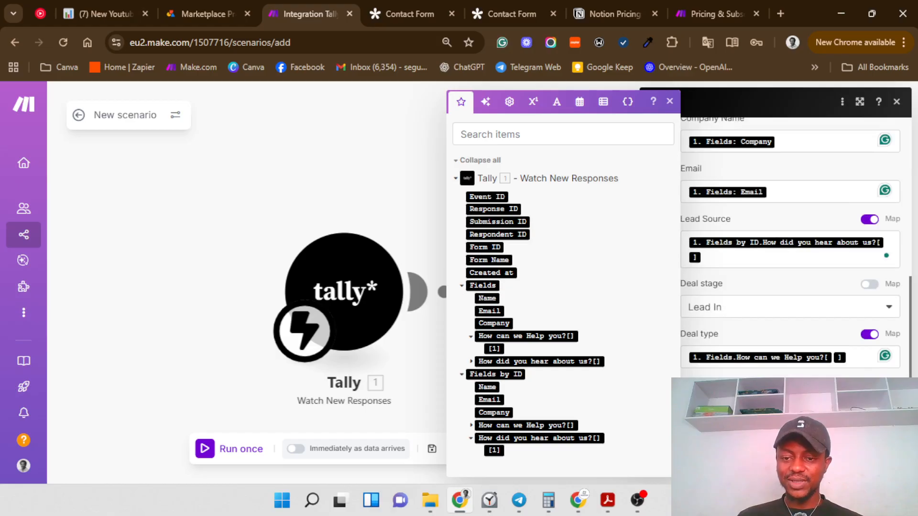
key("Escape")
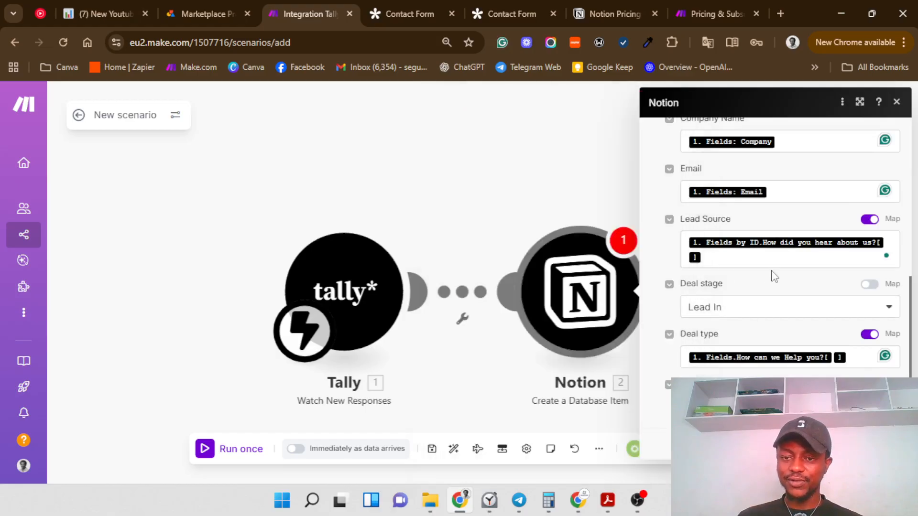
scroll(774, 276, "up", 7)
scroll(789, 292, "down", 7)
Step: Rename the scenario to 'New Database for Notion' and save it
left_click(888, 444)
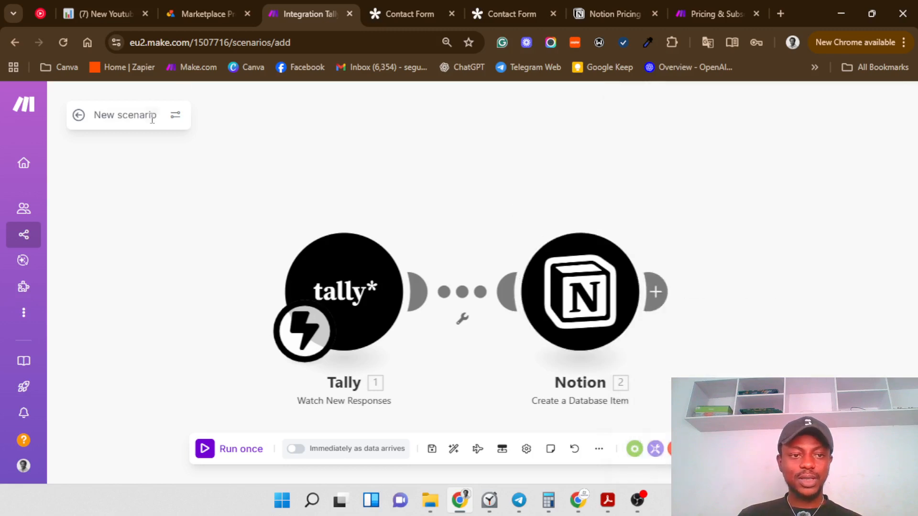
left_click(152, 117)
key("BackSpace")
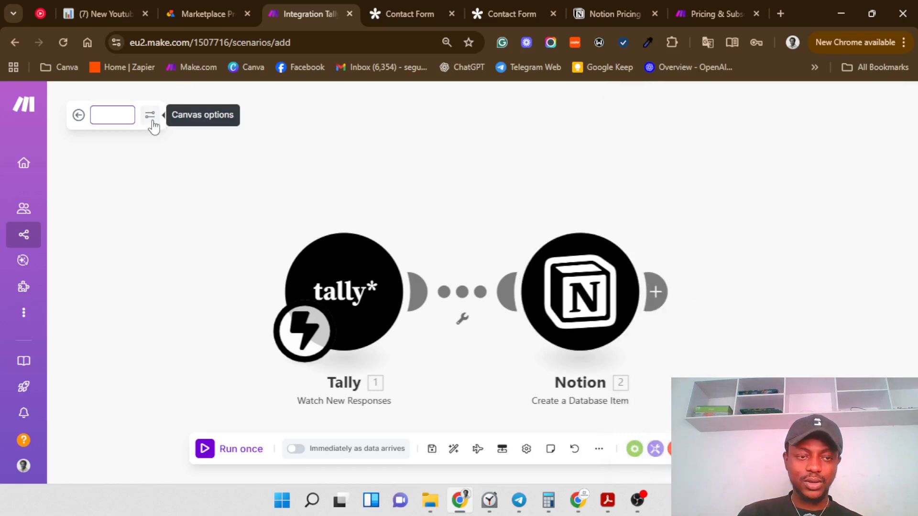
type("New")
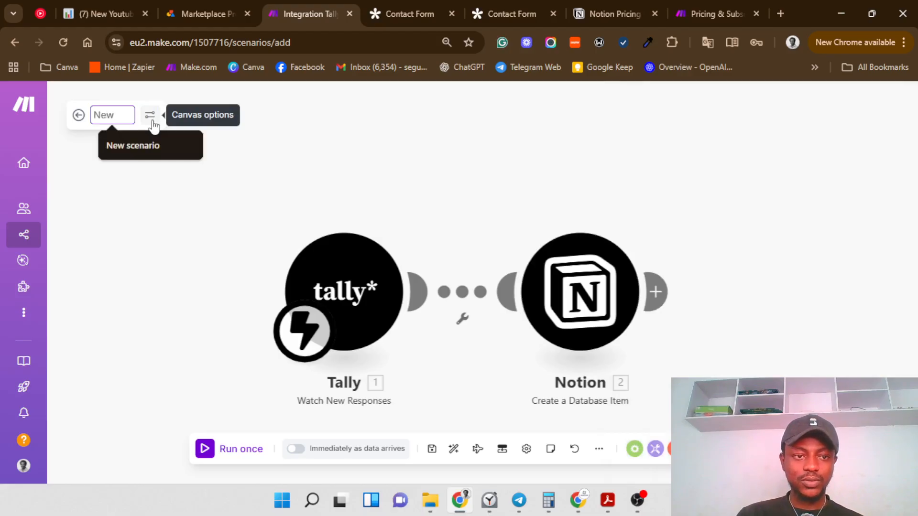
type(" Data")
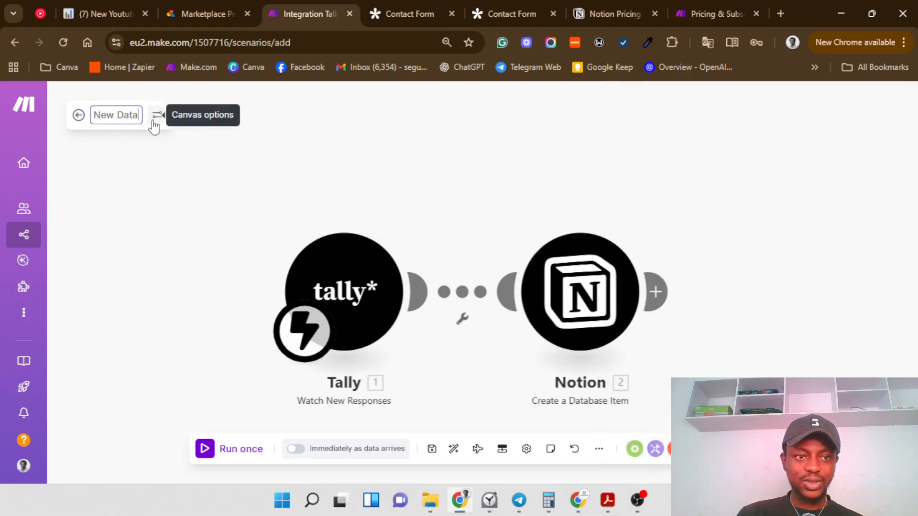
type("base ")
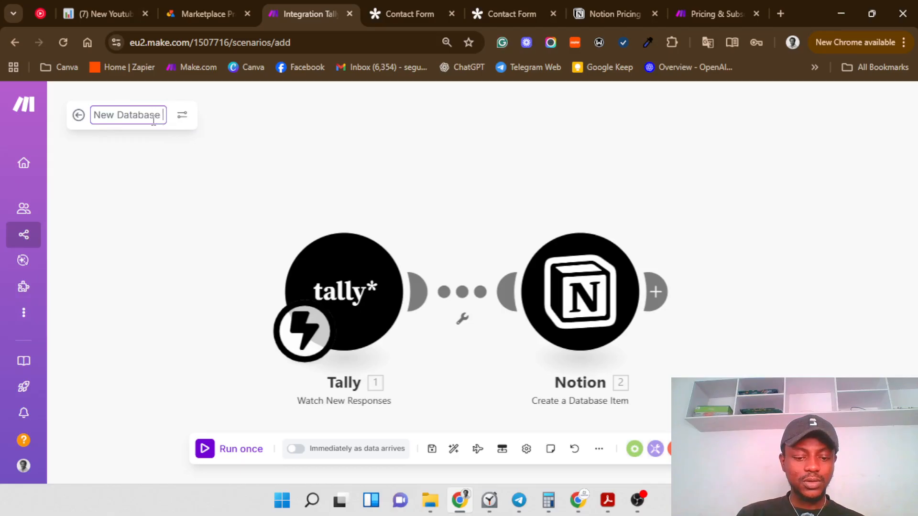
type("for B")
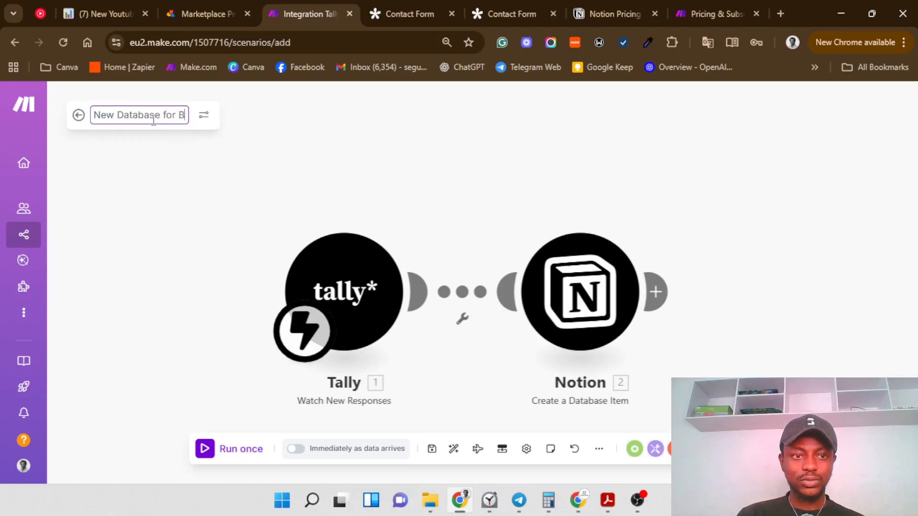
key("BackSpace")
type("nOTIO")
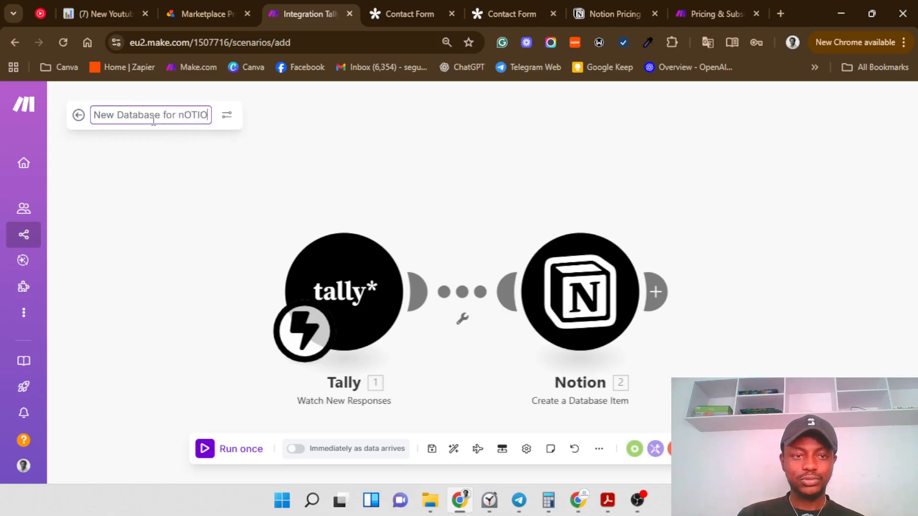
type("N")
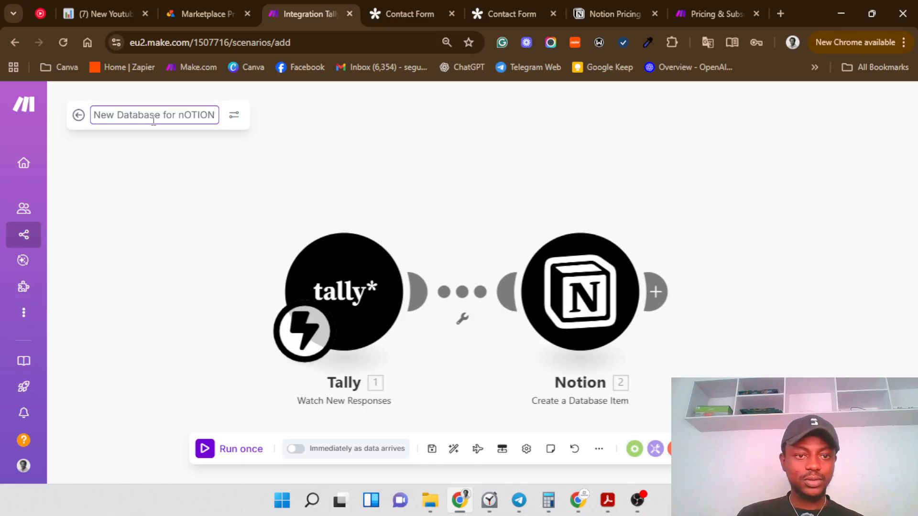
key("BackSpace")
key("BackSpace")
key("BackSpace")
key("BackSpace")
key("BackSpace")
key("BackSpace")
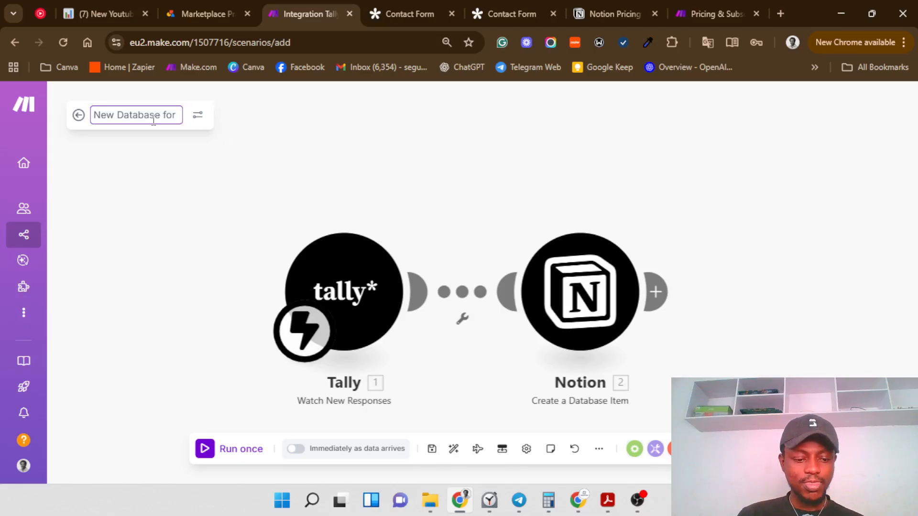
type("Notion")
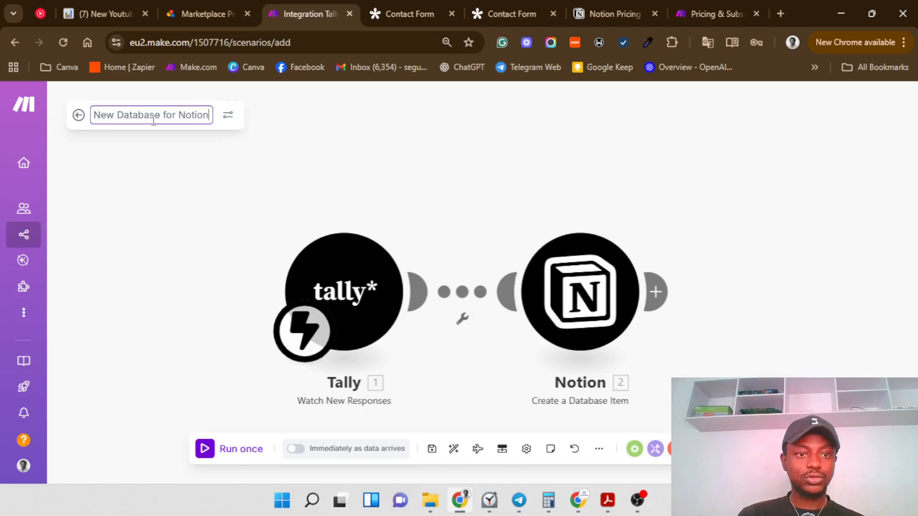
left_click(431, 448)
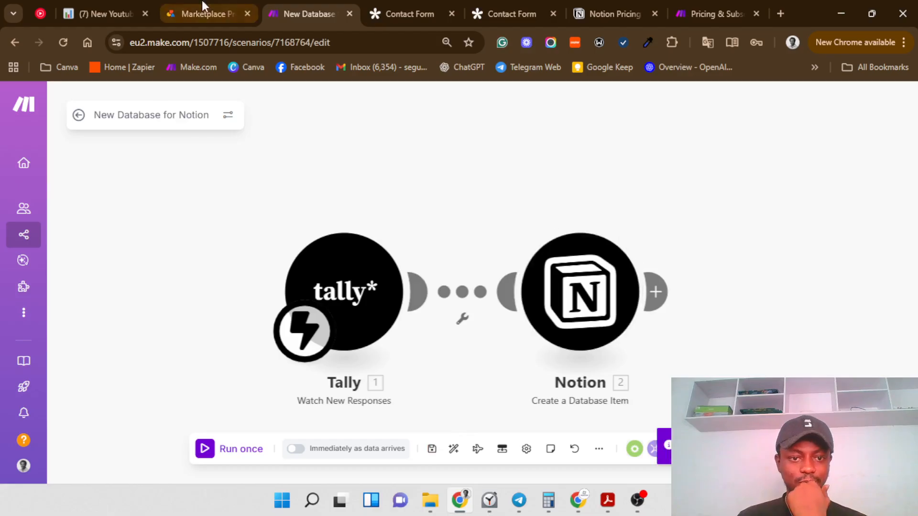
left_click(399, 8)
Step: Reload the form's thank-you tab and check Notion's All Customers table view
left_click(489, 11)
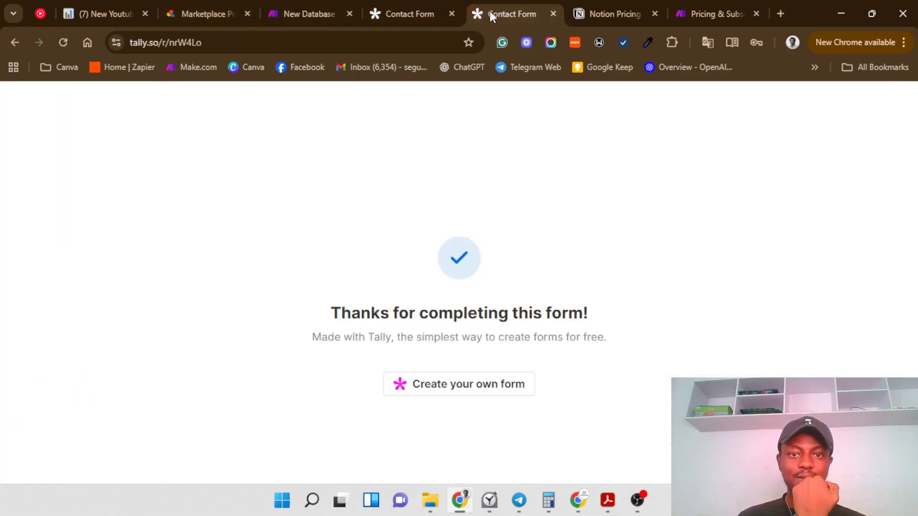
left_click(63, 42)
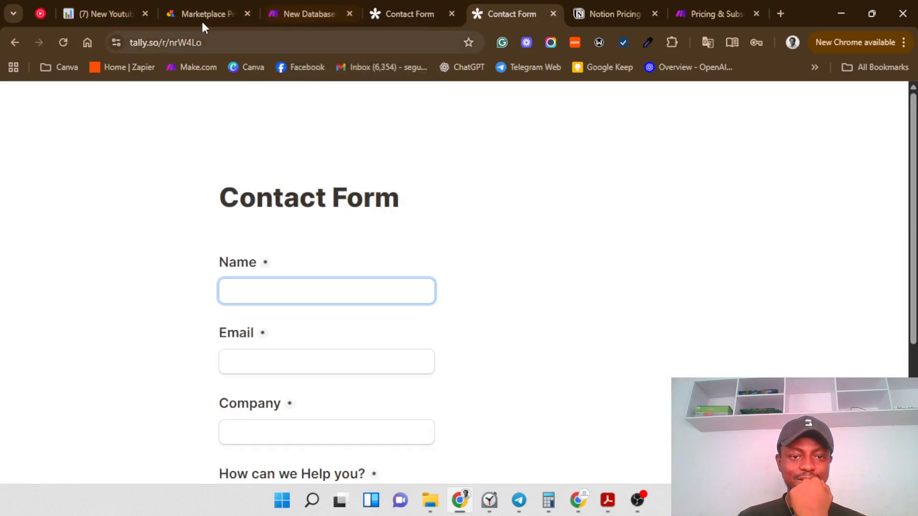
left_click(104, 11)
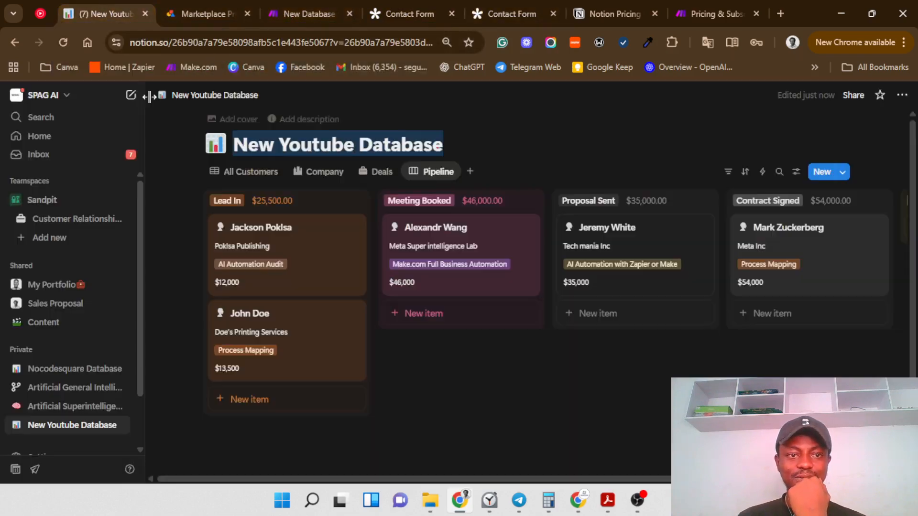
left_click(239, 171)
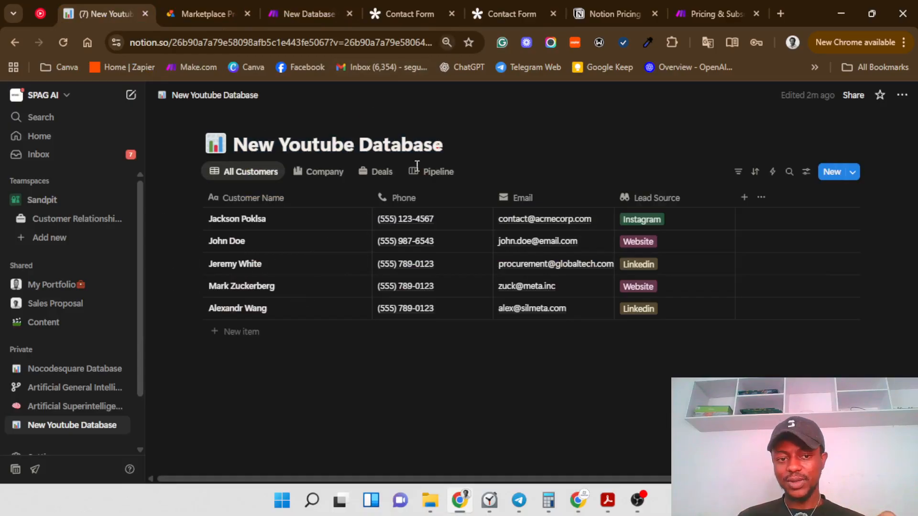
Step: Open the blank live Contact Form and start on the Name answer
left_click(386, 3)
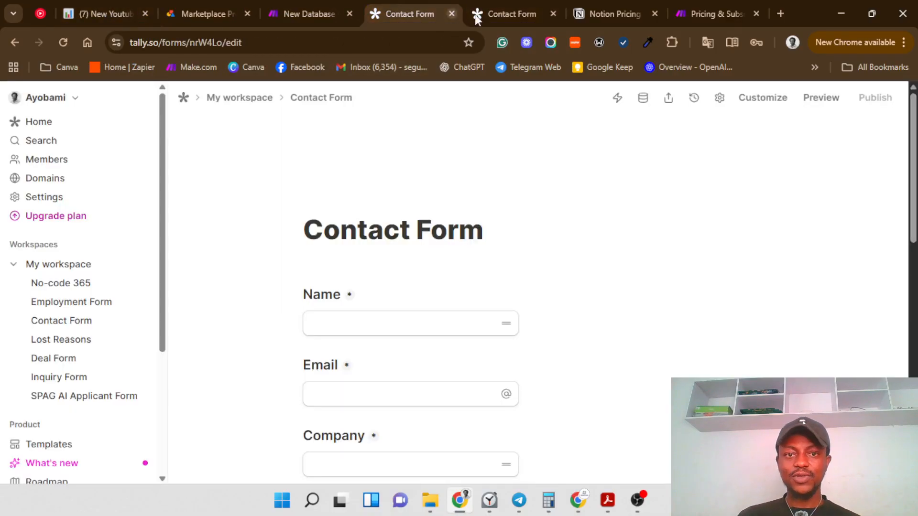
left_click(495, 15)
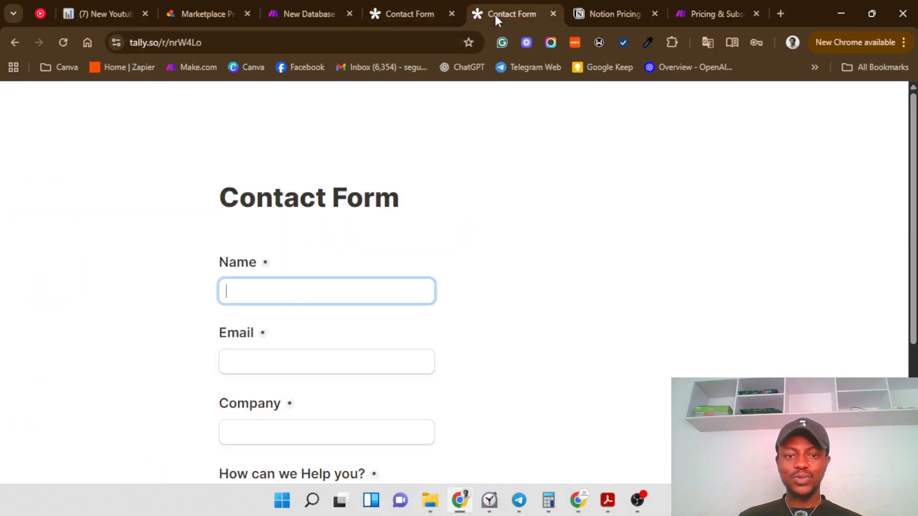
left_click(304, 290)
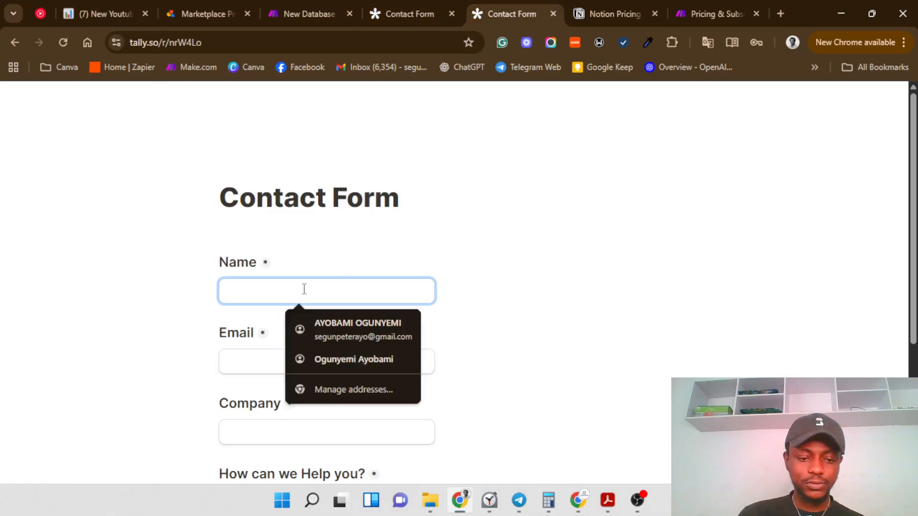
Step: Enter the contact's full name and email, and SpaceX as the Company
type("Elon M")
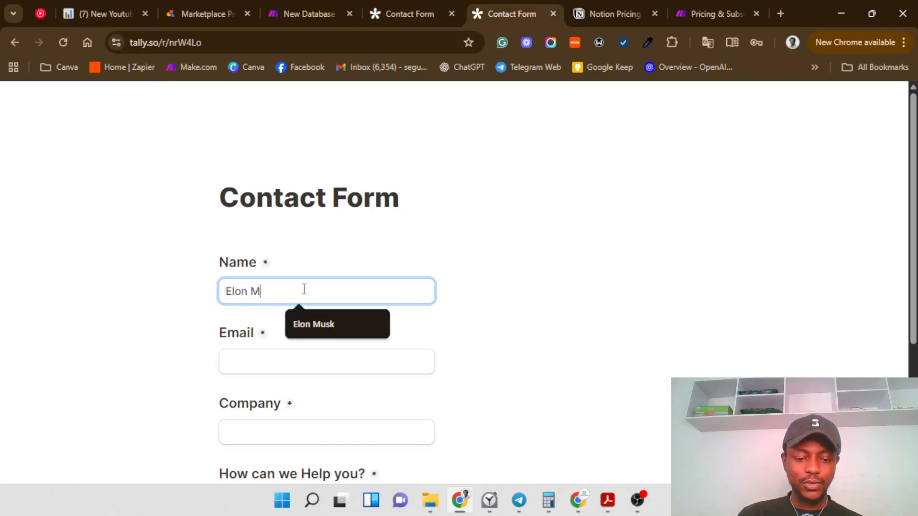
type("usk")
left_click(307, 365)
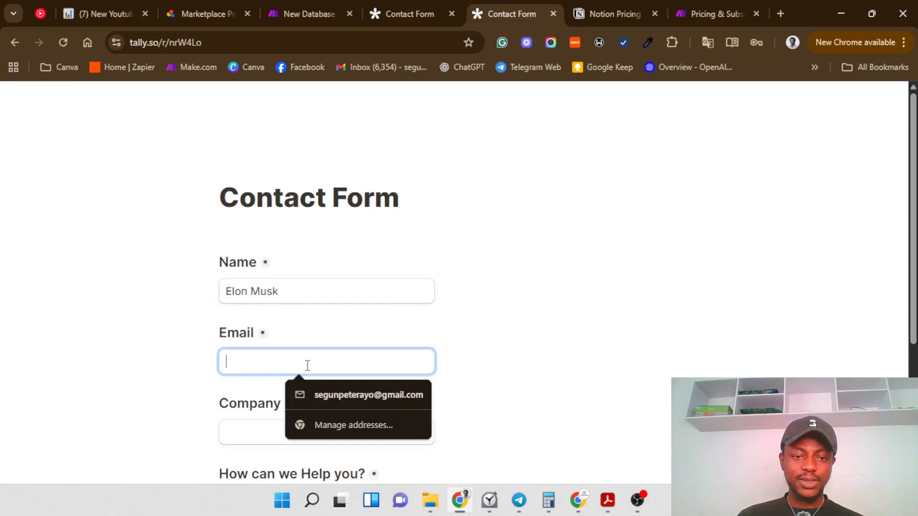
type("e")
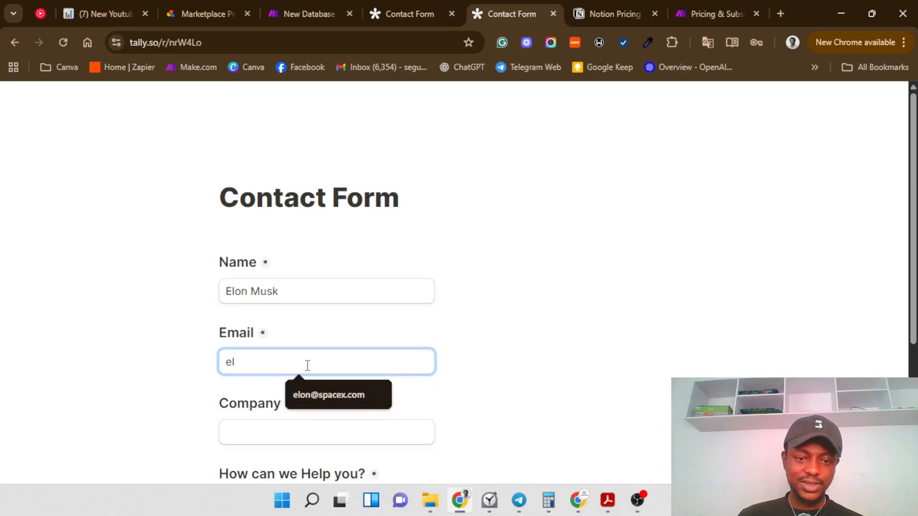
type("l")
left_click(301, 402)
left_click(297, 433)
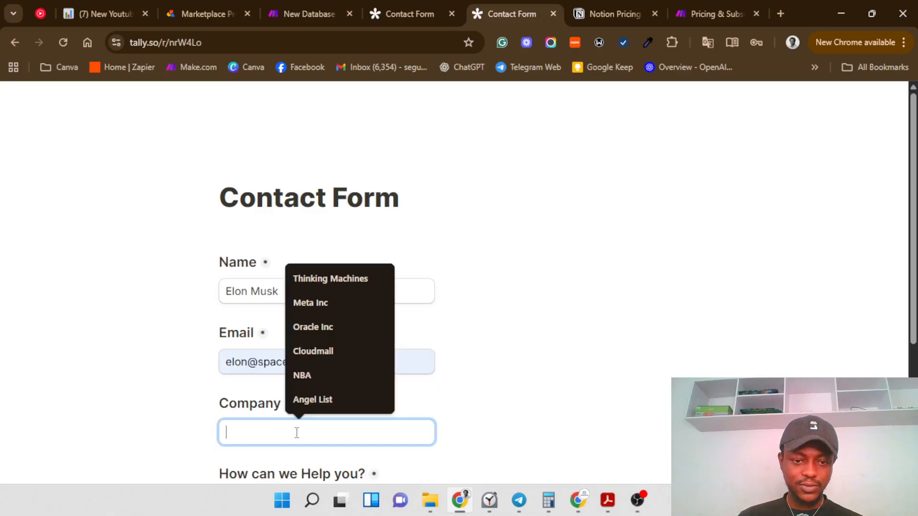
type("SP")
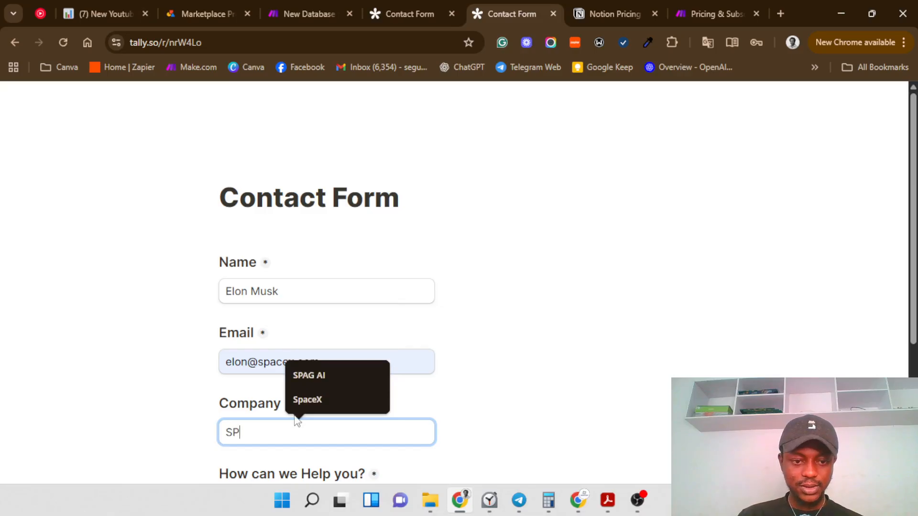
left_click(308, 400)
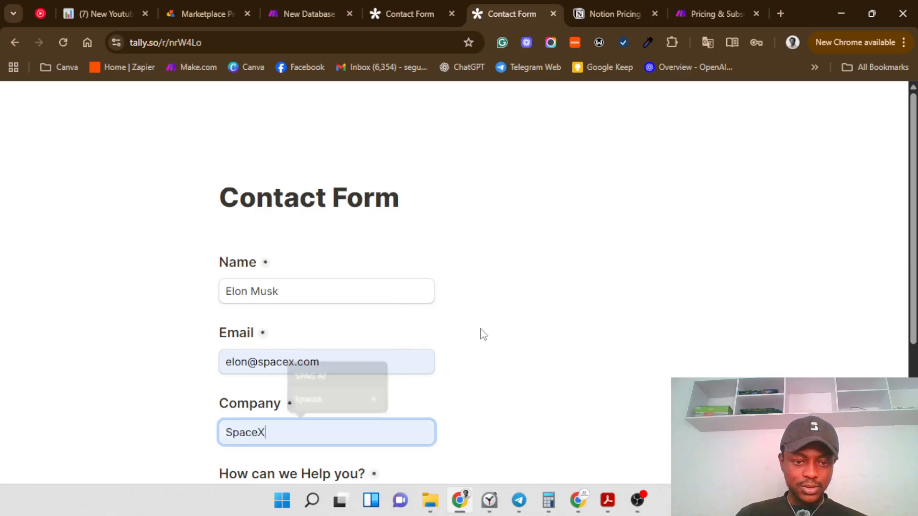
Step: Choose AI Automation Audit as the service and YouTube as the referral source
scroll(480, 334, "down", 1)
left_click(314, 443)
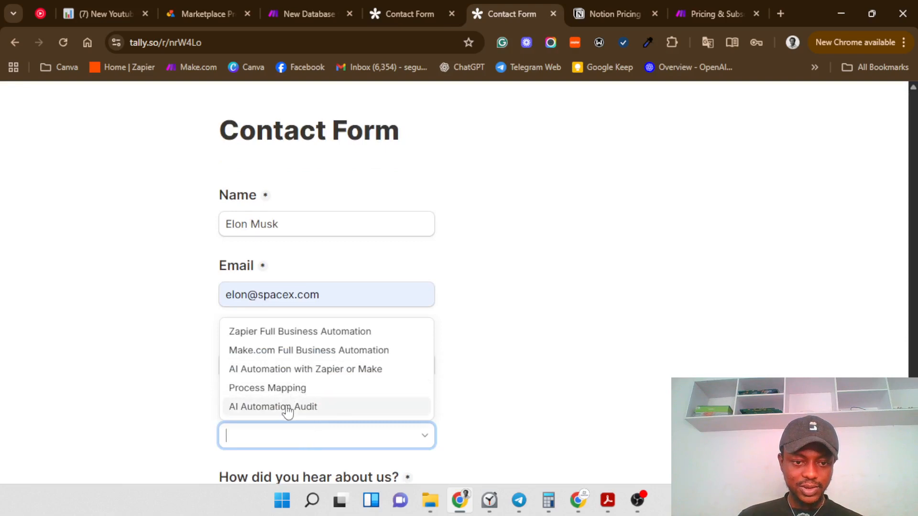
left_click(288, 411)
scroll(494, 381, "down", 2)
left_click(361, 377)
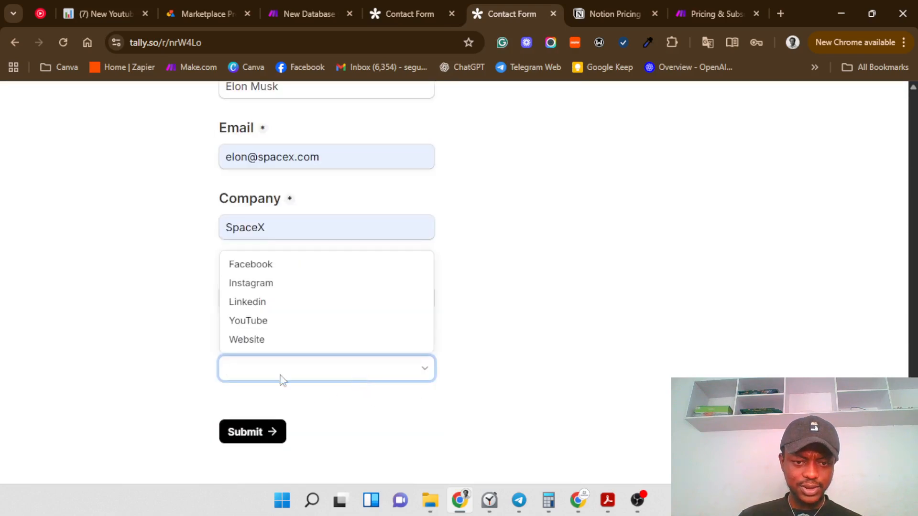
left_click(267, 325)
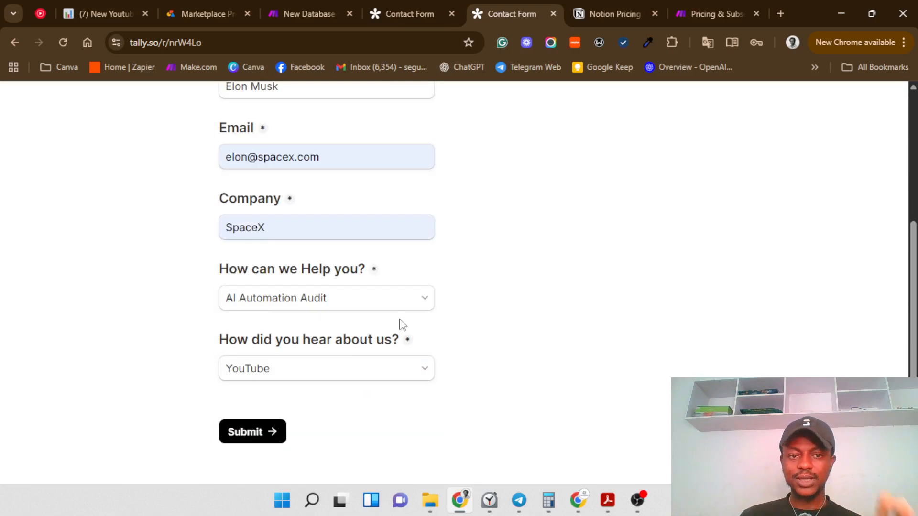
left_click(274, 15)
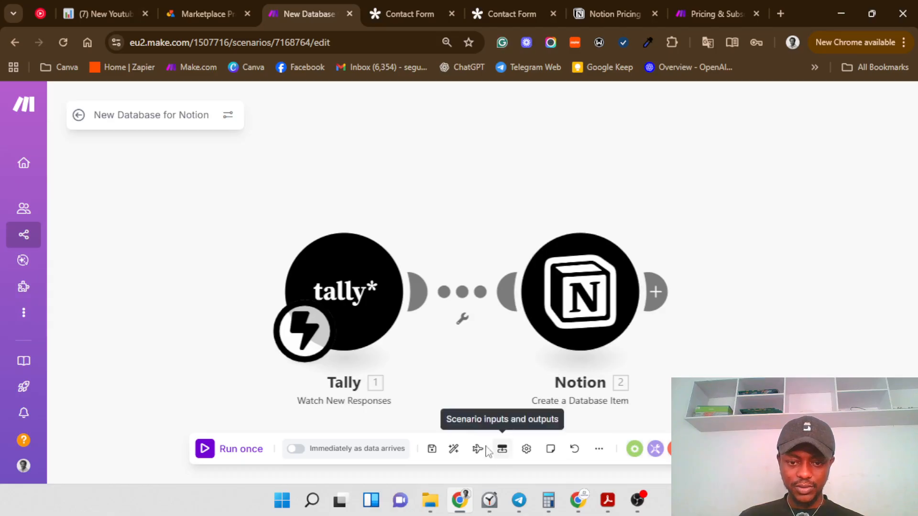
Step: Save and run the scenario once, then submit the Tally test form to trigger it
left_click(432, 449)
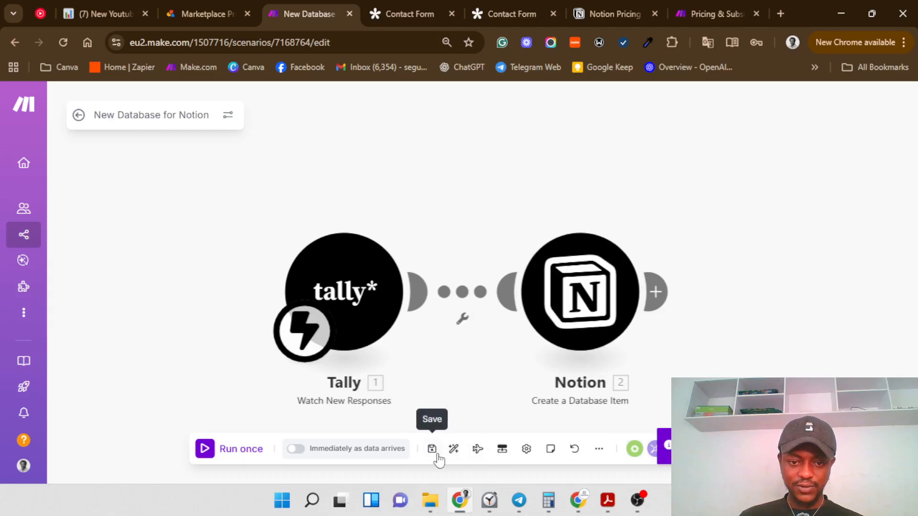
left_click(205, 449)
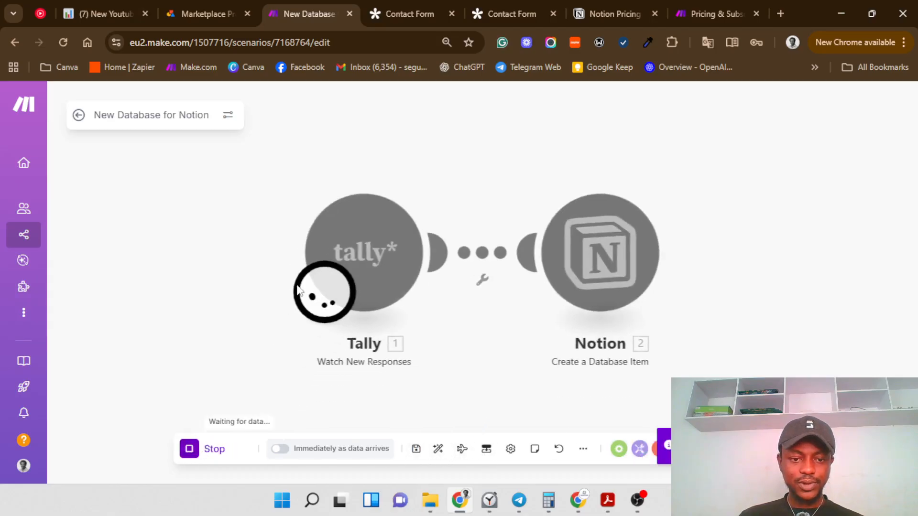
left_click(492, 19)
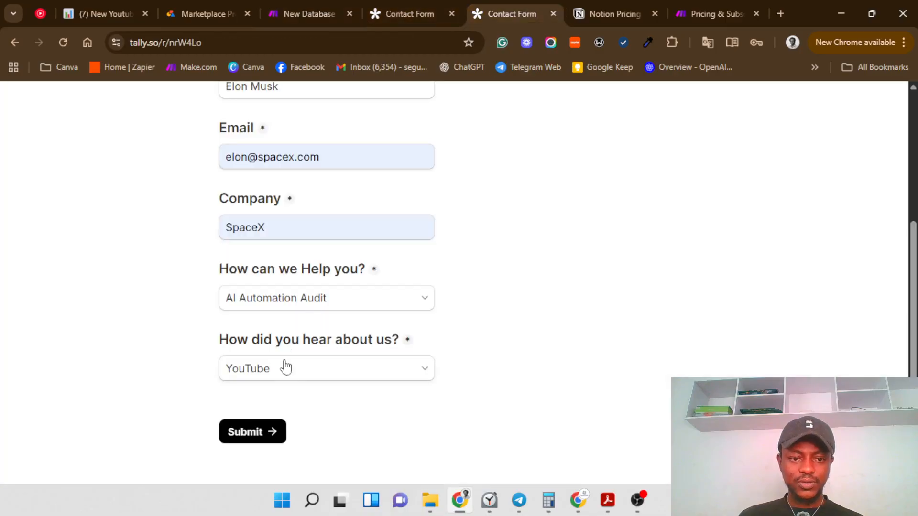
left_click(256, 433)
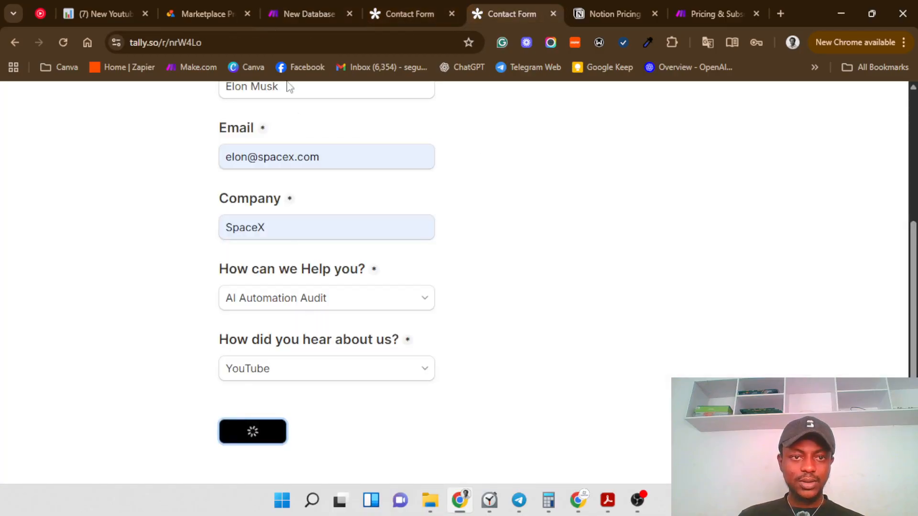
left_click(296, 13)
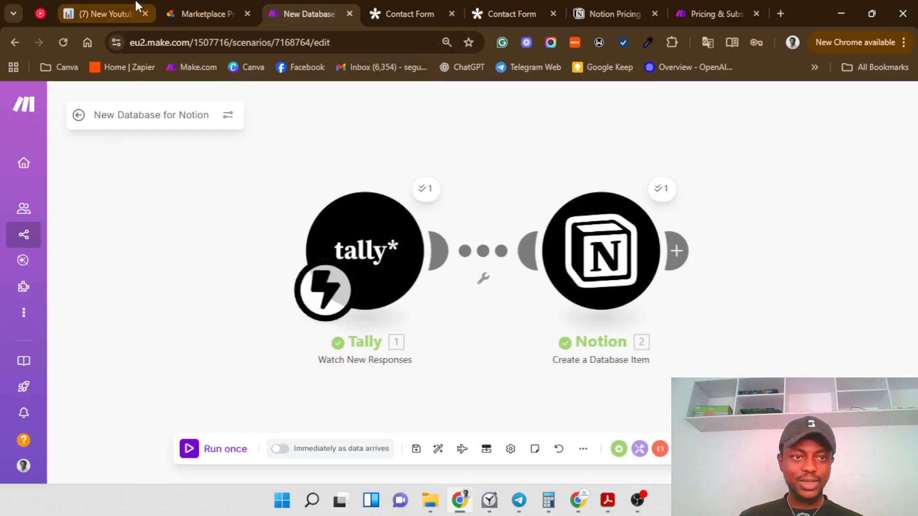
Step: Reload the New Youtube Database and check its Company and Deals views for the SpaceX $5,000 deal
left_click(105, 8)
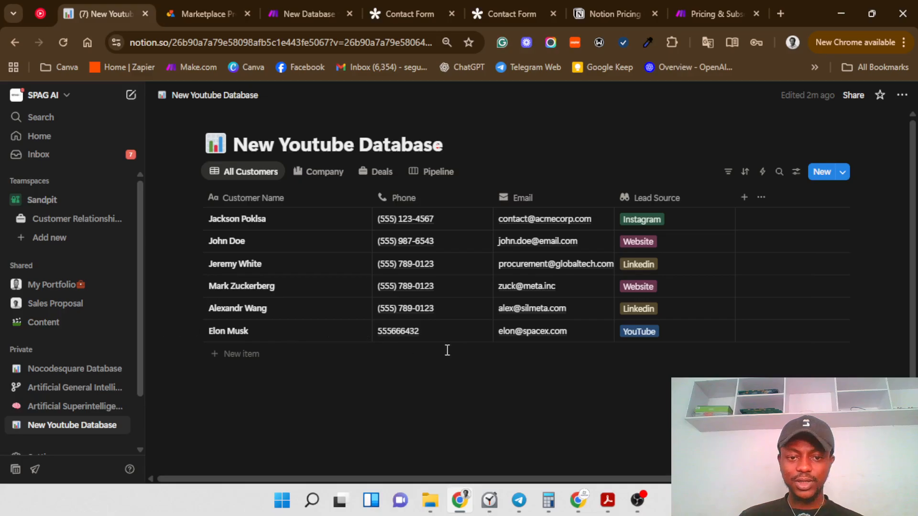
left_click(318, 171)
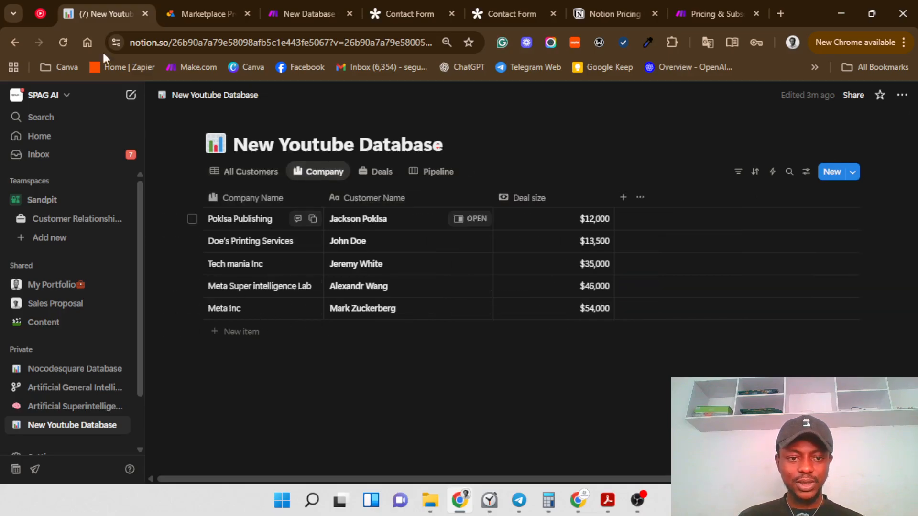
left_click(60, 42)
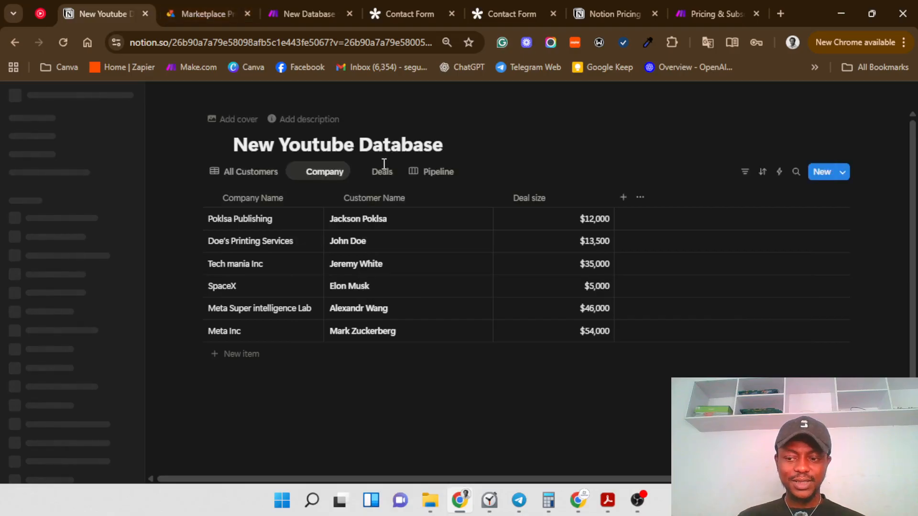
left_click(381, 180)
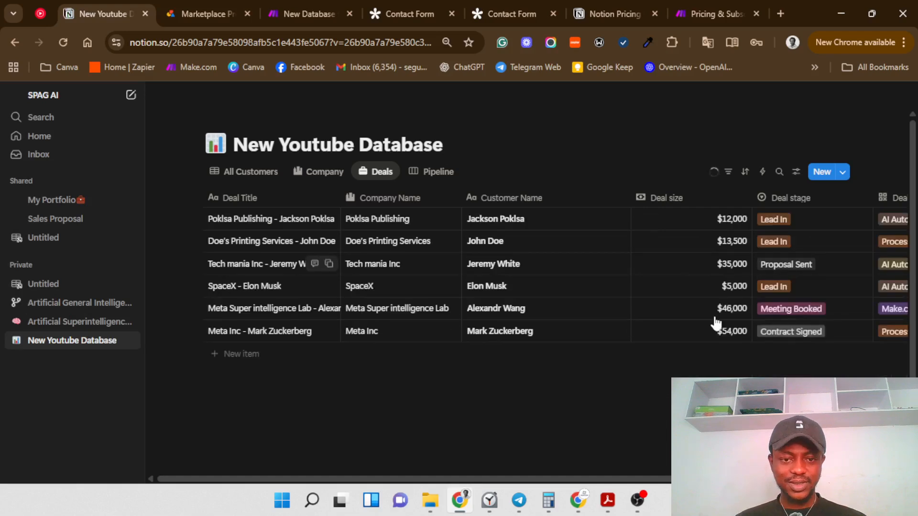
Step: Open the Pipeline board to find the SpaceX card under Lead In
left_click_drag(651, 479, 777, 479)
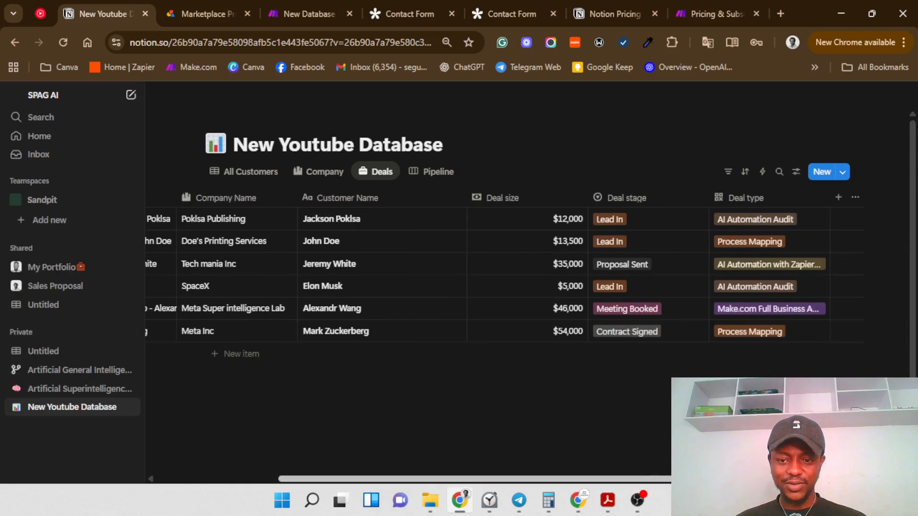
left_click(421, 174)
left_click(420, 169)
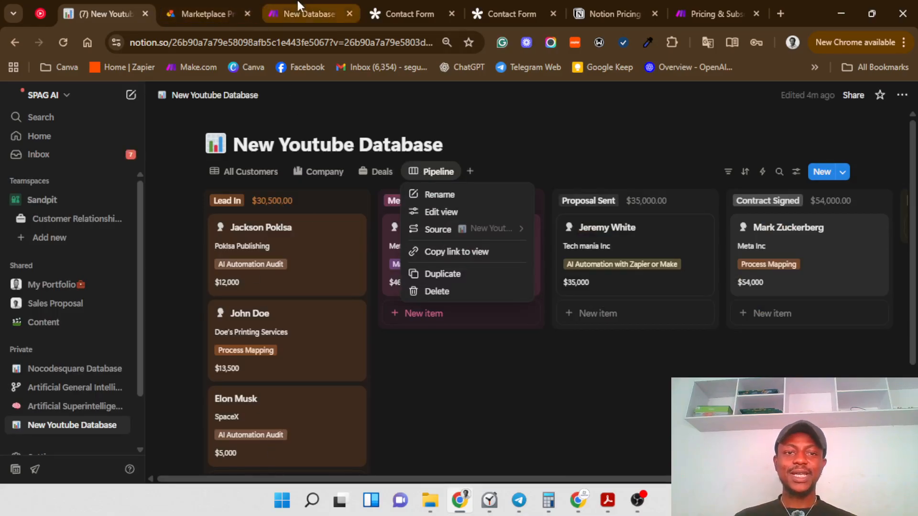
left_click(266, 13)
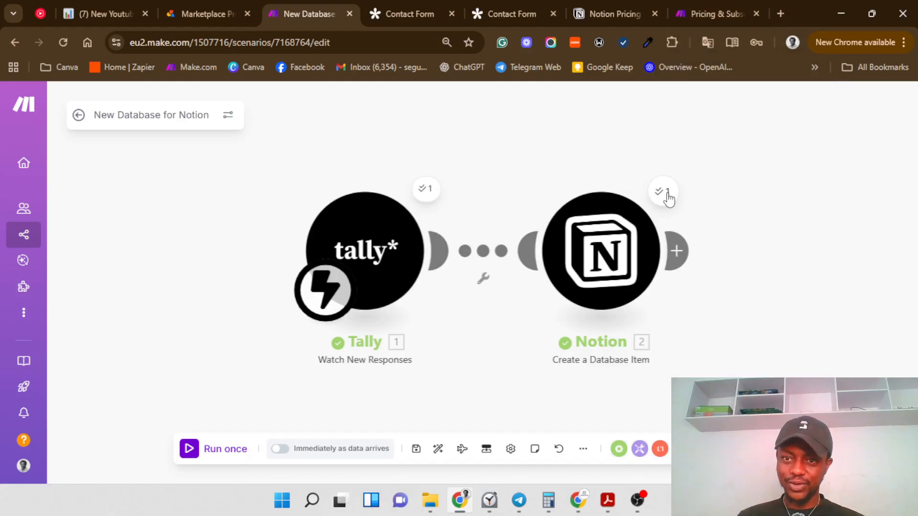
Step: On Make's pricing page, highlight the Free plan's 1,000 credits and launch the Calculator
left_click(706, 10)
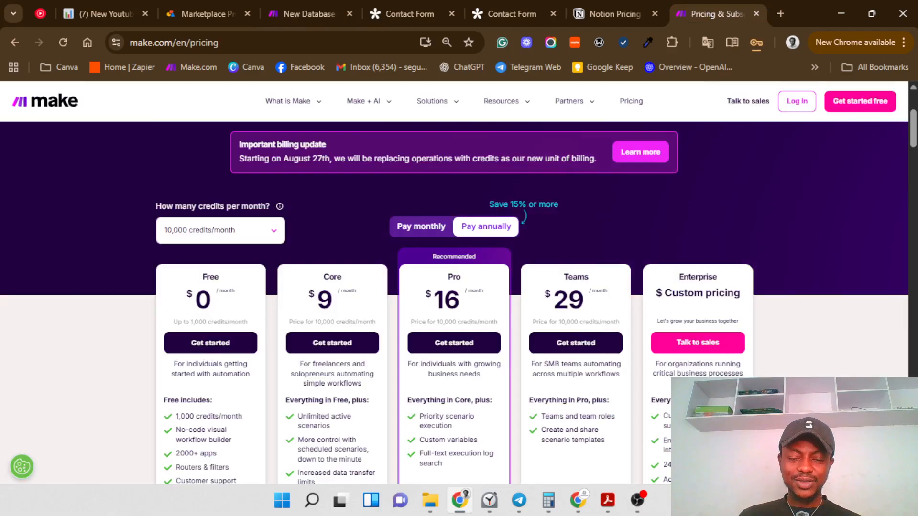
scroll(687, 211, "down", 9)
scroll(686, 211, "up", 6)
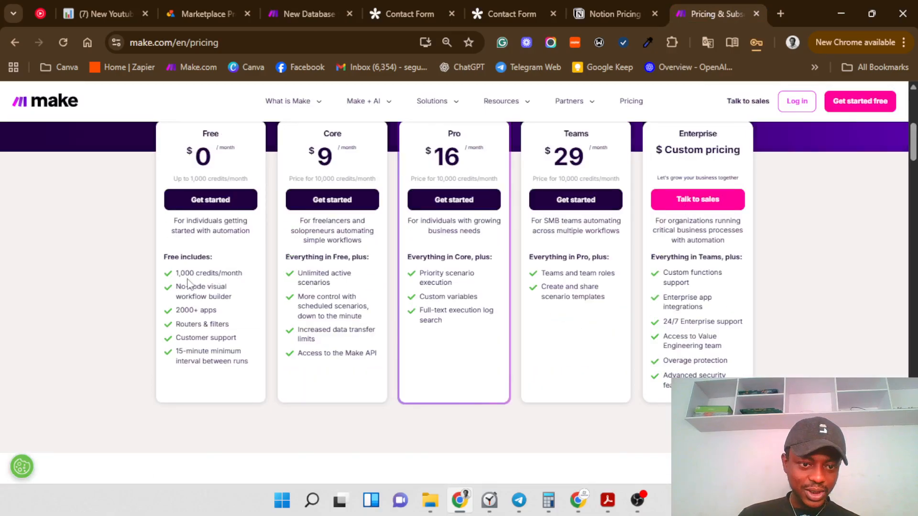
left_click_drag(176, 274, 216, 274)
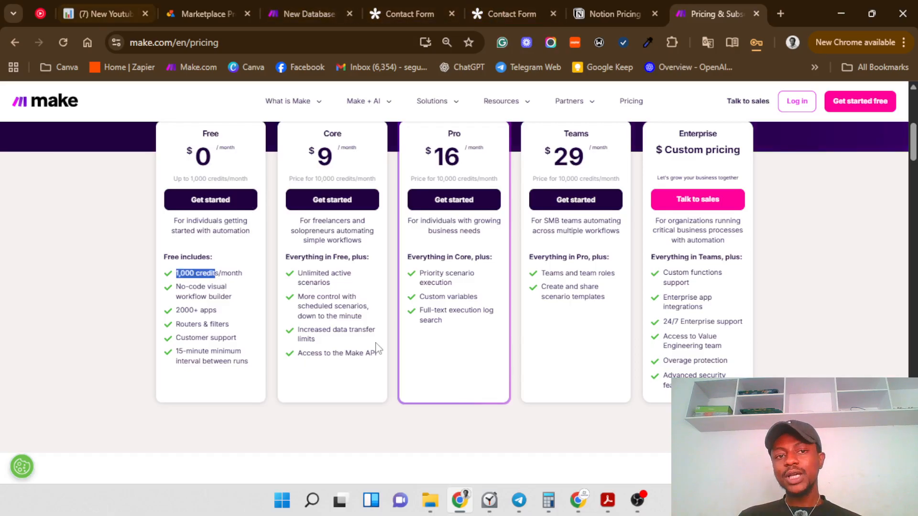
left_click(548, 502)
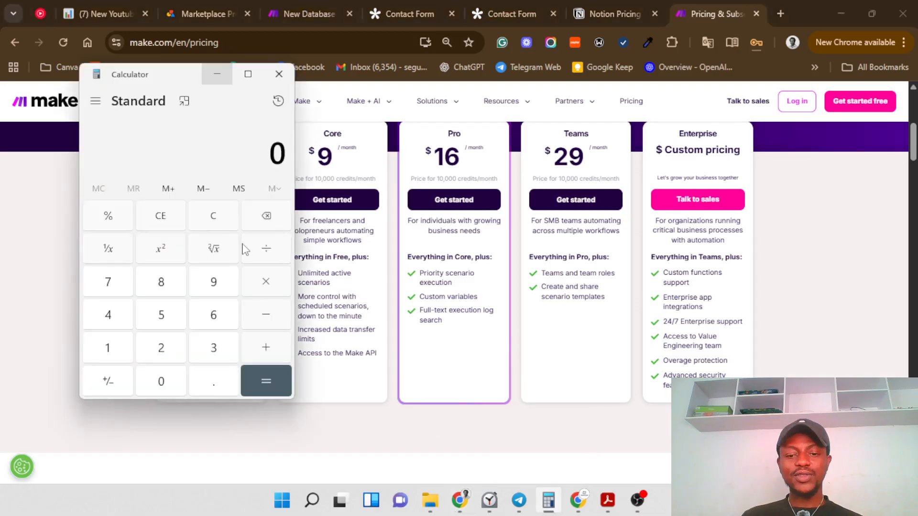
Step: Compute 2 × 100 = 200 in Calculator, then go back to Make's Tally-to-Notion scenario
left_click(173, 342)
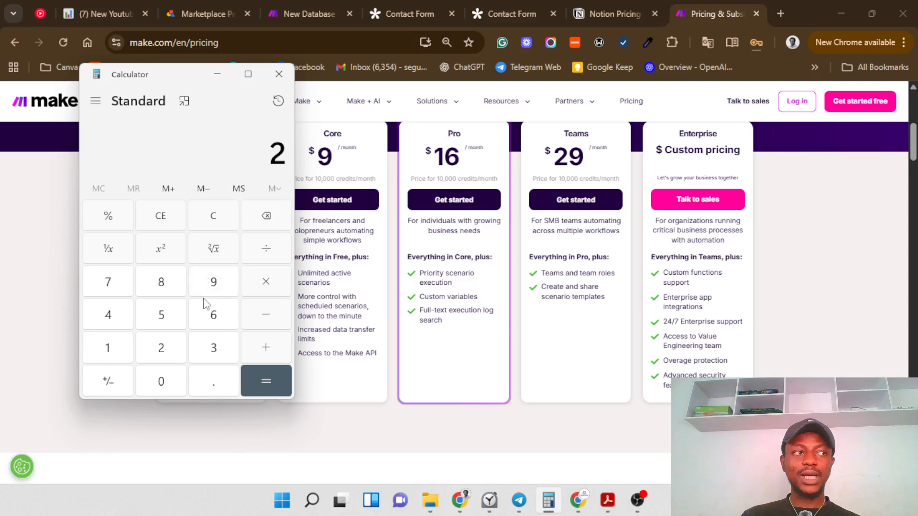
left_click(266, 287)
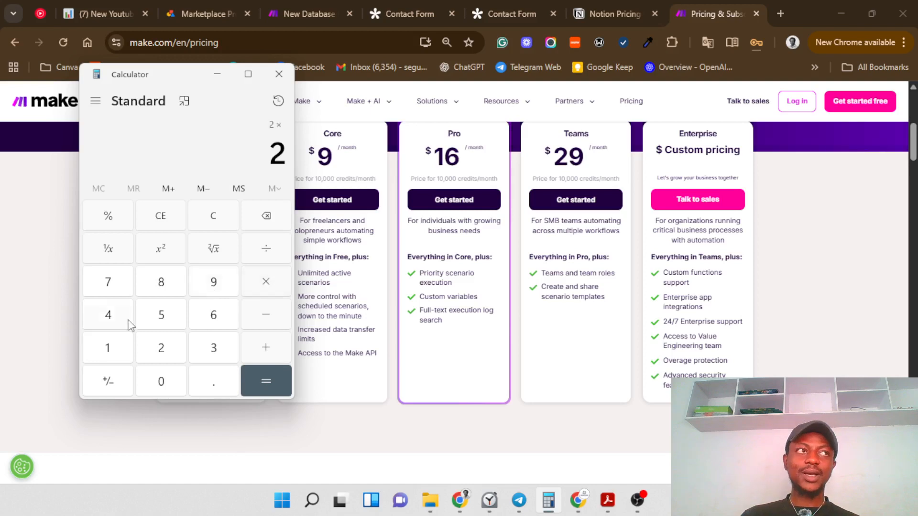
left_click(107, 347)
double_click(161, 381)
left_click(258, 383)
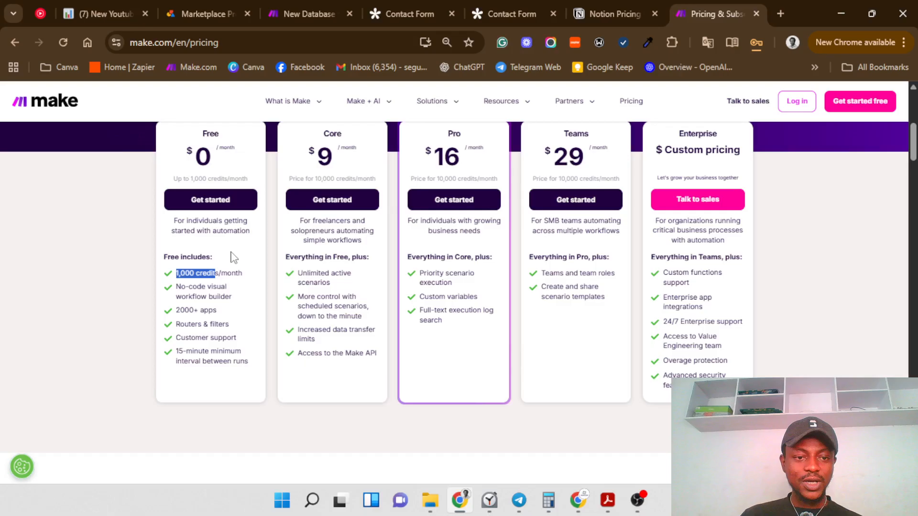
left_click(275, 15)
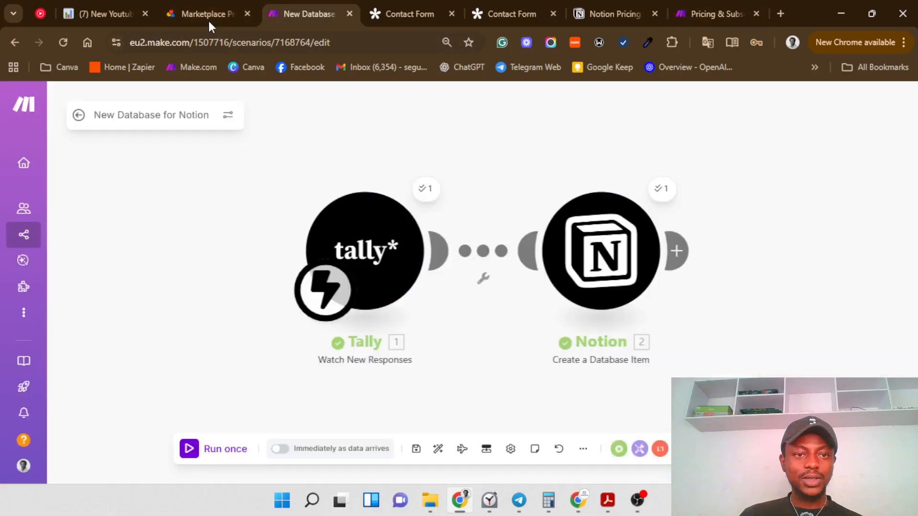
left_click(687, 12)
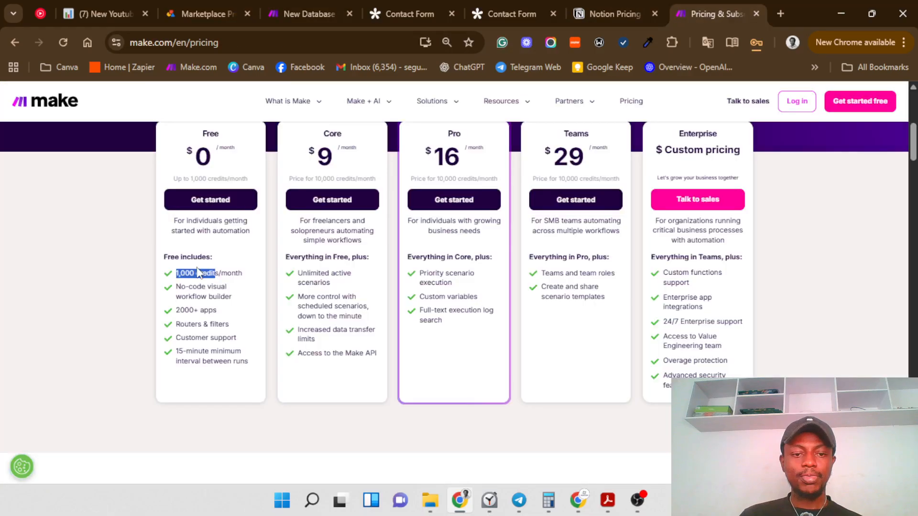